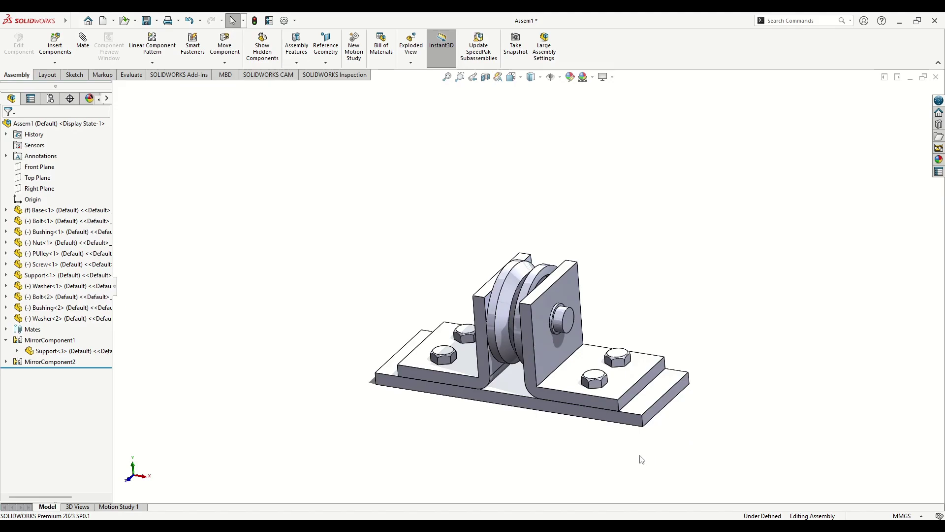
# Step: Examine the finished pulley assembly from several sides, including its base plate
pyautogui.moveTo(573, 457); pyautogui.dragTo(753, 456, button='middle')
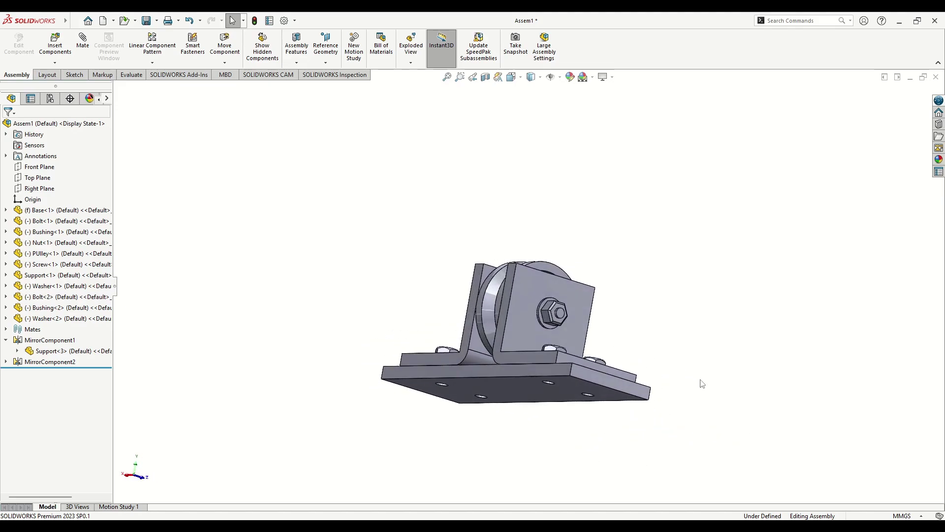
pyautogui.moveTo(702, 383); pyautogui.dragTo(640, 439, button='middle')
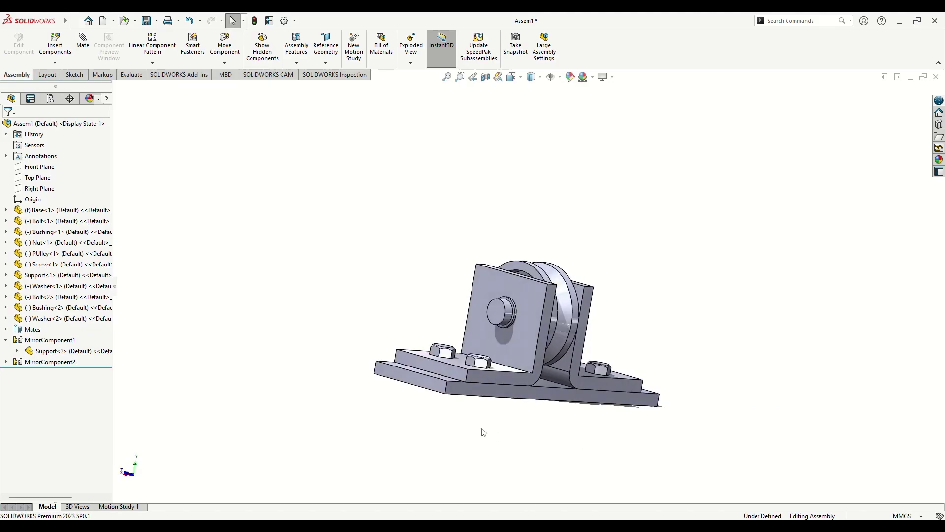
pyautogui.moveTo(483, 432); pyautogui.dragTo(524, 453, button='middle')
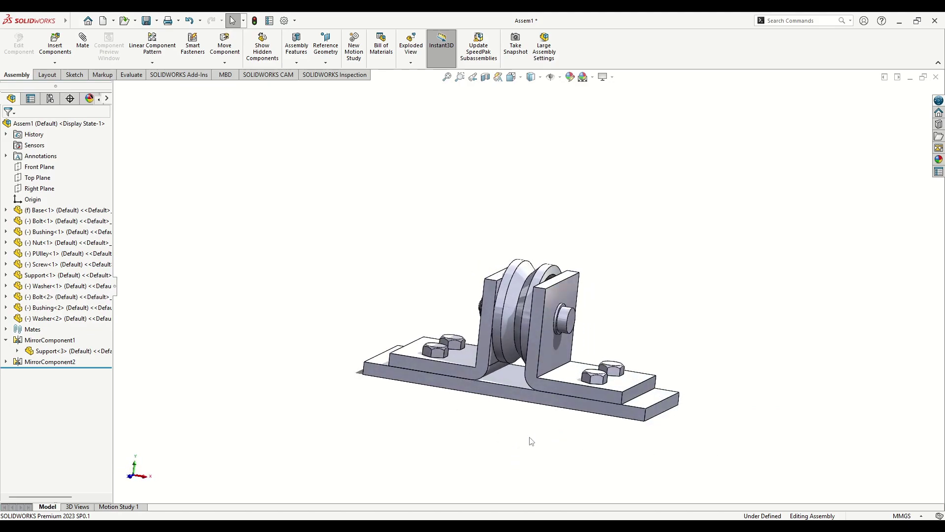
pyautogui.scroll(-2, 524, 353)
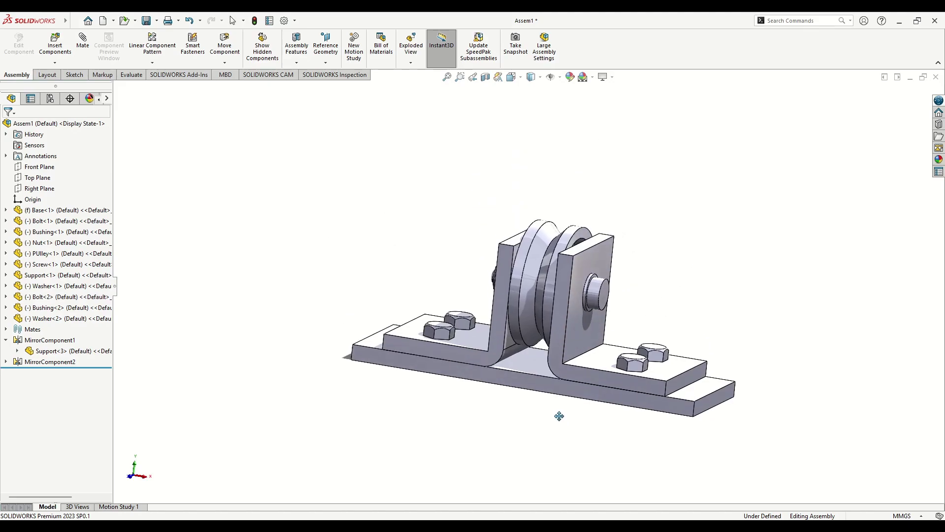
pyautogui.moveTo(560, 420); pyautogui.dragTo(542, 447, button='middle')
pyautogui.click(515, 363)
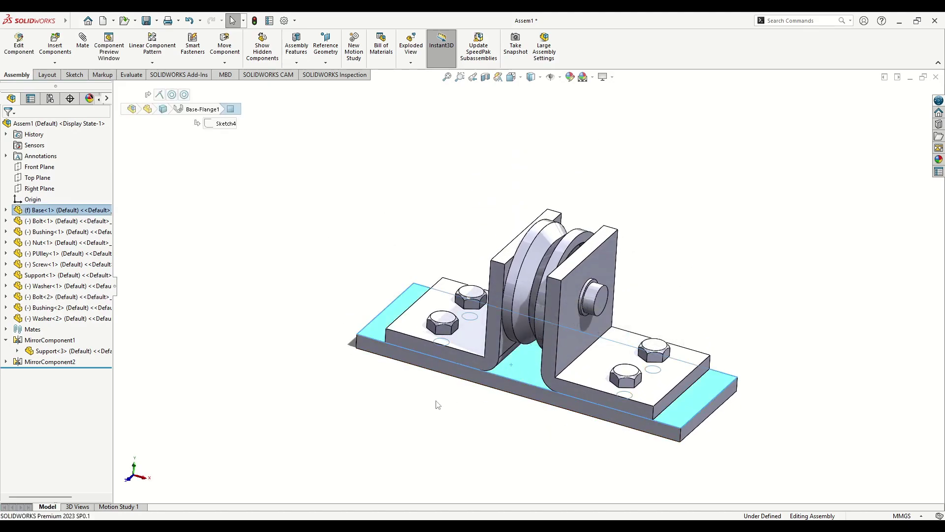
pyautogui.click(288, 411)
# Step: Create a new part document
pyautogui.click(103, 20)
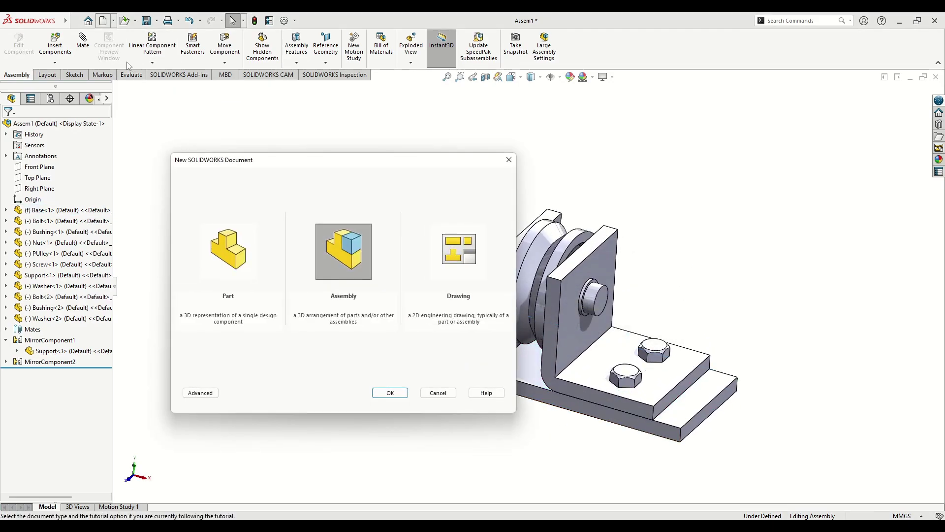
pyautogui.click(234, 253)
pyautogui.click(392, 394)
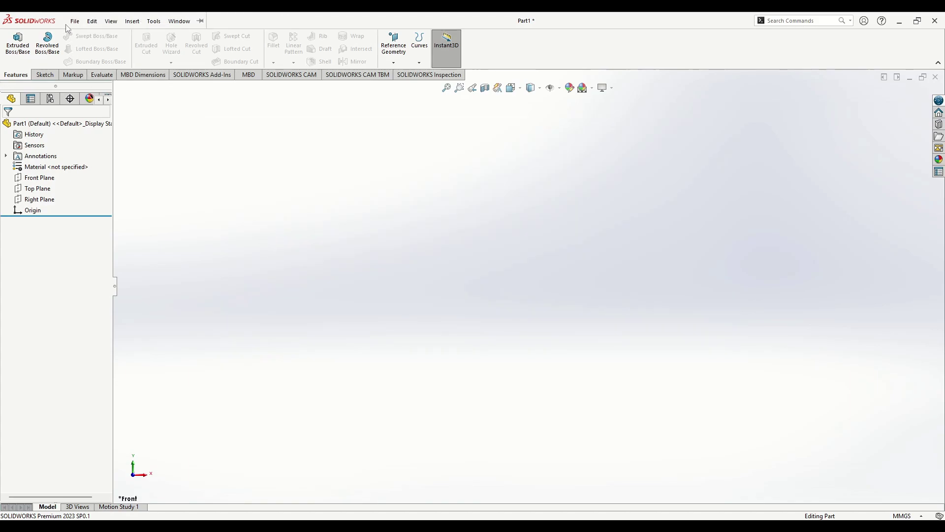
pyautogui.click(74, 21)
pyautogui.click(252, 158)
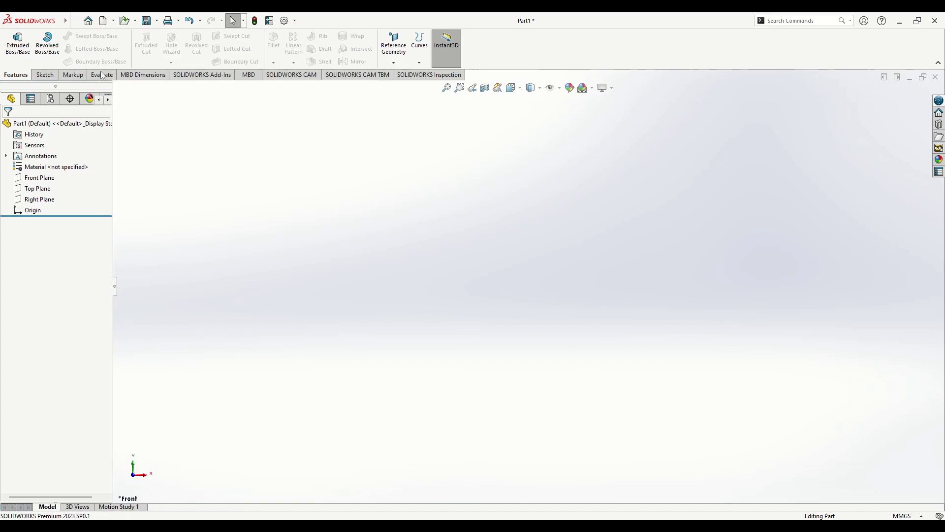
pyautogui.click(75, 21)
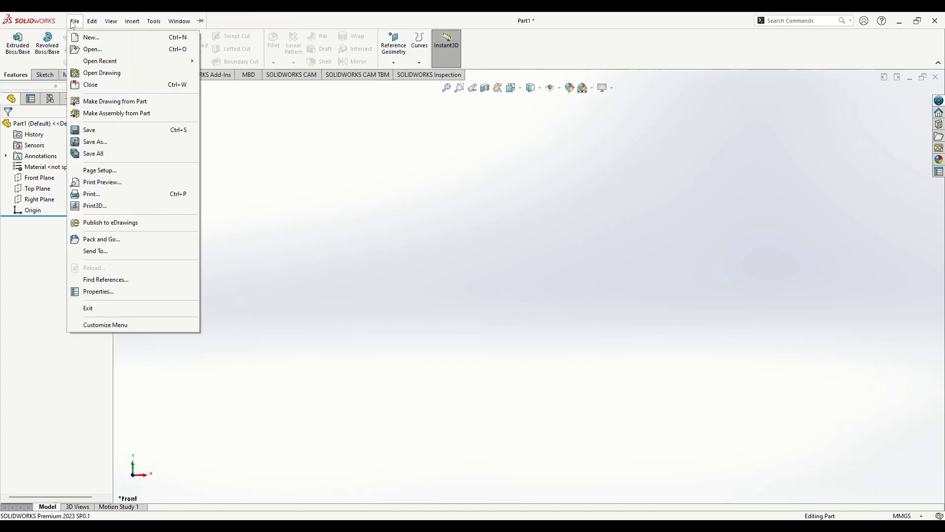
pyautogui.click(74, 21)
pyautogui.click(152, 21)
pyautogui.moveTo(132, 21)
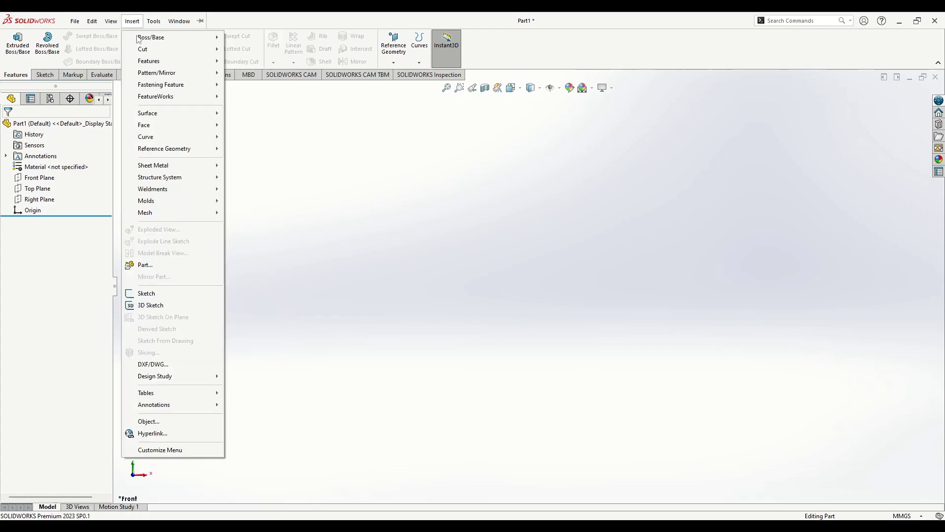
pyautogui.moveTo(170, 166)
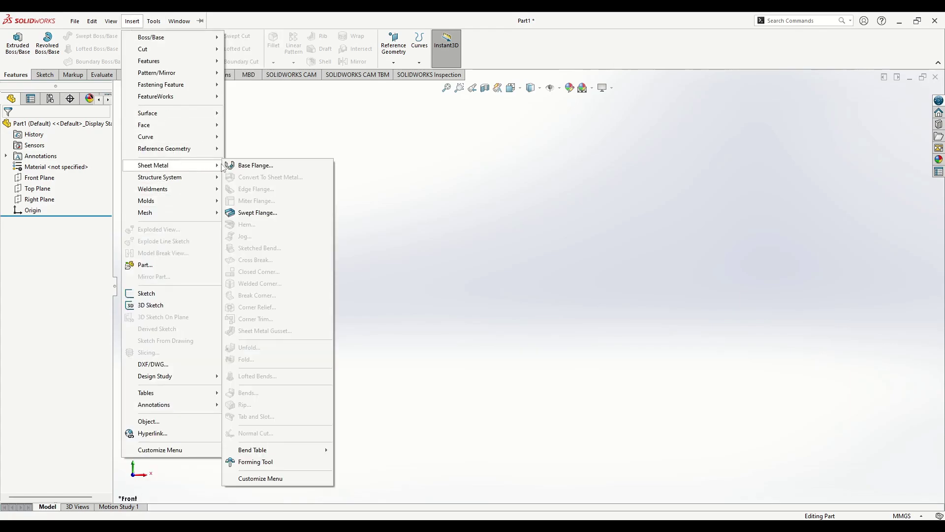
pyautogui.click(276, 145)
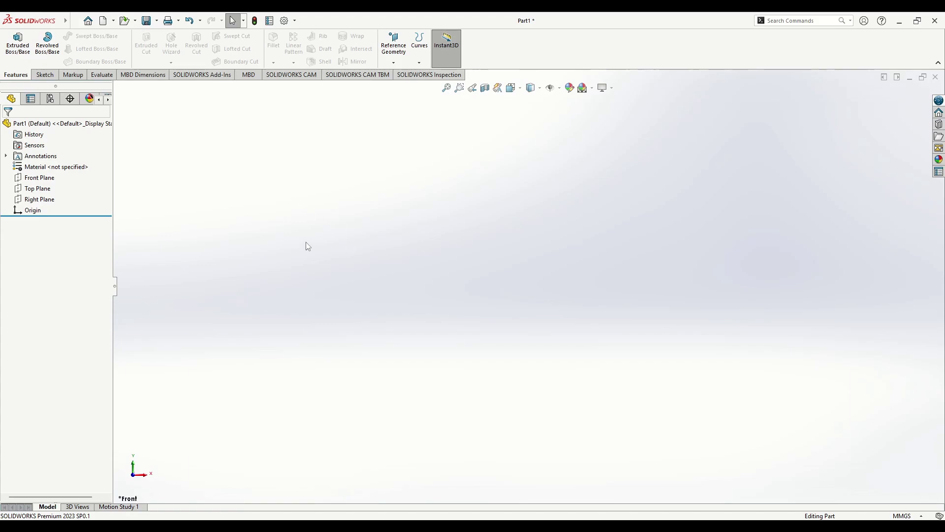
# Step: Change the viewport scene to a plain white background
pyautogui.click(593, 91)
pyautogui.click(608, 113)
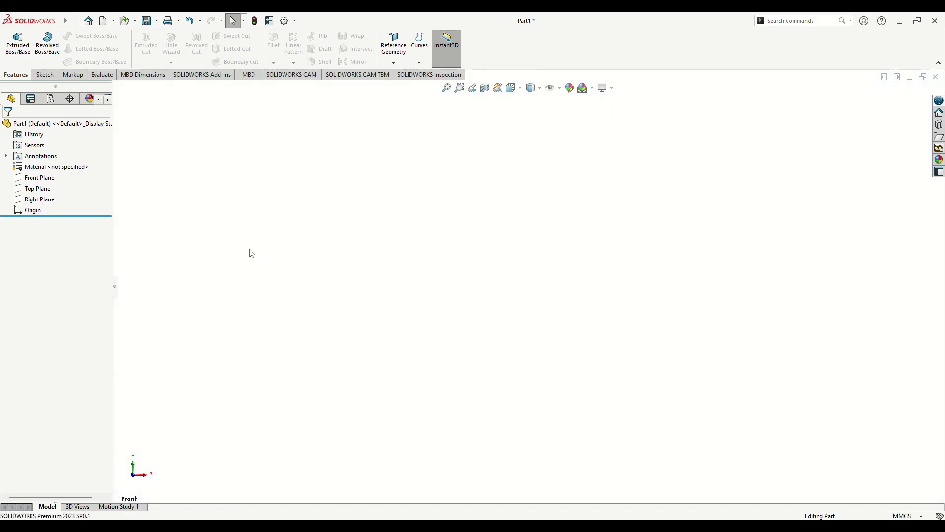
# Step: Start a sketch on the Top Plane and draw a center rectangle about 170 by 78 mm centred on the origin
pyautogui.click(47, 190)
pyautogui.click(51, 176)
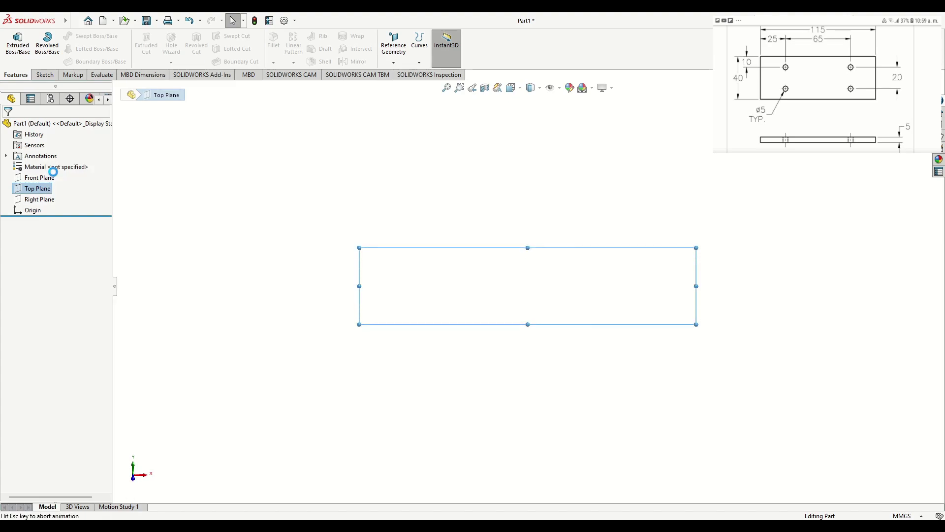
pyautogui.click(300, 262)
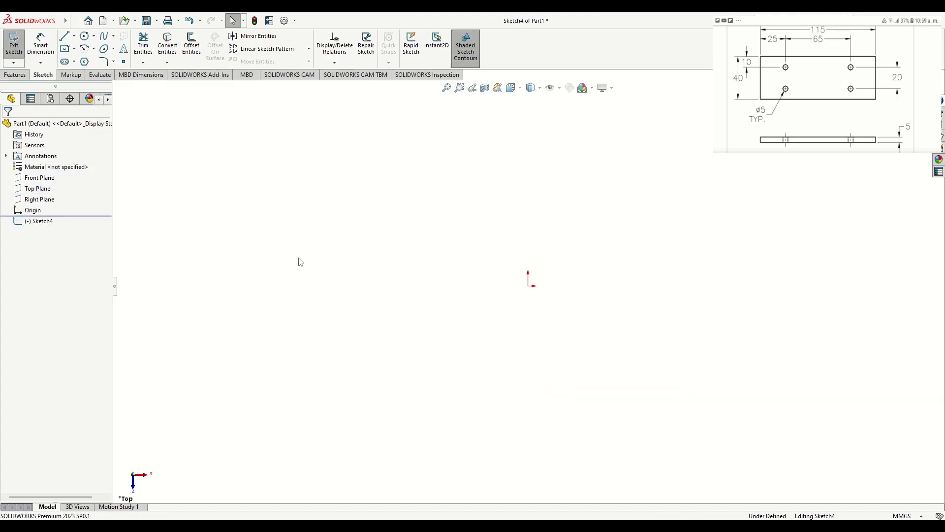
pyautogui.click(66, 50)
pyautogui.click(527, 286)
pyautogui.click(367, 359)
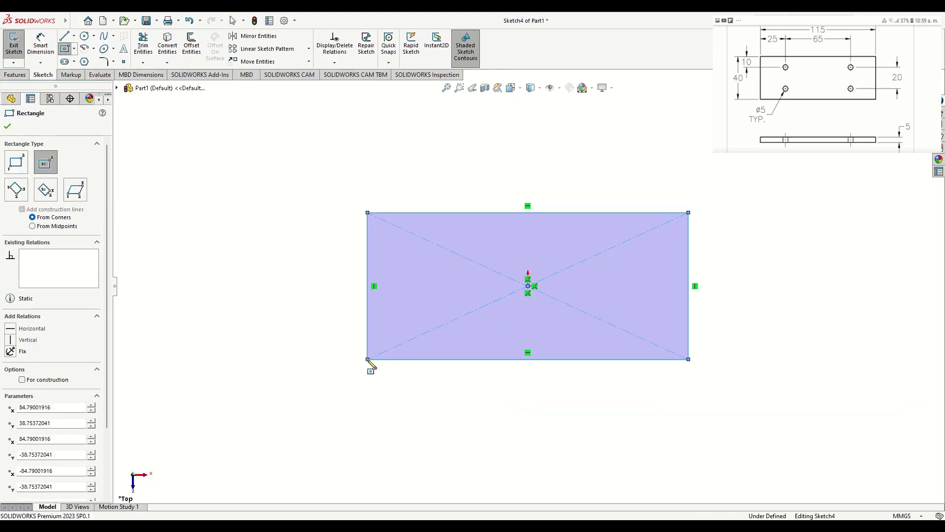
pyautogui.rightClick(291, 284)
pyautogui.click(304, 285)
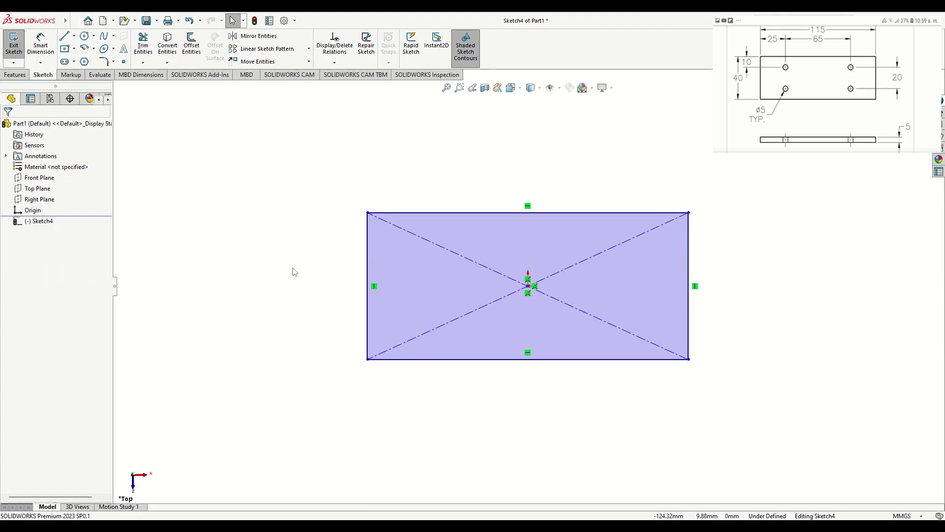
# Step: Draw construction centerlines from the rectangle's upper edge midpoint to the origin and on to the right edge midpoint
pyautogui.click(74, 36)
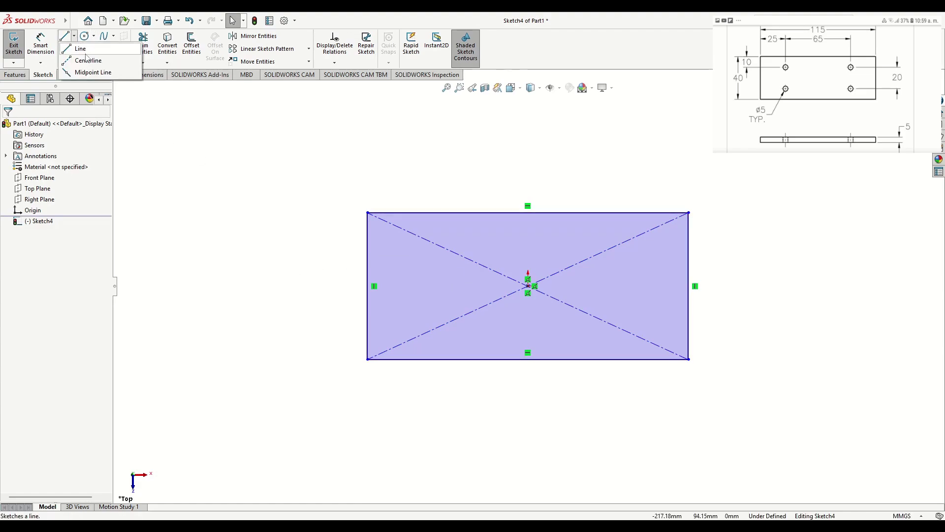
pyautogui.click(88, 60)
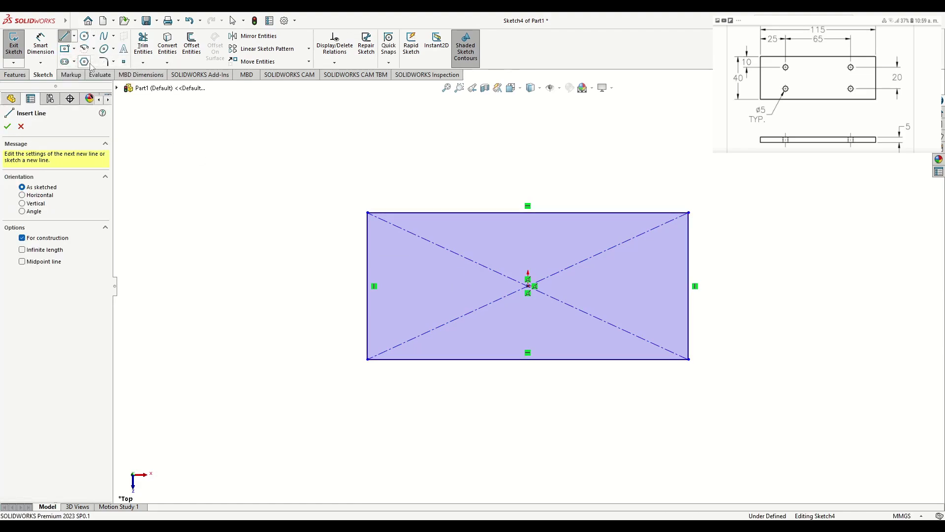
pyautogui.click(528, 212)
pyautogui.click(528, 285)
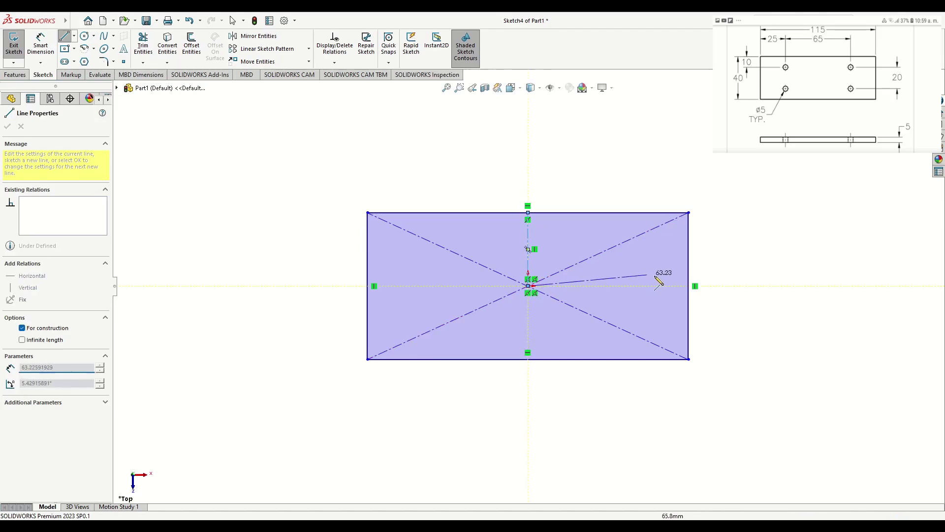
pyautogui.click(688, 286)
pyautogui.press('Escape')
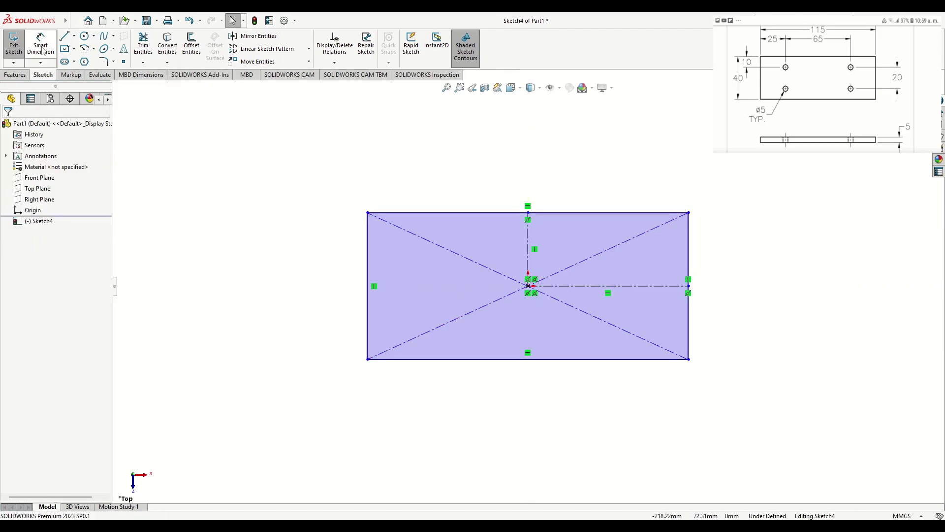
# Step: Dimension the rectangle's left edge to a height of 40 mm
pyautogui.click(43, 47)
pyautogui.click(368, 267)
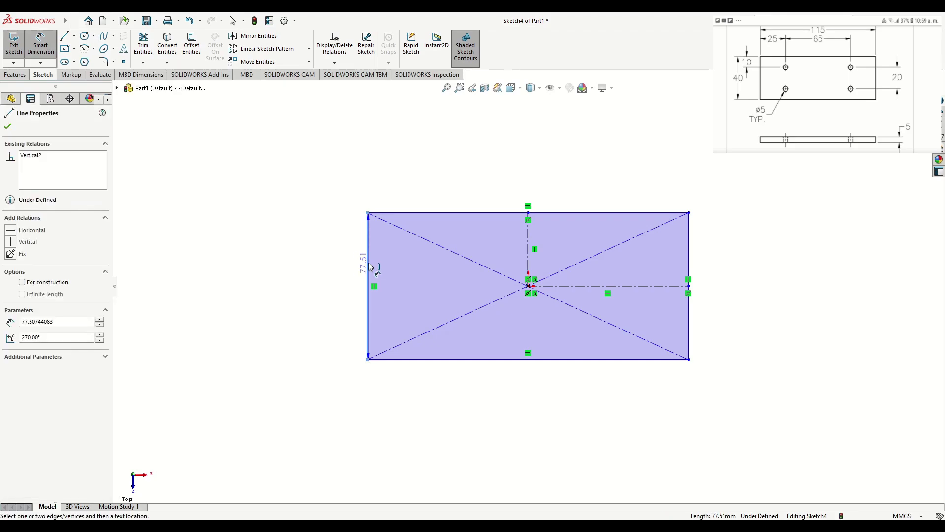
pyautogui.click(264, 267)
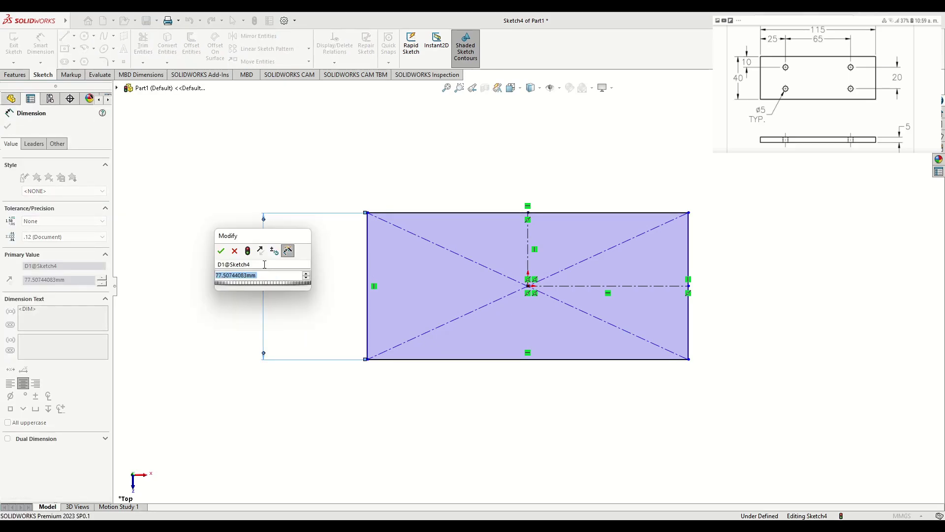
pyautogui.write('40')
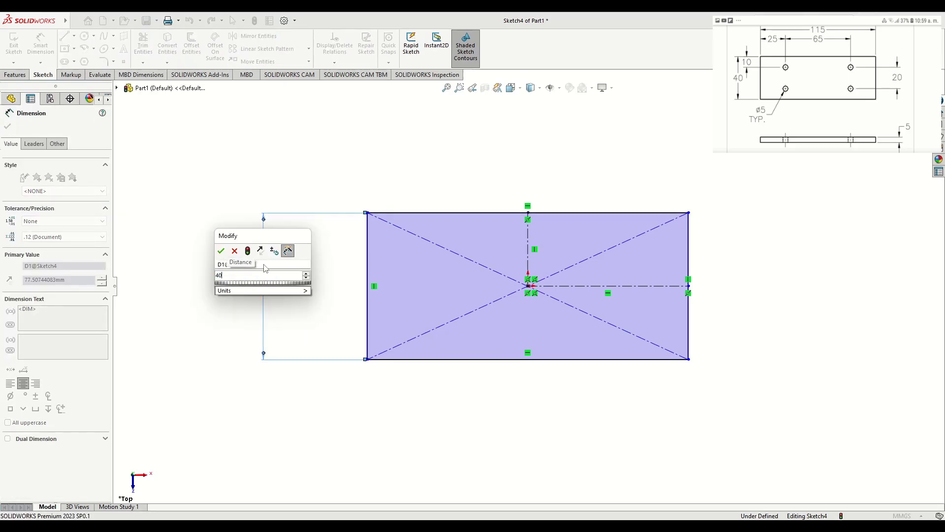
pyautogui.press('Return')
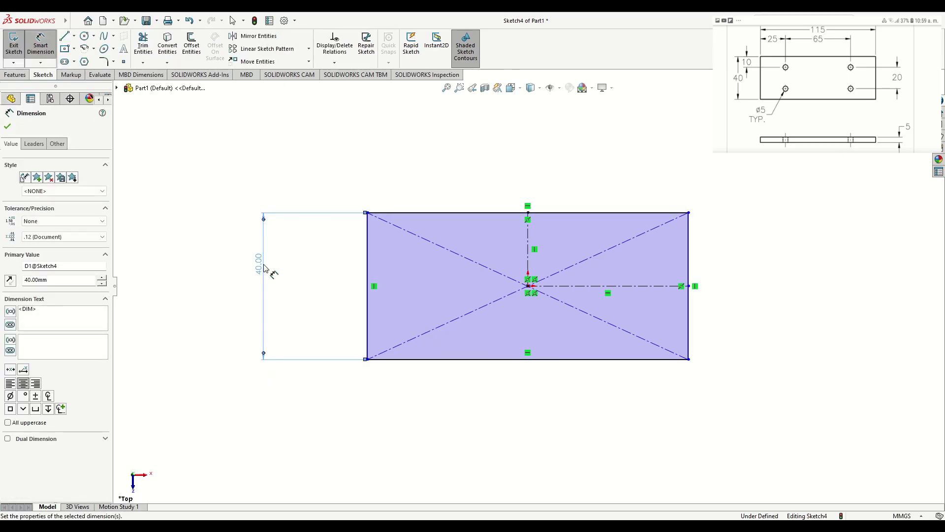
# Step: Dimension the rectangle's upper edge to a width of 115 mm
pyautogui.click(406, 213)
pyautogui.click(414, 169)
pyautogui.write('11')
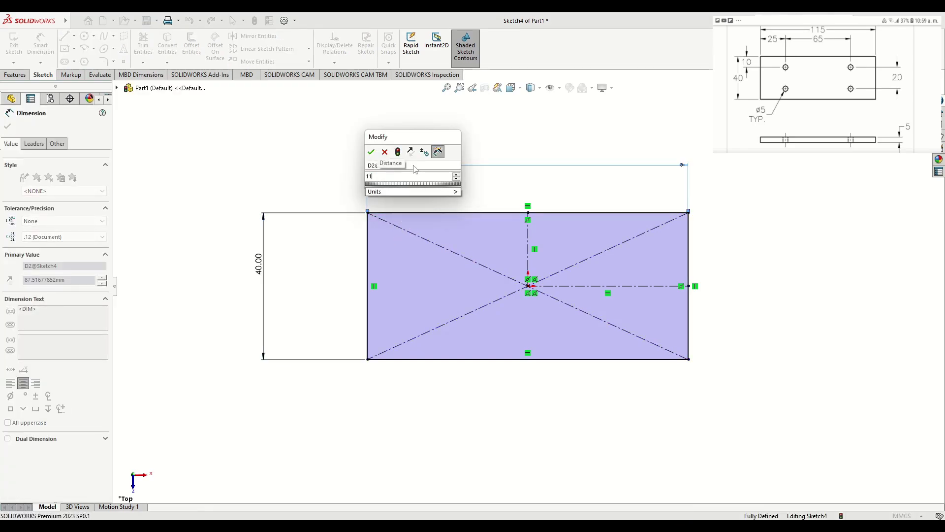
pyautogui.write('5')
pyautogui.press('Return')
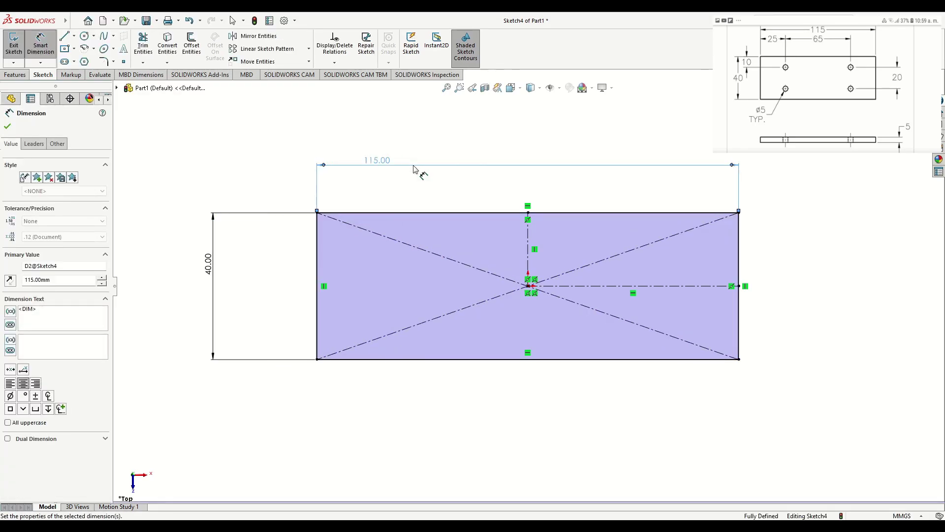
pyautogui.click(266, 179)
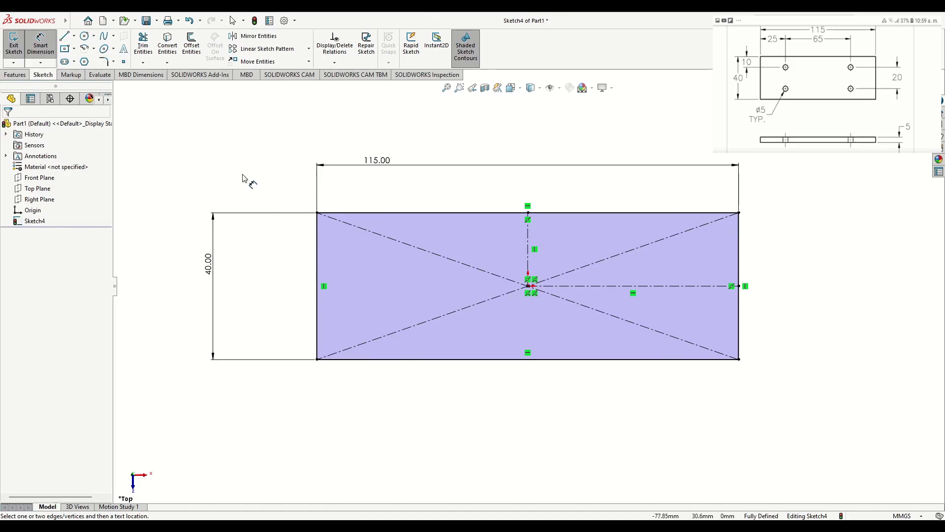
# Step: Sketch a circle about 7.7 mm in diameter inside the rectangle near its upper-left corner
pyautogui.click(85, 36)
pyautogui.click(360, 247)
pyautogui.click(375, 247)
pyautogui.rightClick(238, 170)
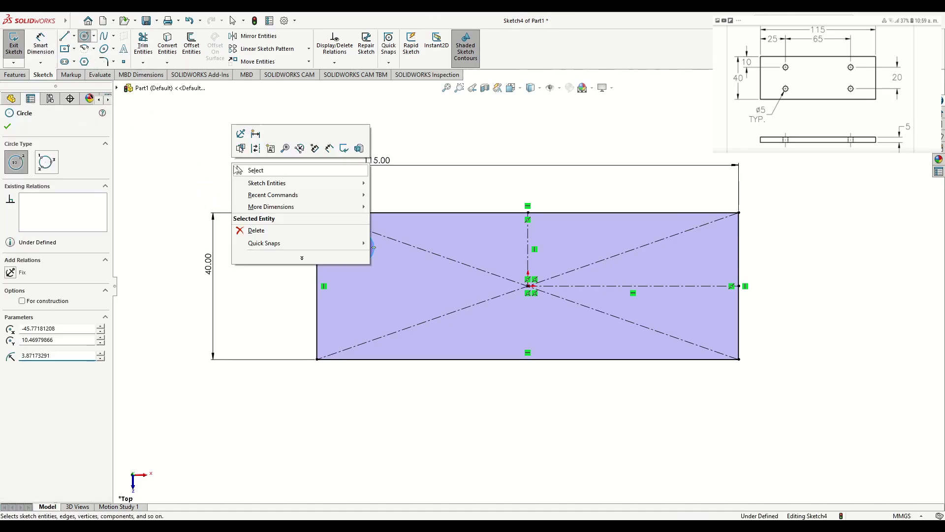
pyautogui.click(238, 170)
# Step: Dimension the circle to a diameter of 5 mm
pyautogui.press('d')
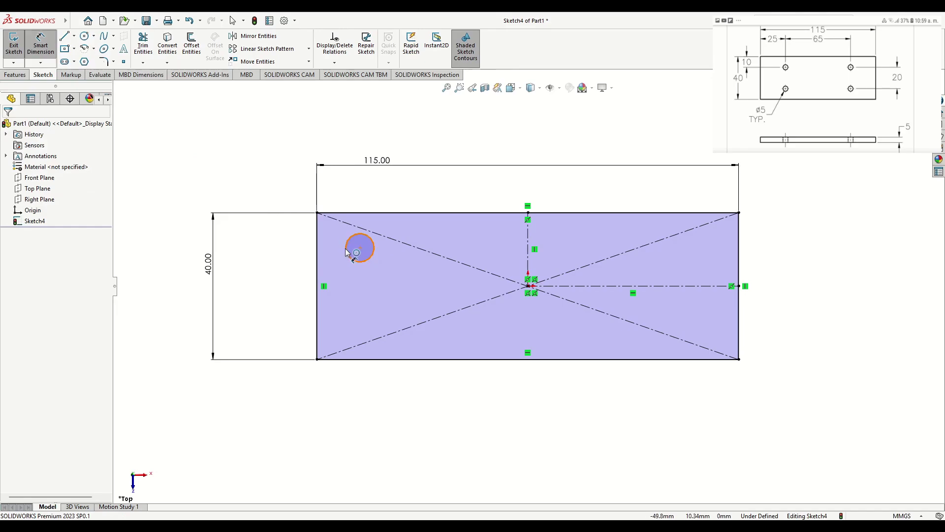
pyautogui.click(346, 252)
pyautogui.click(277, 260)
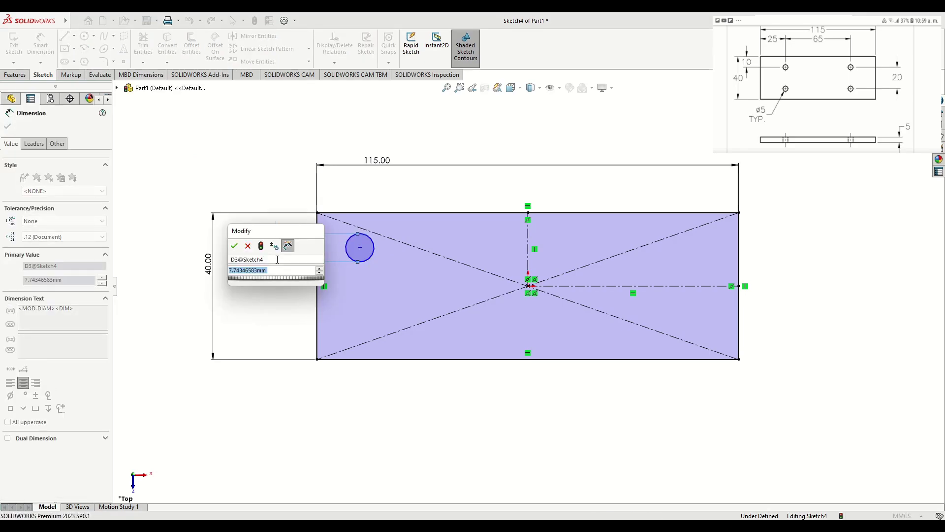
pyautogui.write('5')
pyautogui.press('Return')
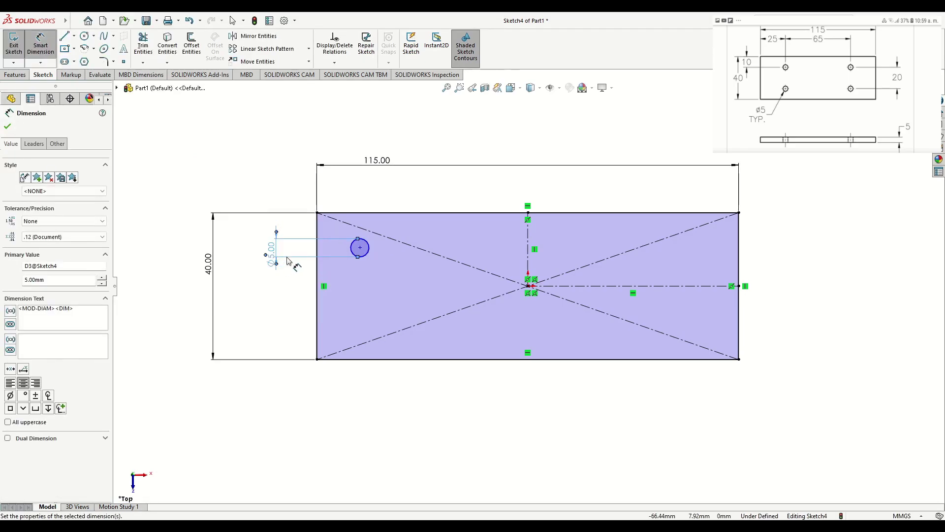
# Step: Dimension the circle's centre 25 mm horizontally from the rectangle's left edge
pyautogui.click(360, 247)
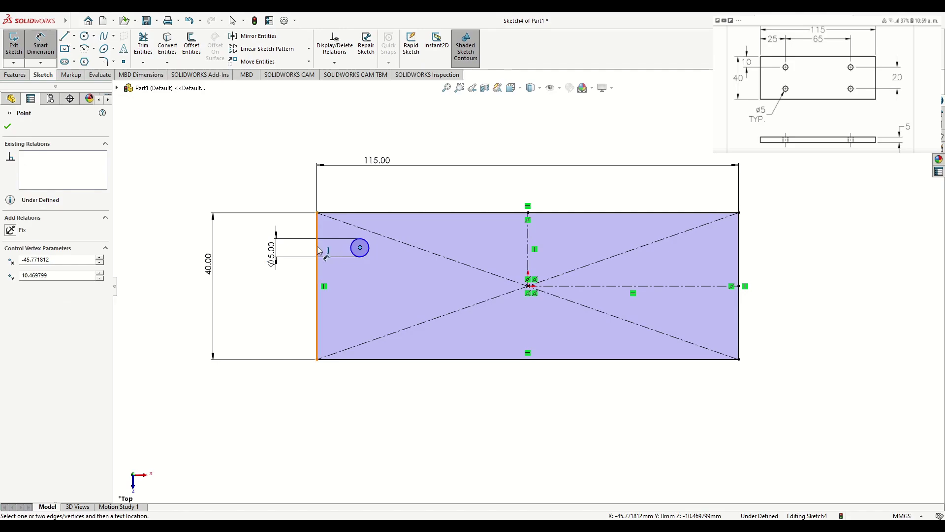
pyautogui.click(317, 252)
pyautogui.click(288, 184)
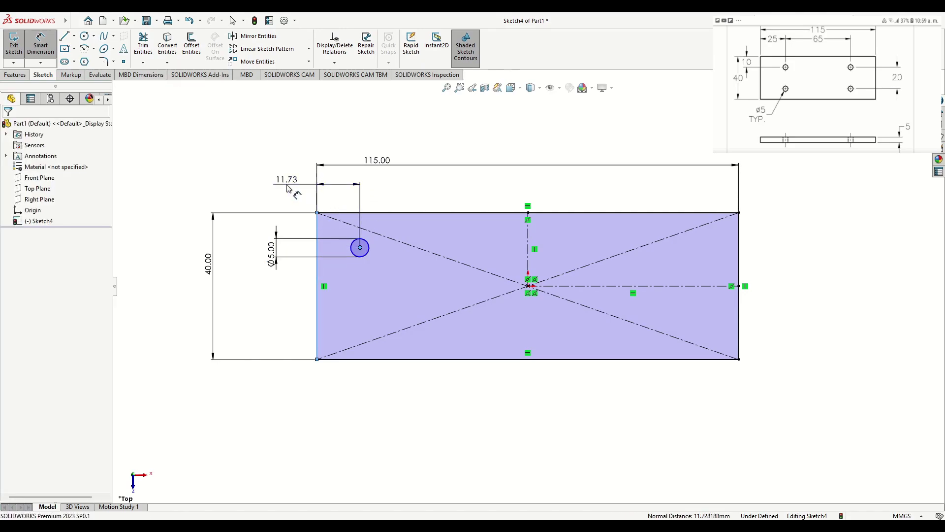
pyautogui.write('25')
pyautogui.press('Return')
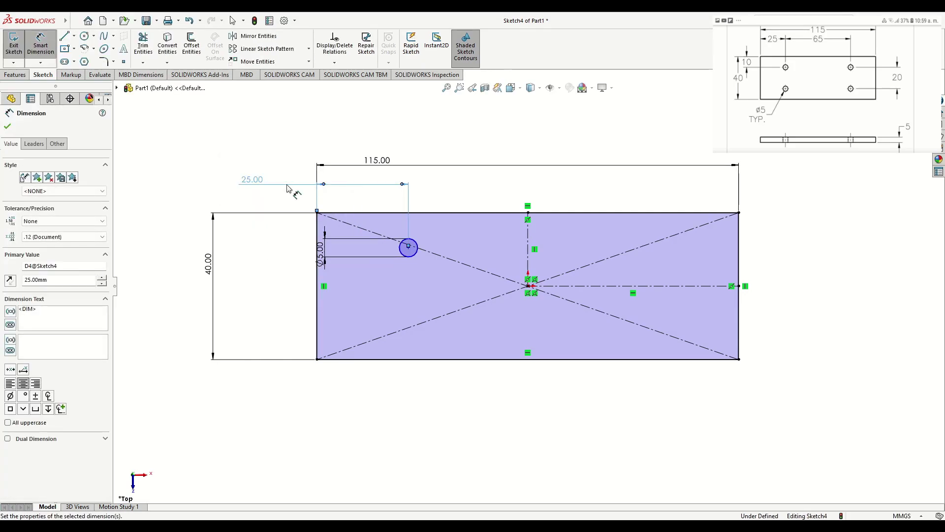
# Step: Dimension the circle's centre 10 mm vertically from the rectangle's upper edge and finish dimensioning
pyautogui.click(410, 248)
pyautogui.click(399, 212)
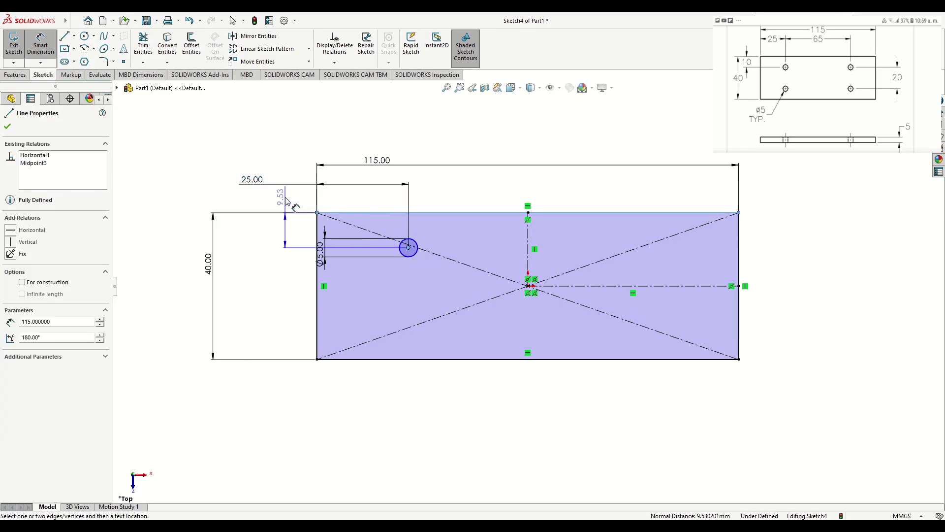
pyautogui.click(204, 194)
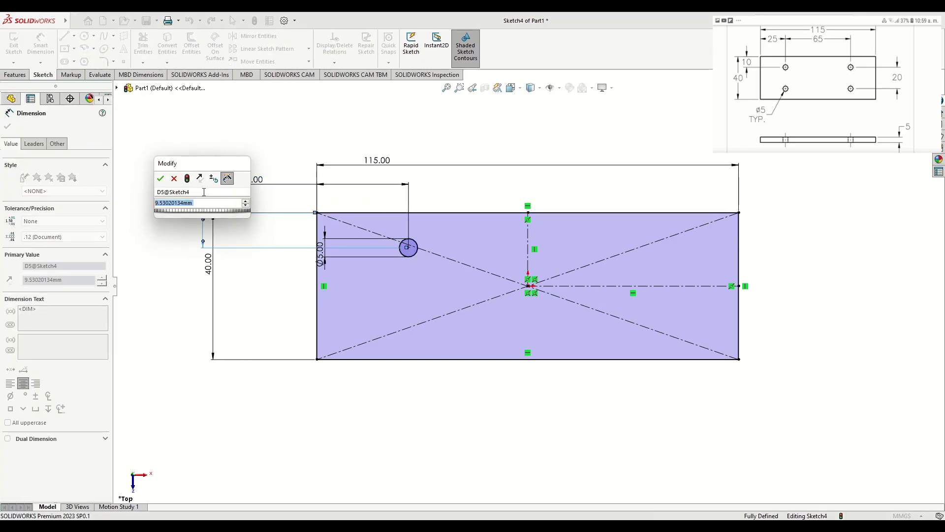
pyautogui.write('1')
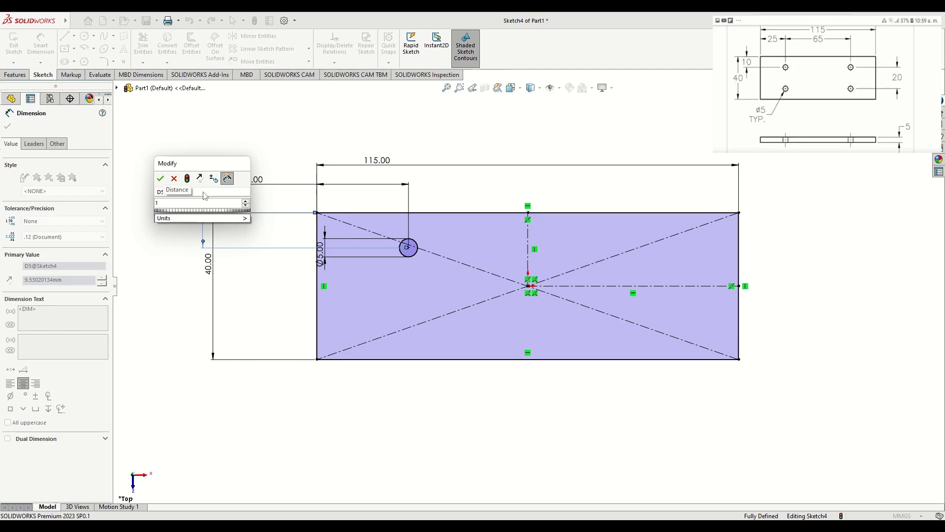
pyautogui.write('-')
pyautogui.press('BackSpace')
pyautogui.write('0')
pyautogui.press('Return')
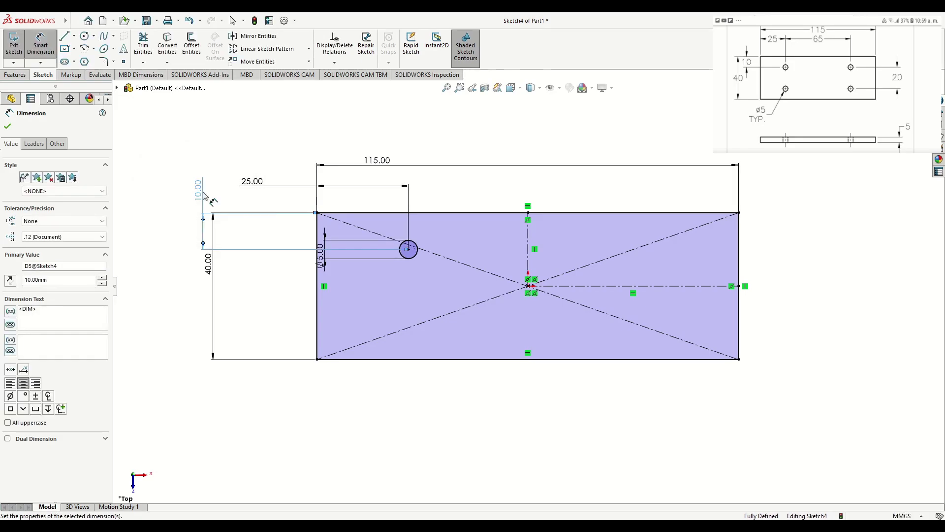
pyautogui.rightClick(153, 166)
pyautogui.click(173, 201)
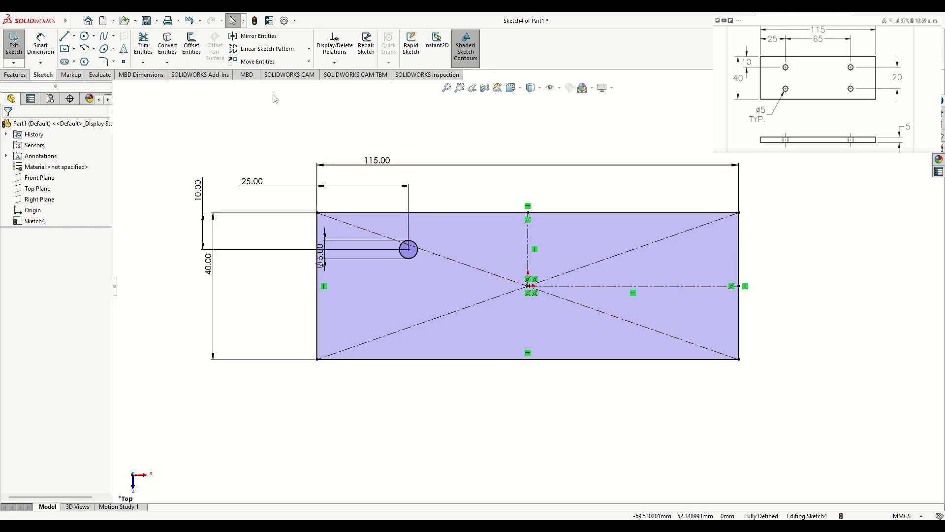
# Step: Mirror the 5 mm circle about the rectangle's vertical centreline, keeping the original
pyautogui.click(270, 40)
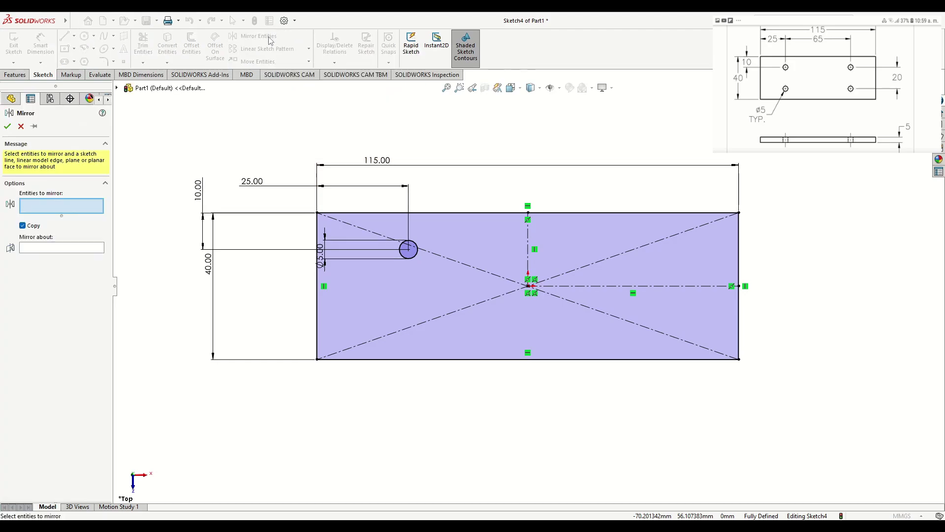
pyautogui.click(413, 261)
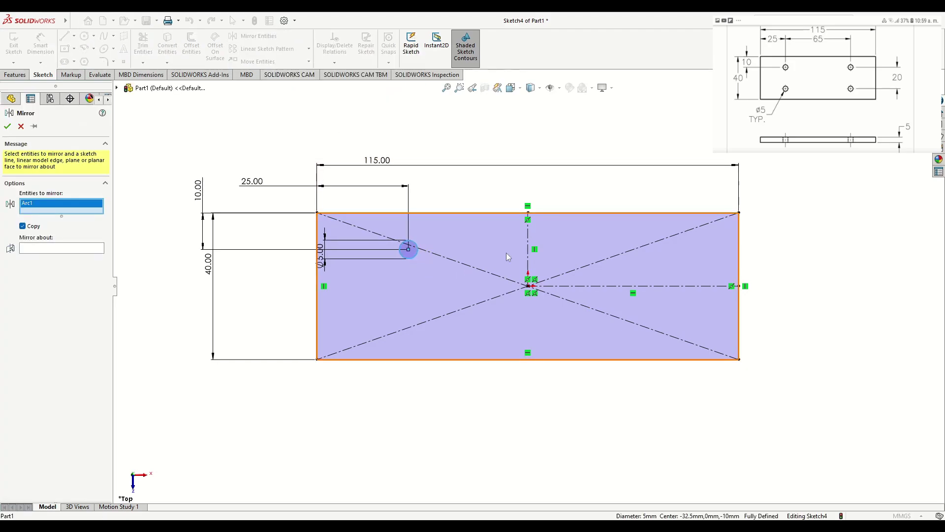
pyautogui.click(46, 249)
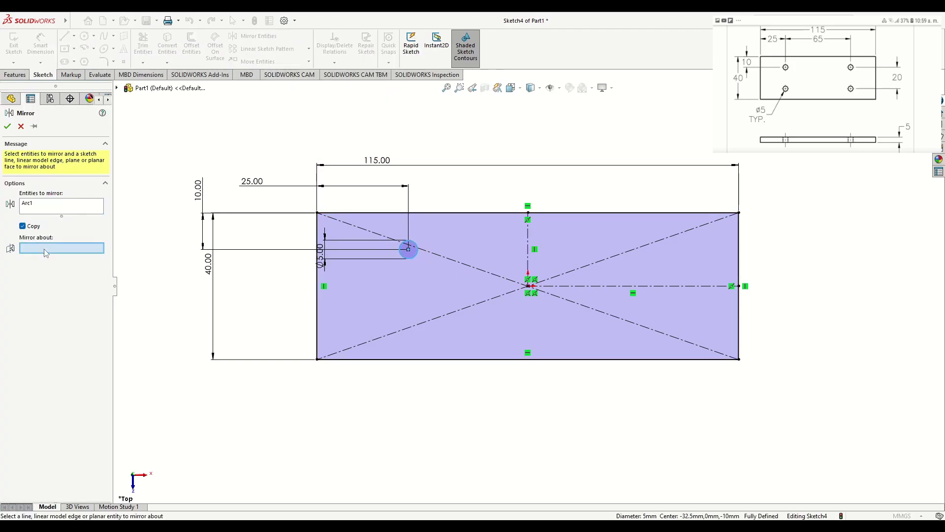
pyautogui.click(527, 260)
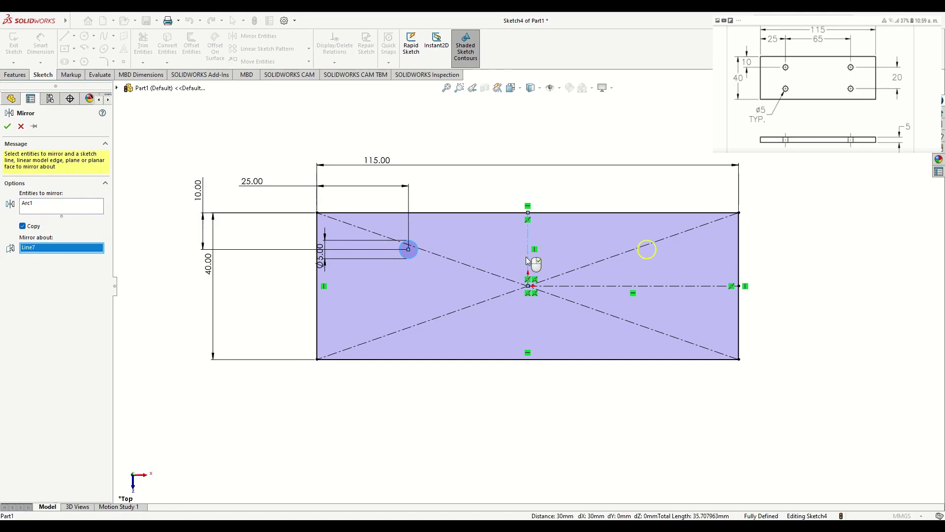
pyautogui.click(7, 126)
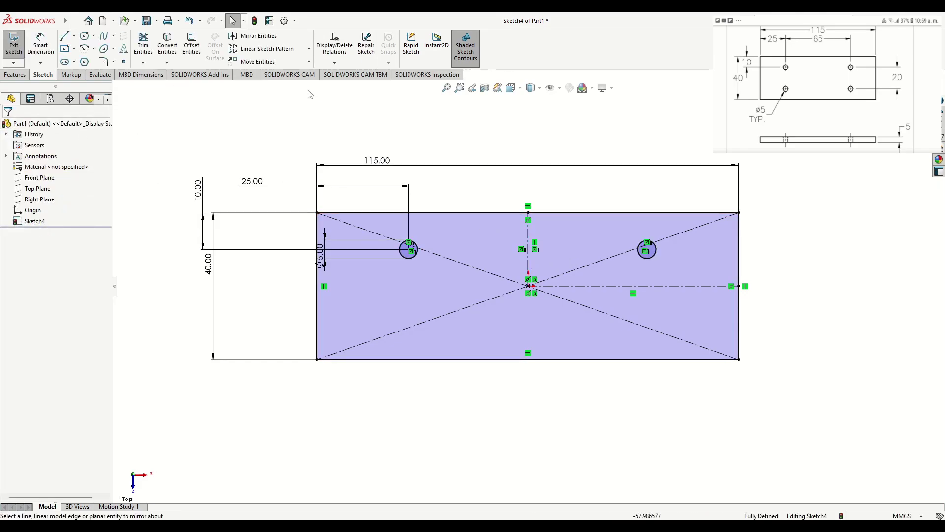
# Step: Mirror both upper circles about the rectangle's horizontal centreline to form a four-hole pattern
pyautogui.click(257, 36)
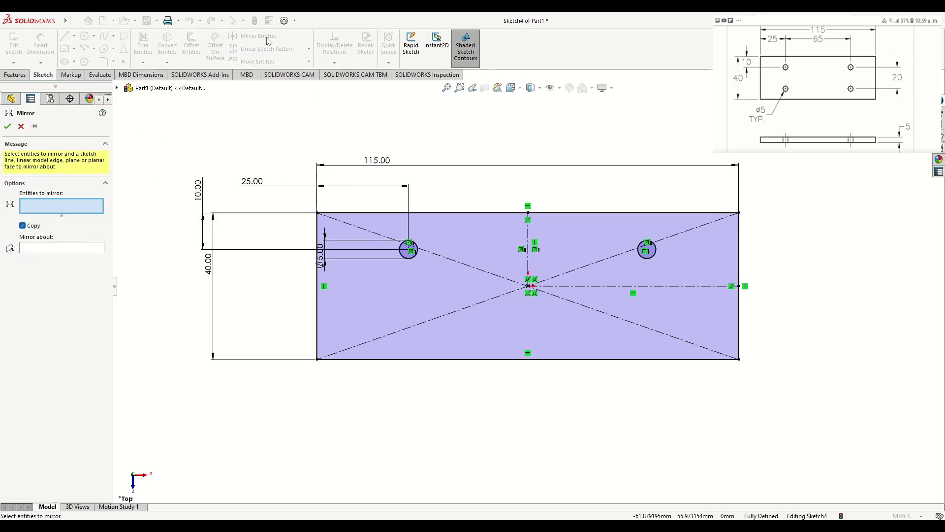
pyautogui.click(416, 257)
pyautogui.click(653, 254)
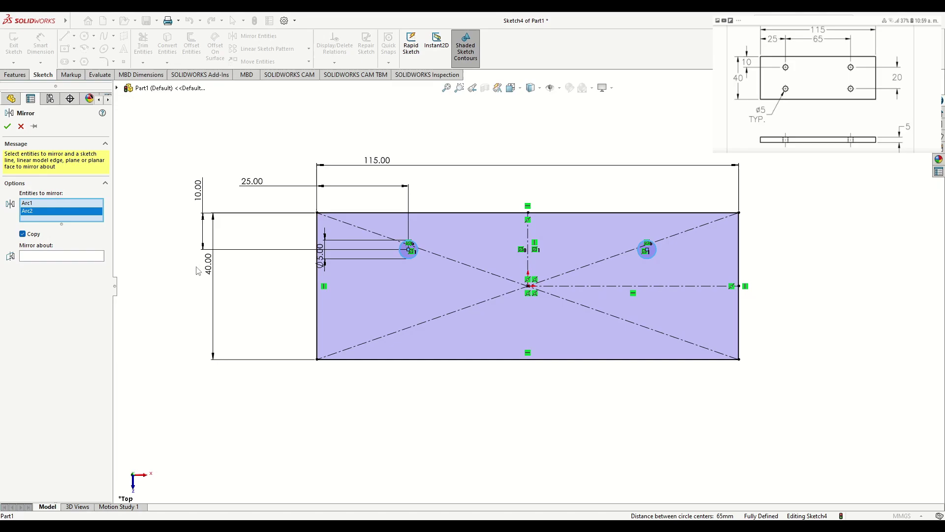
pyautogui.click(46, 259)
pyautogui.click(584, 286)
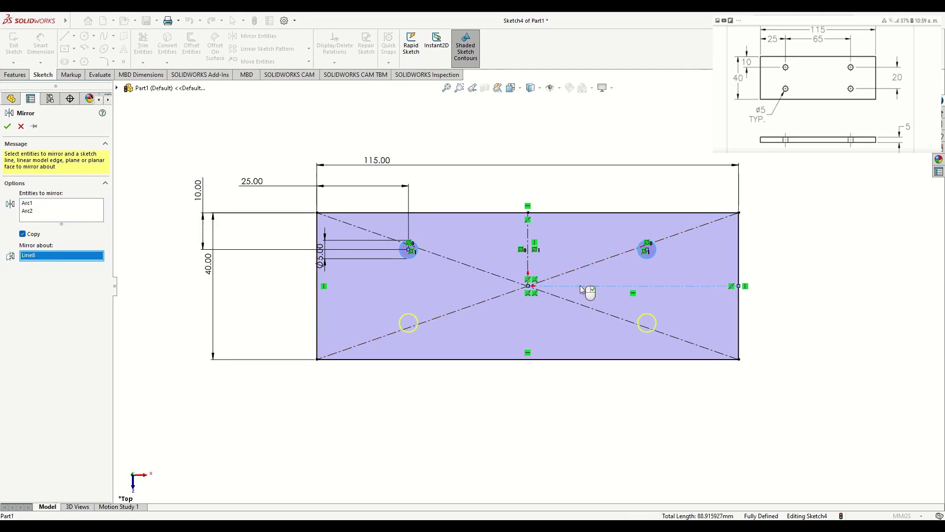
pyautogui.click(7, 127)
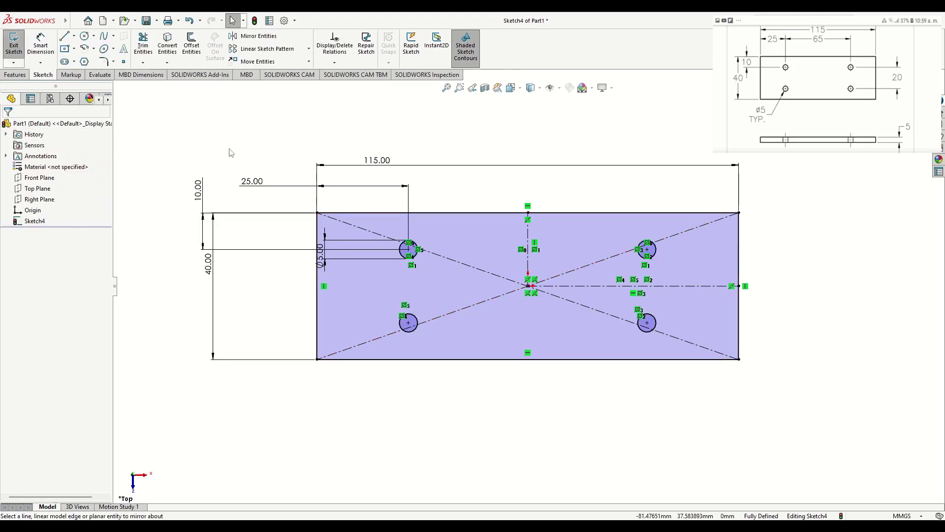
# Step: Create a sheet metal base flange from the plate sketch with a thickness of 5 mm
pyautogui.press('z')
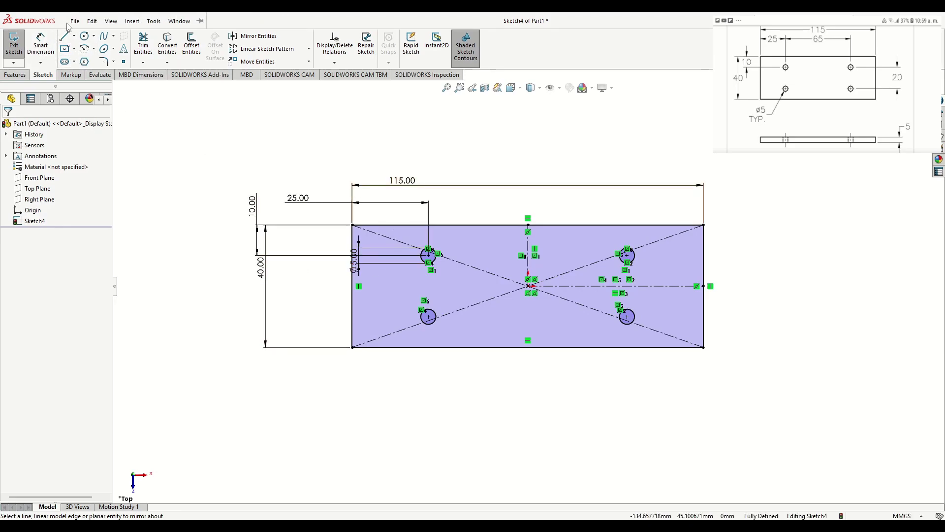
pyautogui.click(111, 21)
pyautogui.moveTo(132, 23)
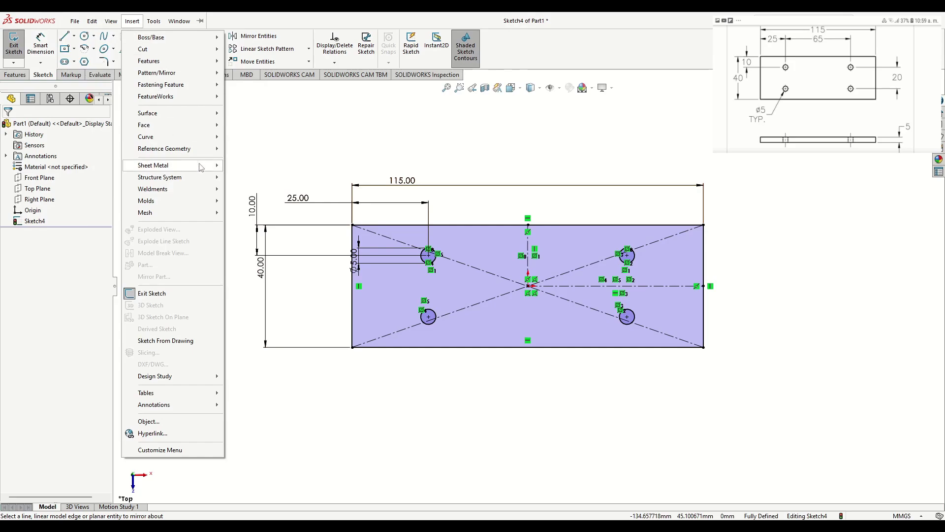
pyautogui.moveTo(202, 166)
pyautogui.click(241, 166)
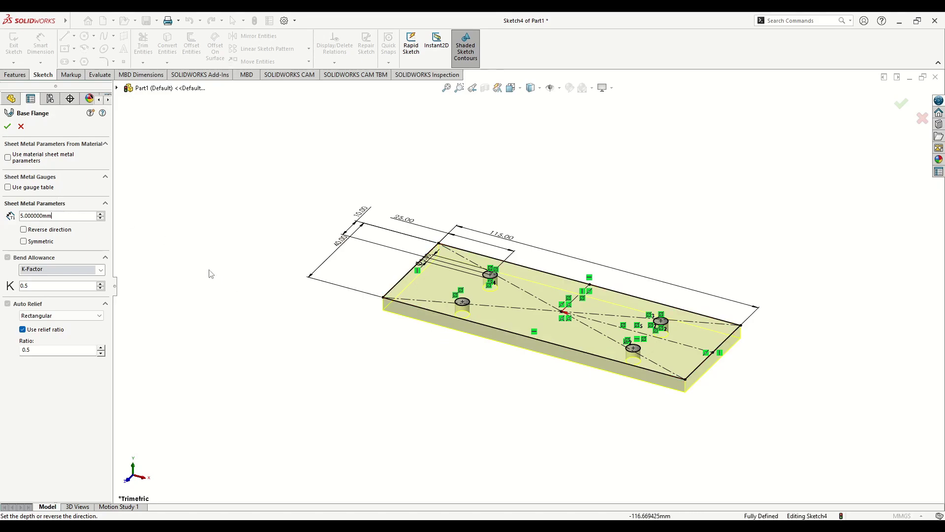
pyautogui.press('Return')
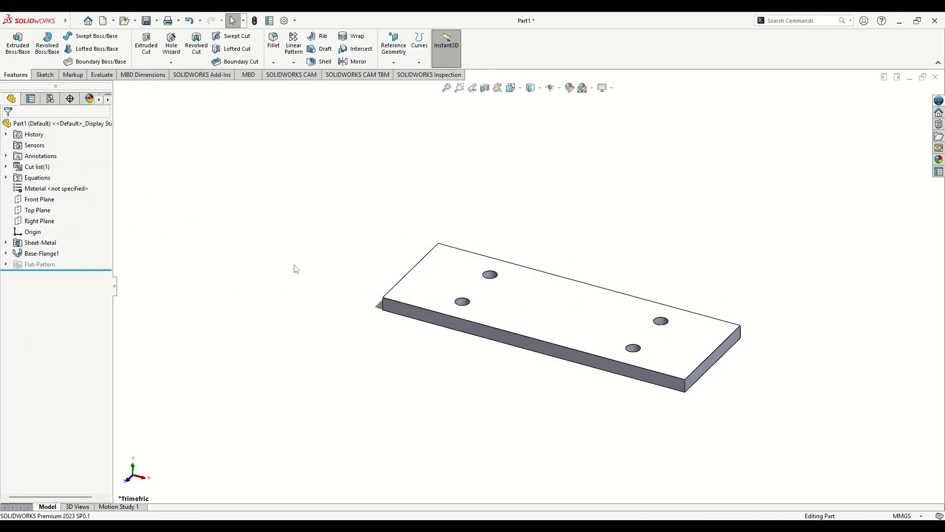
# Step: Save the finished plate as a part named Base in the Roller Support folder on the desktop
pyautogui.moveTo(448, 356)
pyautogui.mouseDown(button='middle')
pyautogui.moveTo(500, 169)
pyautogui.moveTo(429, 355)
pyautogui.moveTo(431, 382)
pyautogui.moveTo(446, 348)
pyautogui.mouseUp(button='middle')
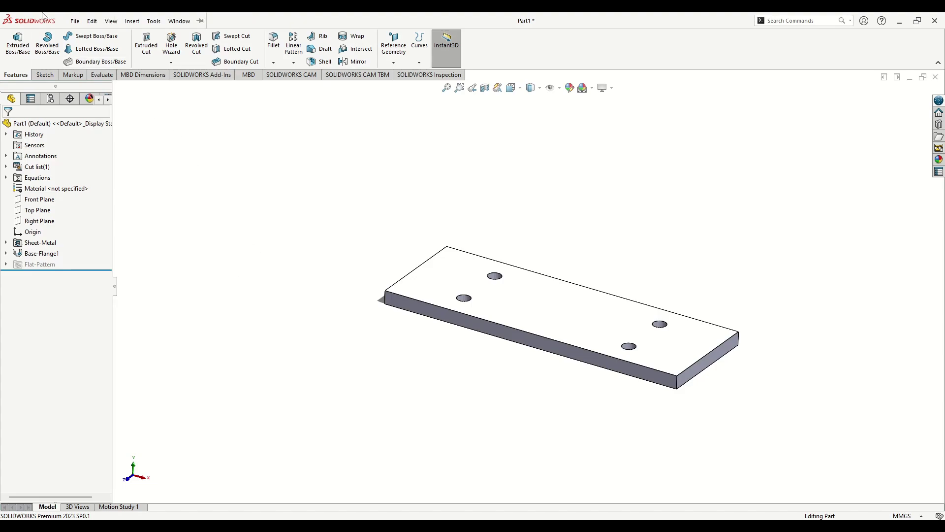
pyautogui.click(75, 21)
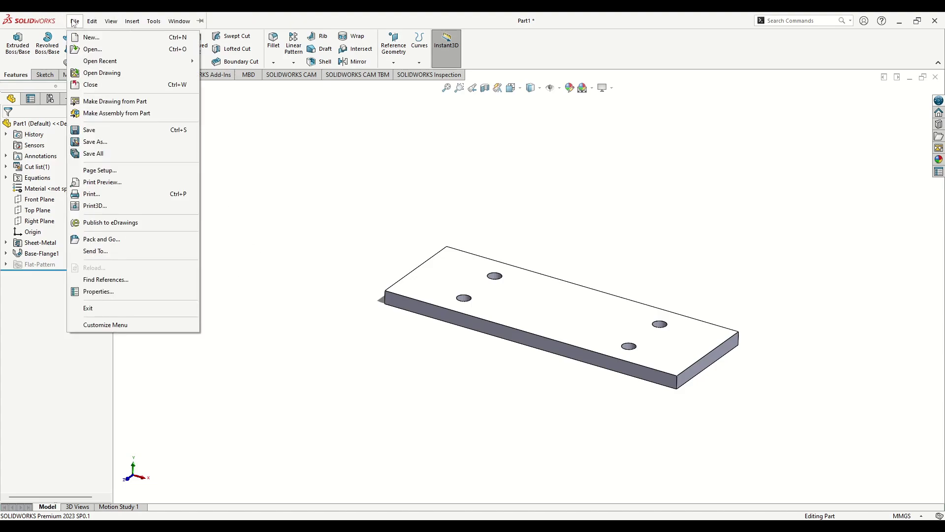
pyautogui.click(74, 22)
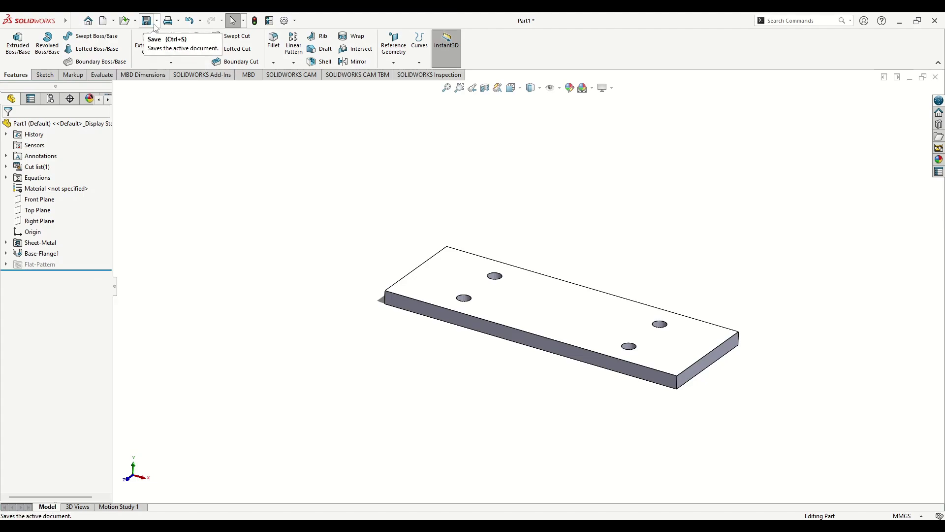
pyautogui.click(157, 21)
pyautogui.click(168, 45)
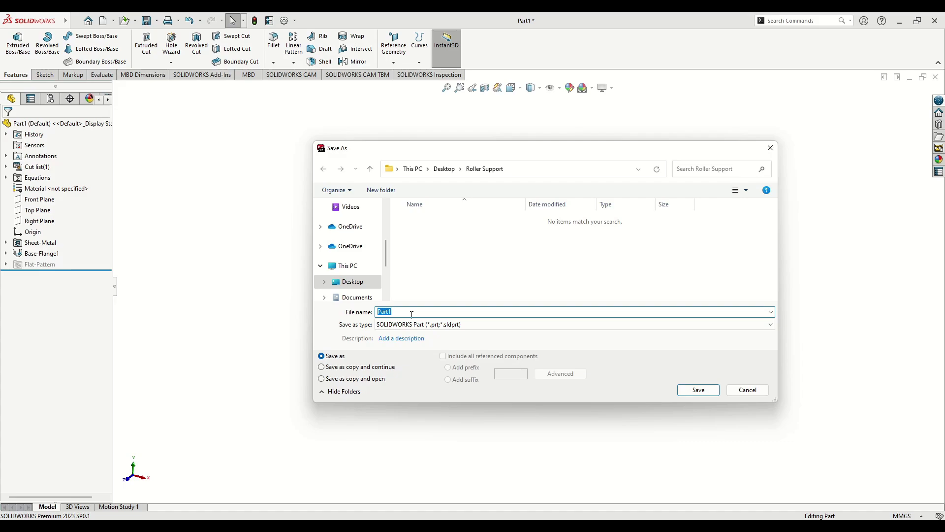
pyautogui.press('Return')
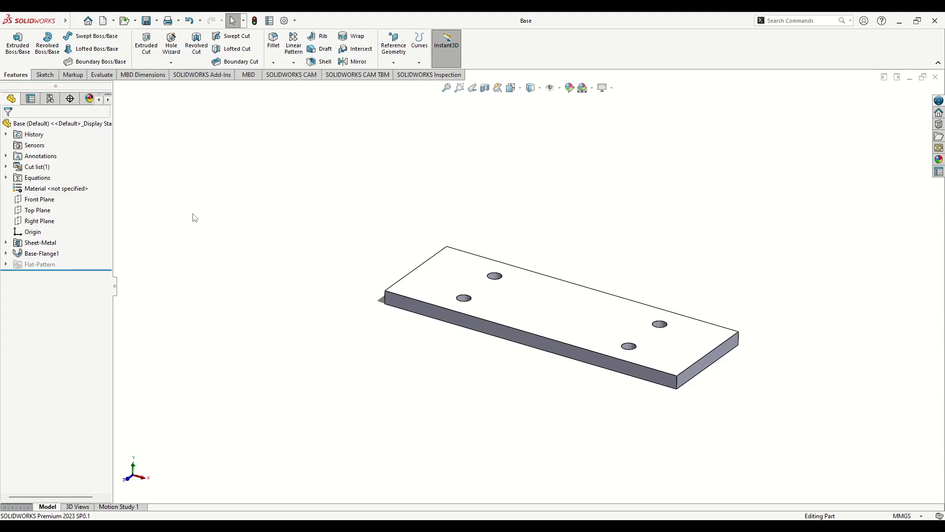
# Step: Create a new part document and change its scene to a plain white background
pyautogui.click(102, 20)
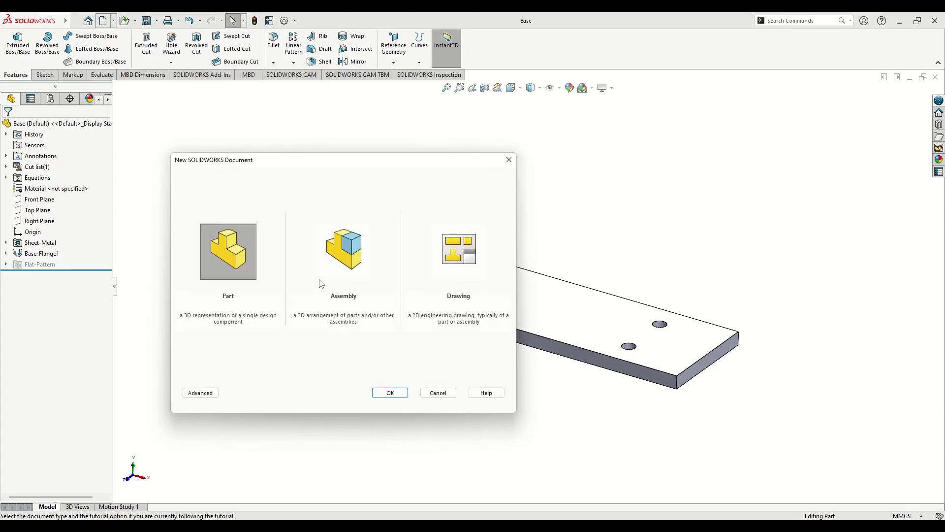
pyautogui.click(384, 394)
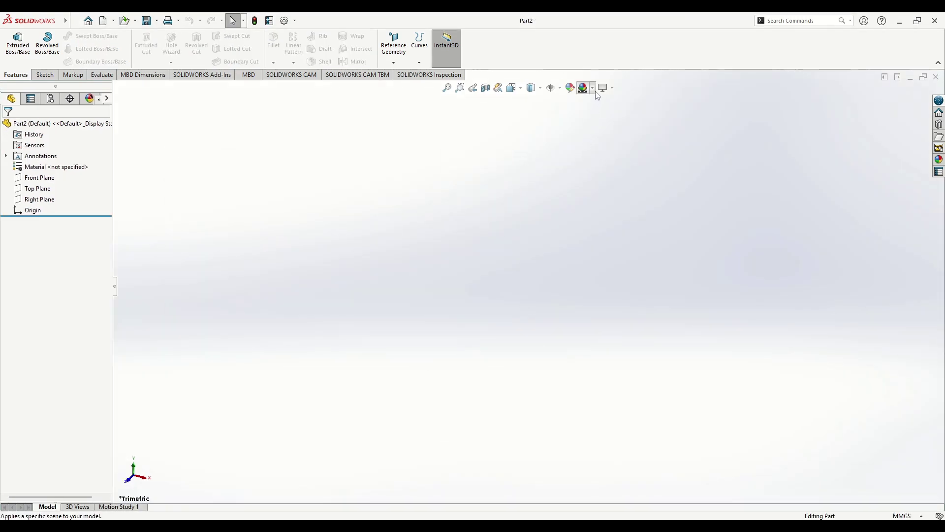
pyautogui.click(592, 88)
pyautogui.click(605, 112)
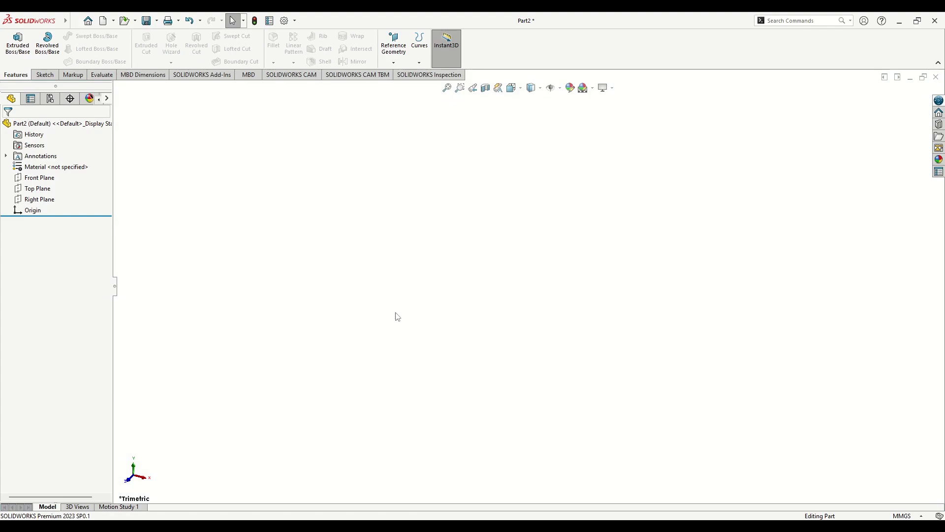
# Step: Sketch a closed L-shaped profile on the Front Plane with its outer corner at the origin, about 52 mm wide and 45 mm tall
pyautogui.click(43, 178)
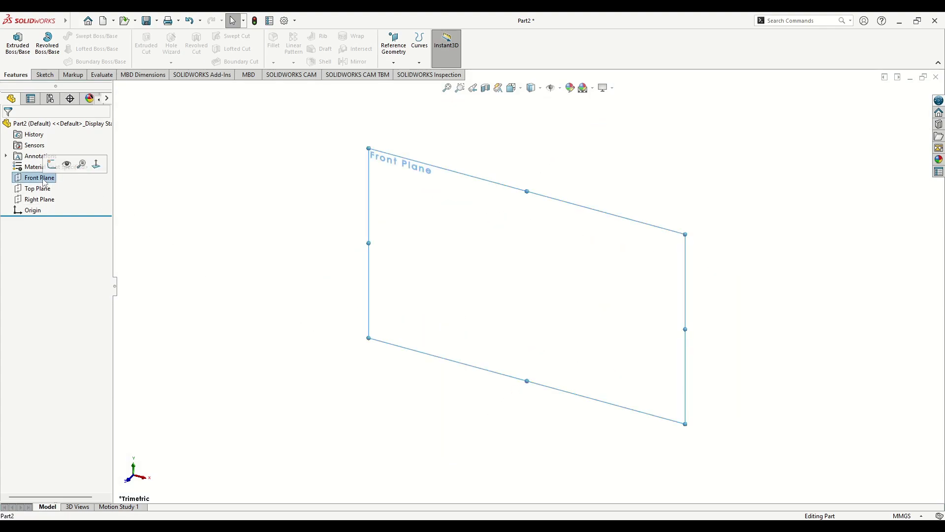
pyautogui.click(51, 166)
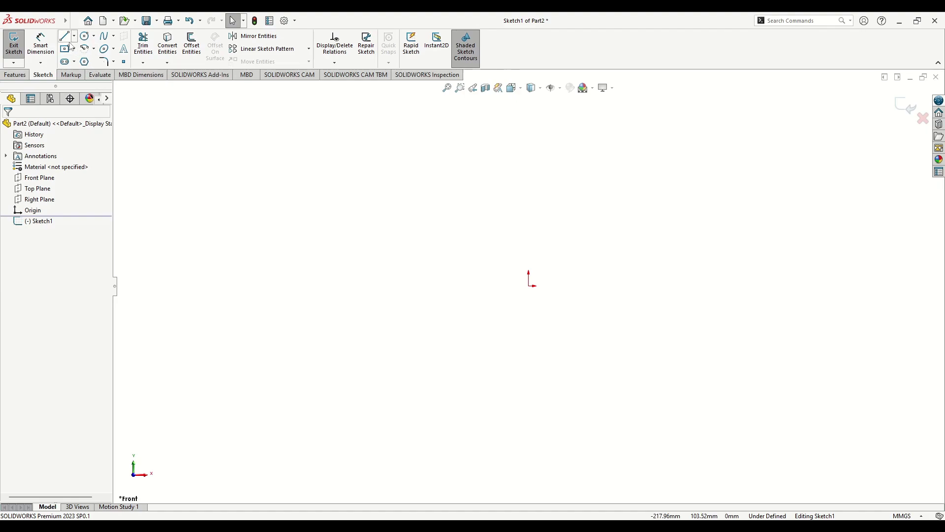
pyautogui.click(64, 36)
pyautogui.click(529, 285)
pyautogui.click(529, 201)
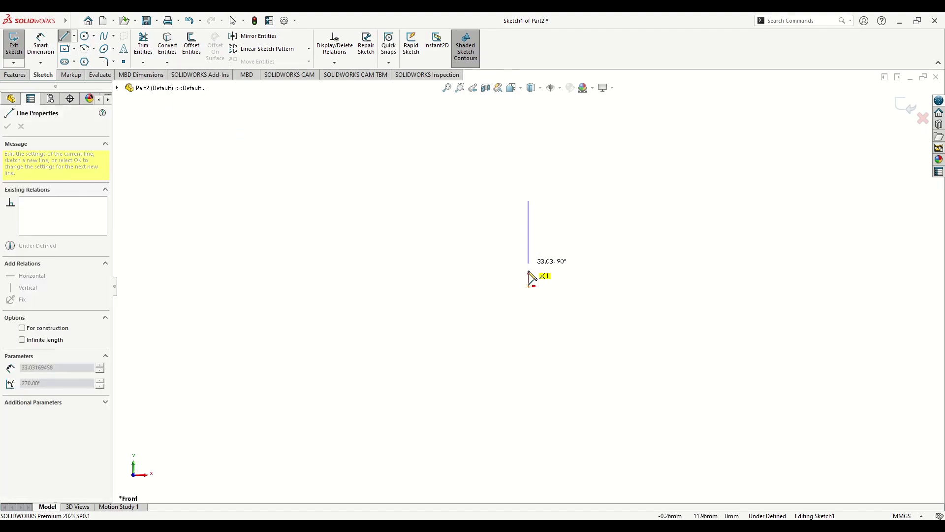
pyautogui.click(529, 285)
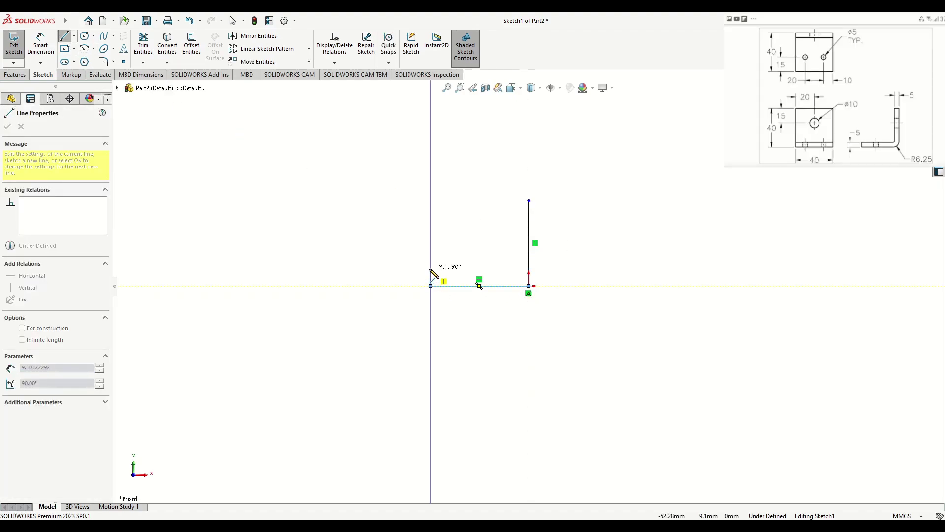
pyautogui.click(431, 269)
pyautogui.click(493, 268)
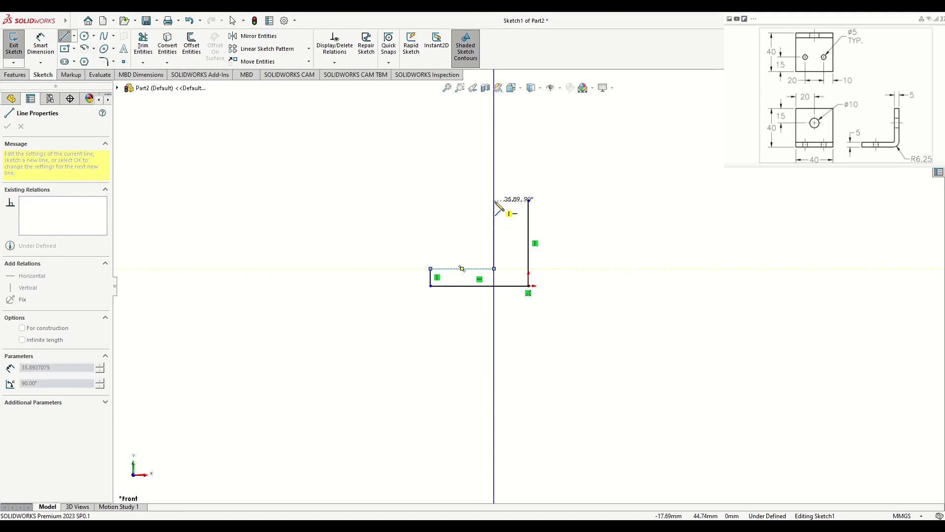
pyautogui.click(494, 200)
pyautogui.click(528, 201)
pyautogui.press('Escape')
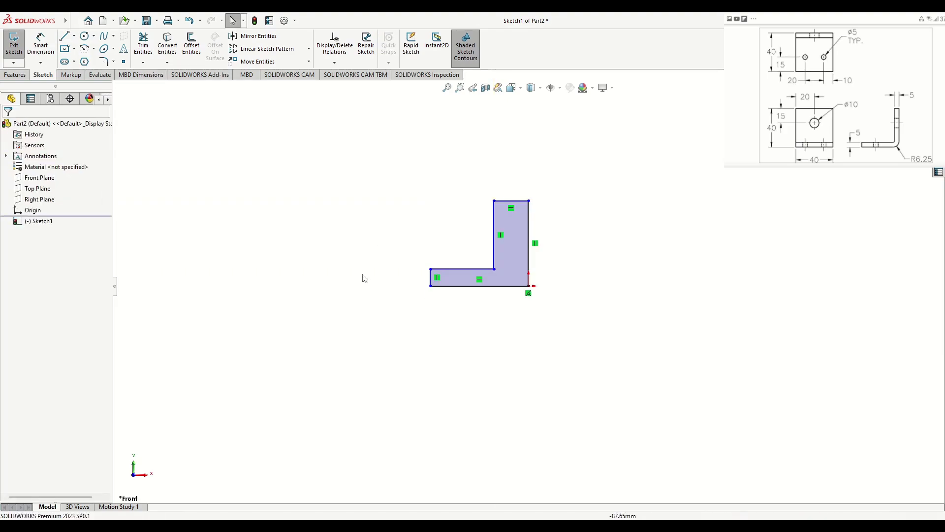
# Step: Dimension the short end edge of the L-profile's horizontal leg to 5 mm
pyautogui.click(40, 43)
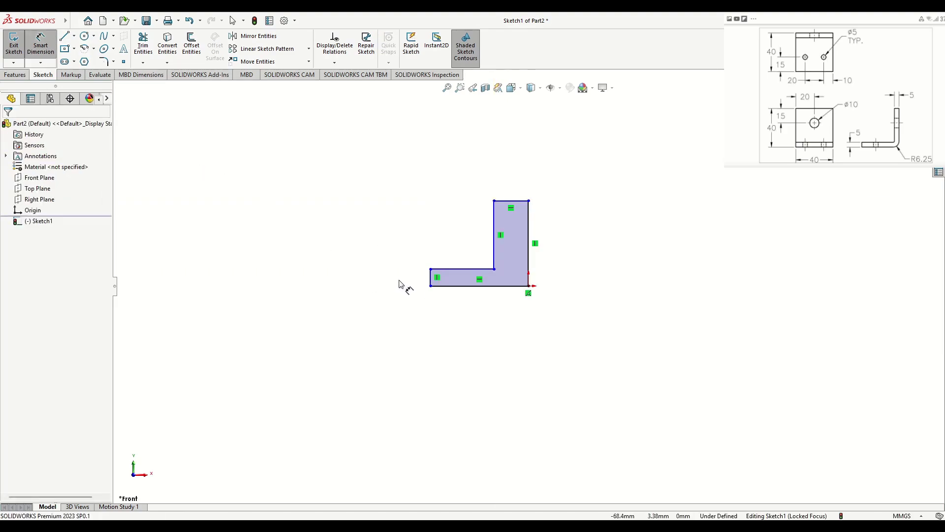
pyautogui.click(431, 277)
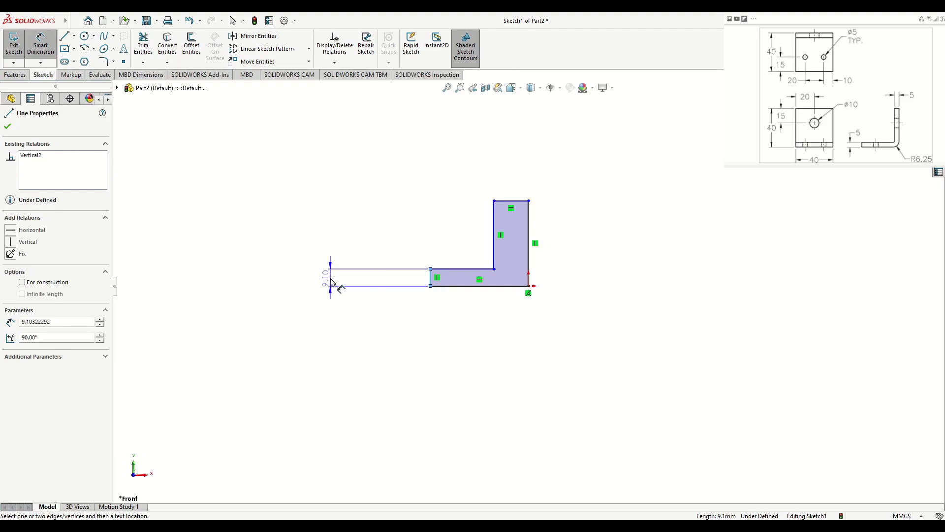
pyautogui.click(322, 310)
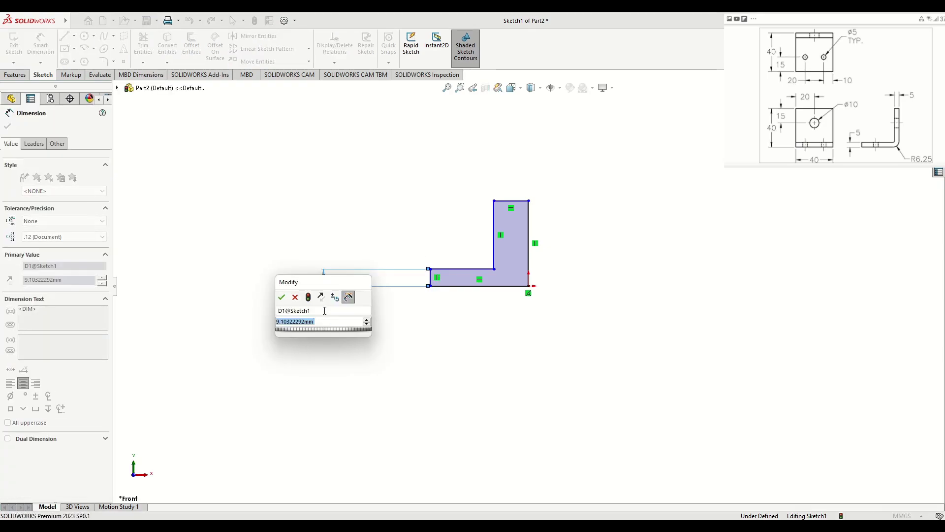
pyautogui.write('5')
pyautogui.press('Return')
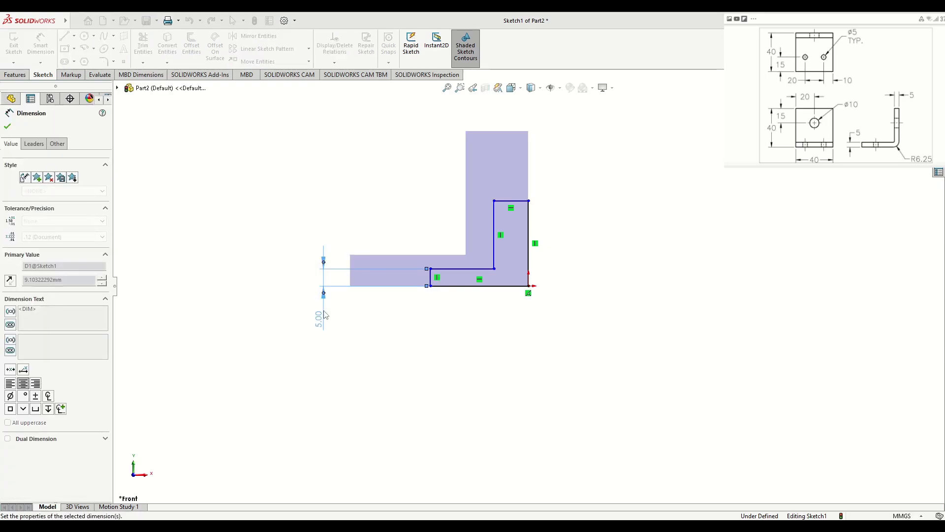
pyautogui.click(512, 202)
pyautogui.click(564, 165)
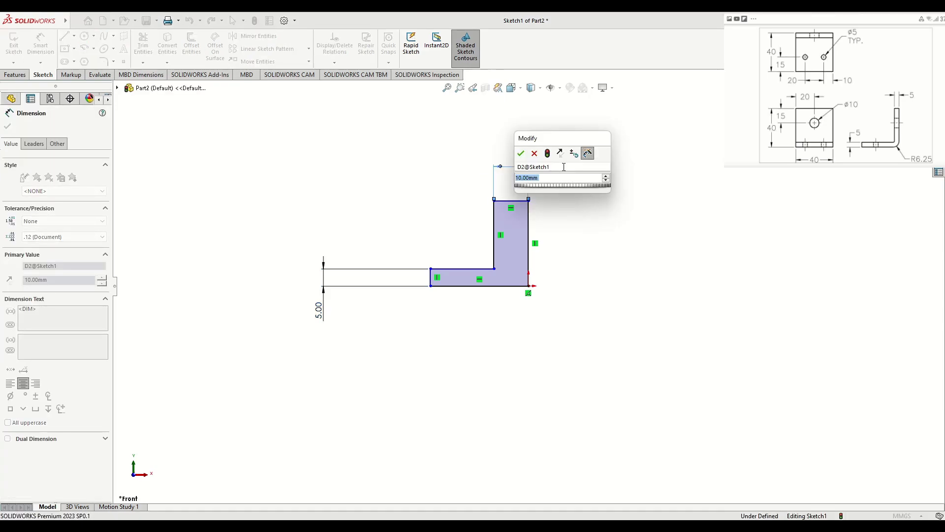
pyautogui.click(535, 153)
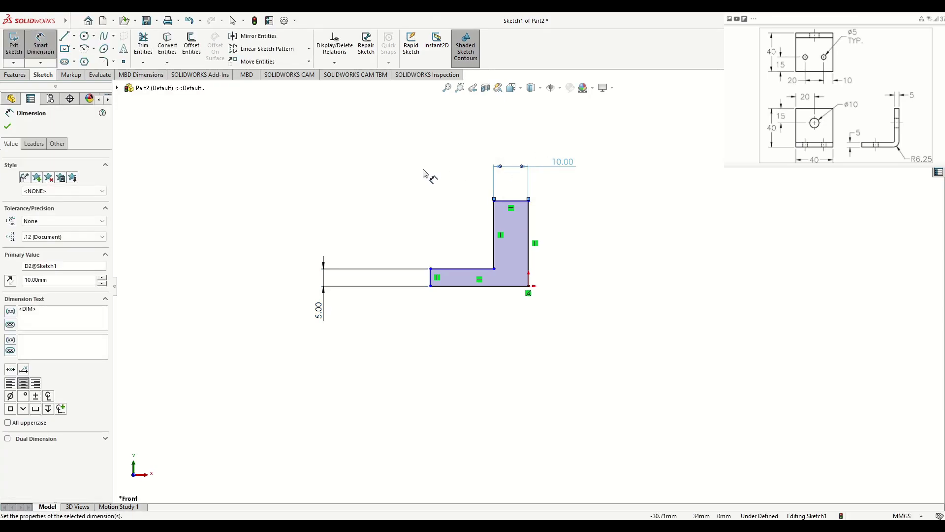
pyautogui.hotkey('ctrl', 'z')
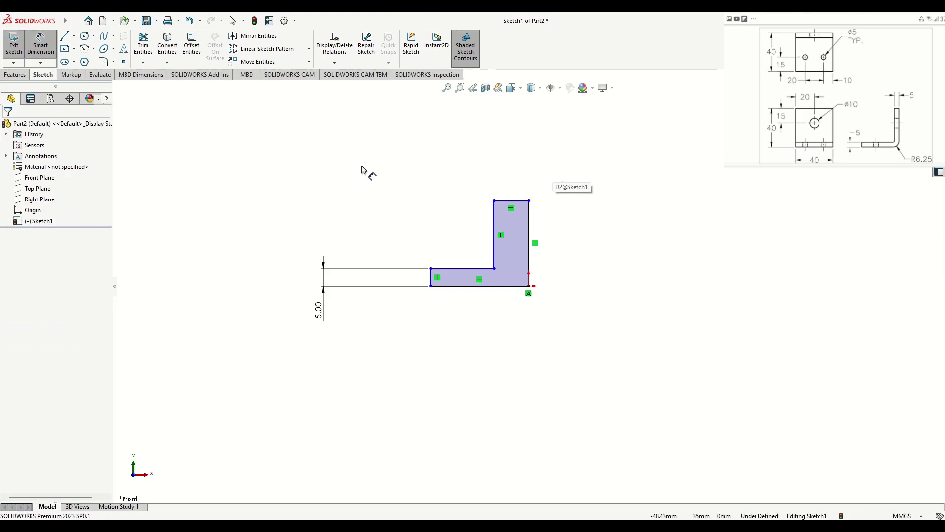
# Step: Apply an equal relation between the vertical leg's top edge and the horizontal leg's end edge
pyautogui.rightClick(365, 169)
pyautogui.click(378, 174)
pyautogui.click(508, 202)
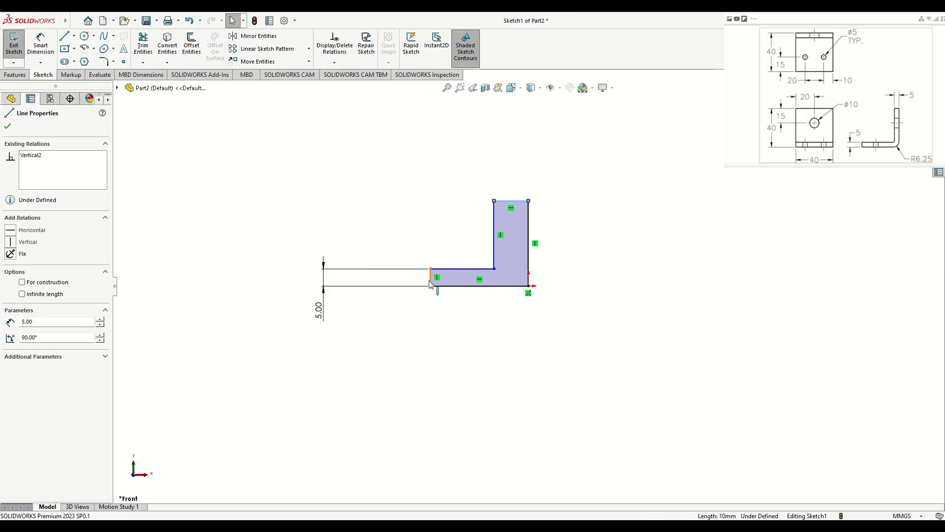
pyautogui.keyDown('ctrl'); pyautogui.click(431, 277); pyautogui.keyUp('ctrl')
pyautogui.click(528, 241)
pyautogui.click(430, 239)
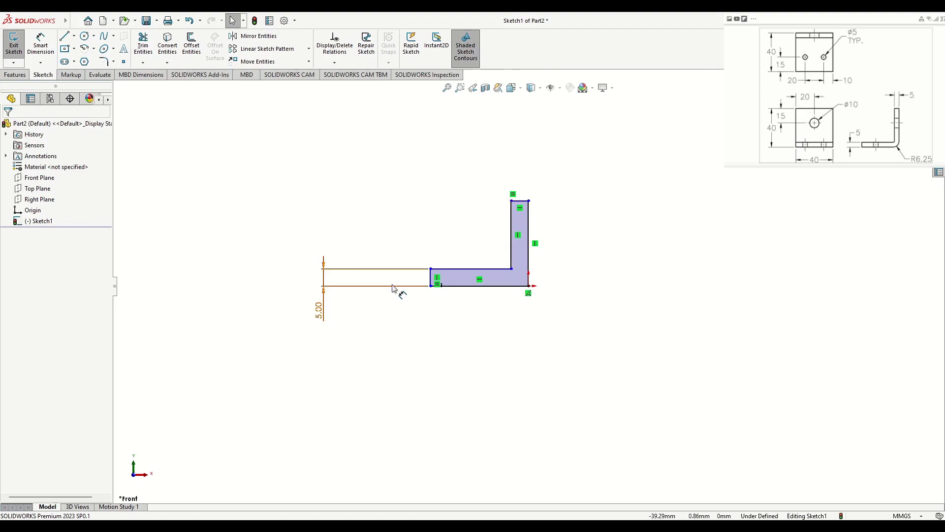
# Step: Make the two inner edges of the L-profile equal in length and constrain the lower inner edge to be horizontal
pyautogui.click(476, 268)
pyautogui.keyDown('ctrl'); pyautogui.click(511, 247); pyautogui.keyUp('ctrl')
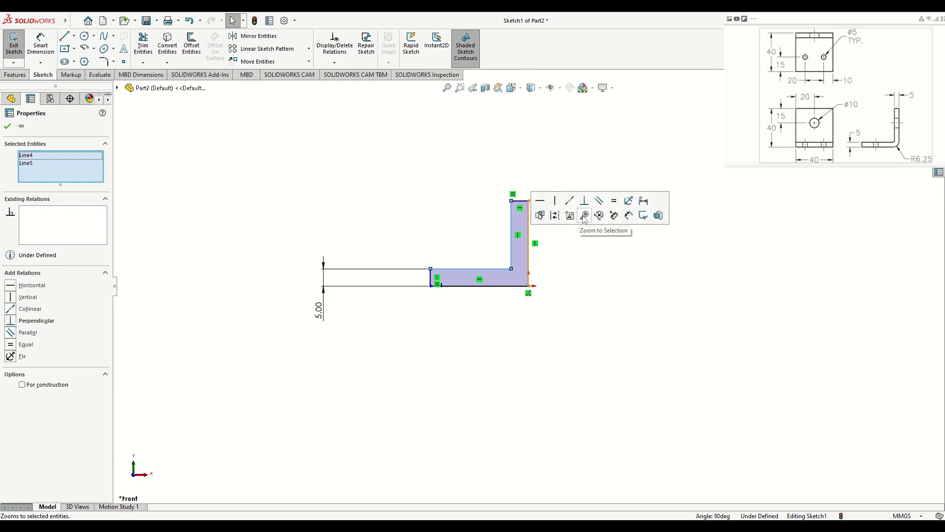
pyautogui.click(614, 201)
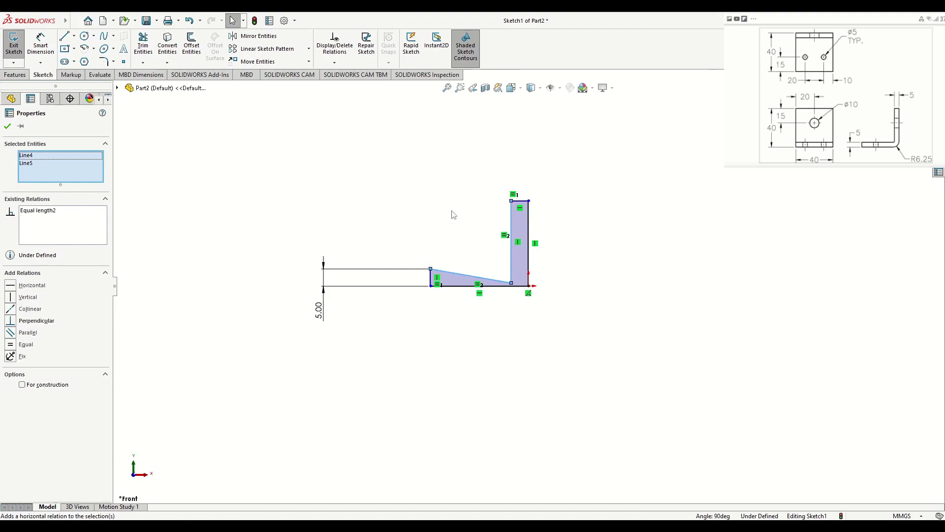
pyautogui.click(474, 262)
pyautogui.click(465, 275)
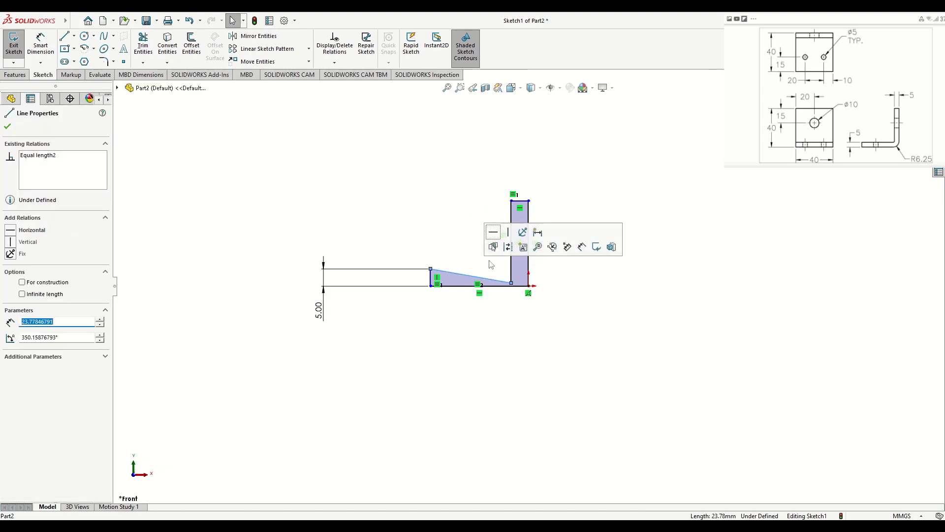
pyautogui.click(493, 231)
pyautogui.click(430, 228)
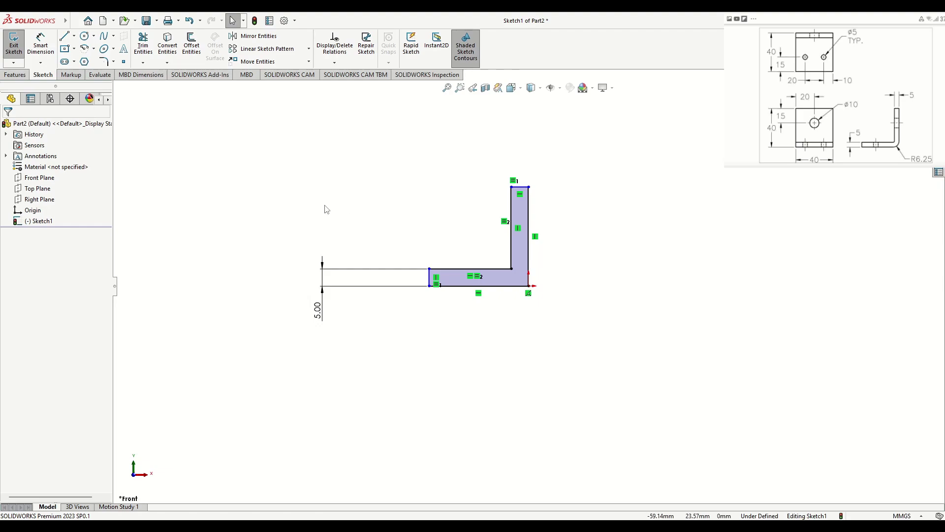
# Step: Dimension the L-profile's outer vertical edge to 40 mm
pyautogui.click(40, 45)
pyautogui.click(531, 228)
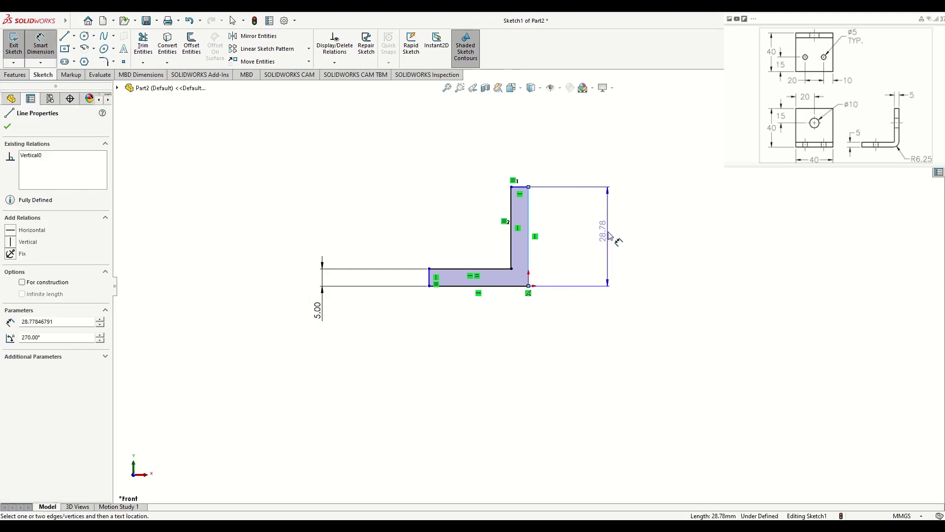
pyautogui.click(609, 232)
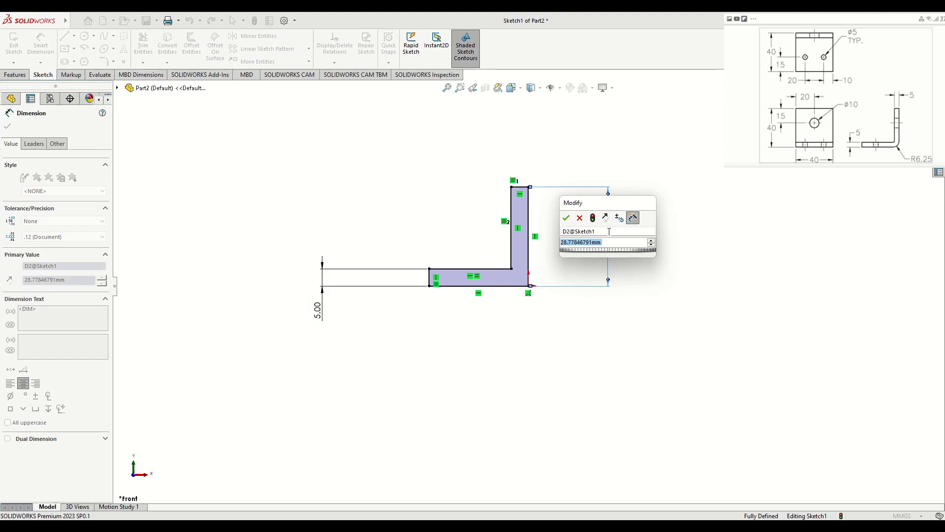
pyautogui.write('40')
pyautogui.press('Return')
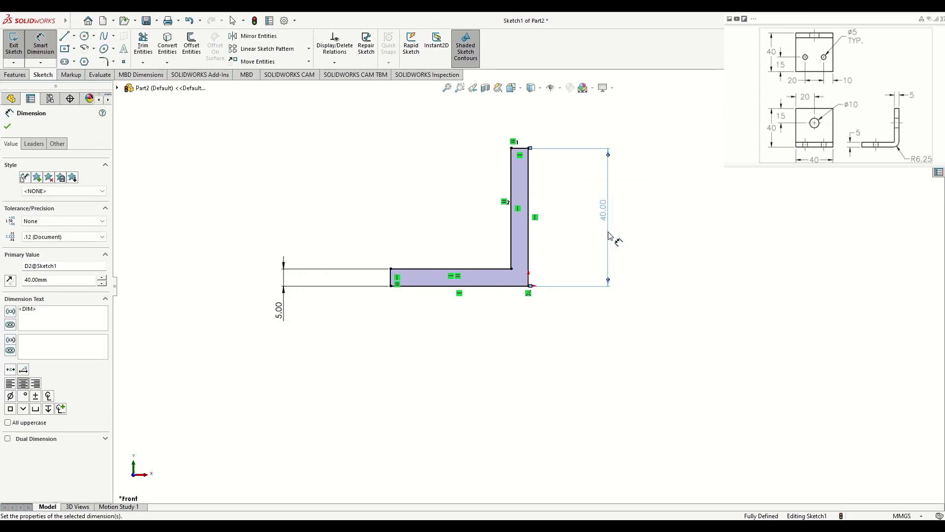
pyautogui.rightClick(391, 196)
pyautogui.click(411, 221)
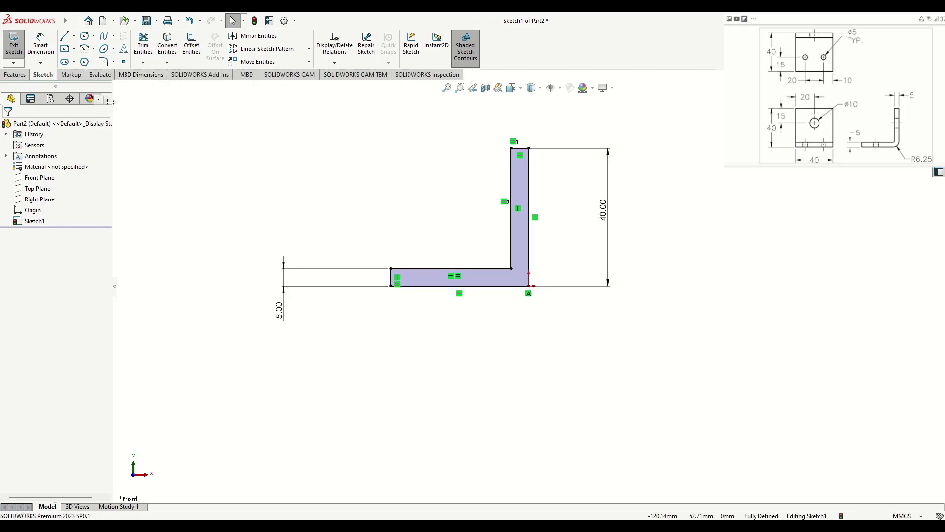
# Step: Round the L-profile's outer corner at the origin with a 6.25 mm sketch fillet
pyautogui.click(19, 75)
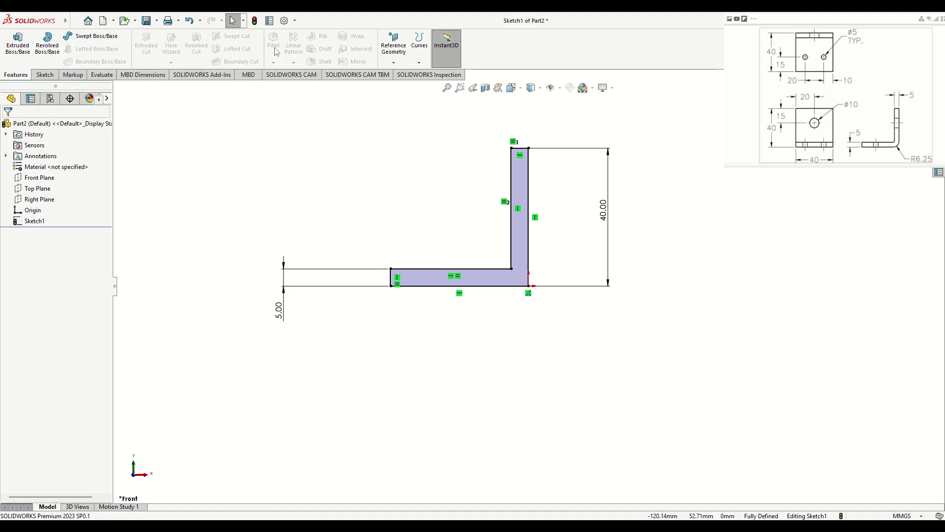
pyautogui.click(44, 75)
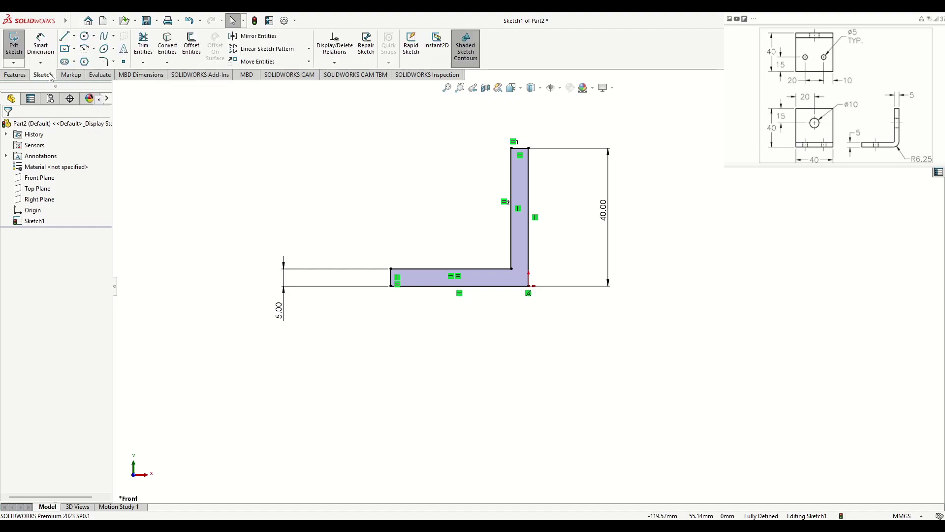
pyautogui.click(104, 62)
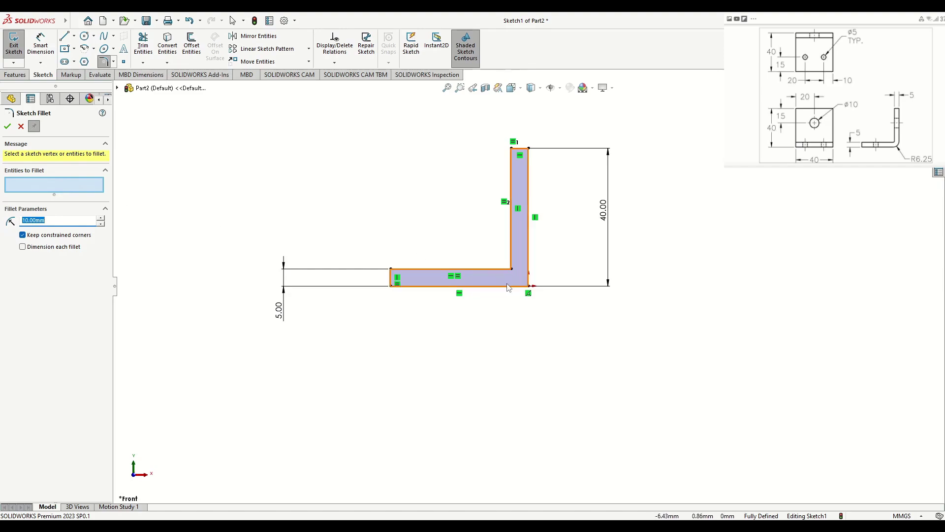
pyautogui.click(529, 288)
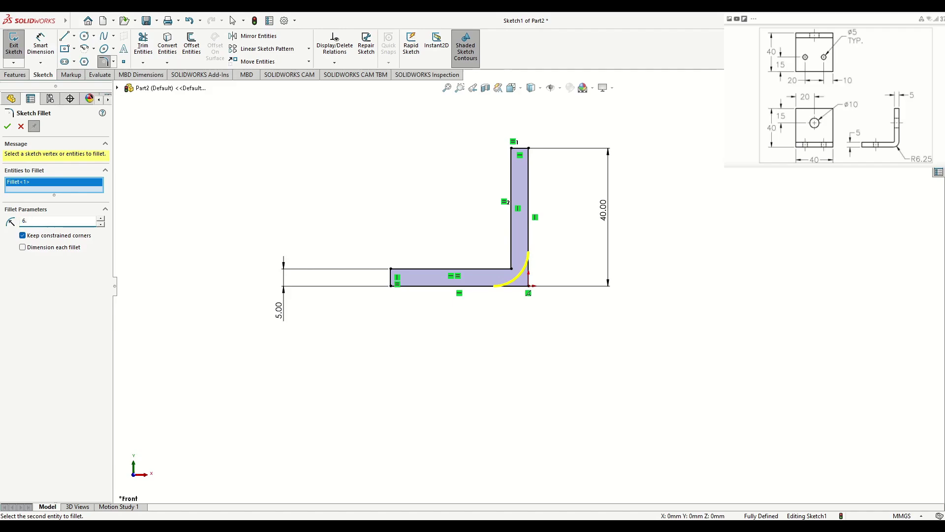
pyautogui.write('25')
pyautogui.press('Return')
pyautogui.click(7, 126)
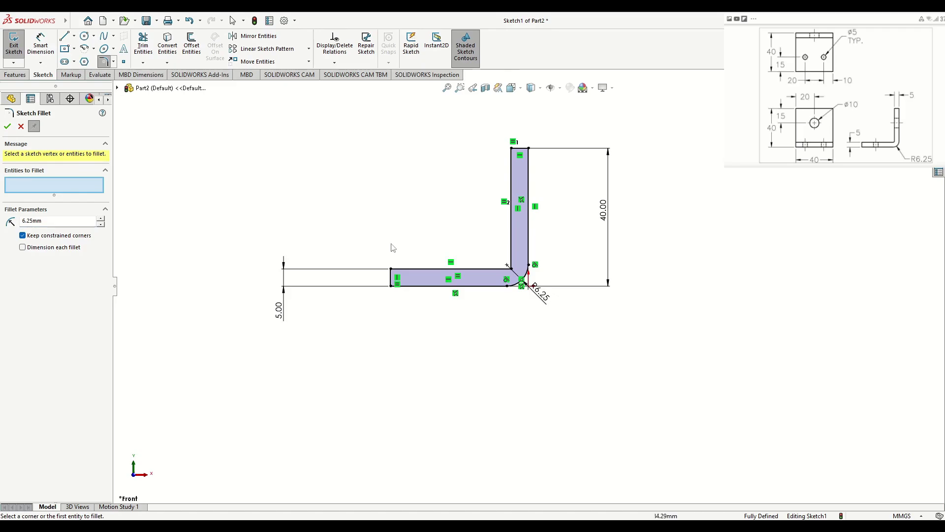
pyautogui.click(7, 126)
# Step: Extrude the L-profile 40 mm with the Mid Plane end condition
pyautogui.click(19, 75)
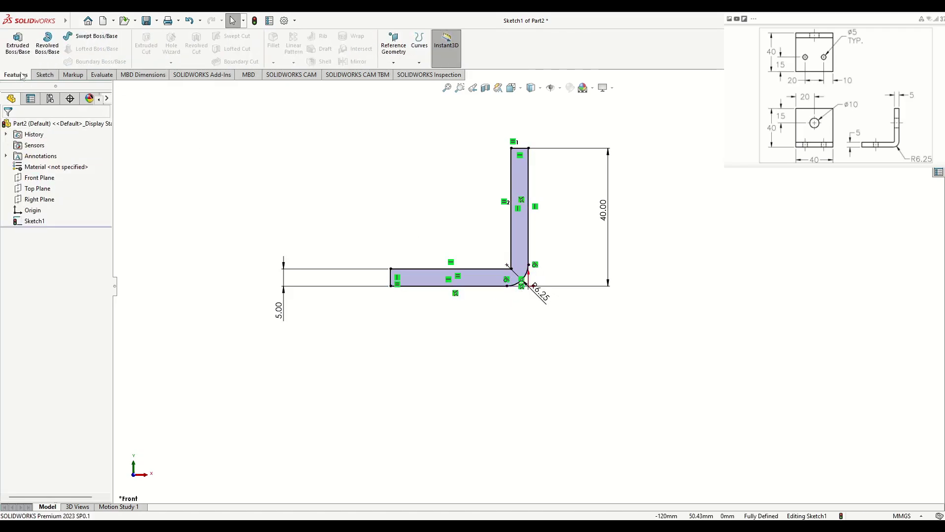
pyautogui.click(18, 43)
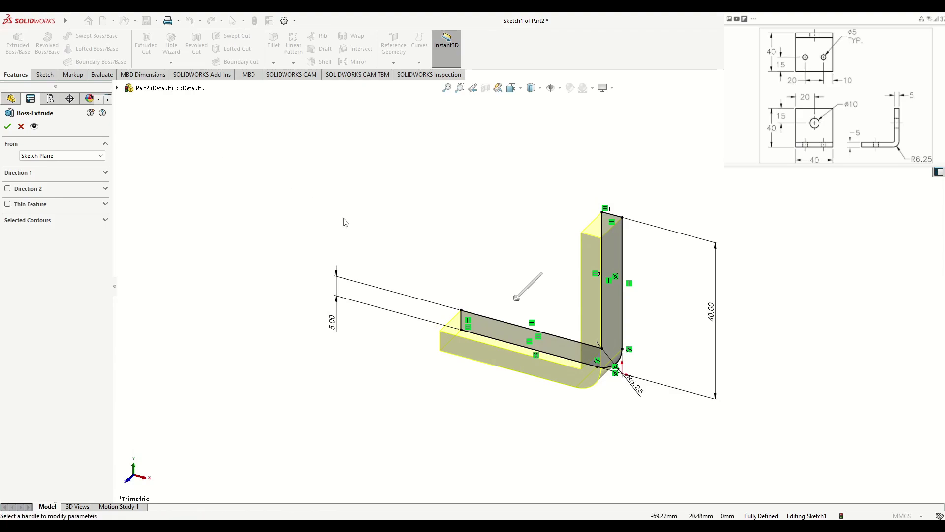
pyautogui.click(105, 173)
pyautogui.click(62, 186)
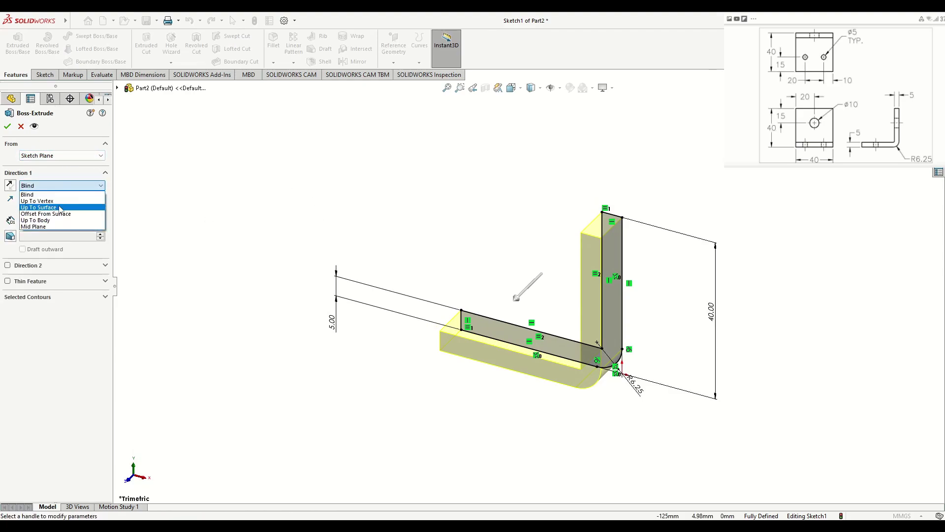
pyautogui.click(51, 226)
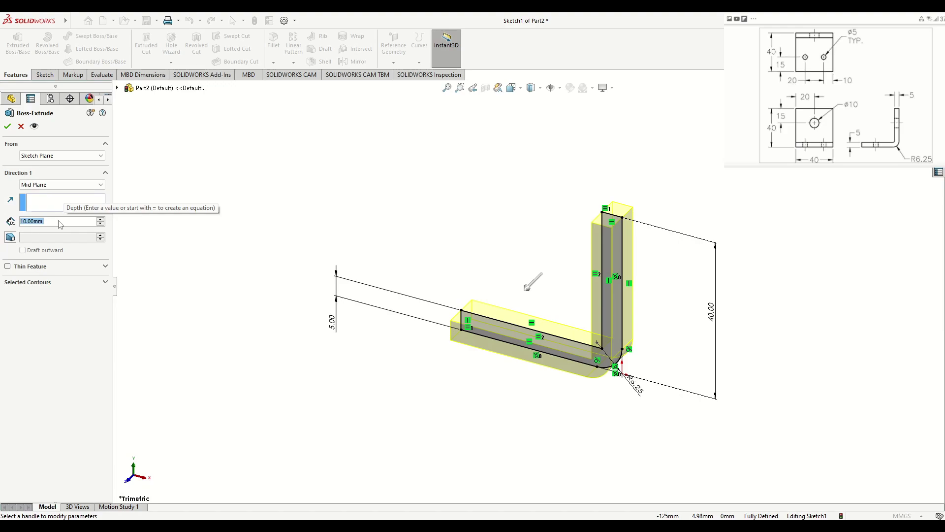
pyautogui.write('40')
pyautogui.press('Return')
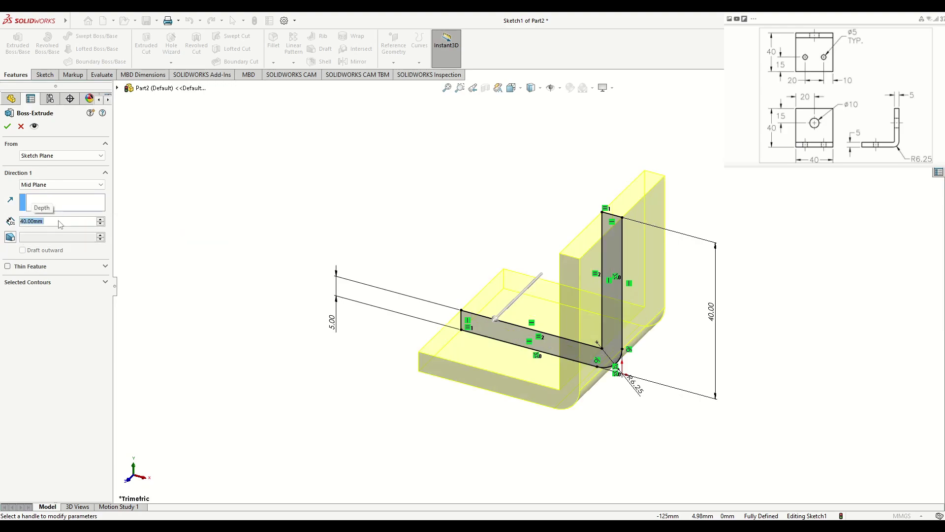
pyautogui.click(7, 126)
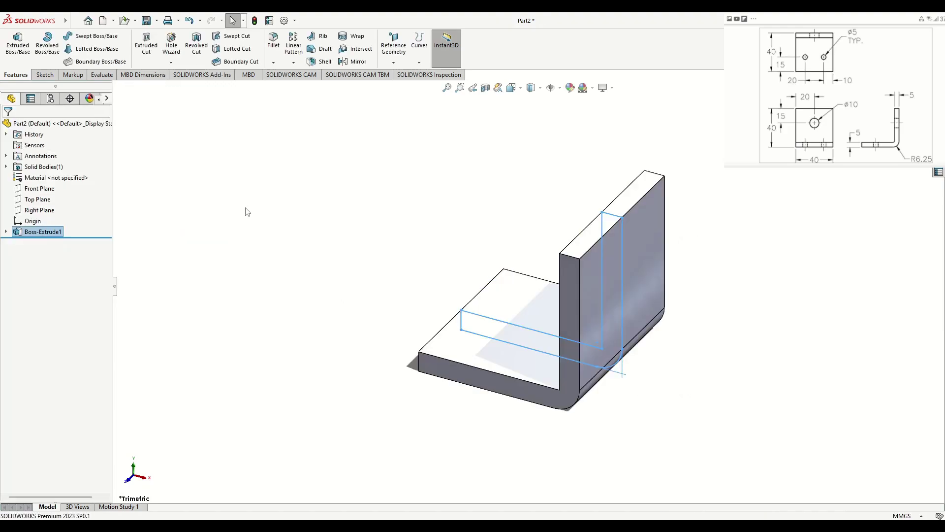
# Step: Start a sketch on the vertical leg's inner face and draw a circle about 13 mm in diameter, centred about 24 mm directly above the origin
pyautogui.moveTo(317, 285); pyautogui.dragTo(397, 297, button='middle')
pyautogui.click(603, 236)
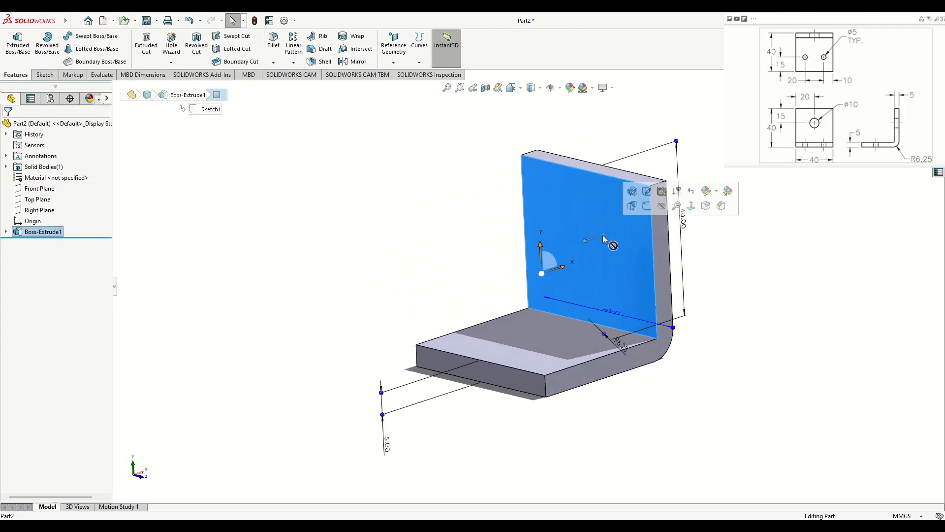
pyautogui.click(531, 339)
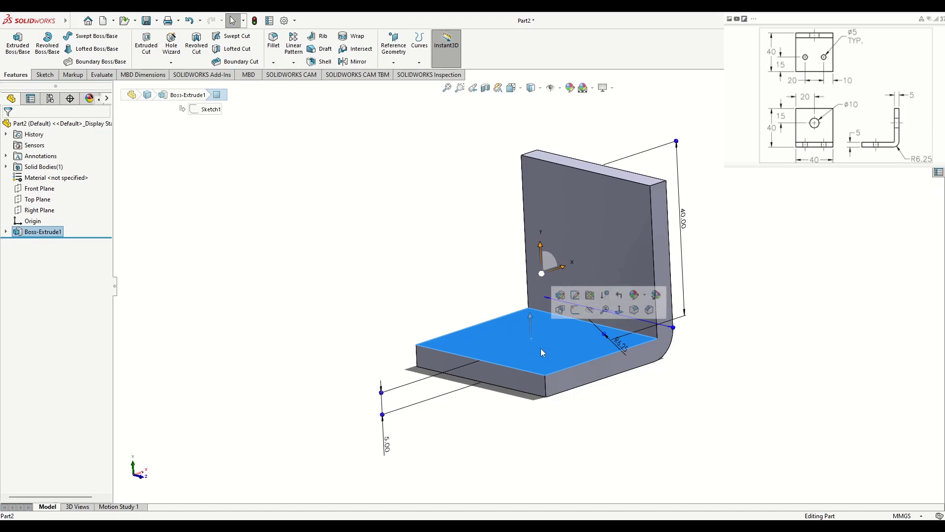
pyautogui.click(597, 229)
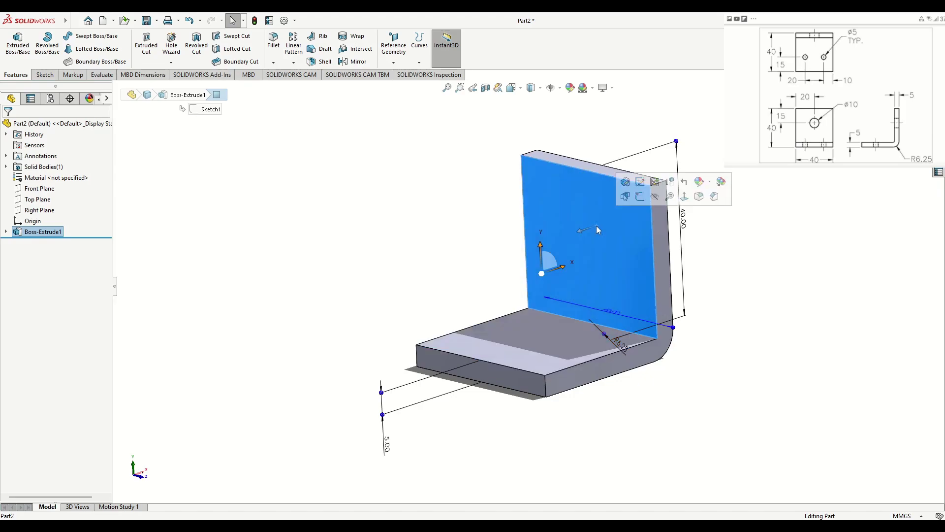
pyautogui.click(640, 197)
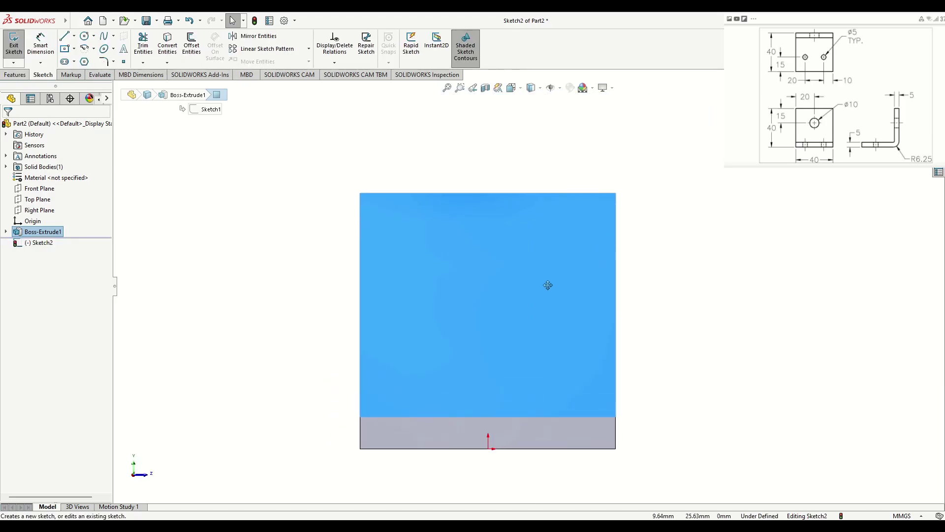
pyautogui.click(85, 36)
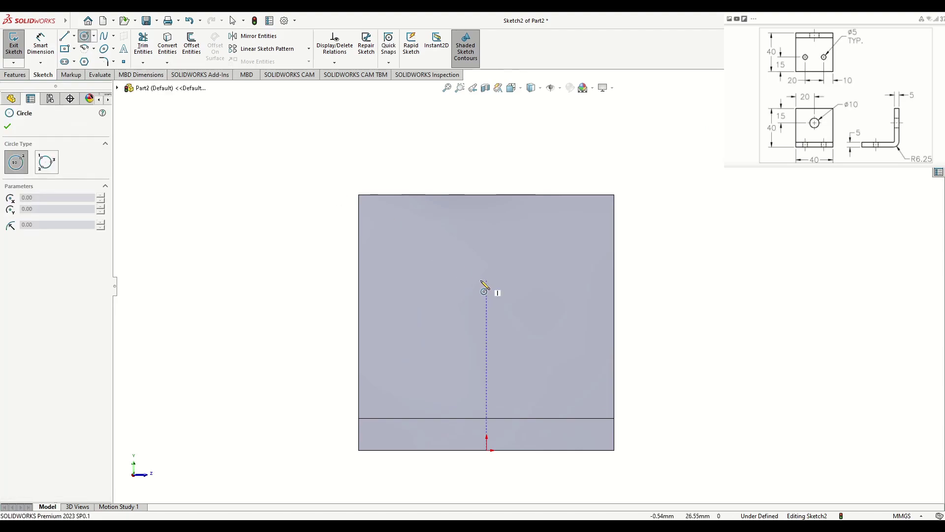
pyautogui.click(486, 295)
pyautogui.click(459, 329)
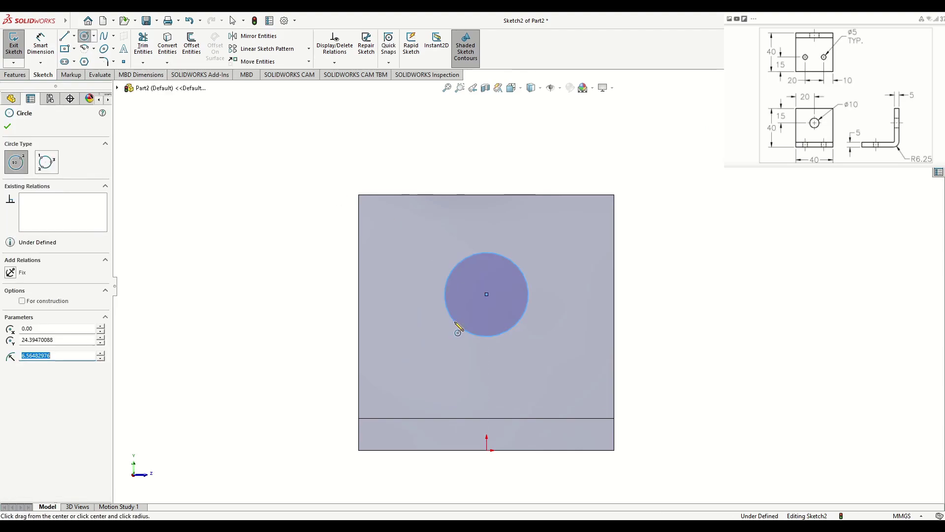
pyautogui.rightClick(276, 274)
pyautogui.click(296, 281)
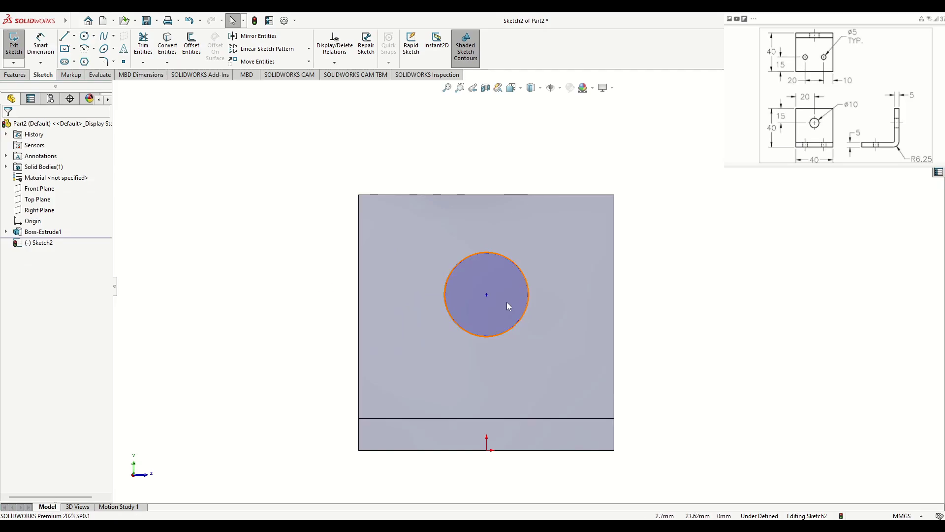
# Step: Add a Vertical relation between the circle's centre and the origin
pyautogui.click(487, 295)
pyautogui.keyDown('ctrl'); pyautogui.click(488, 449); pyautogui.keyUp('ctrl')
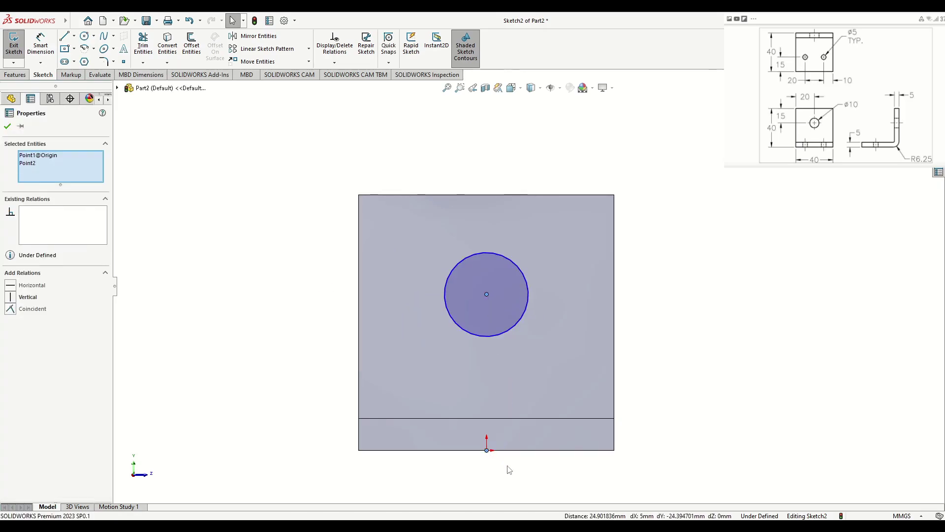
pyautogui.click(531, 408)
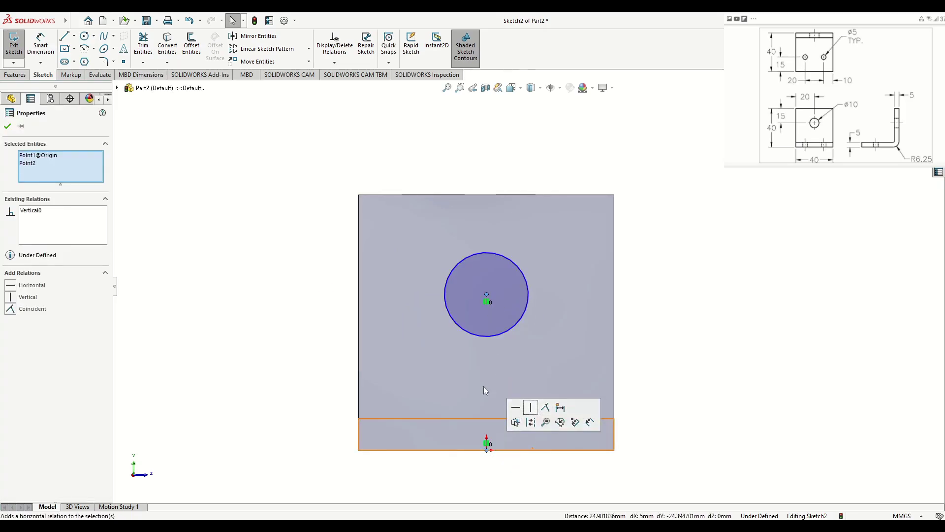
# Step: Dimension the circle on the vertical leg to a diameter of 10 mm
pyautogui.click(41, 44)
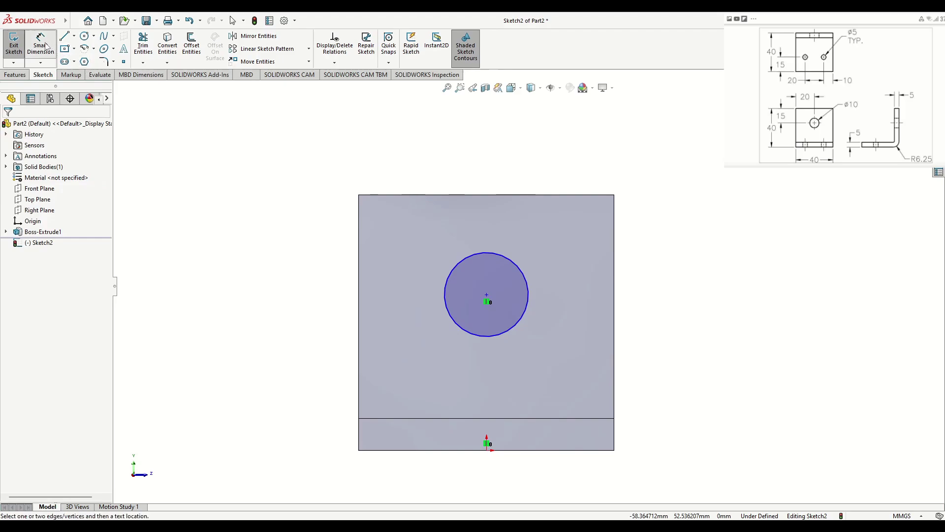
pyautogui.click(450, 296)
pyautogui.click(287, 290)
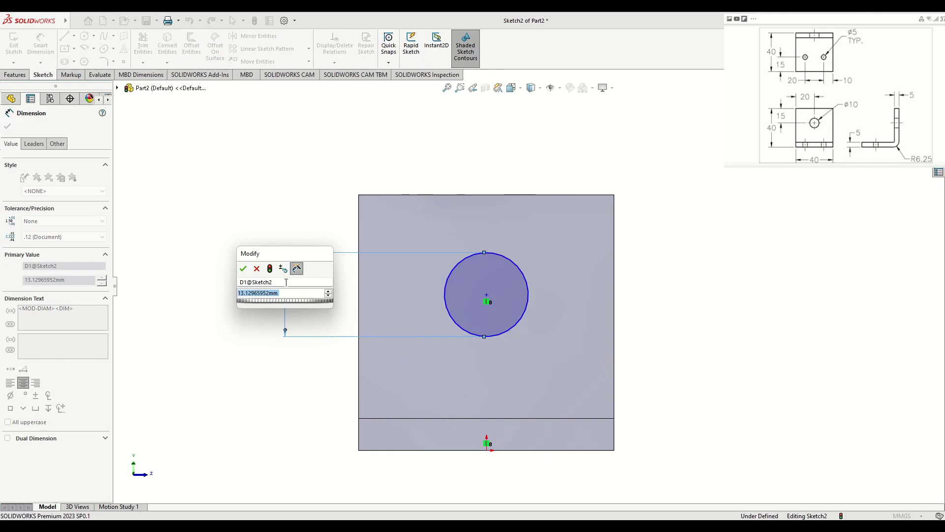
pyautogui.write('10')
pyautogui.press('Return')
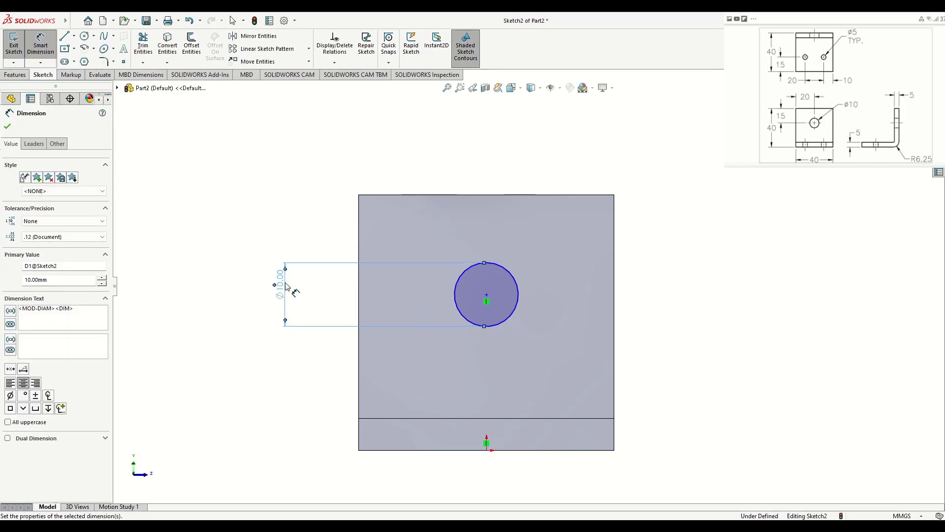
# Step: Dimension the circle's centre 15 mm below the vertical leg's top edge
pyautogui.click(488, 295)
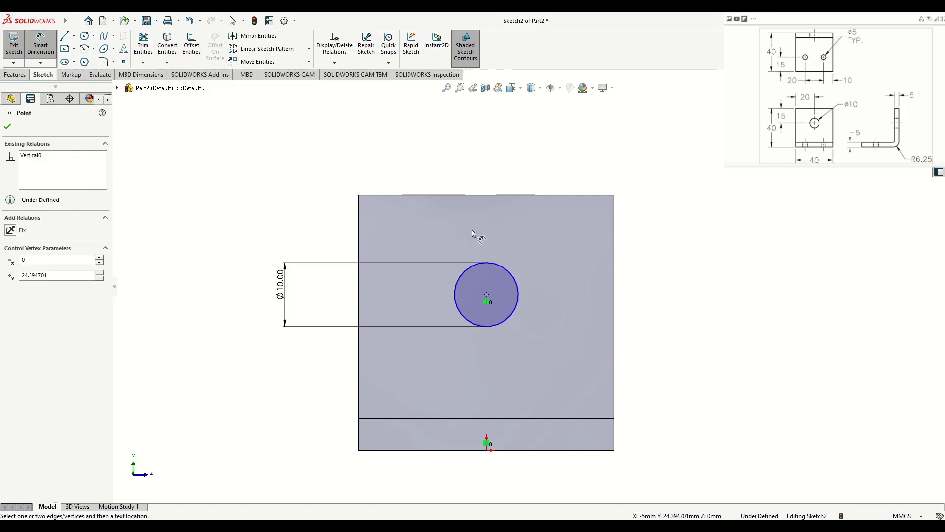
pyautogui.click(471, 195)
pyautogui.click(689, 231)
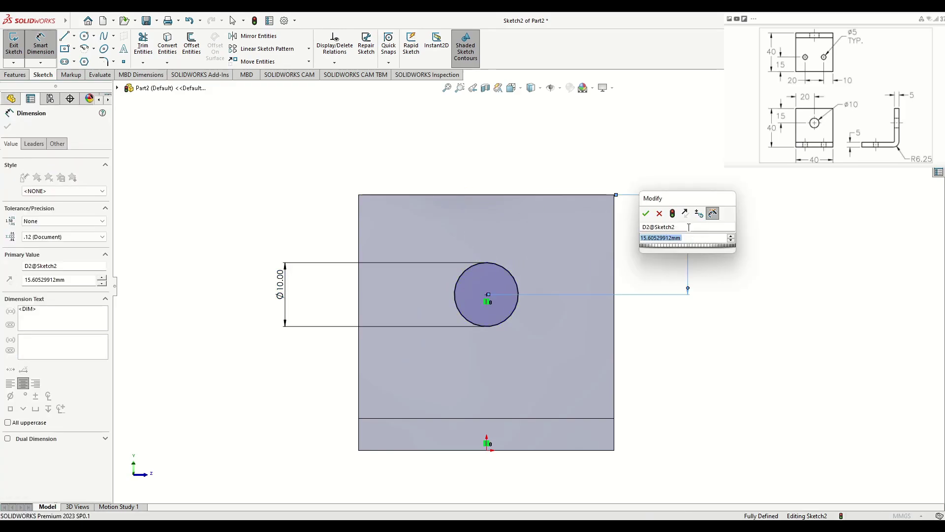
pyautogui.write('15')
pyautogui.press('Return')
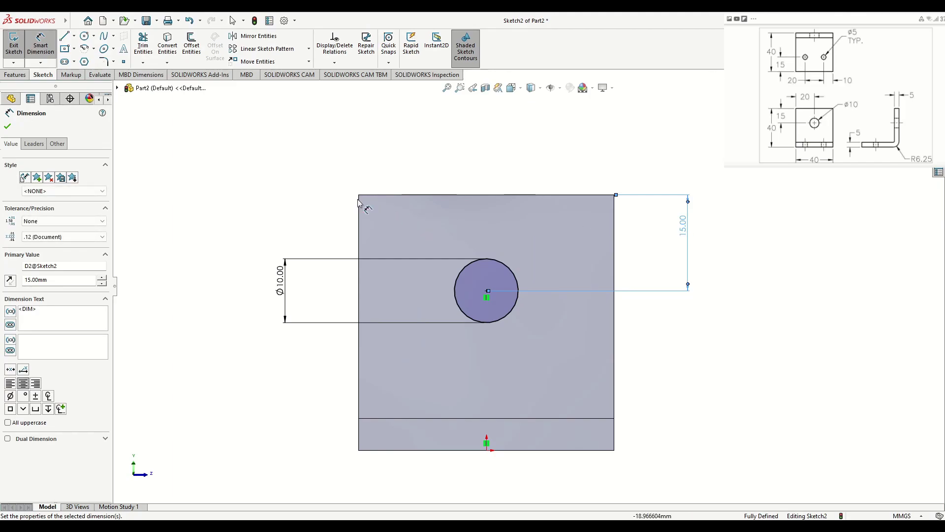
pyautogui.rightClick(249, 159)
pyautogui.click(264, 163)
# Step: Cut the 10 mm circle through the vertical leg with an Extruded Cut set to Through All
pyautogui.click(14, 75)
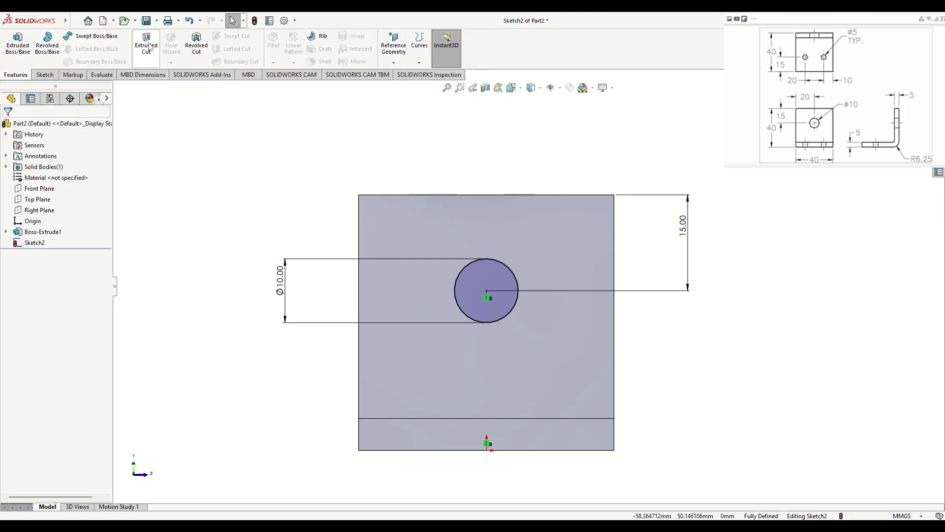
pyautogui.click(146, 47)
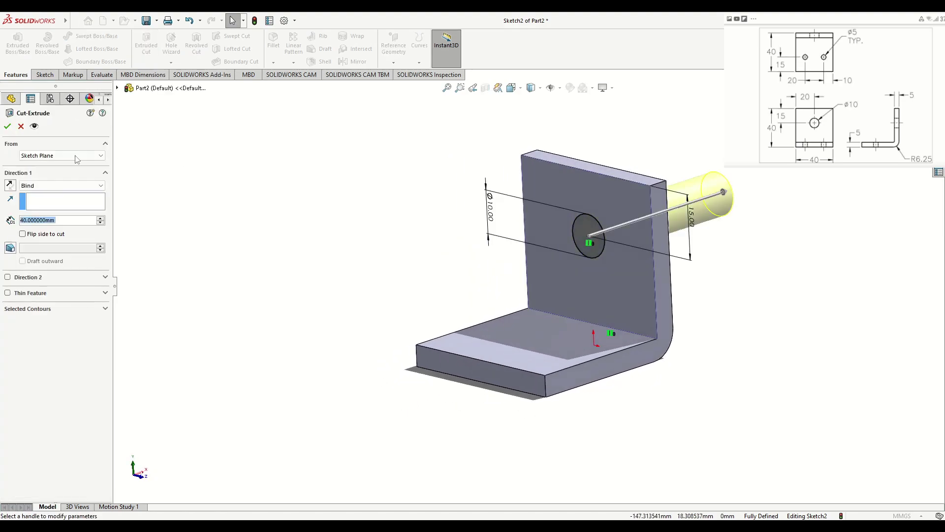
pyautogui.click(53, 186)
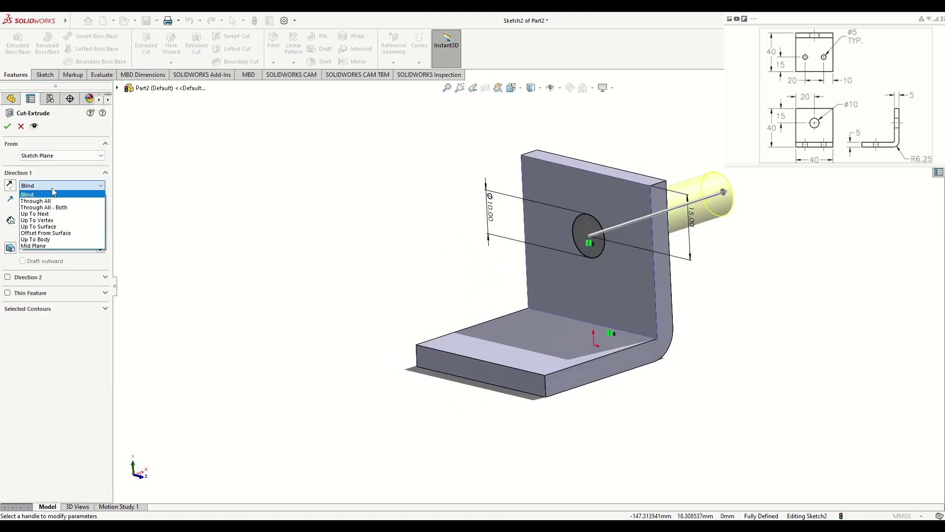
pyautogui.click(53, 198)
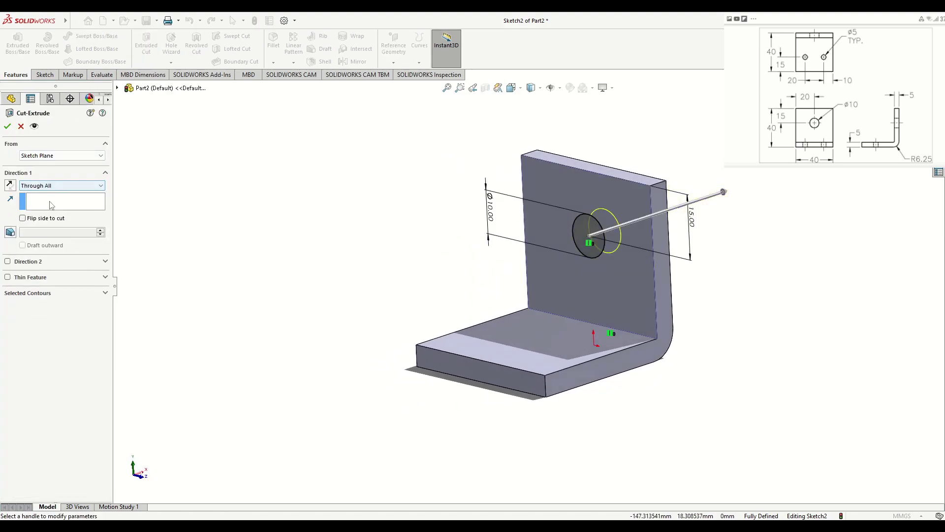
pyautogui.click(7, 126)
# Step: Start a sketch on the horizontal leg's upper face and draw a 40 mm horizontal centerline from the origin to the leg's free edge
pyautogui.moveTo(429, 281); pyautogui.dragTo(390, 327, button='middle')
pyautogui.click(498, 309)
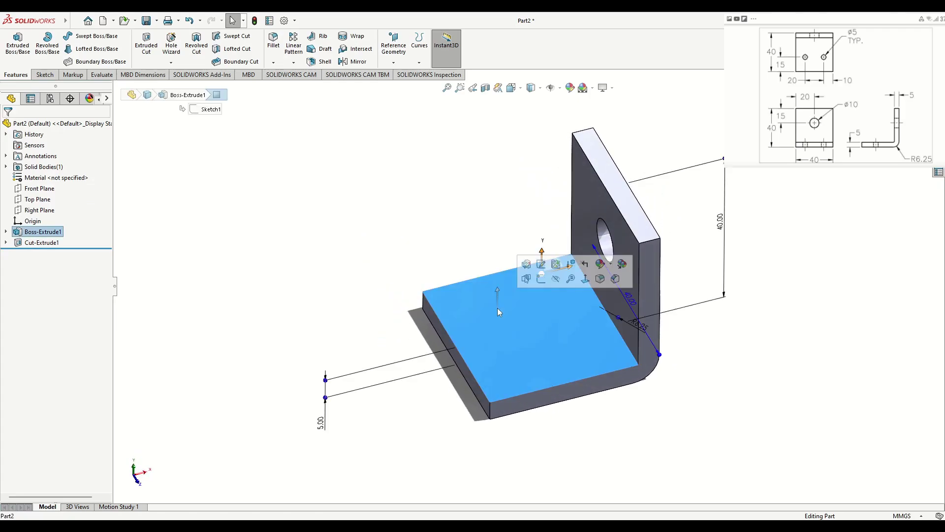
pyautogui.click(540, 278)
pyautogui.keyDown('ctrl'); pyautogui.moveTo(447, 279); pyautogui.dragTo(395, 311, button='middle'); pyautogui.keyUp('ctrl')
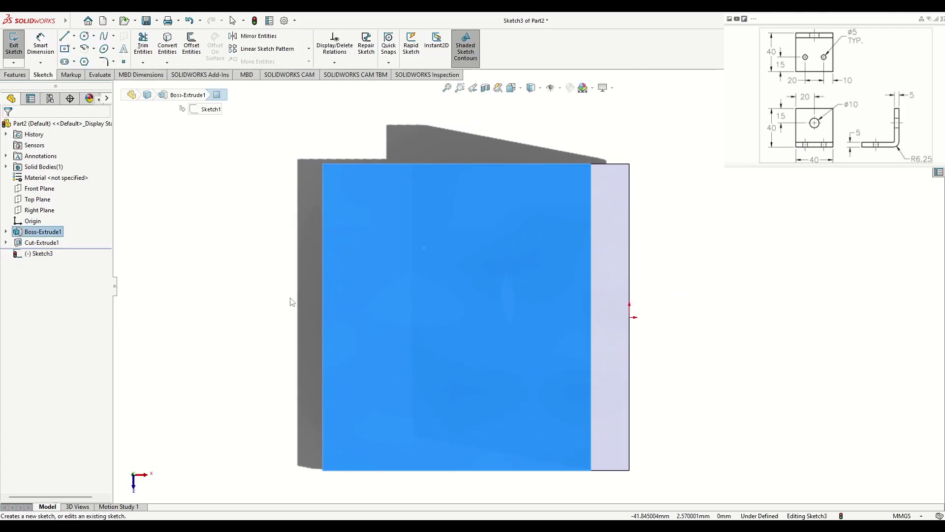
pyautogui.click(291, 299)
pyautogui.click(74, 36)
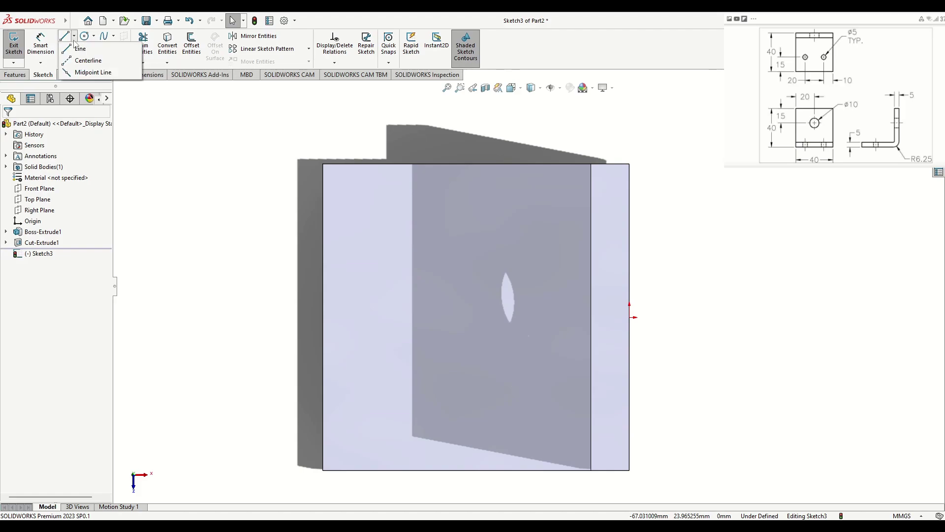
pyautogui.click(83, 57)
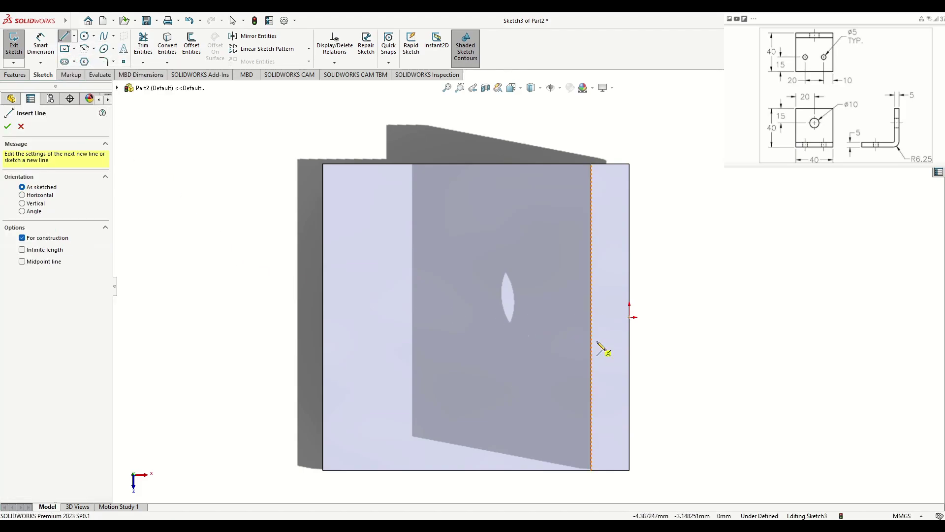
pyautogui.click(630, 316)
pyautogui.click(323, 316)
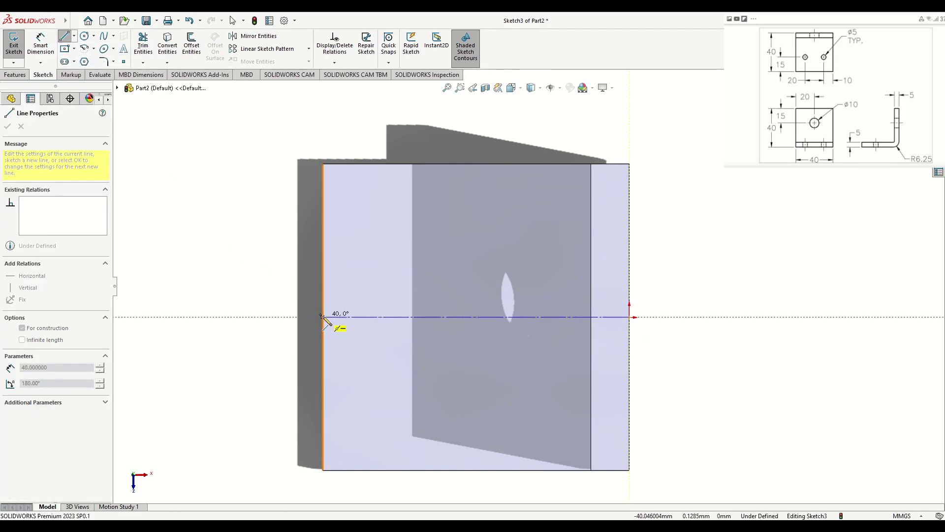
pyautogui.press('Escape')
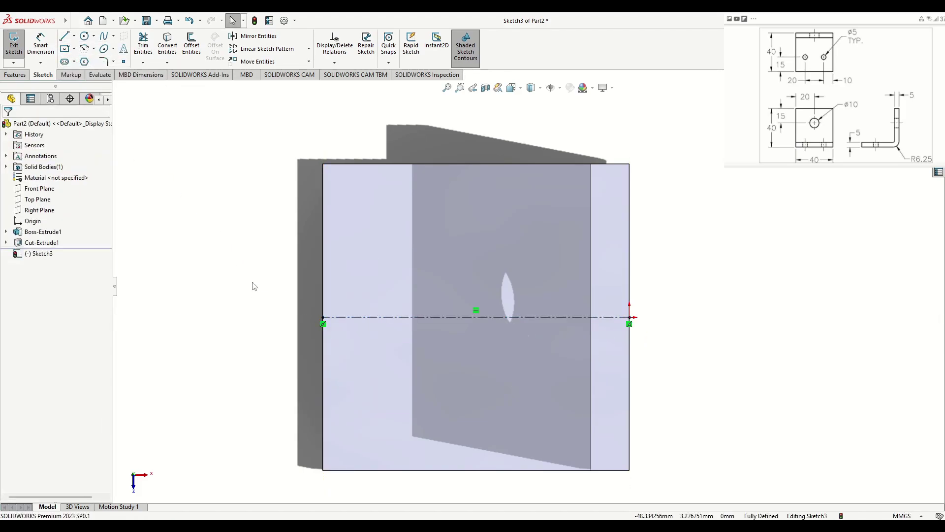
# Step: Draw a circle about 4 mm in diameter above the centerline, centred about 6 mm from the free edge and 8 mm from the side edge
pyautogui.click(85, 37)
pyautogui.click(369, 226)
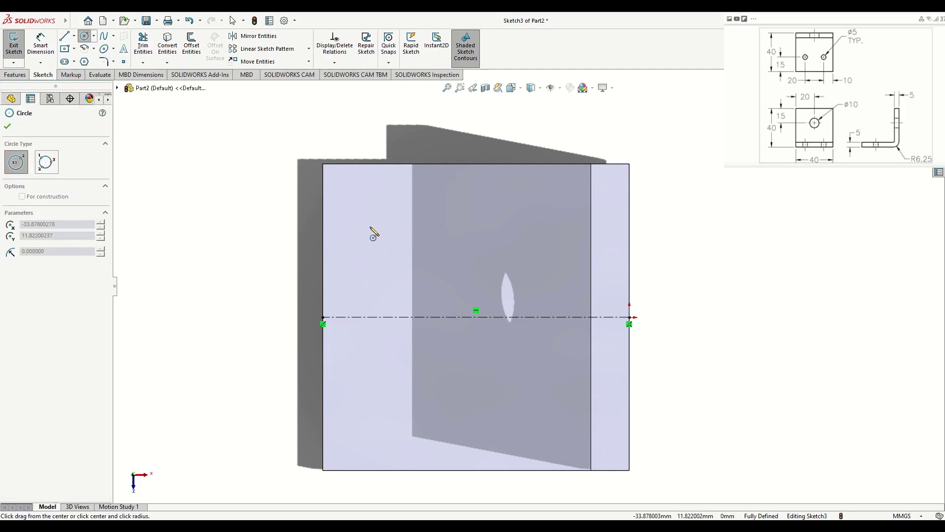
pyautogui.click(358, 238)
pyautogui.press('Escape')
# Step: Dimension the small circle on the horizontal leg to a diameter of 5 mm
pyautogui.press('d')
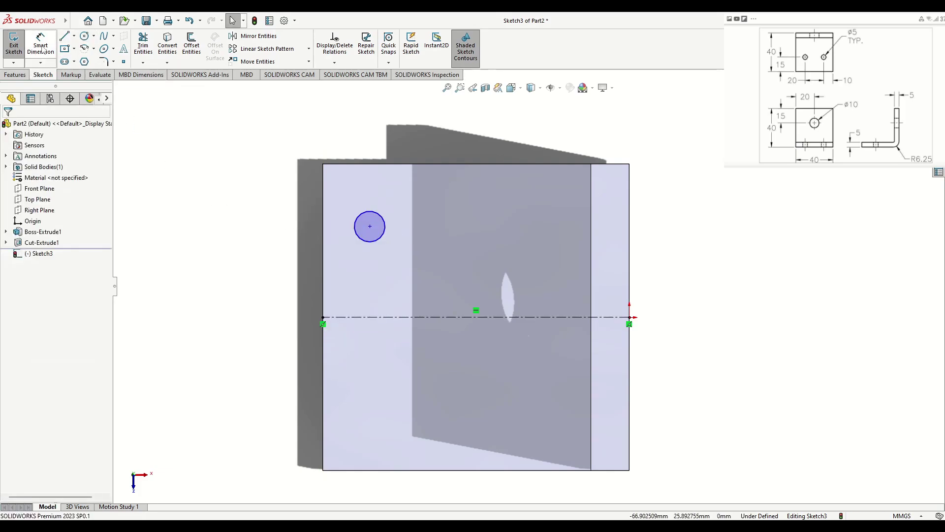
pyautogui.click(354, 230)
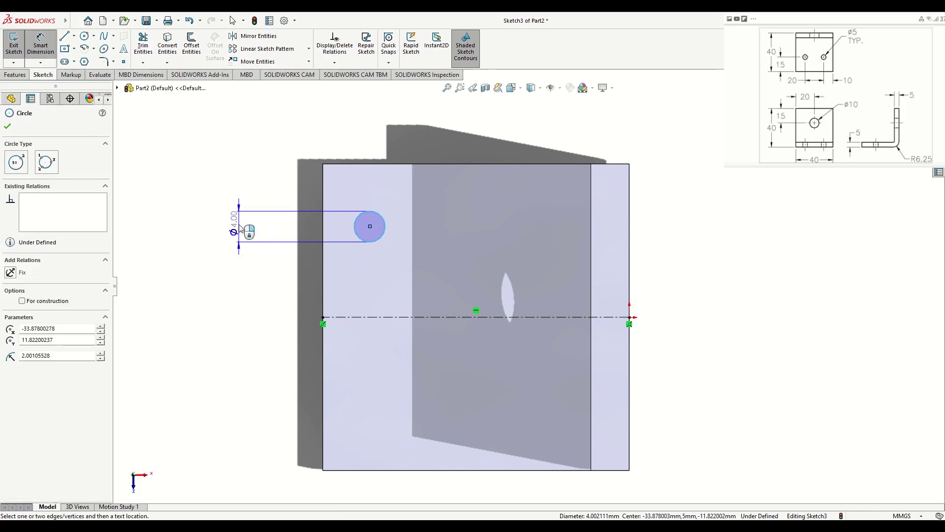
pyautogui.click(240, 225)
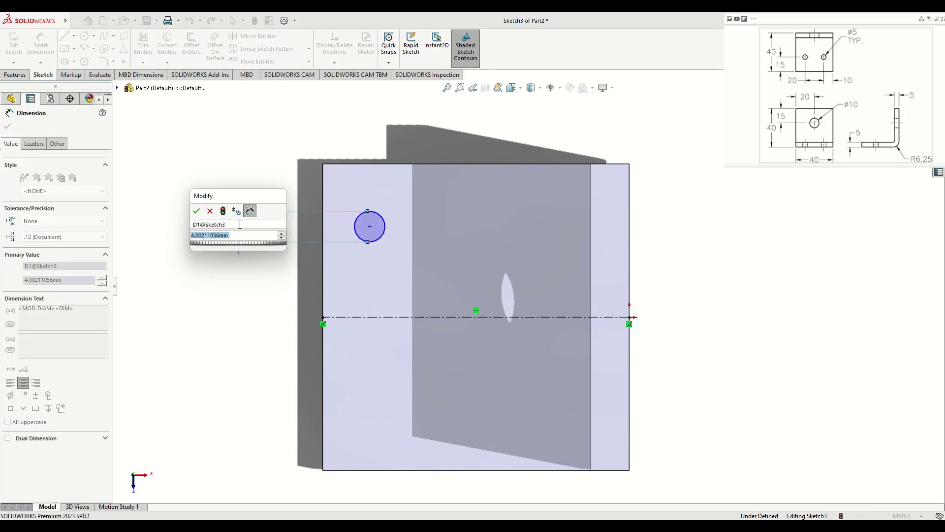
pyautogui.write('5')
pyautogui.press('Return')
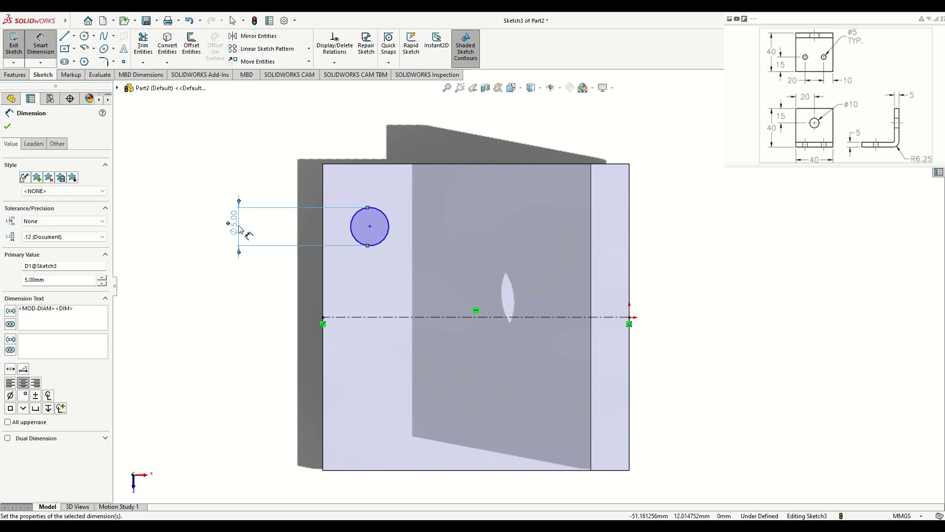
# Step: Dimension the 5 mm circle's centre 10 mm from the horizontal leg's nearest side edge
pyautogui.click(371, 228)
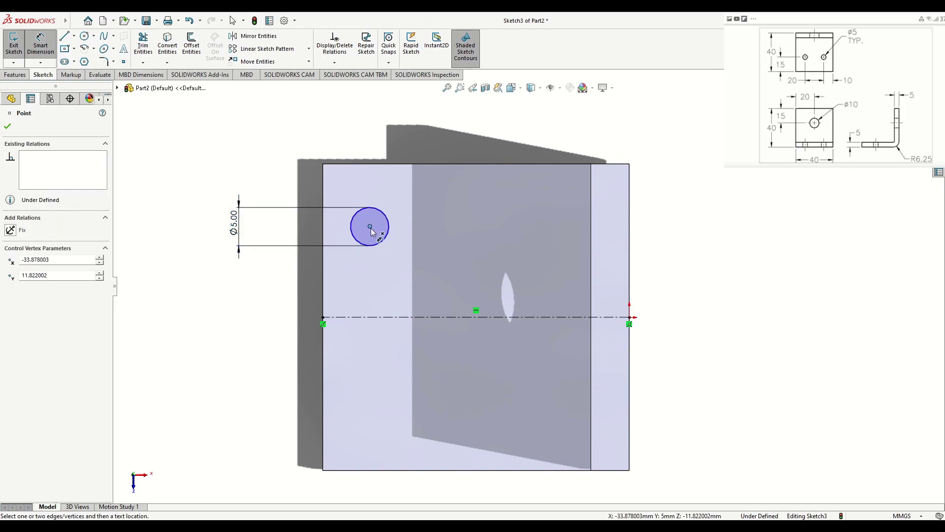
pyautogui.click(371, 164)
pyautogui.click(219, 144)
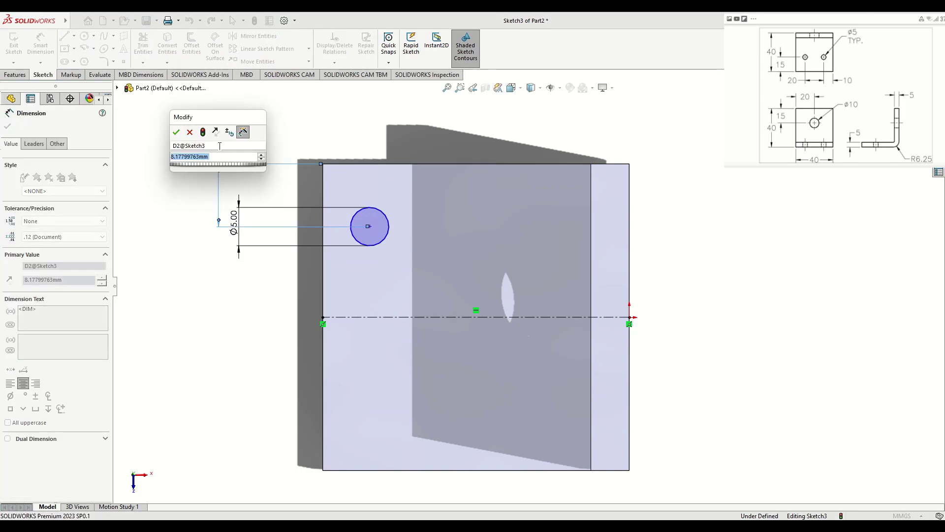
pyautogui.write('1')
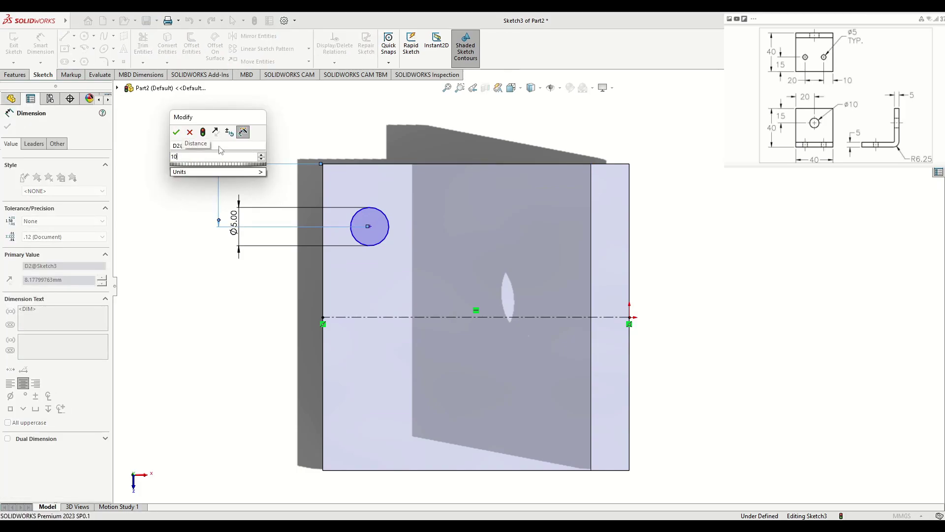
pyautogui.write('0')
pyautogui.press('Return')
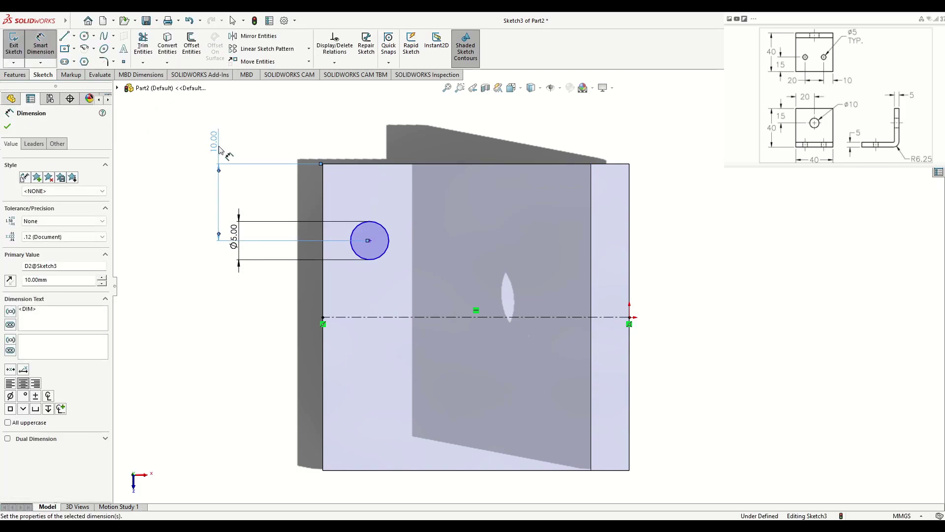
# Step: Dimension the 5 mm circle's centre 15 mm from the horizontal leg's free edge
pyautogui.click(369, 241)
pyautogui.click(324, 285)
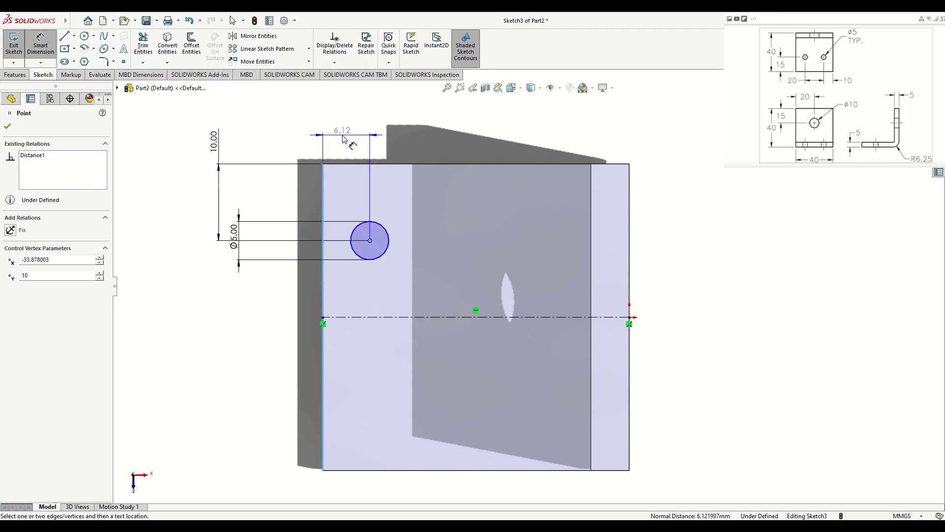
pyautogui.click(343, 139)
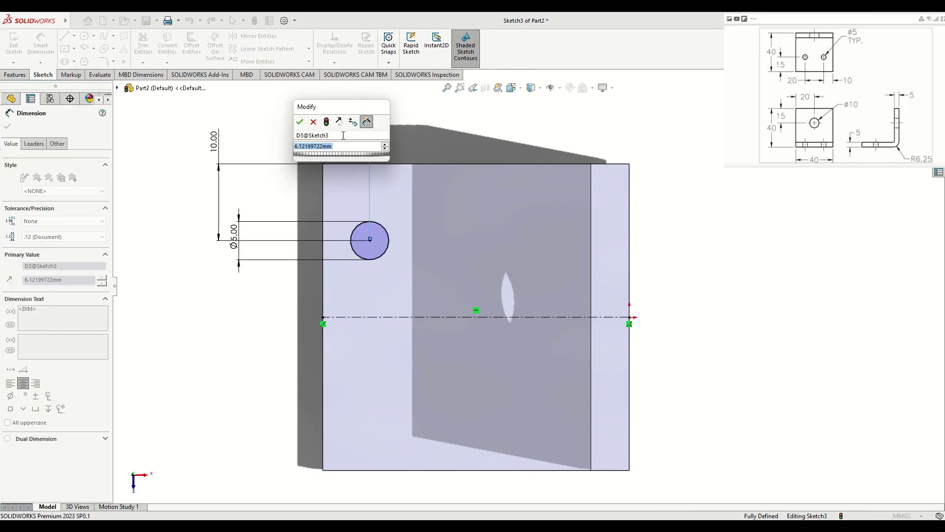
pyautogui.write('15')
pyautogui.press('Return')
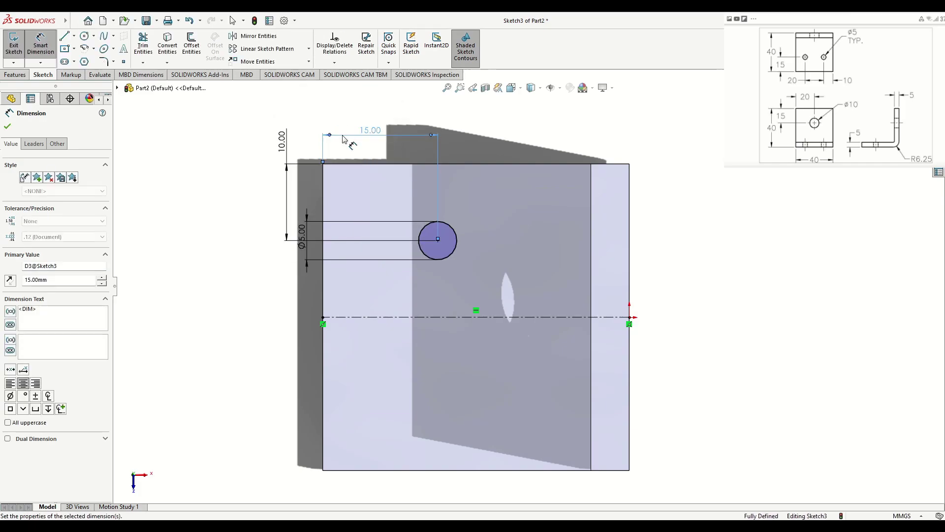
pyautogui.rightClick(213, 220)
pyautogui.click(248, 248)
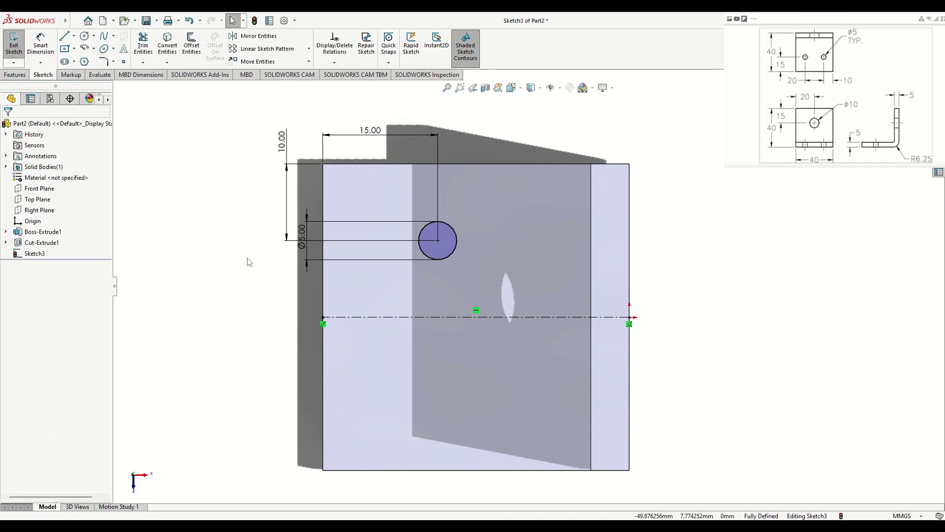
# Step: Mirror the 5 mm circle about the horizontal centerline, keeping the original as a copy
pyautogui.click(257, 36)
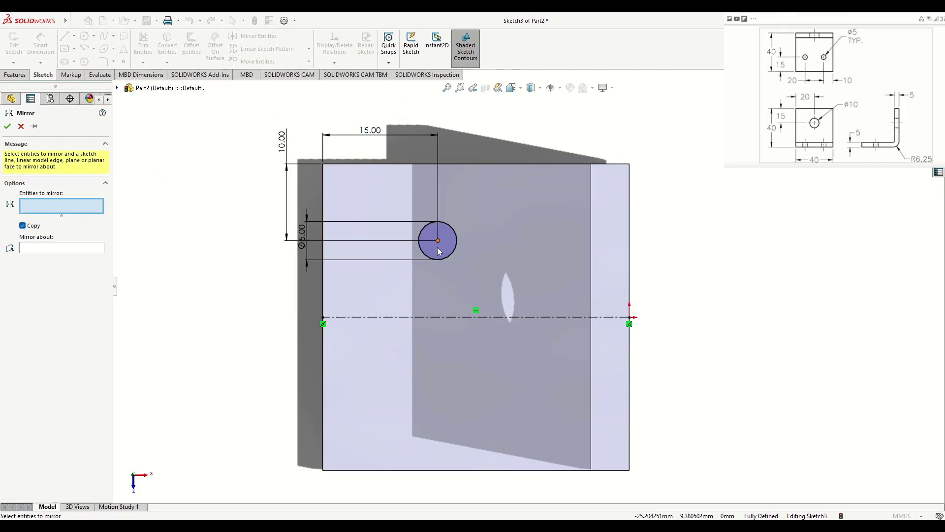
pyautogui.click(442, 261)
pyautogui.click(59, 250)
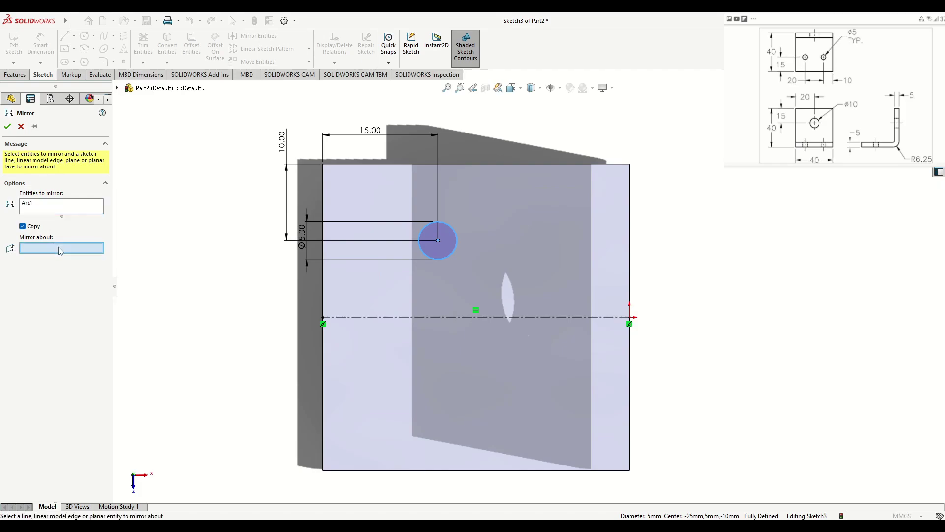
pyautogui.click(427, 318)
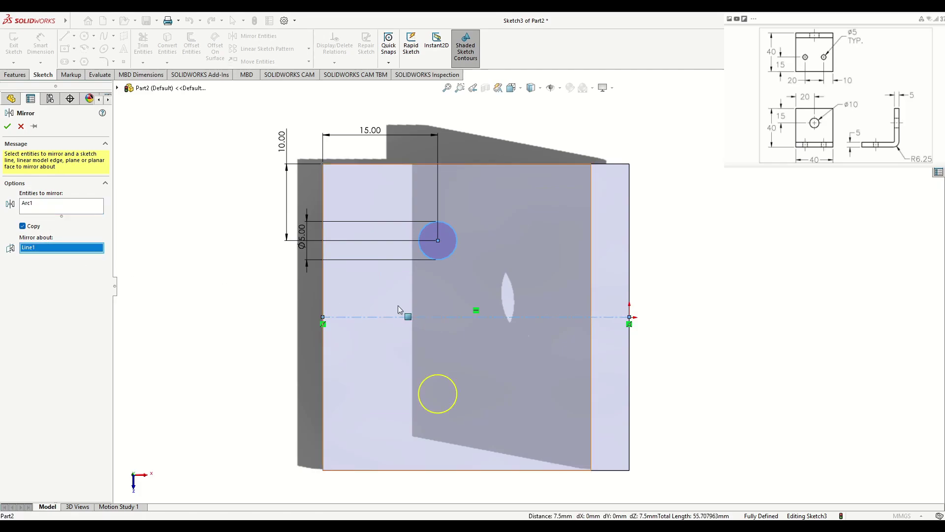
pyautogui.click(8, 127)
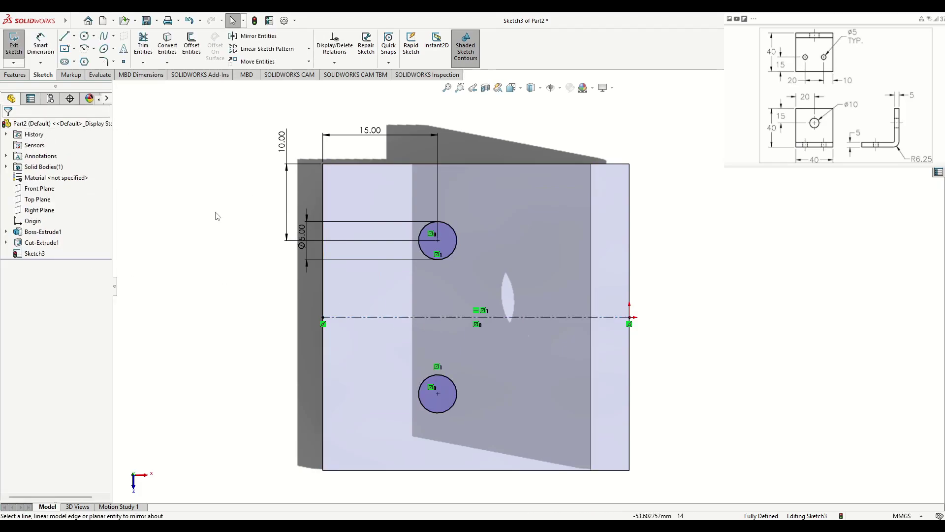
# Step: Extrude-cut the two 5 mm circles through the bracket's horizontal leg with the Through All end condition
pyautogui.click(14, 75)
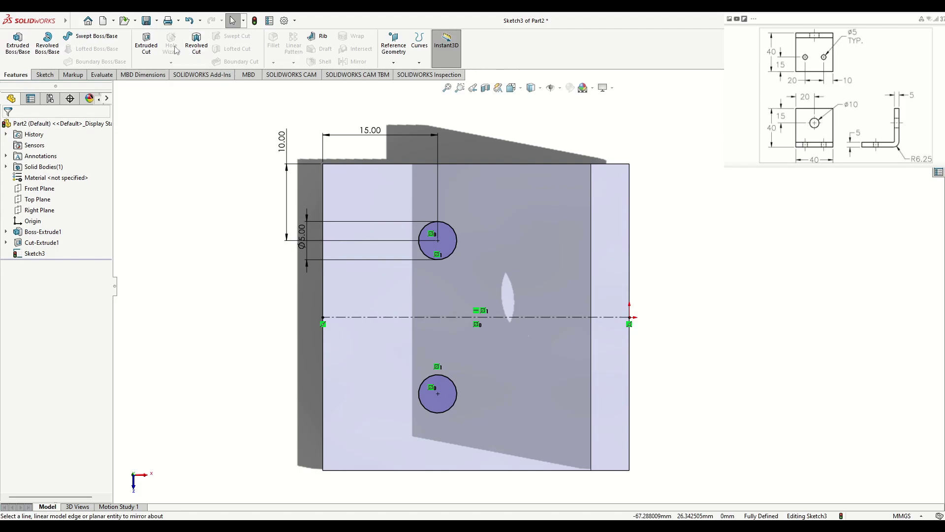
pyautogui.click(147, 41)
pyautogui.scroll(-1, 31, 186)
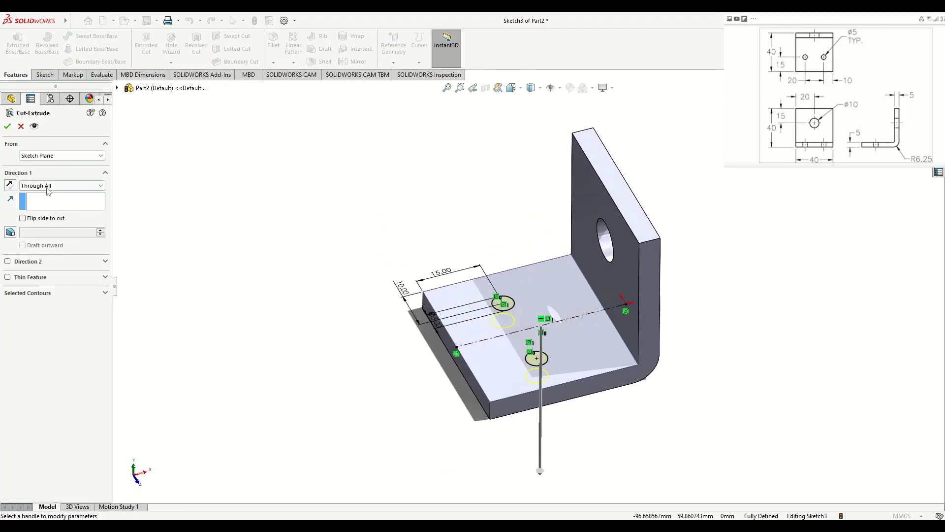
pyautogui.click(8, 127)
# Step: Save the bracket part under the file name Support in the Roller Support folder
pyautogui.moveTo(347, 381); pyautogui.dragTo(310, 338, button='middle')
pyautogui.scroll(-3, 546, 349)
pyautogui.keyDown('ctrl'); pyautogui.moveTo(546, 348); pyautogui.dragTo(503, 366, button='middle'); pyautogui.keyUp('ctrl')
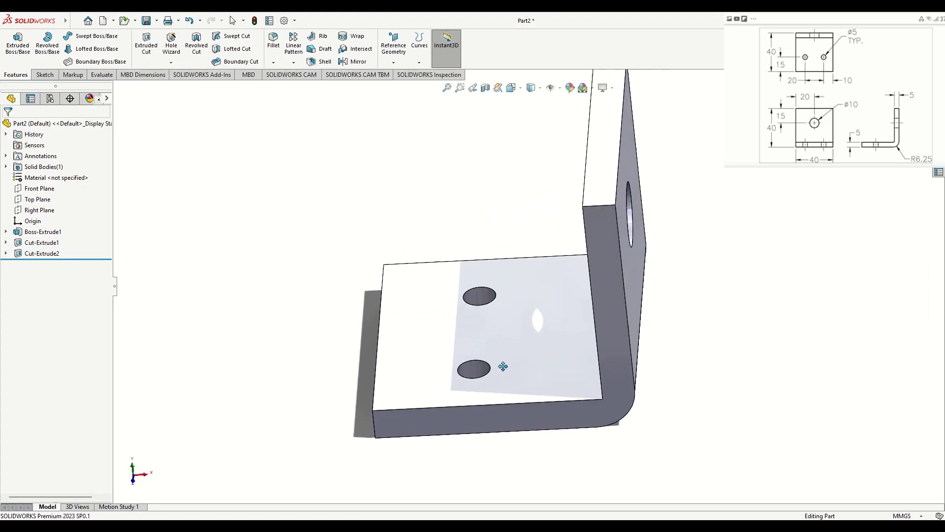
pyautogui.scroll(3, 449, 394)
pyautogui.moveTo(449, 394); pyautogui.dragTo(504, 351, button='middle')
pyautogui.click(157, 20)
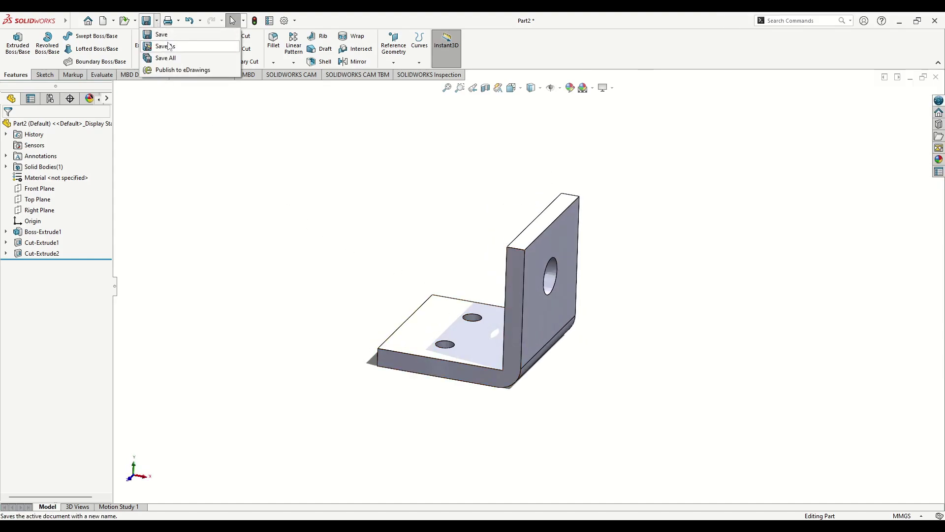
pyautogui.click(170, 46)
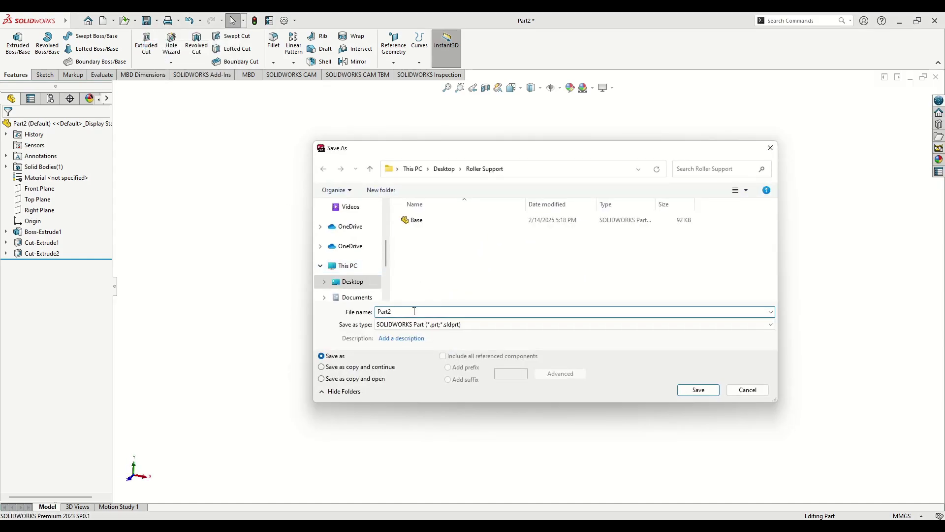
pyautogui.write('Support')
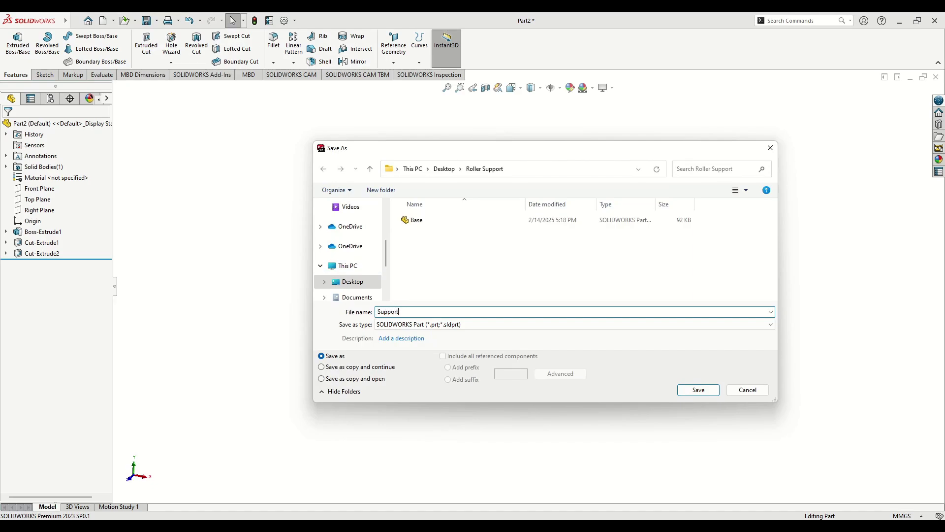
pyautogui.press('Return')
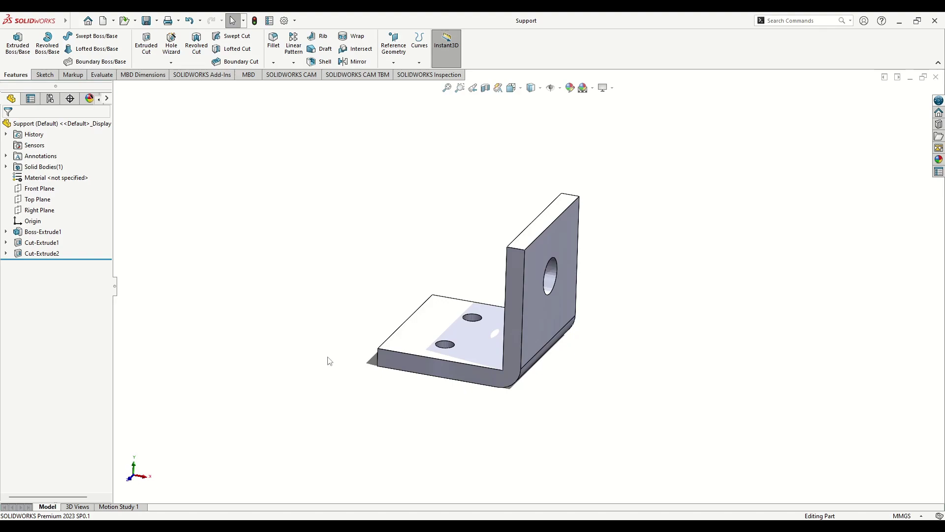
# Step: Create a new part document and apply the Plain White scene to it
pyautogui.scroll(1, 329, 358)
pyautogui.keyDown('ctrl'); pyautogui.moveTo(424, 321); pyautogui.dragTo(362, 343, button='middle'); pyautogui.keyUp('ctrl')
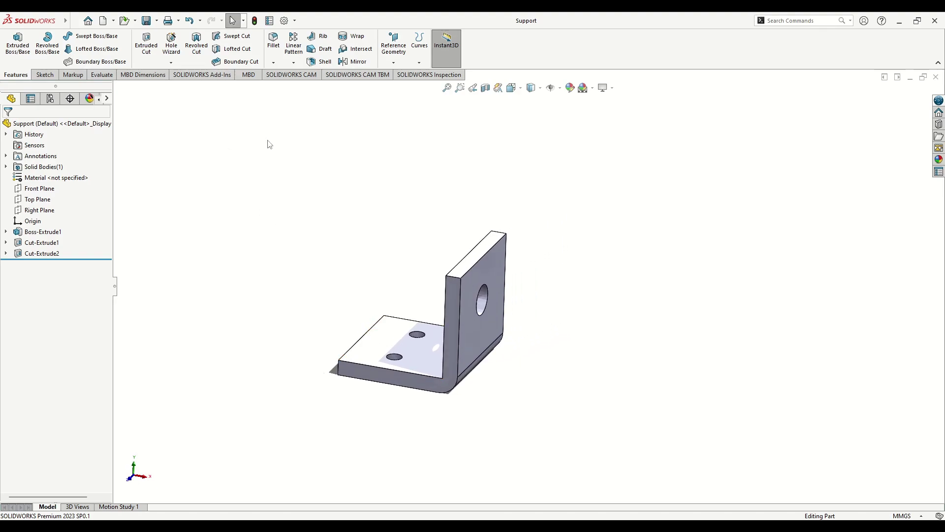
pyautogui.click(104, 22)
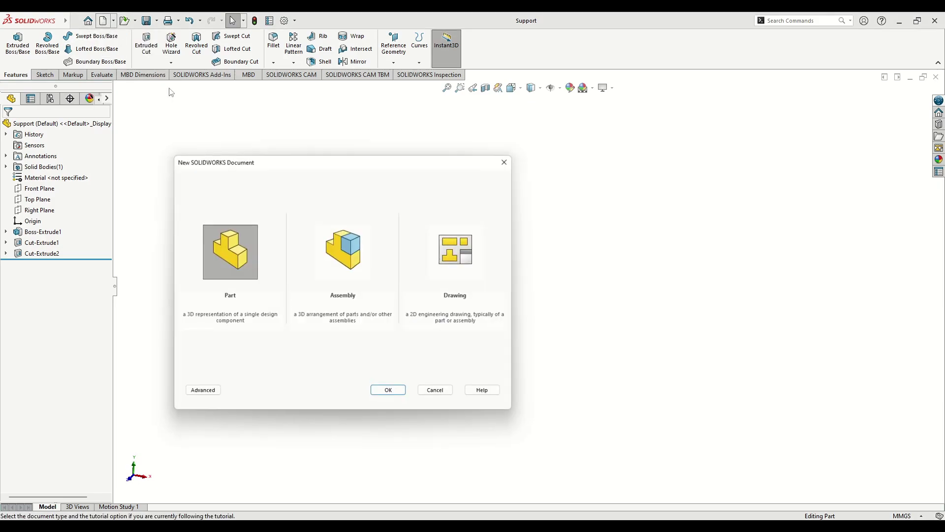
pyautogui.click(393, 393)
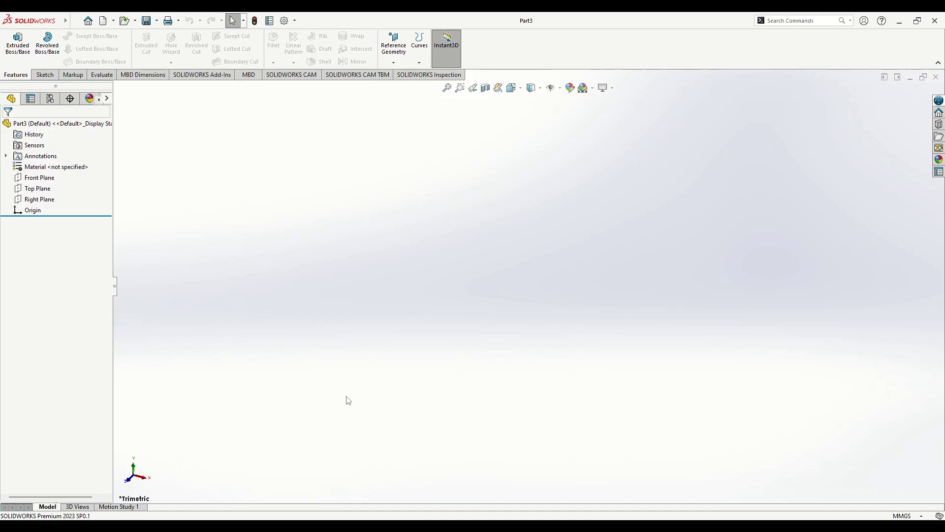
pyautogui.click(593, 87)
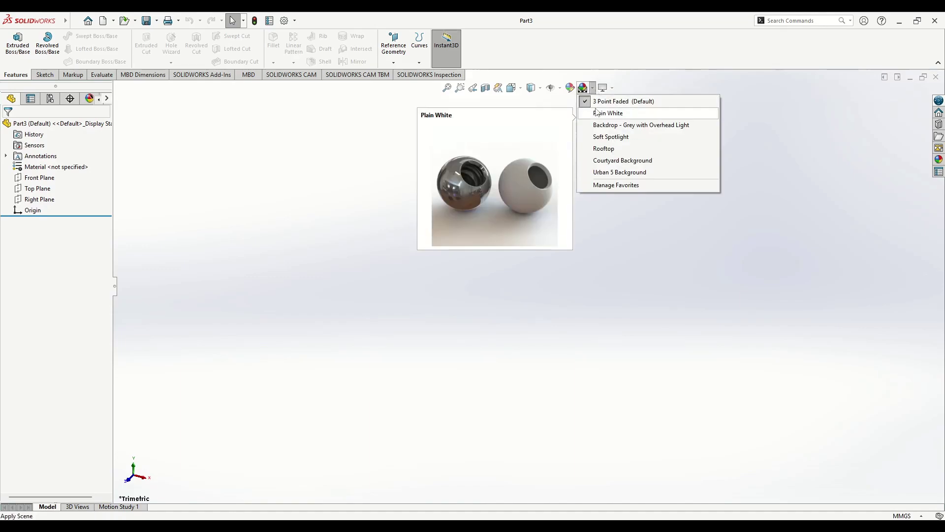
pyautogui.click(609, 113)
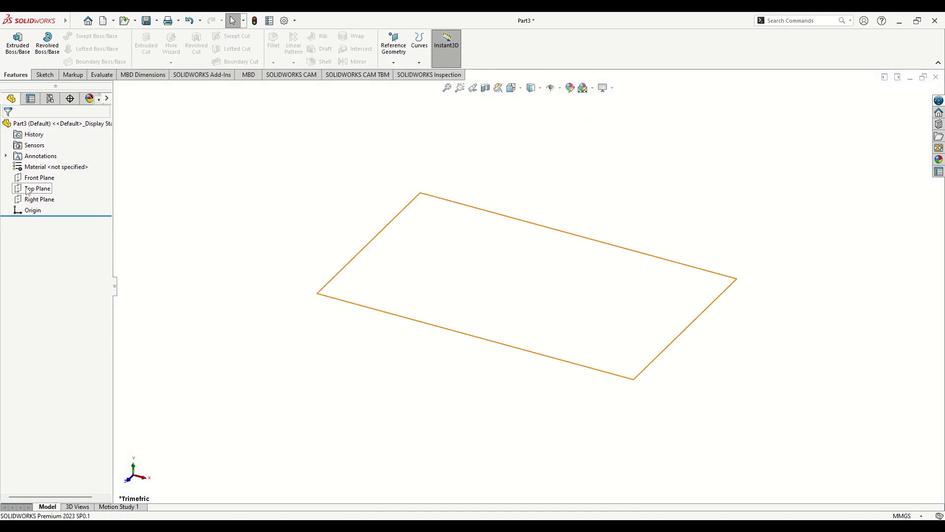
# Step: Start a sketch on the Front Plane and draw a horizontal centerline passing through the origin
pyautogui.click(40, 177)
pyautogui.click(41, 164)
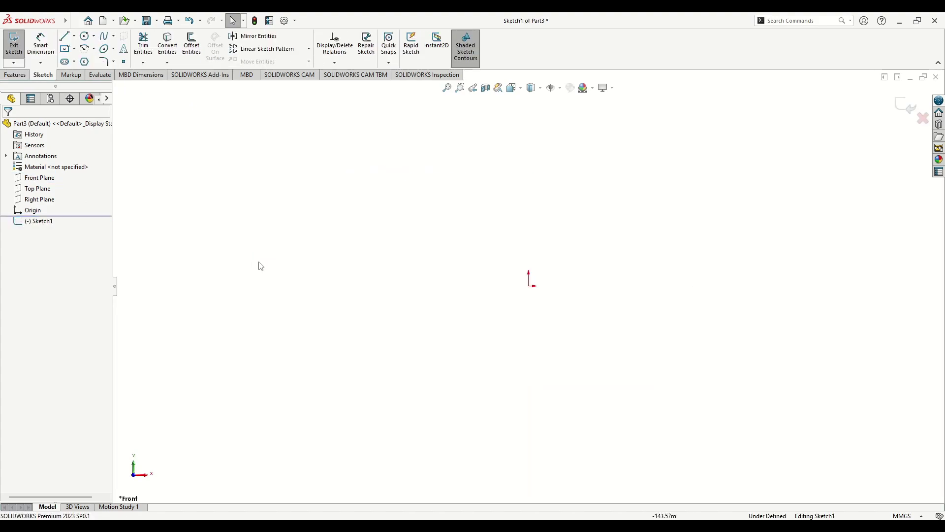
pyautogui.keyDown('ctrl'); pyautogui.moveTo(366, 259); pyautogui.dragTo(249, 266, button='middle'); pyautogui.keyUp('ctrl')
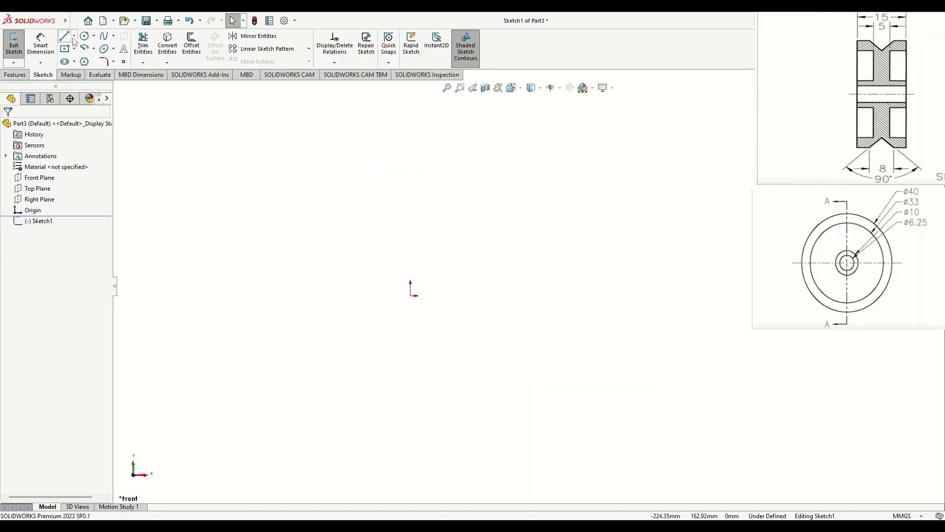
pyautogui.click(74, 36)
pyautogui.click(85, 58)
pyautogui.click(309, 296)
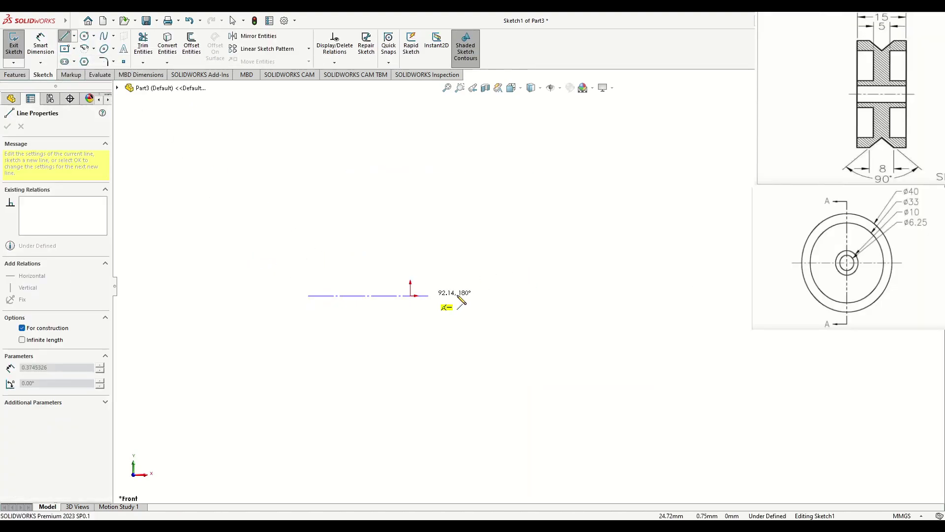
pyautogui.click(595, 295)
pyautogui.rightClick(578, 271)
pyautogui.click(593, 276)
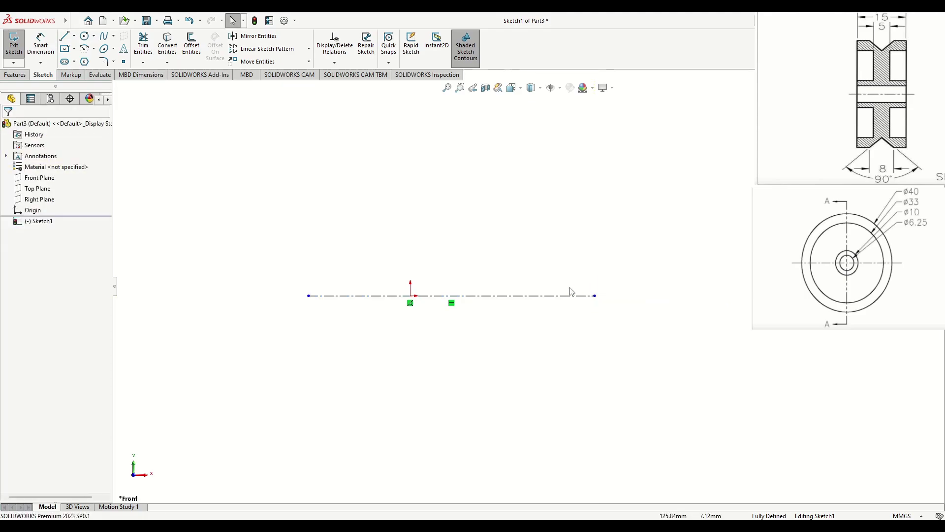
# Step: Sketch the pulley's stepped half-profile above the centerline, from above the origin through hub, web and rim to a 45° groove line about 28 mm long
pyautogui.press('l')
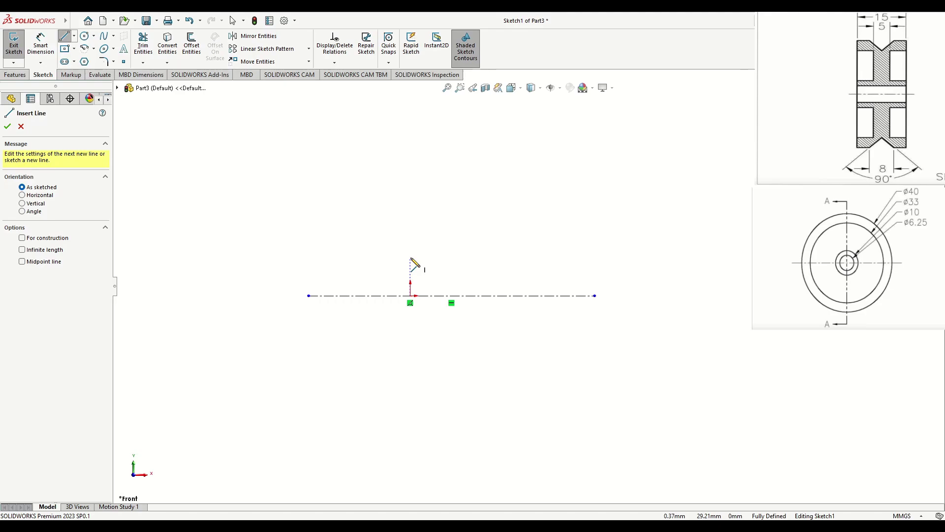
pyautogui.click(410, 257)
pyautogui.click(454, 257)
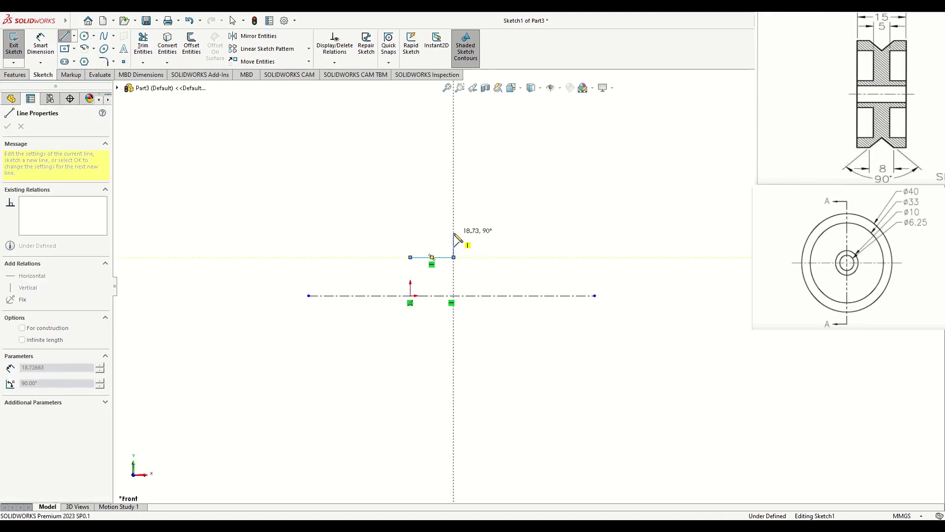
pyautogui.click(454, 233)
pyautogui.click(432, 232)
pyautogui.click(432, 202)
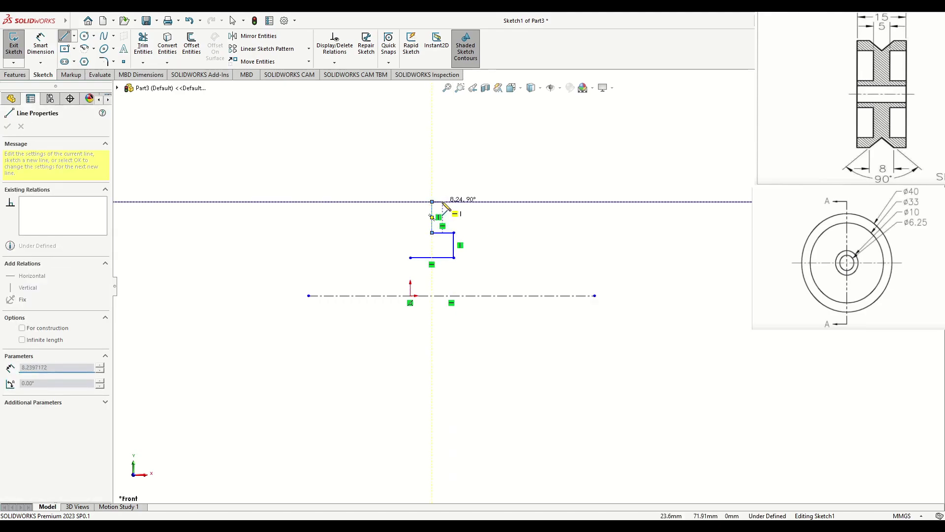
pyautogui.click(454, 202)
pyautogui.click(453, 181)
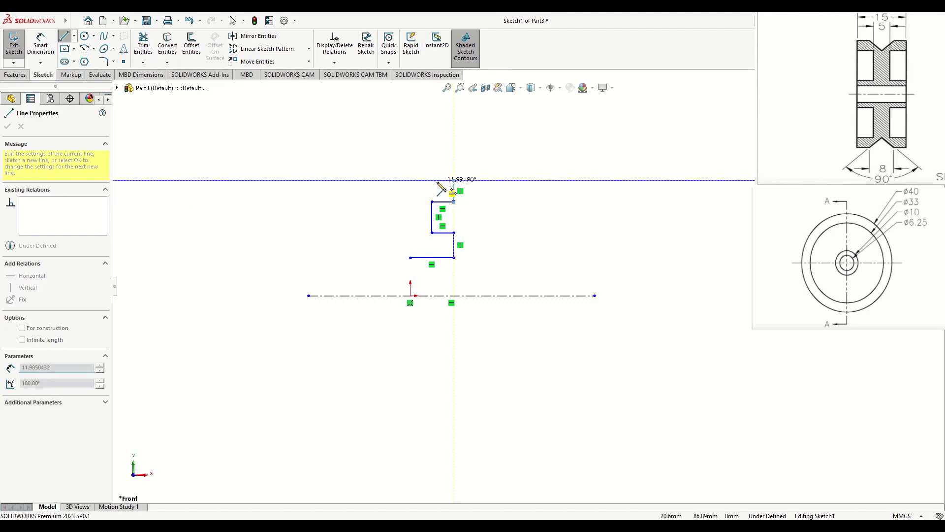
pyautogui.click(435, 181)
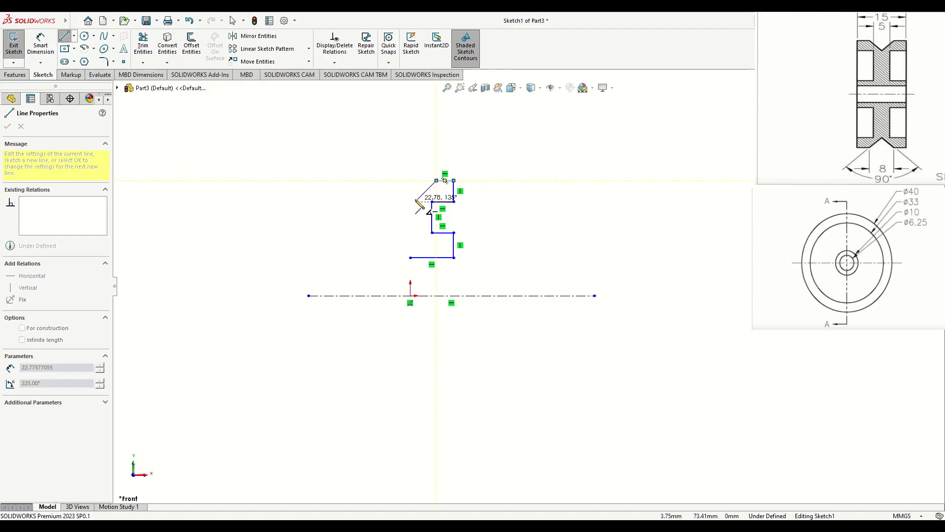
pyautogui.click(410, 207)
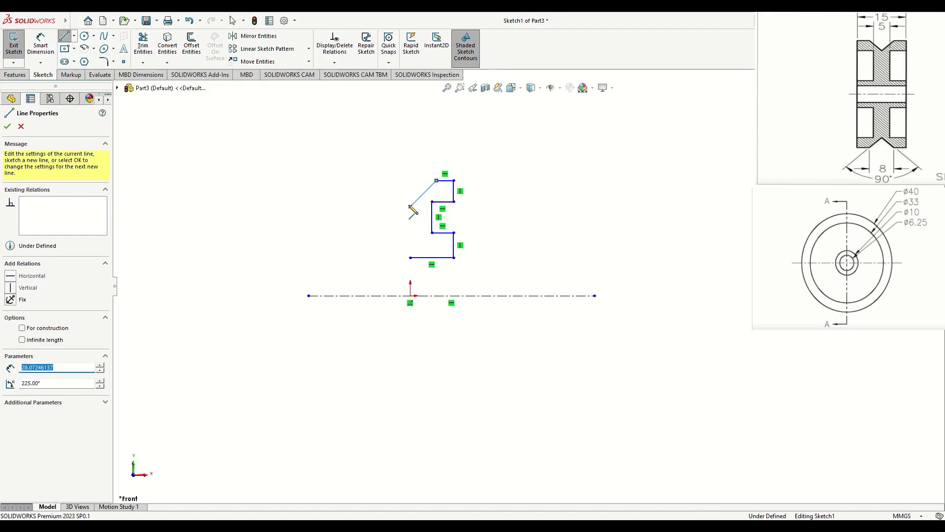
pyautogui.rightClick(365, 230)
pyautogui.click(379, 236)
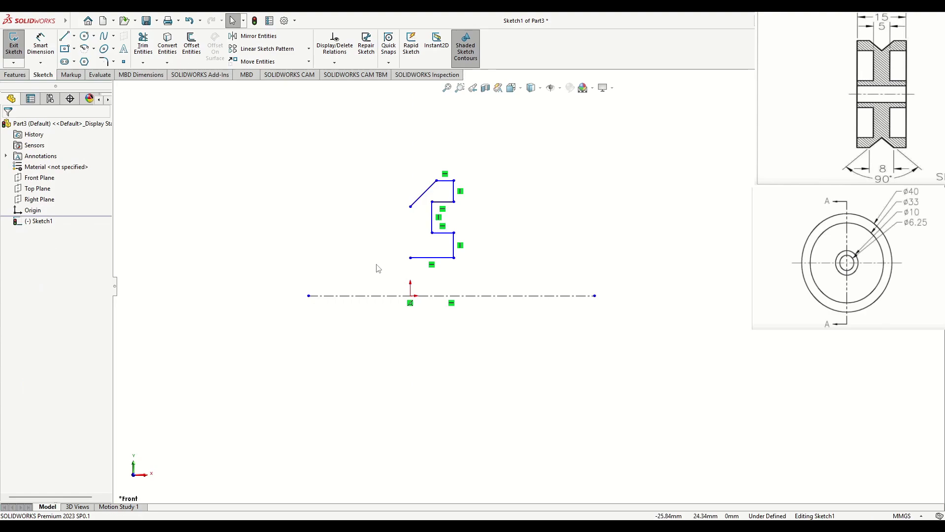
# Step: Draw a centerline about 122.5 mm long upward from the origin and make it vertical
pyautogui.click(74, 36)
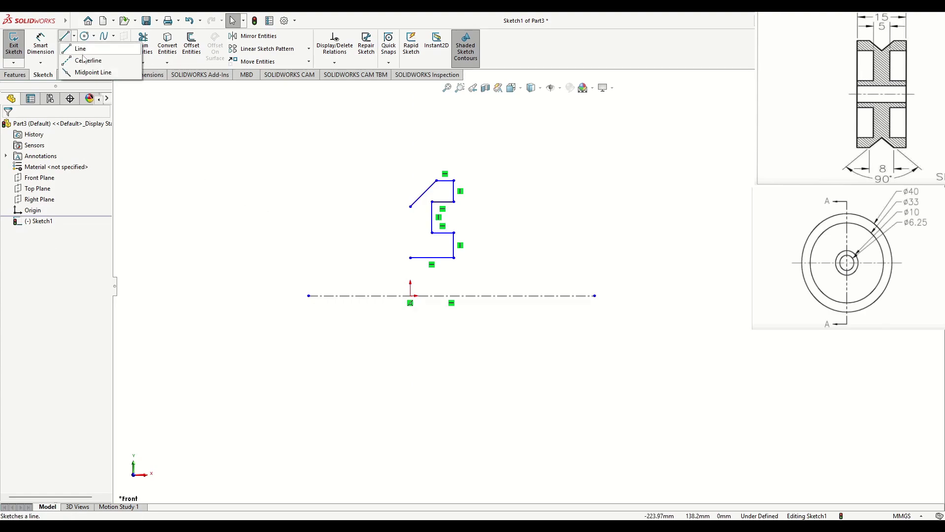
pyautogui.click(81, 56)
pyautogui.click(410, 296)
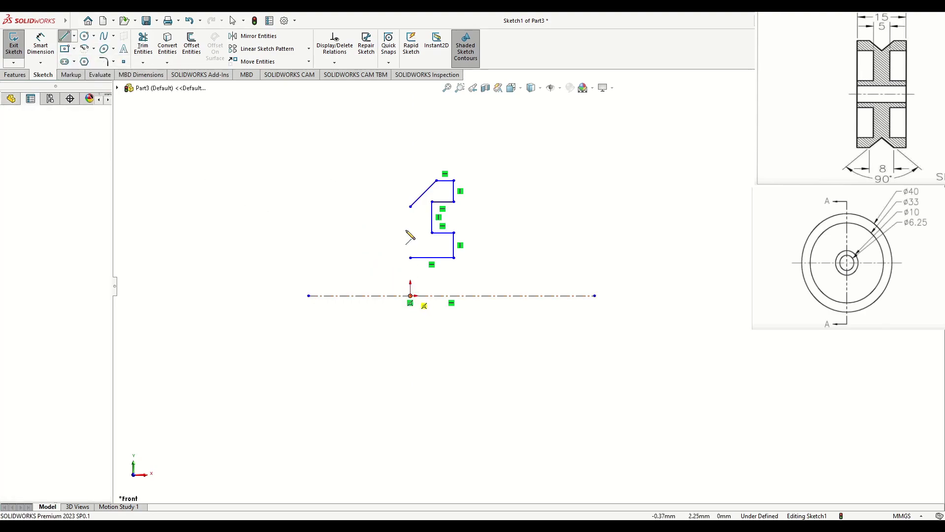
pyautogui.click(414, 135)
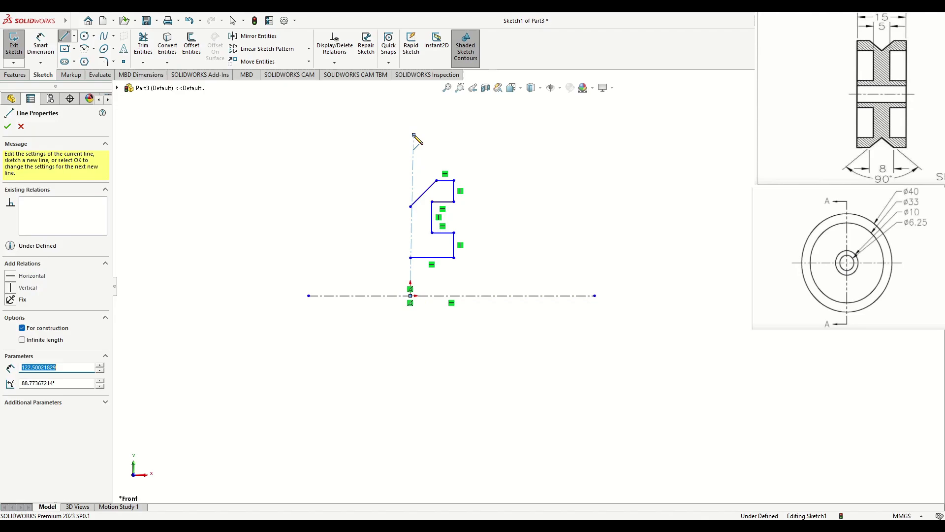
pyautogui.rightClick(386, 142)
pyautogui.click(401, 143)
pyautogui.click(410, 158)
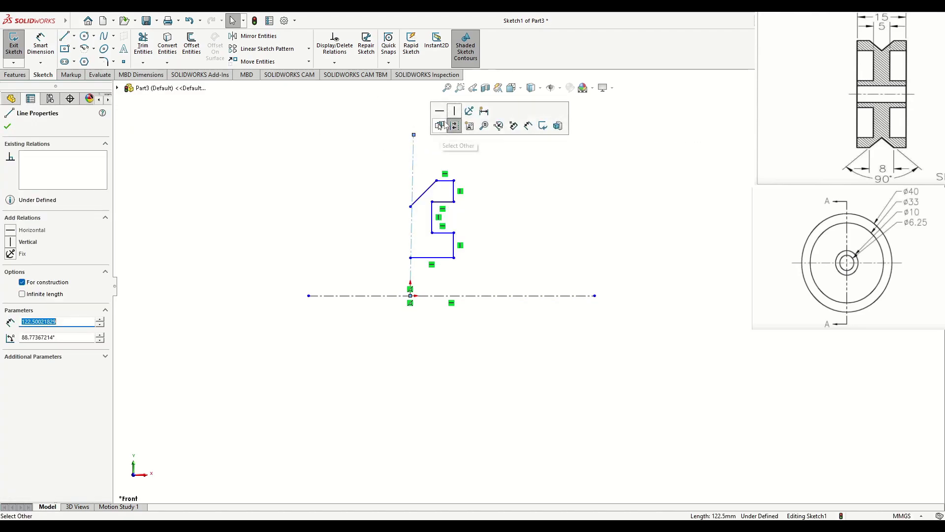
pyautogui.click(439, 123)
pyautogui.click(392, 224)
# Step: Make the groove line's lower endpoint and the hub line's open endpoint coincident with the vertical centerline
pyautogui.click(410, 206)
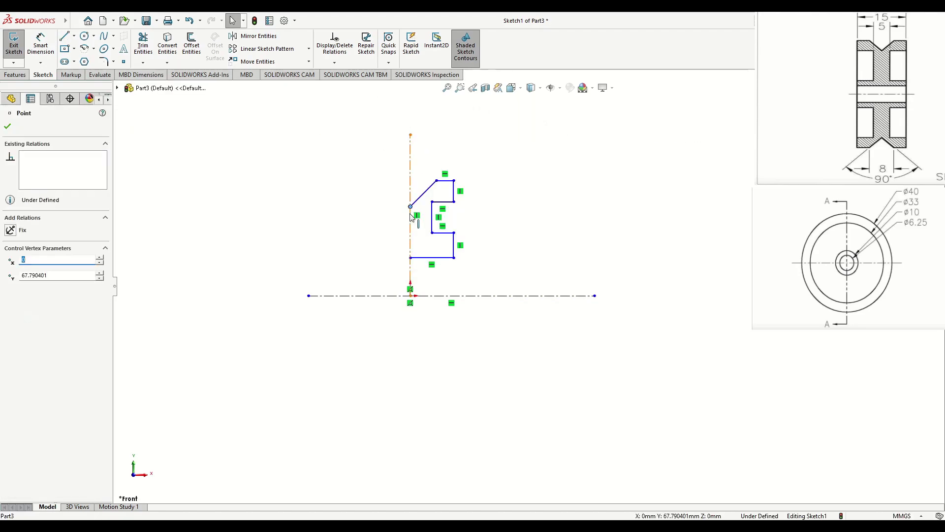
pyautogui.keyDown('ctrl'); pyautogui.click(425, 191); pyautogui.keyUp('ctrl')
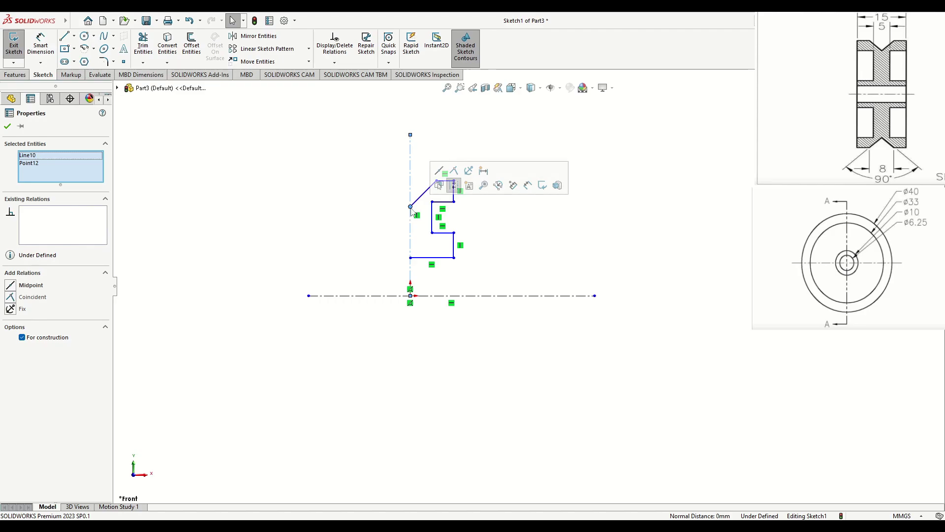
pyautogui.click(454, 171)
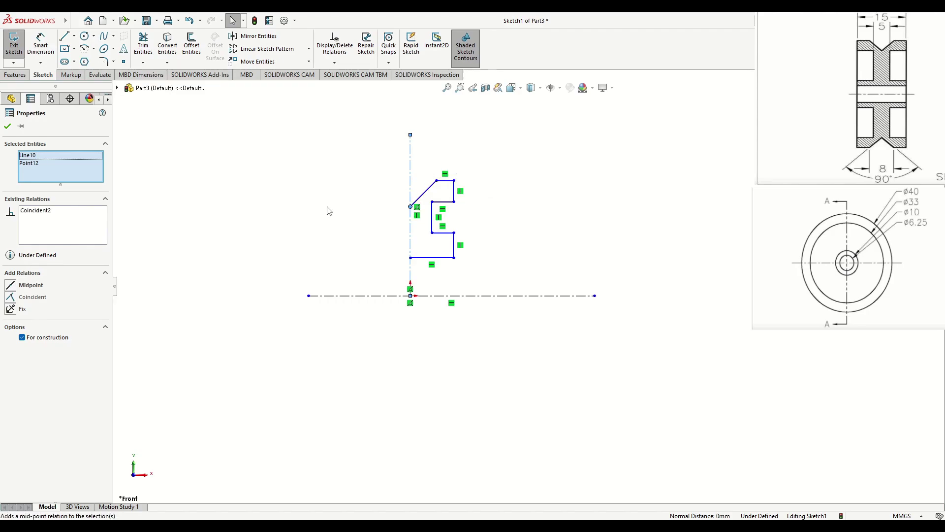
pyautogui.click(411, 257)
pyautogui.keyDown('ctrl'); pyautogui.click(411, 277); pyautogui.keyUp('ctrl')
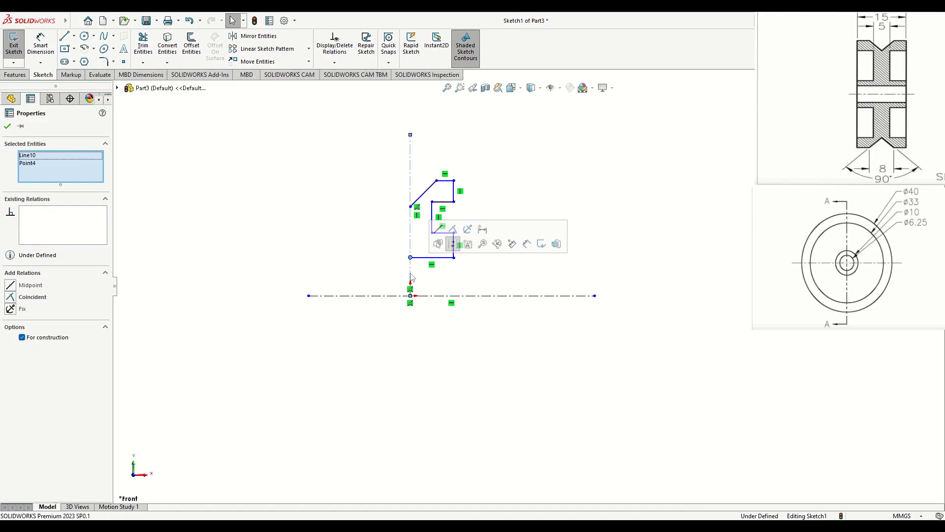
pyautogui.click(454, 232)
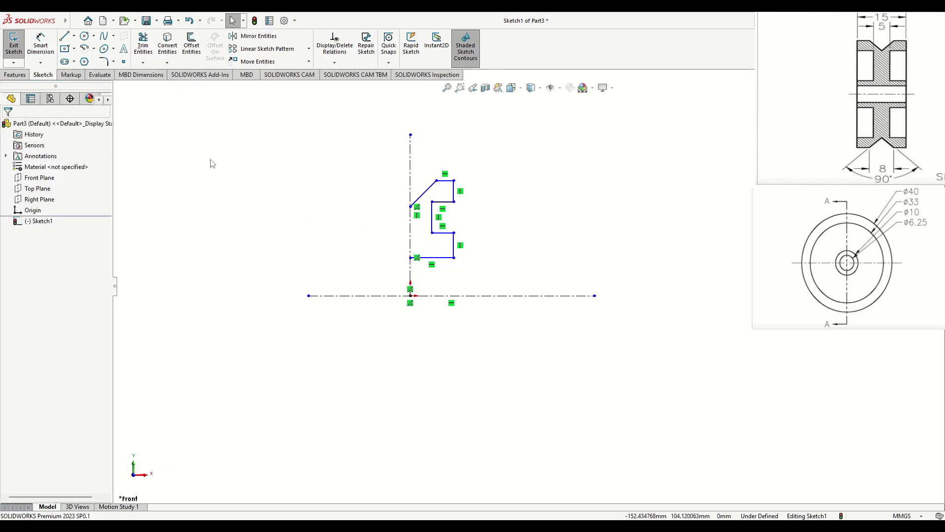
# Step: Mirror all eight half-profile lines about the vertical centerline, keeping the original lines
pyautogui.click(270, 36)
pyautogui.moveTo(472, 274); pyautogui.dragTo(422, 163)
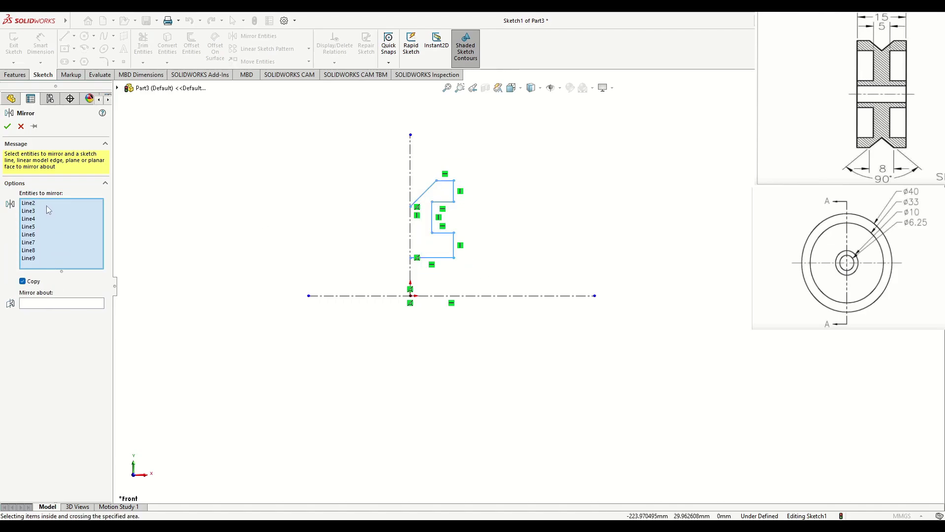
pyautogui.click(59, 308)
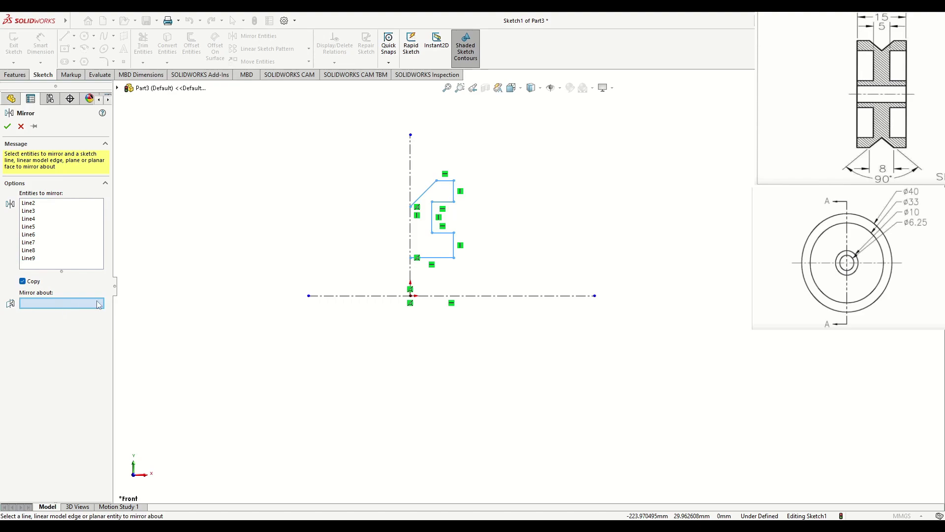
pyautogui.click(410, 245)
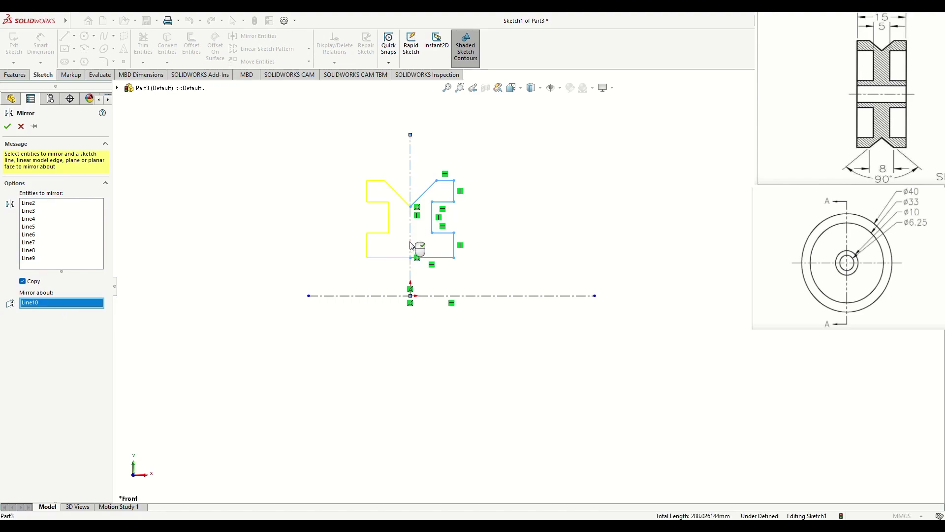
pyautogui.click(7, 126)
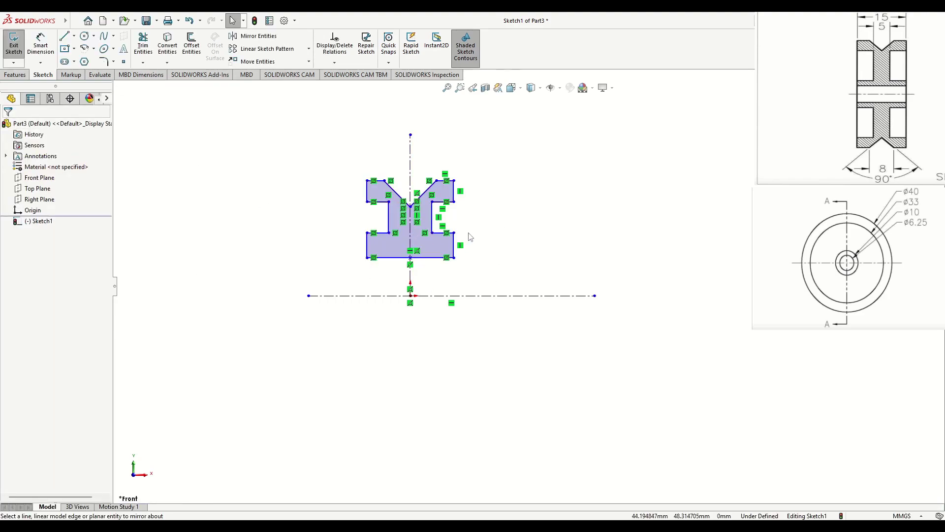
# Step: Dimension the bore line as a diameter about the horizontal centerline and set it to 6.25 mm
pyautogui.scroll(-2, 470, 238)
pyautogui.keyDown('ctrl'); pyautogui.moveTo(471, 238); pyautogui.dragTo(509, 264, button='middle'); pyautogui.keyUp('ctrl')
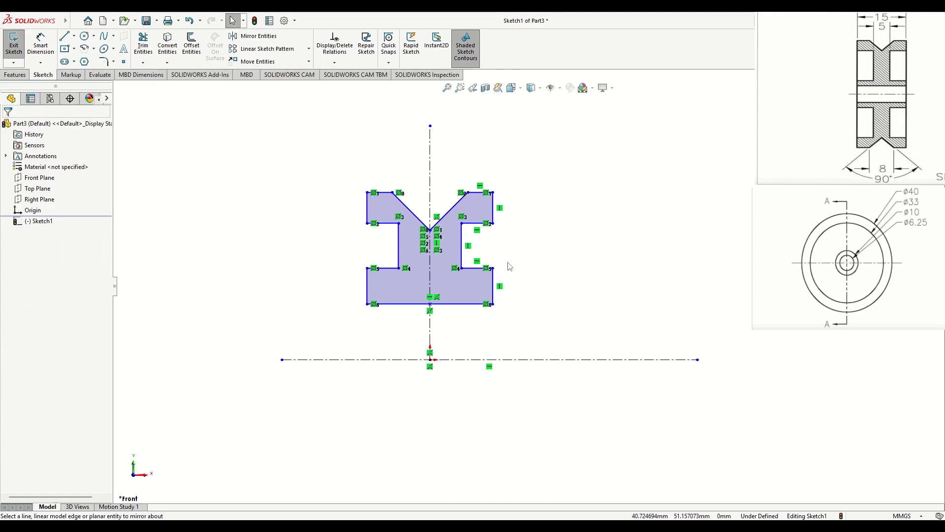
pyautogui.scroll(1, 508, 264)
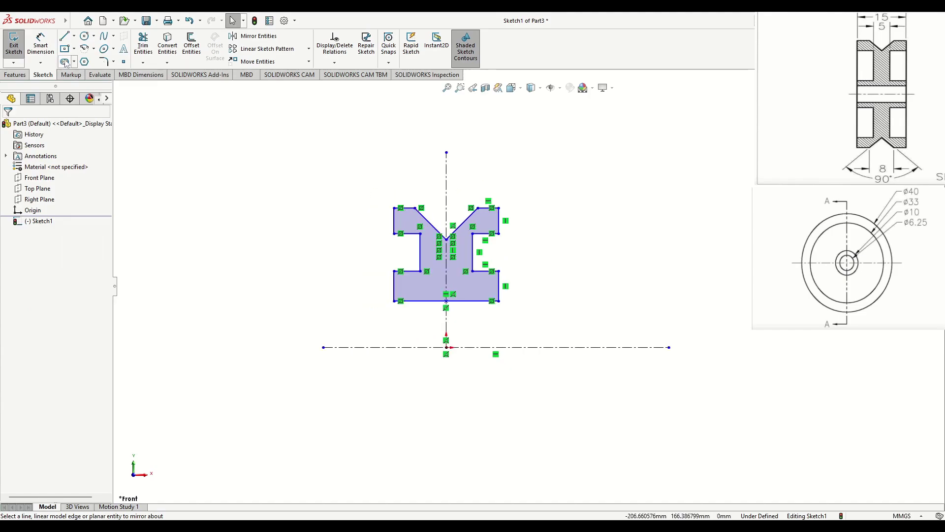
pyautogui.click(41, 44)
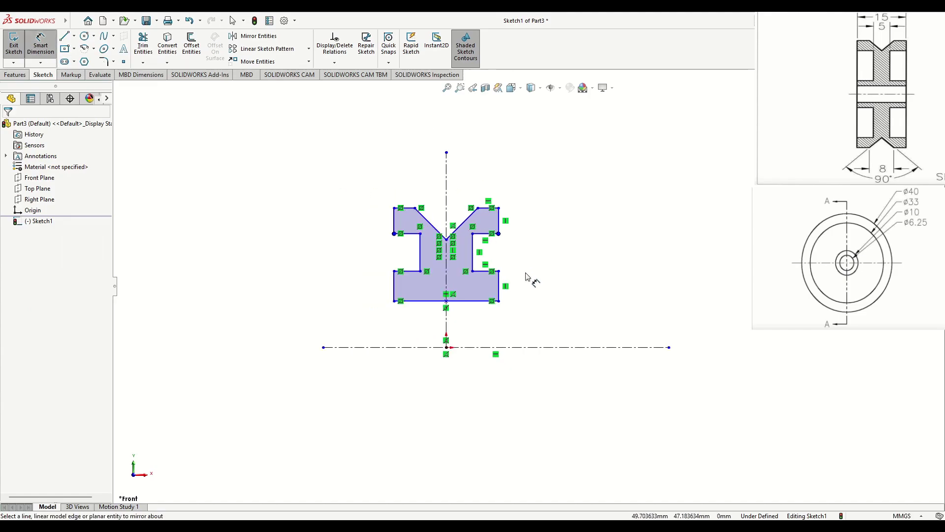
pyautogui.click(477, 301)
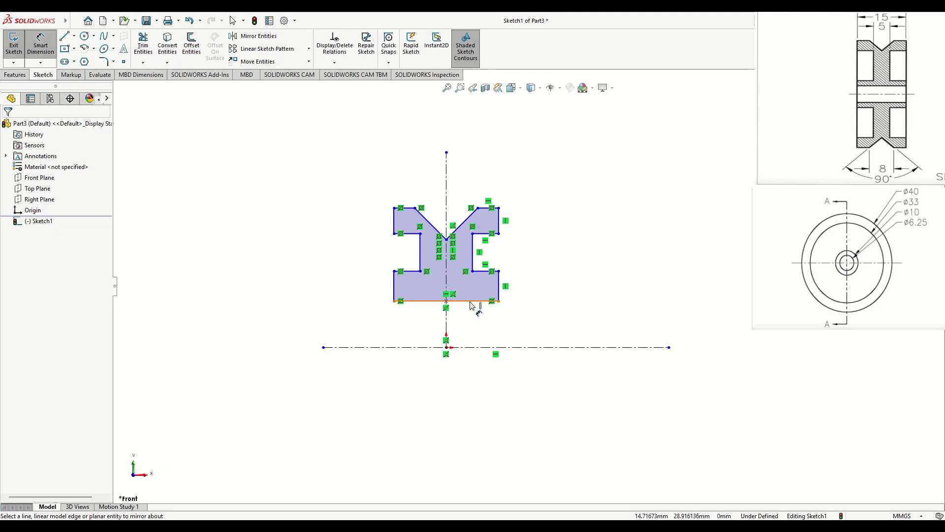
pyautogui.click(485, 347)
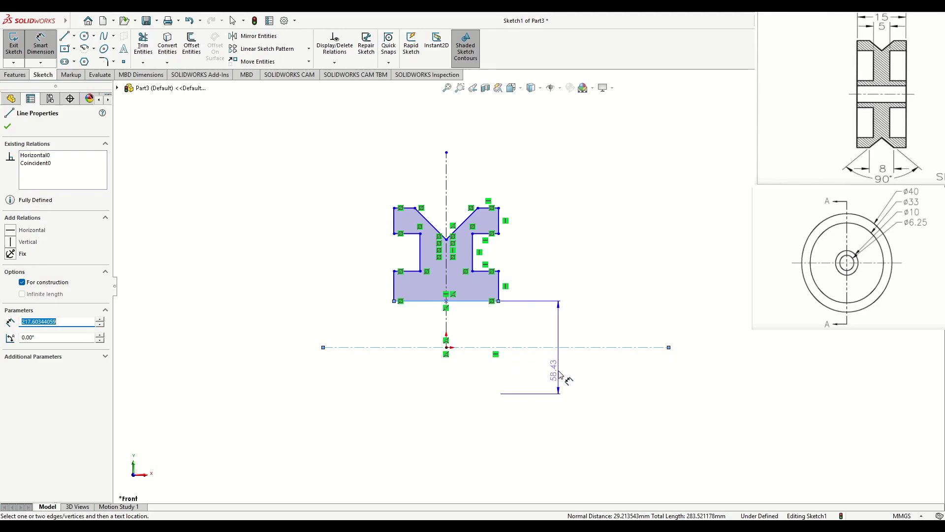
pyautogui.click(555, 376)
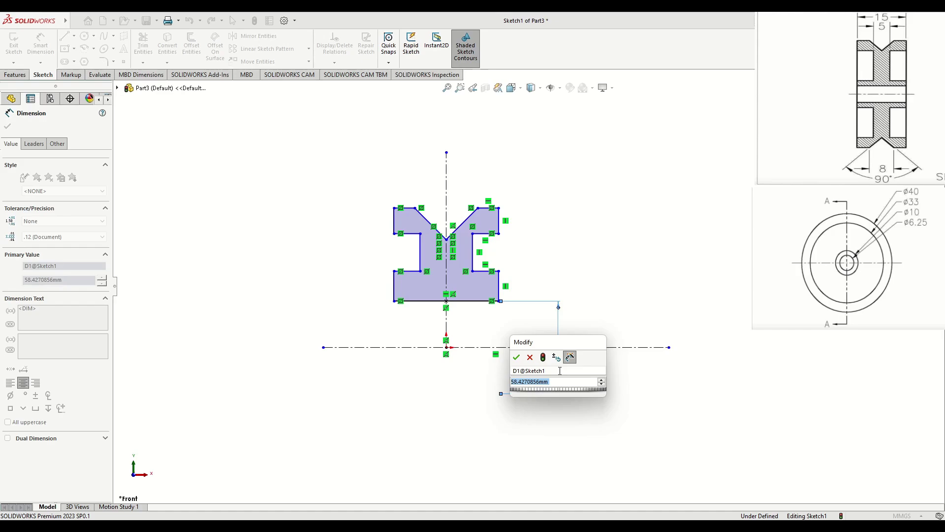
pyautogui.write('6')
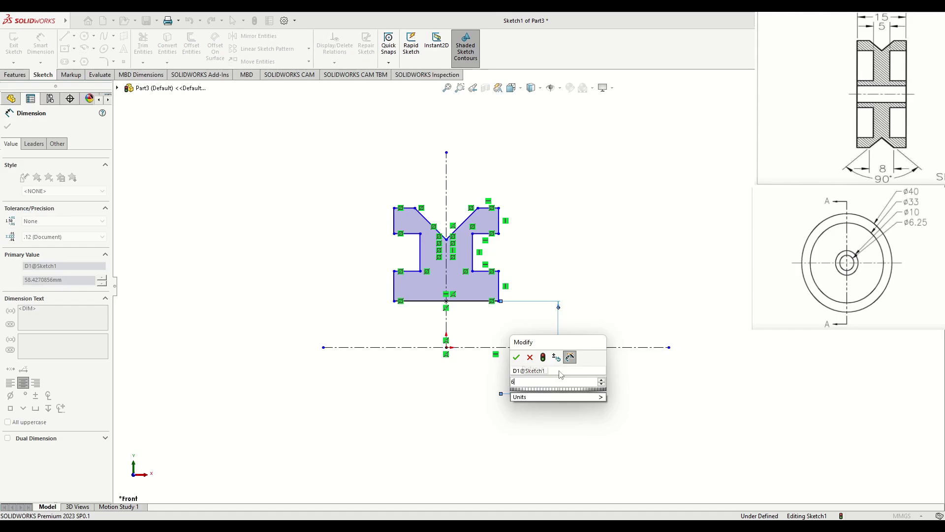
pyautogui.write('.25')
pyautogui.press('Return')
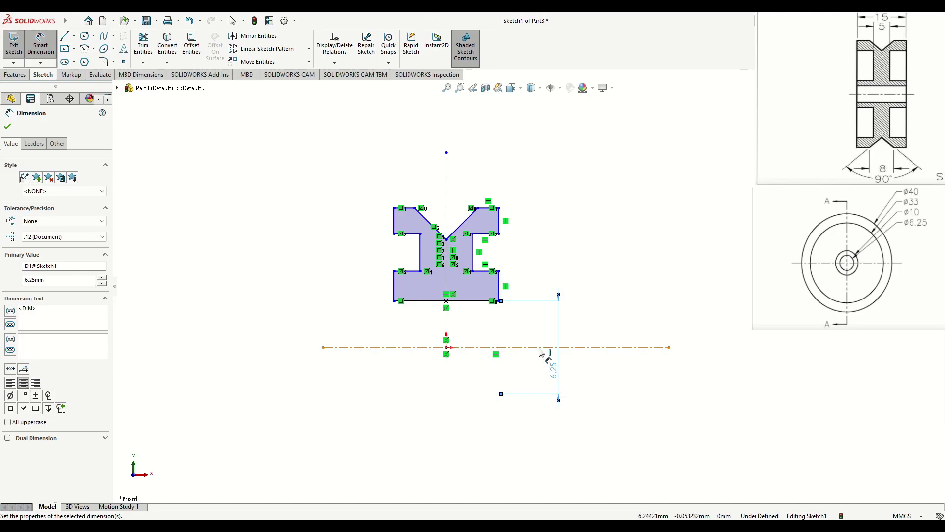
# Step: Dimension the hub's outer line as a diameter about the horizontal centerline and set it to 10 mm
pyautogui.click(483, 271)
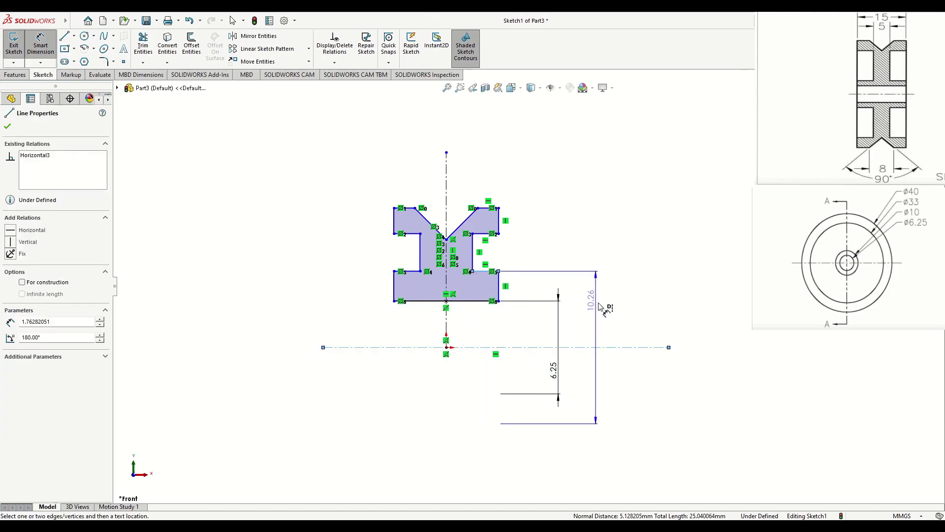
pyautogui.click(617, 314)
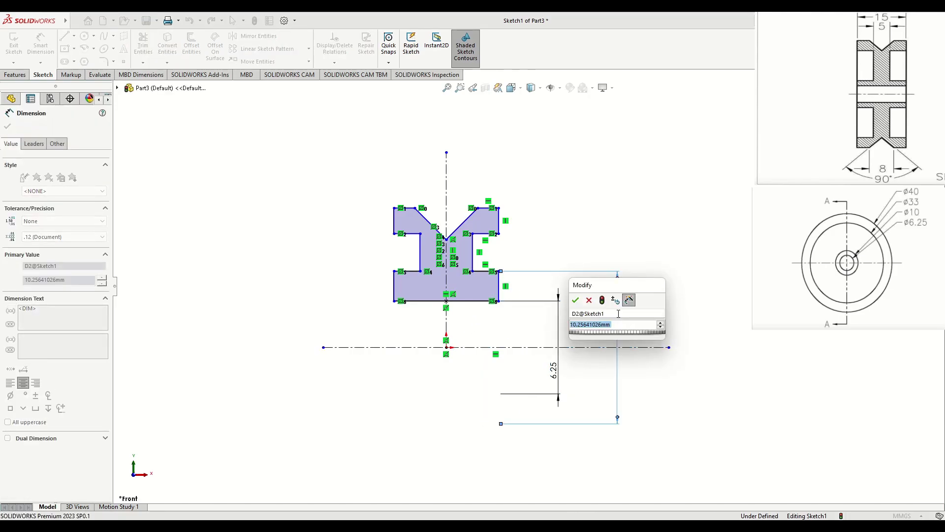
pyautogui.write('10')
pyautogui.press('Return')
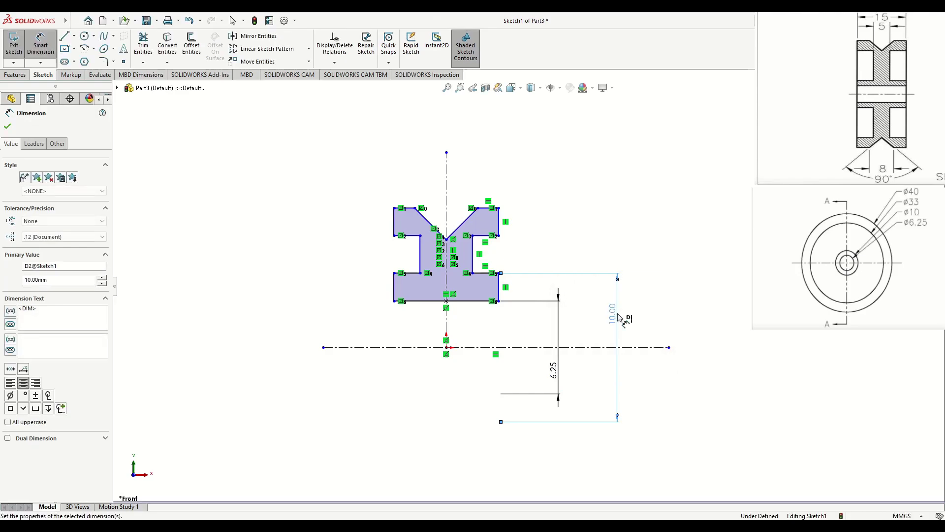
# Step: Dimension the rim as diameters about the horizontal centerline, with 33 mm for its inner line and 40 mm for its outer line
pyautogui.click(489, 240)
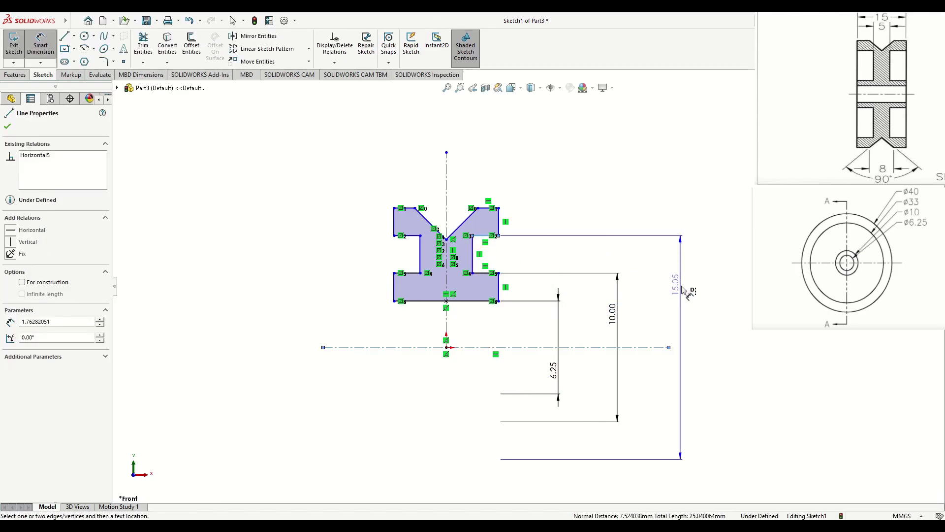
pyautogui.click(684, 290)
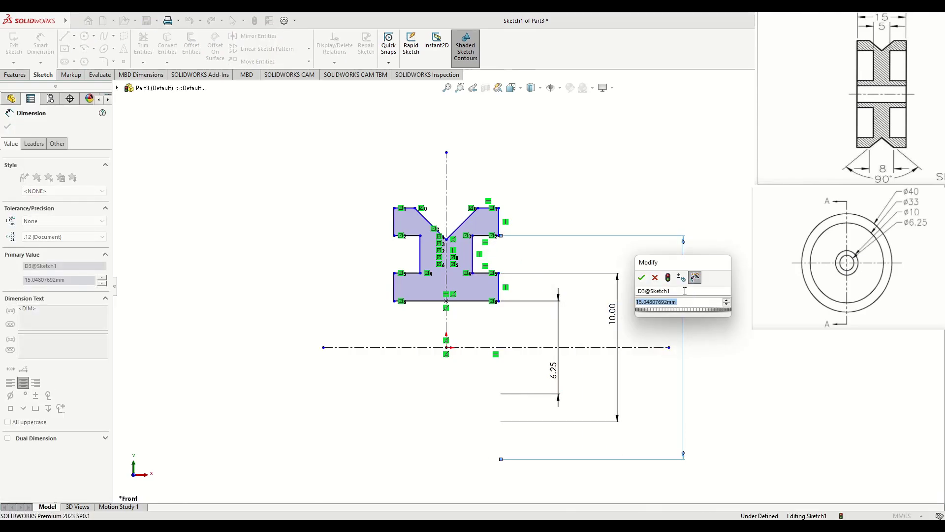
pyautogui.write('33')
pyautogui.press('Return')
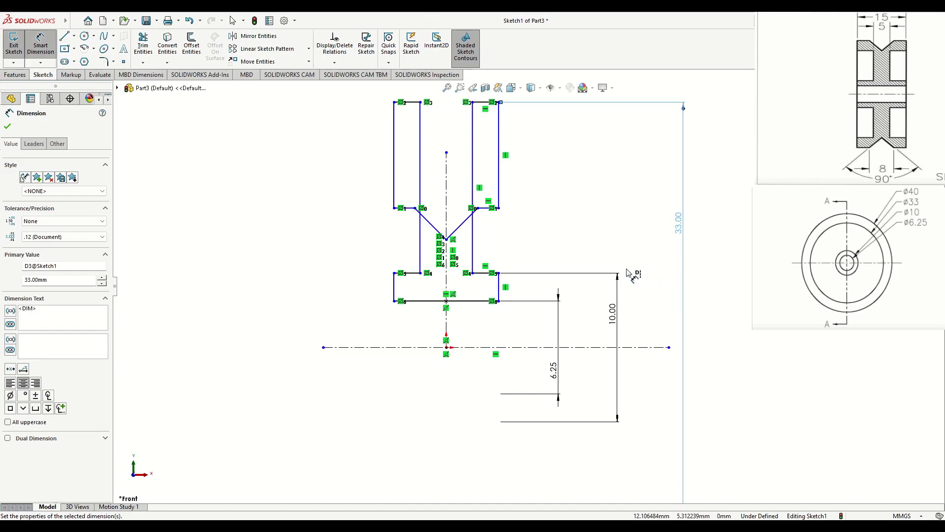
pyautogui.click(494, 222)
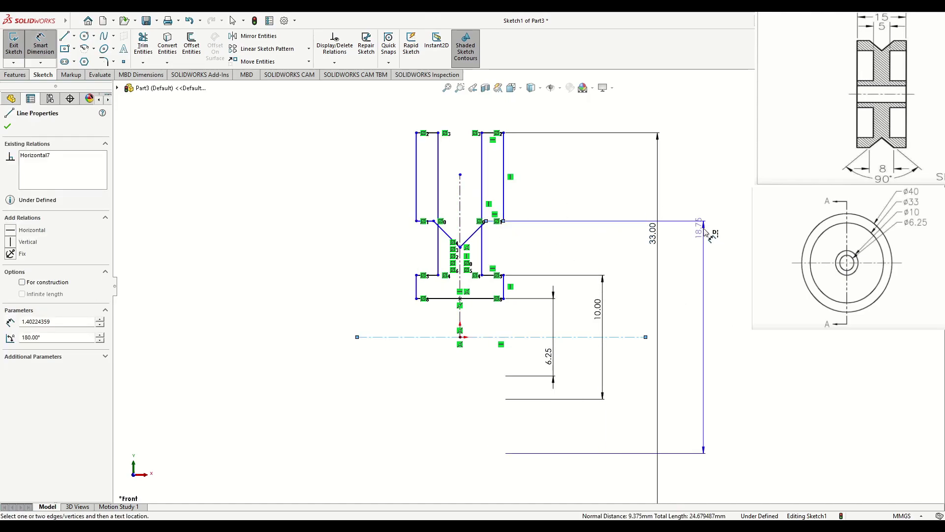
pyautogui.click(709, 236)
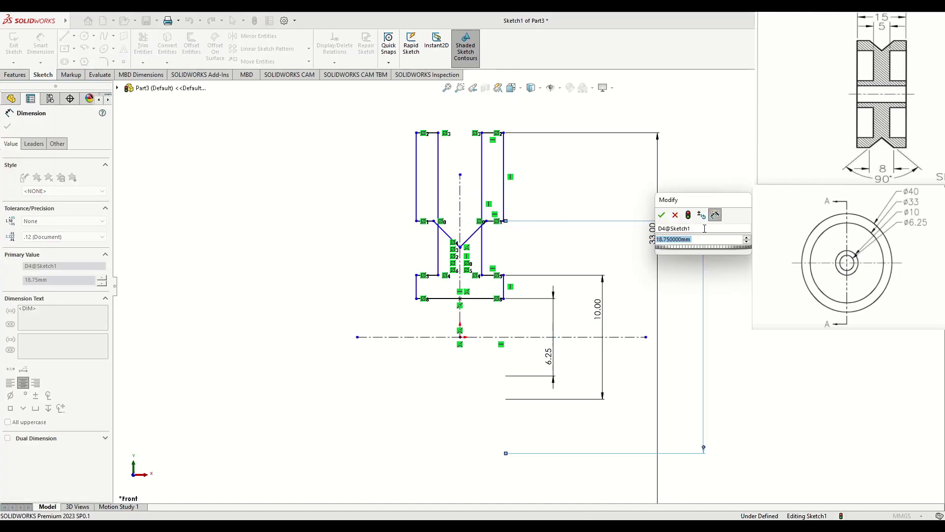
pyautogui.press('Return')
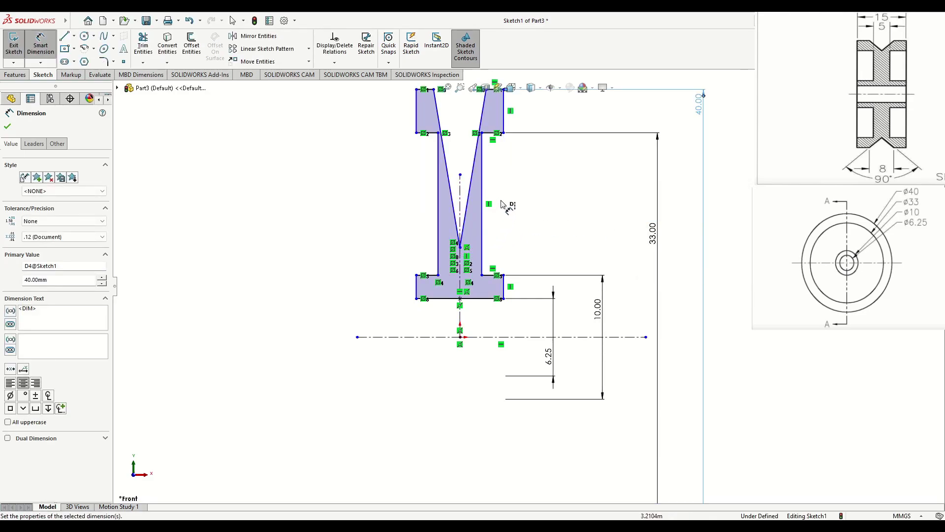
# Step: Dimension the groove opening between the upper endpoints of the two sloped lines and set it to 8 mm
pyautogui.keyDown('ctrl'); pyautogui.moveTo(502, 203); pyautogui.dragTo(490, 249, button='middle'); pyautogui.keyUp('ctrl')
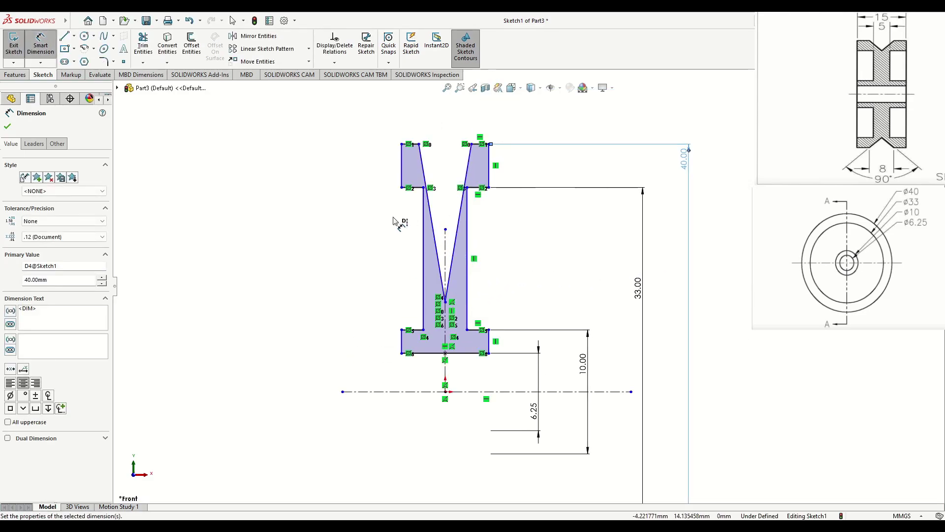
pyautogui.scroll(1, 375, 283)
pyautogui.scroll(-1, 375, 283)
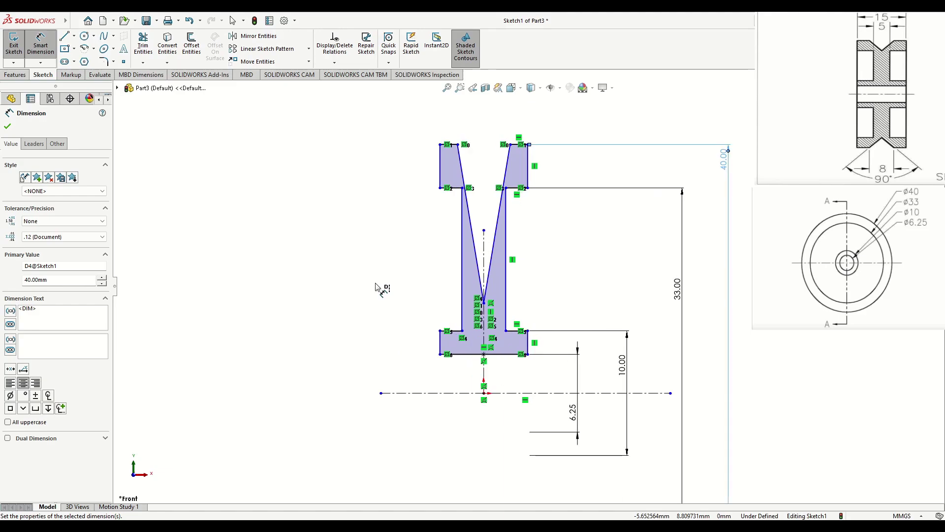
pyautogui.keyDown('ctrl'); pyautogui.moveTo(401, 256); pyautogui.dragTo(296, 301, button='middle'); pyautogui.keyUp('ctrl')
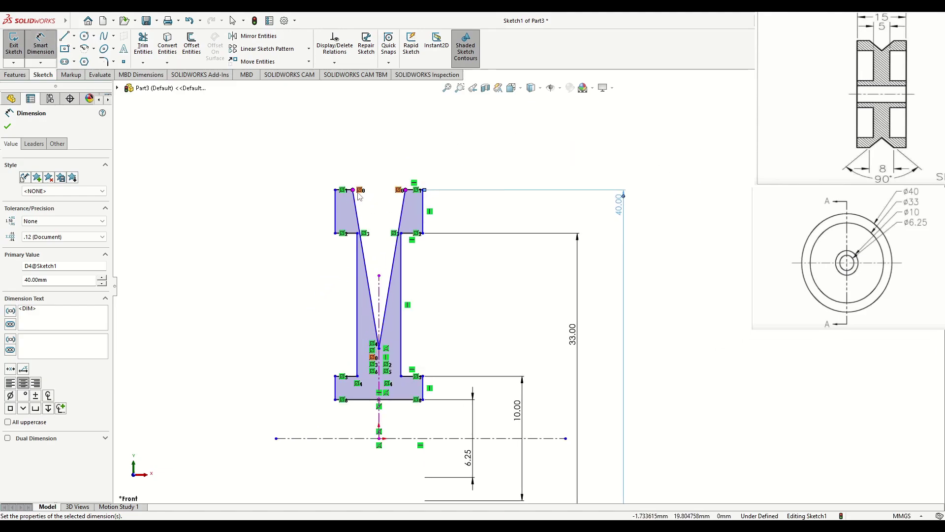
pyautogui.click(353, 189)
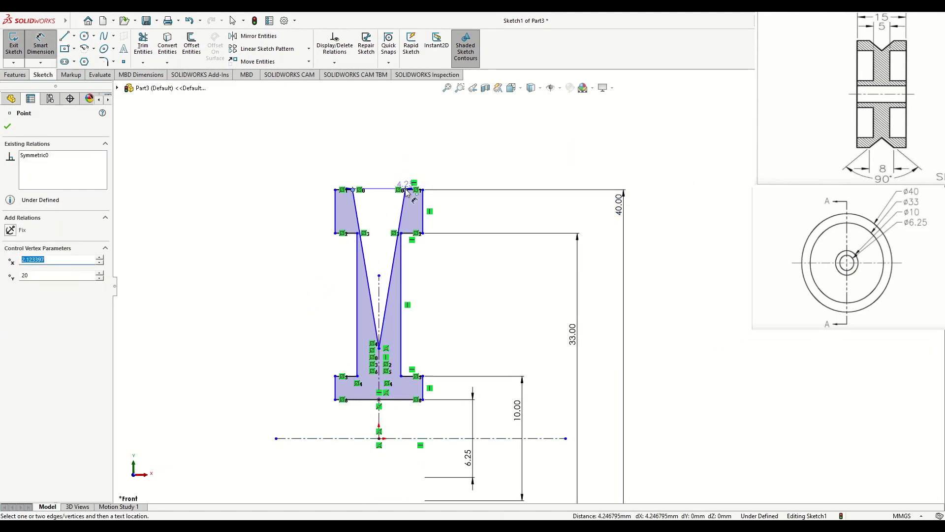
pyautogui.click(406, 190)
pyautogui.click(384, 150)
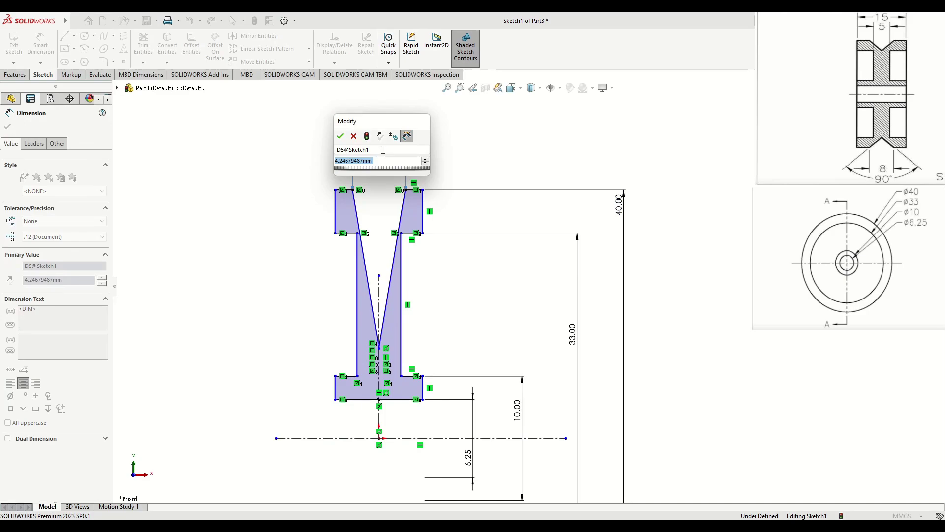
pyautogui.write('8')
pyautogui.press('Return')
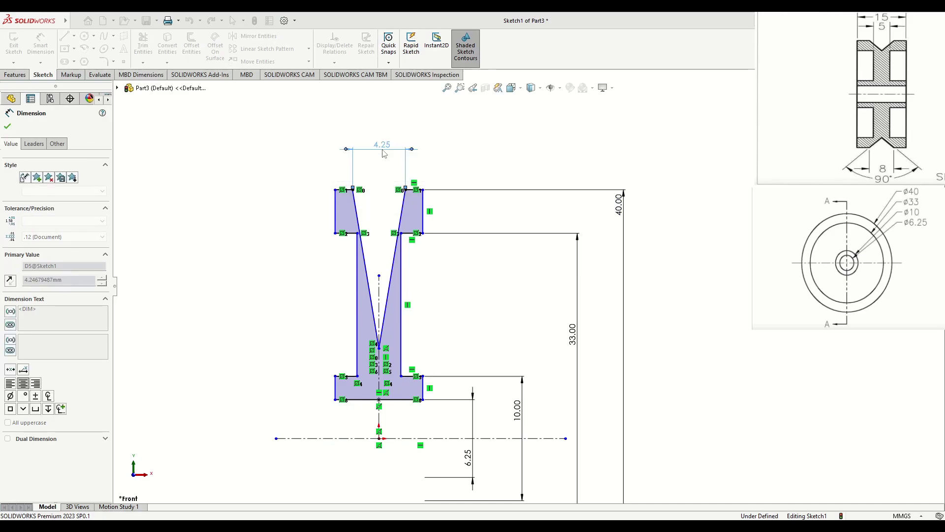
# Step: Dimension the overall rim width between its two outer vertical edges and set it to 15 mm
pyautogui.click(335, 226)
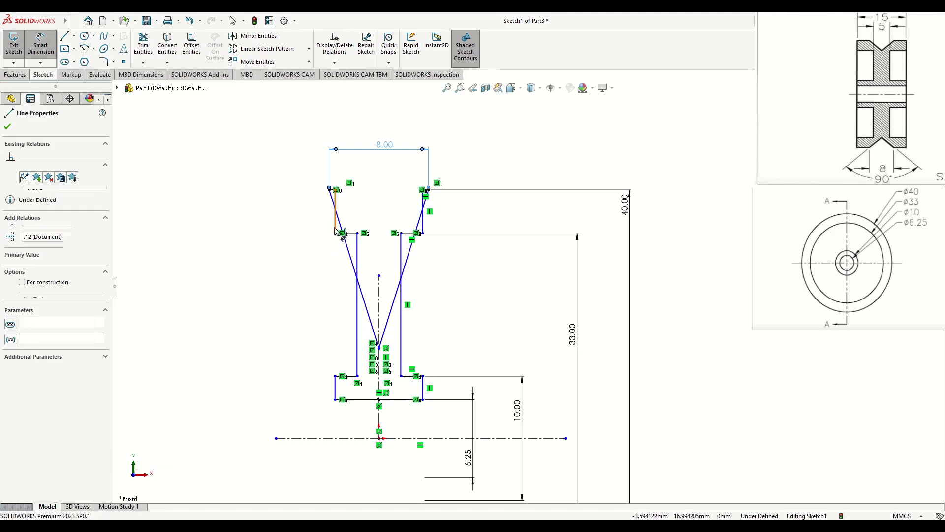
pyautogui.click(422, 222)
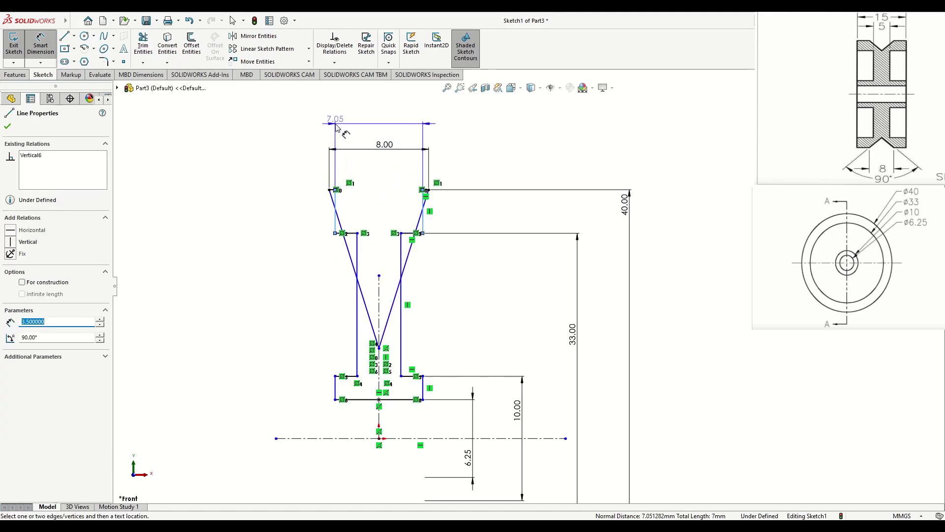
pyautogui.click(336, 127)
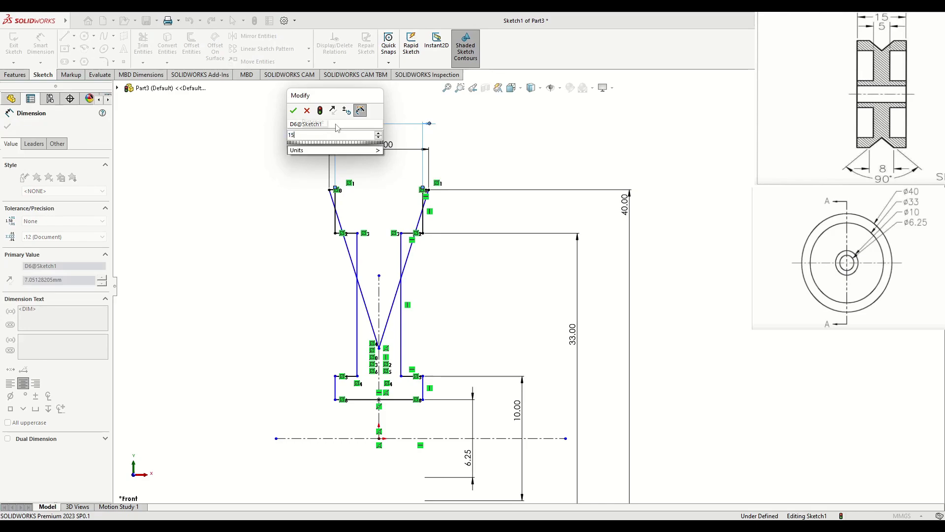
pyautogui.press('Return')
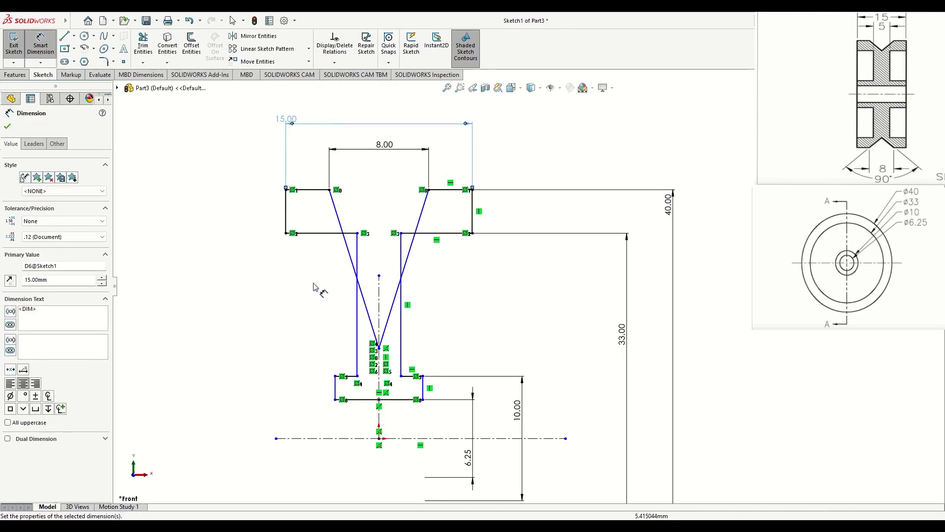
# Step: Dimension the web thickness between its two vertical lines and set it to 5 mm
pyautogui.click(358, 249)
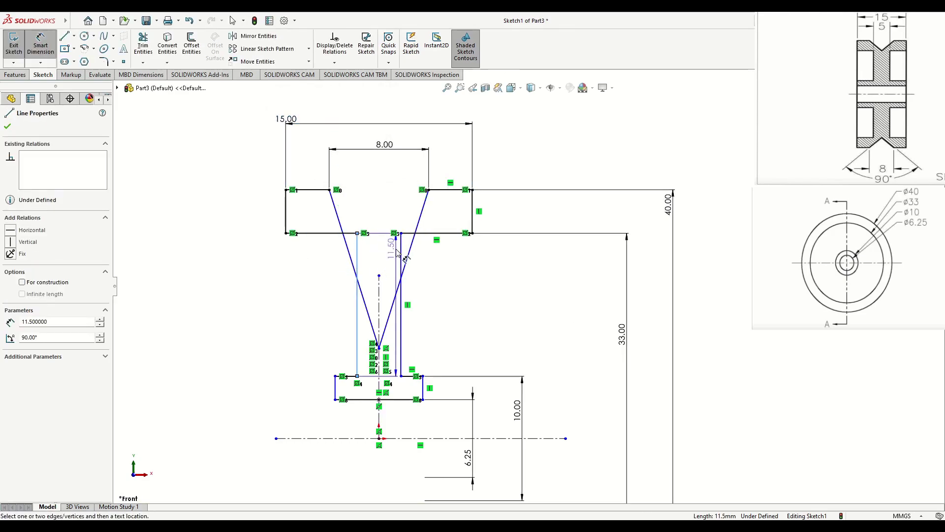
pyautogui.click(402, 254)
pyautogui.click(382, 170)
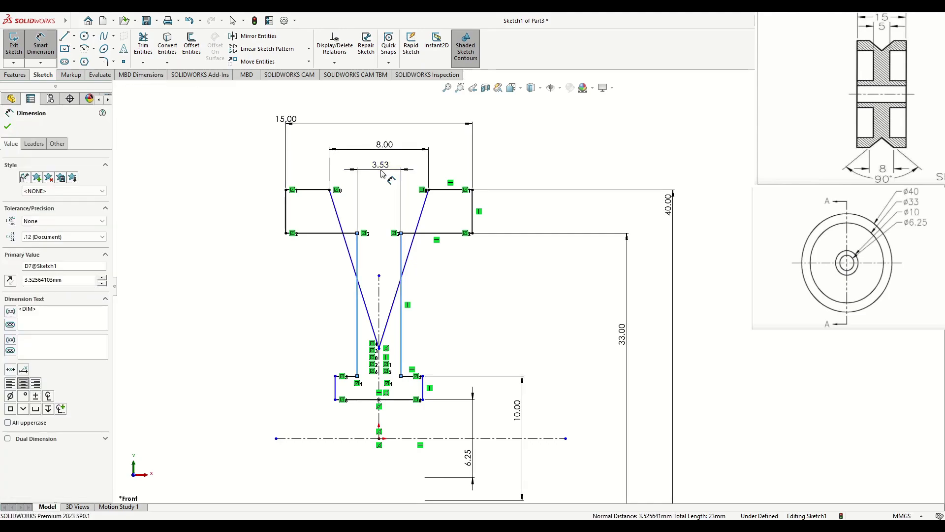
pyautogui.write('5')
pyautogui.press('Return')
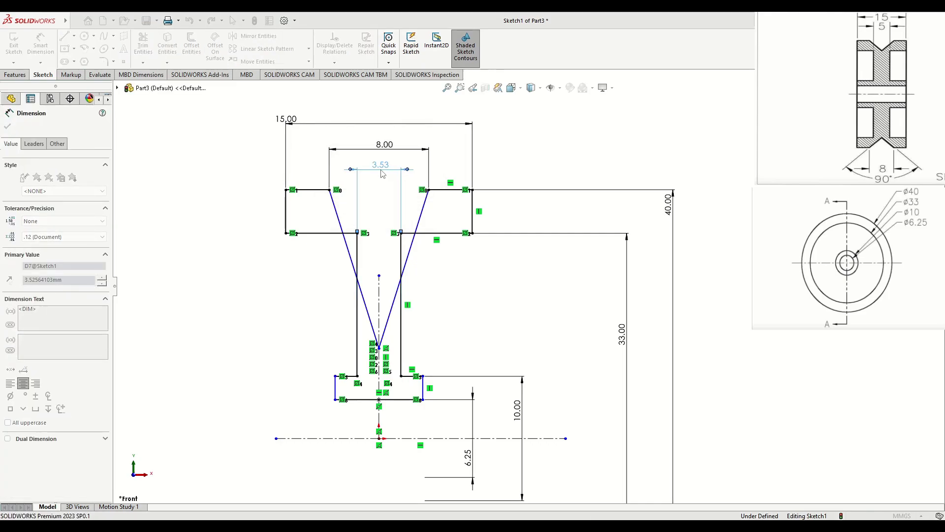
# Step: Dimension the angle between the two sloped groove lines, set it to 90°, and finish dimensioning
pyautogui.click(337, 217)
pyautogui.click(422, 211)
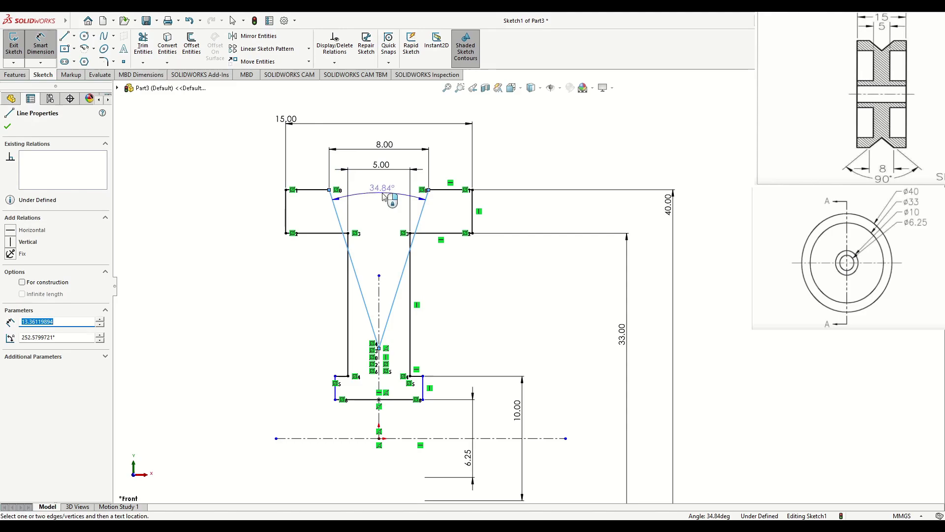
pyautogui.click(384, 196)
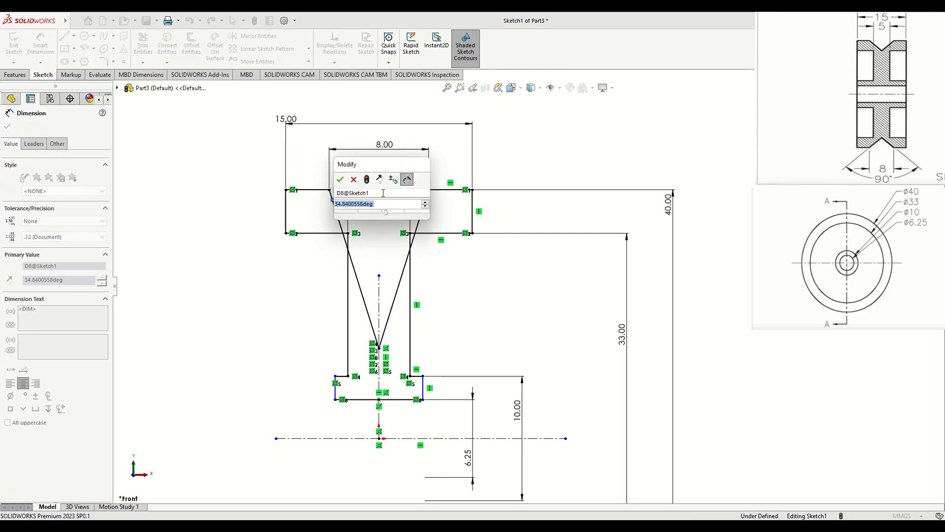
pyautogui.write('90')
pyautogui.press('Return')
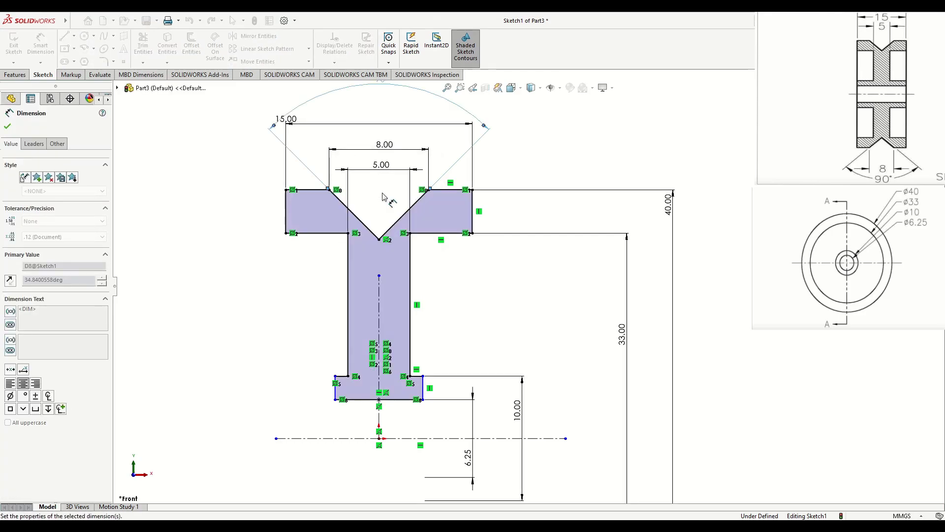
pyautogui.rightClick(244, 340)
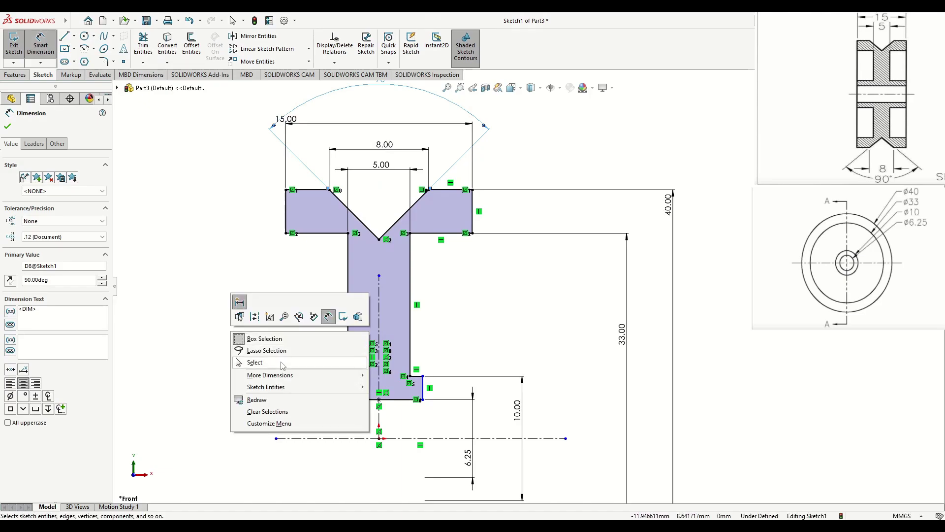
pyautogui.click(258, 362)
# Step: Make the hub's left vertical edge collinear with the rim's left outer vertical edge
pyautogui.click(335, 394)
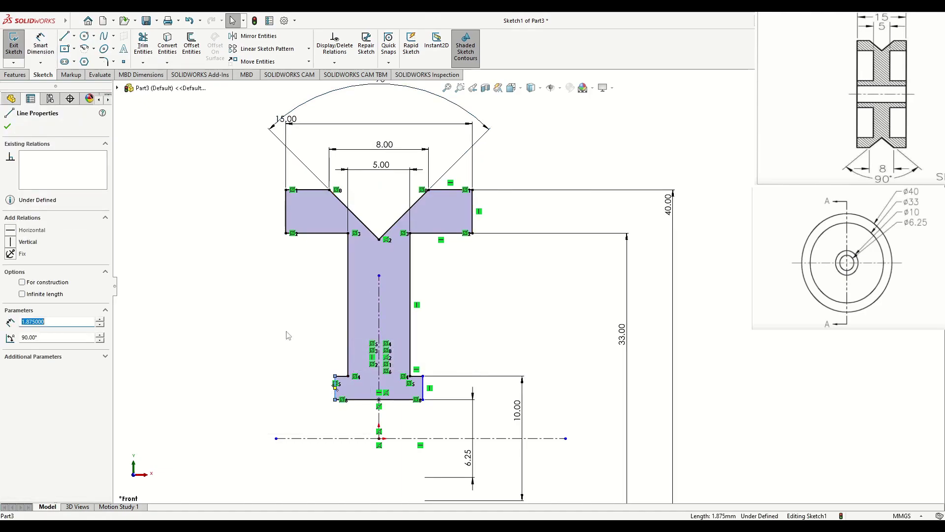
pyautogui.keyDown('ctrl'); pyautogui.click(287, 212); pyautogui.keyUp('ctrl')
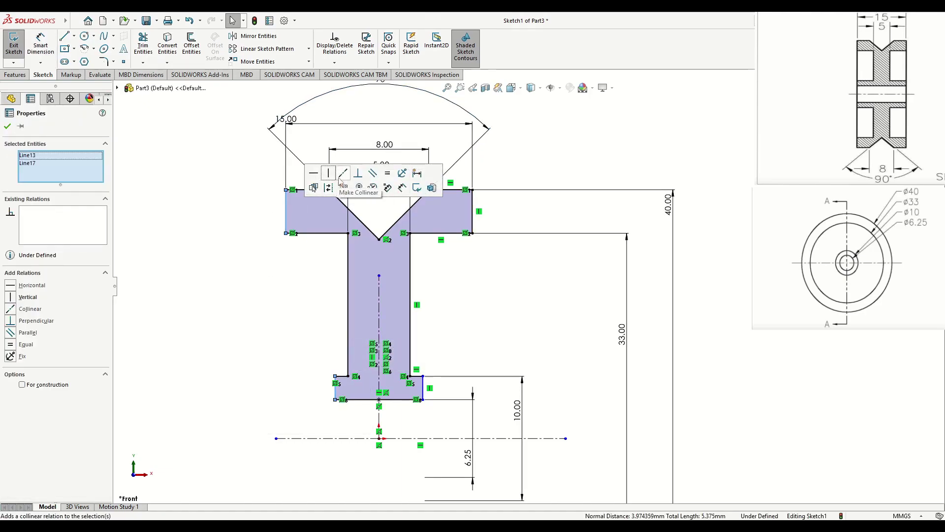
pyautogui.click(343, 176)
pyautogui.click(212, 286)
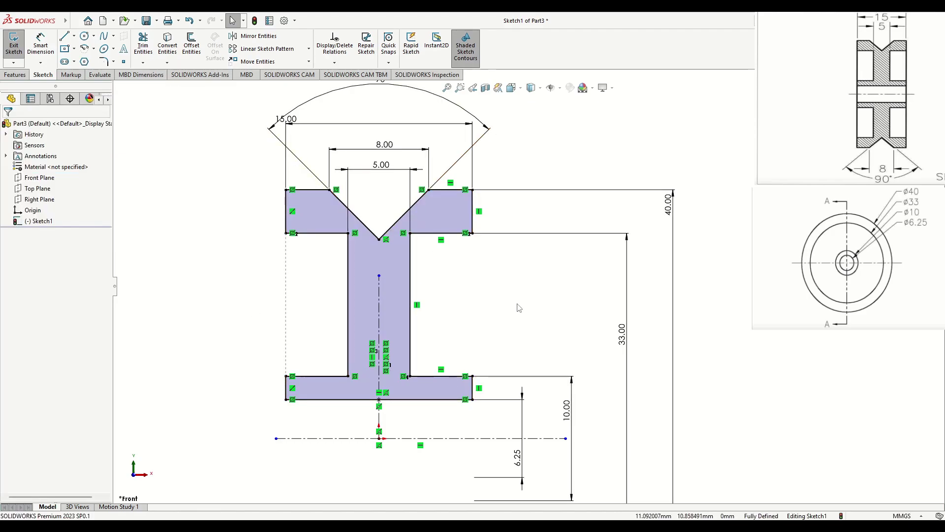
# Step: Revolve the wheel profile 360° about the horizontal centerline to form the pulley body
pyautogui.scroll(4, 517, 308)
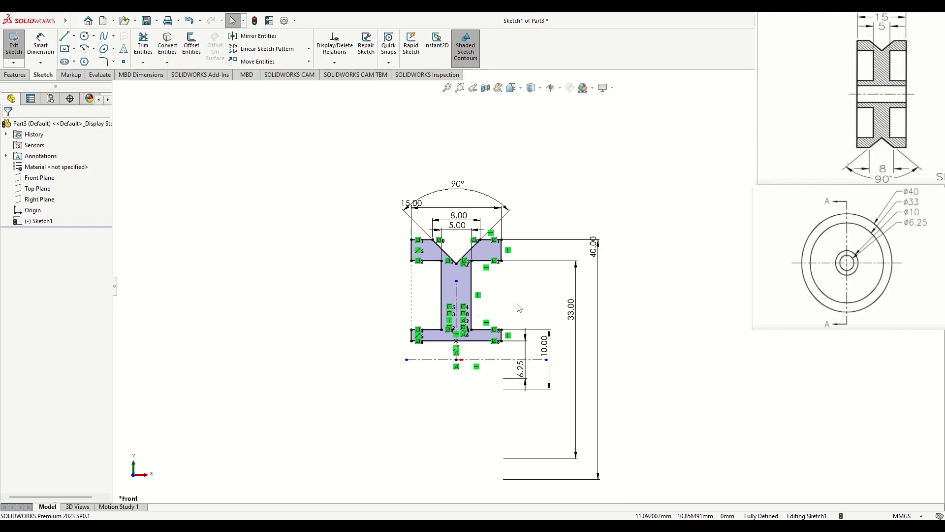
pyautogui.keyDown('ctrl'); pyautogui.moveTo(575, 345); pyautogui.dragTo(518, 323, button='middle'); pyautogui.keyUp('ctrl')
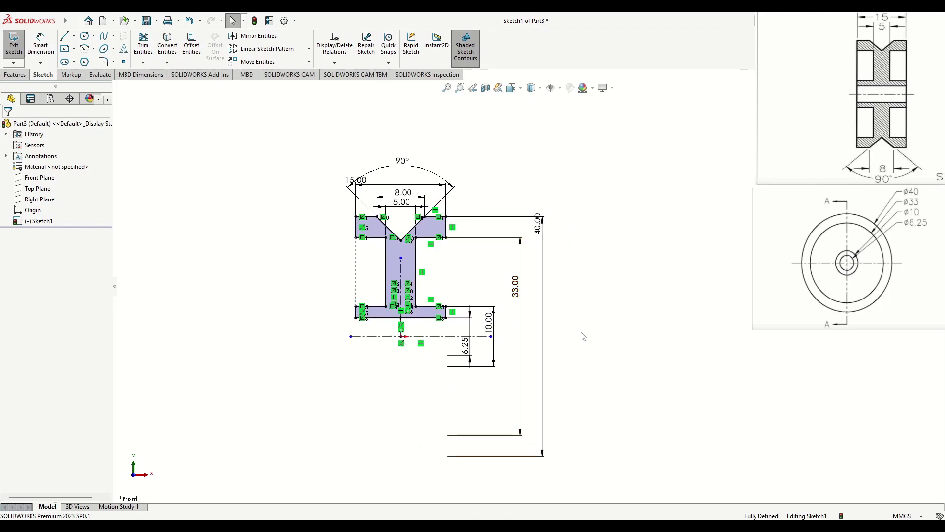
pyautogui.click(14, 75)
pyautogui.click(47, 51)
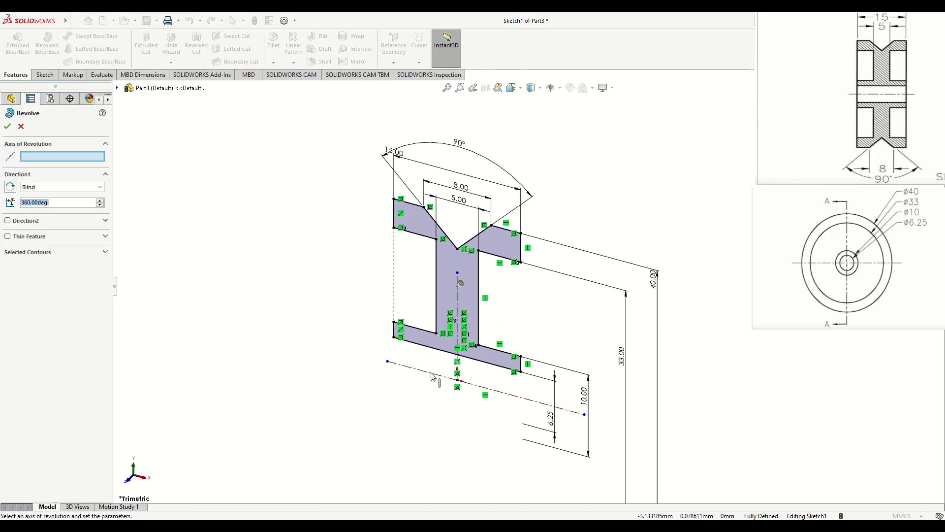
pyautogui.click(431, 373)
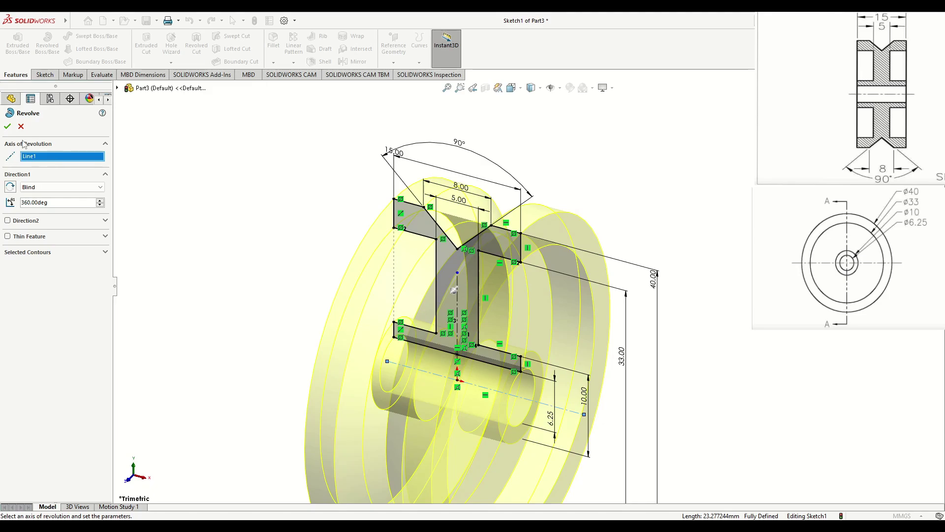
pyautogui.click(7, 127)
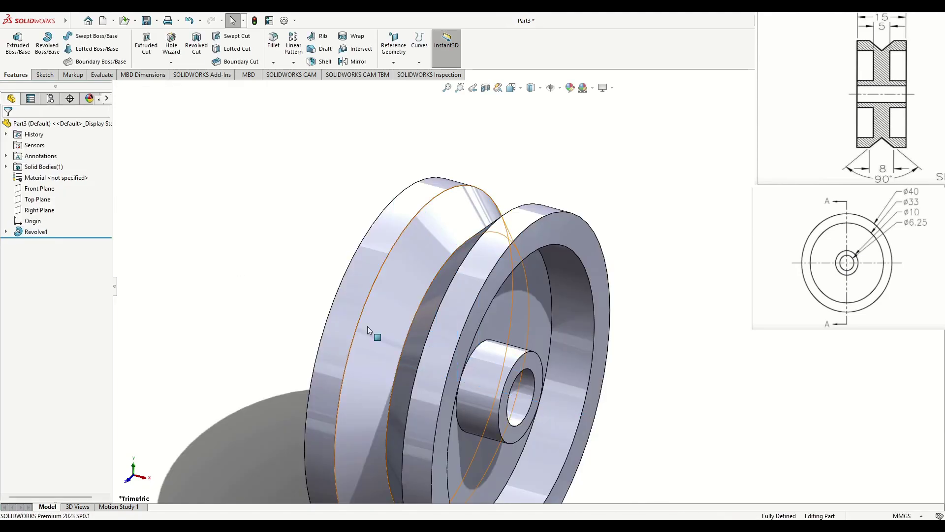
# Step: Save the wheel part as "PUlley" in the Roller Support folder
pyautogui.keyDown('ctrl'); pyautogui.moveTo(408, 368); pyautogui.dragTo(329, 340, button='middle'); pyautogui.keyUp('ctrl')
pyautogui.moveTo(320, 400)
pyautogui.mouseDown(button='middle')
pyautogui.moveTo(431, 316)
pyautogui.moveTo(276, 332)
pyautogui.moveTo(256, 343)
pyautogui.mouseUp(button='middle')
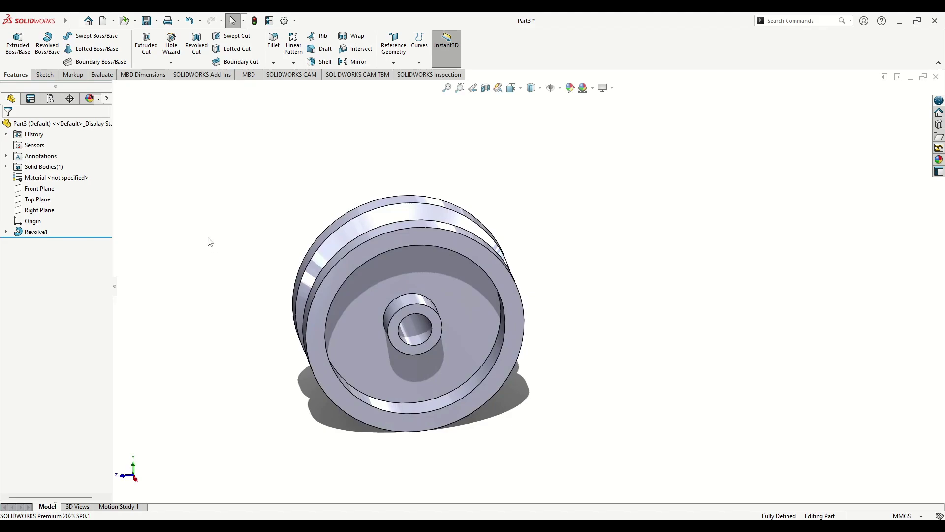
pyautogui.click(157, 20)
pyautogui.click(157, 41)
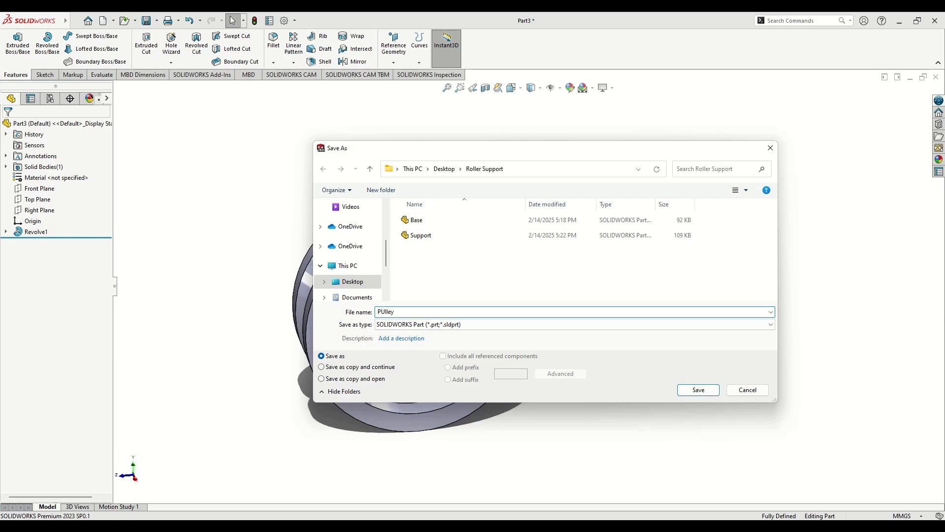
pyautogui.press('Return')
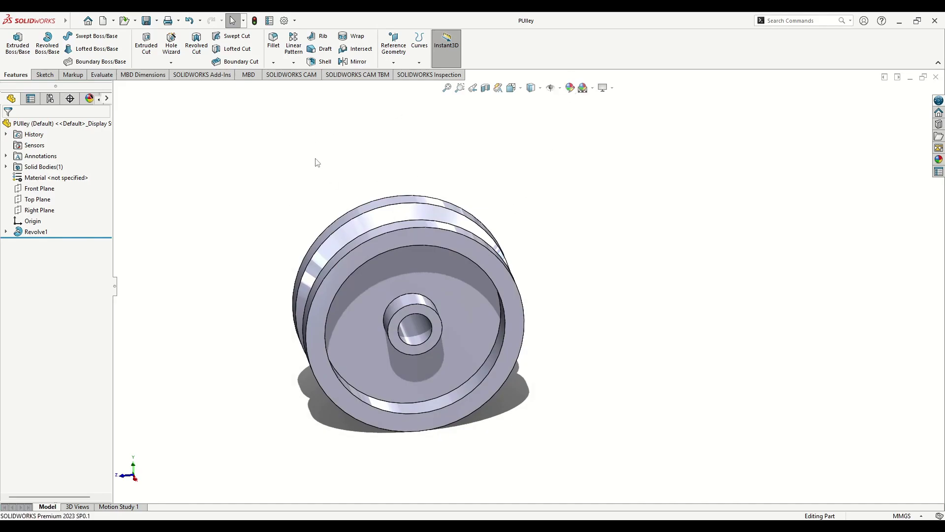
# Step: Create a new part document and give it a plain white background scene
pyautogui.click(98, 23)
pyautogui.click(382, 392)
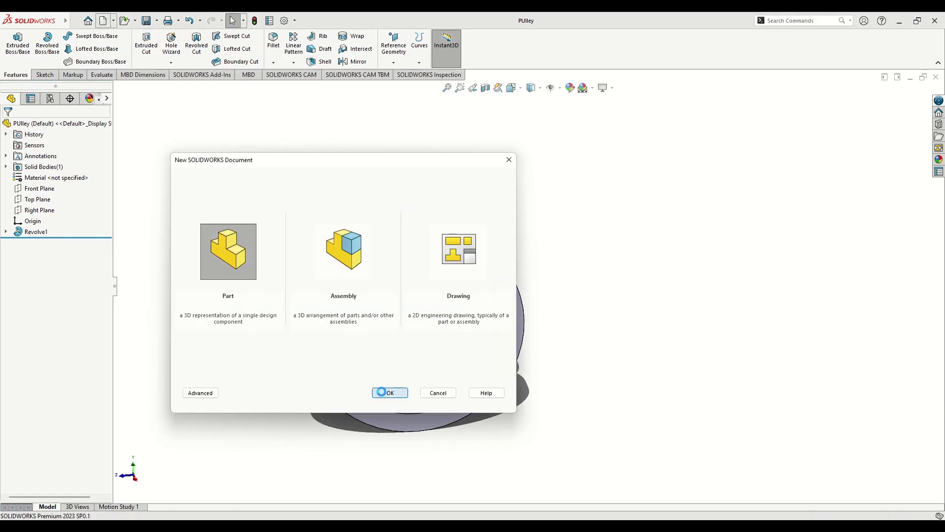
pyautogui.click(591, 92)
pyautogui.click(603, 113)
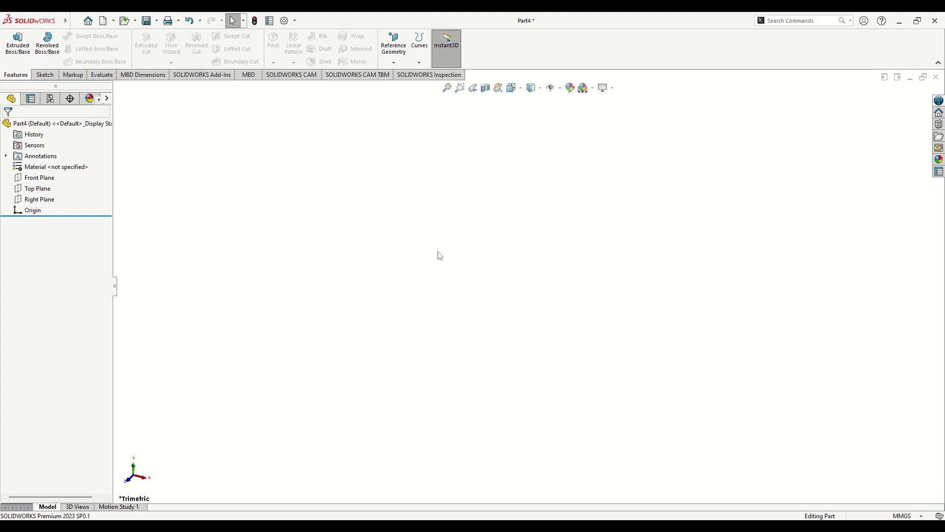
# Step: On the Front Plane, sketch a closed three-step half-profile from the origin, about 93 mm long and 20 mm high at the right-hand head
pyautogui.click(42, 180)
pyautogui.click(51, 166)
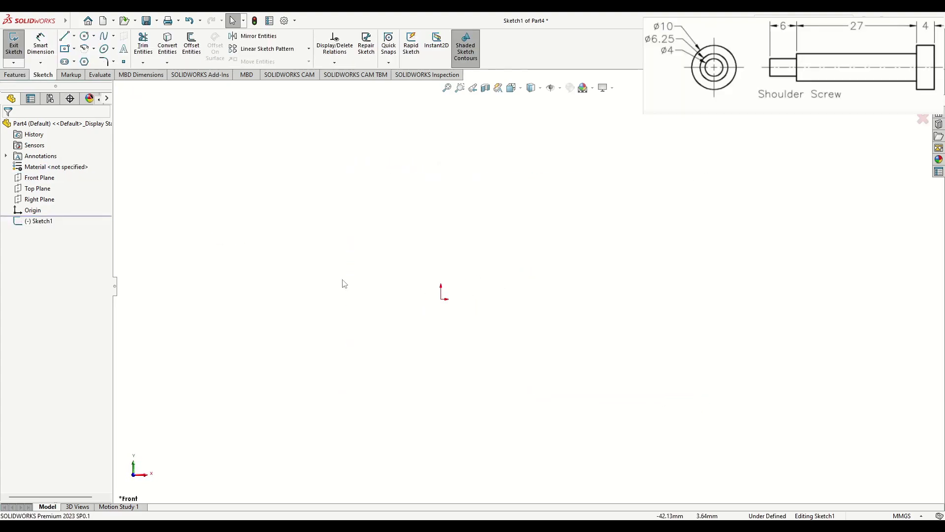
pyautogui.click(64, 36)
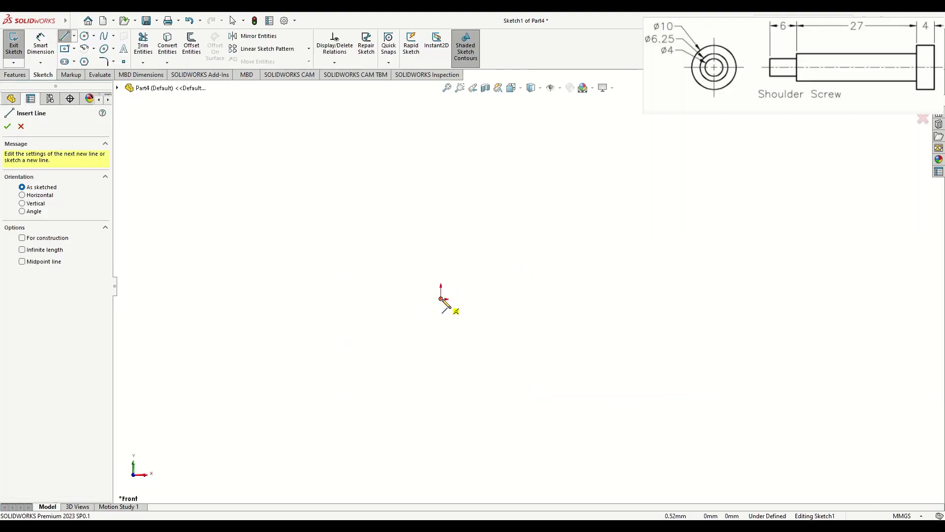
pyautogui.click(443, 298)
pyautogui.click(616, 298)
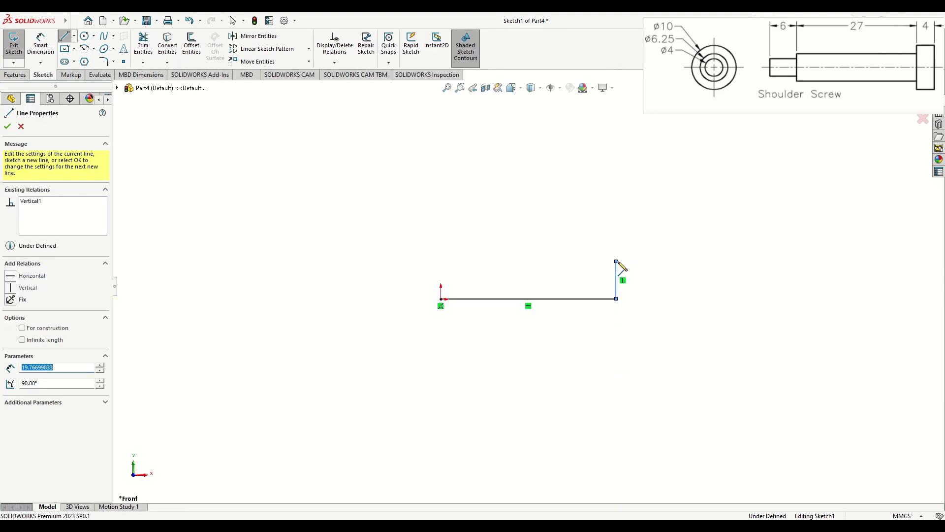
pyautogui.click(616, 261)
pyautogui.click(583, 261)
pyautogui.click(583, 280)
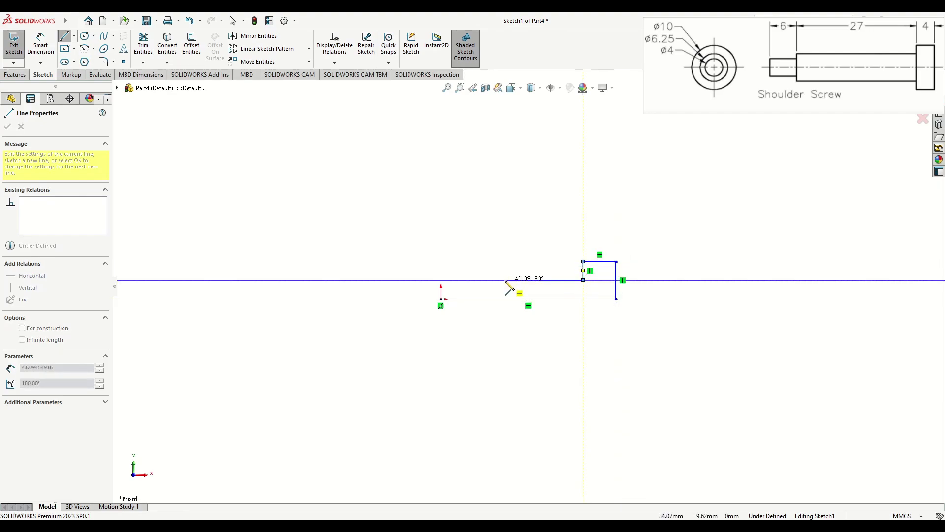
pyautogui.click(505, 279)
pyautogui.click(505, 288)
pyautogui.click(440, 288)
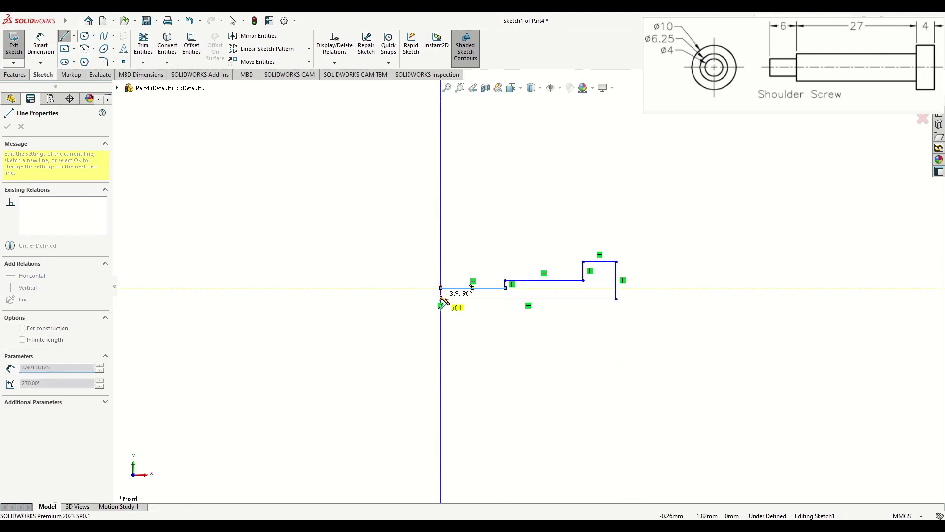
pyautogui.click(441, 298)
pyautogui.rightClick(430, 303)
pyautogui.click(391, 306)
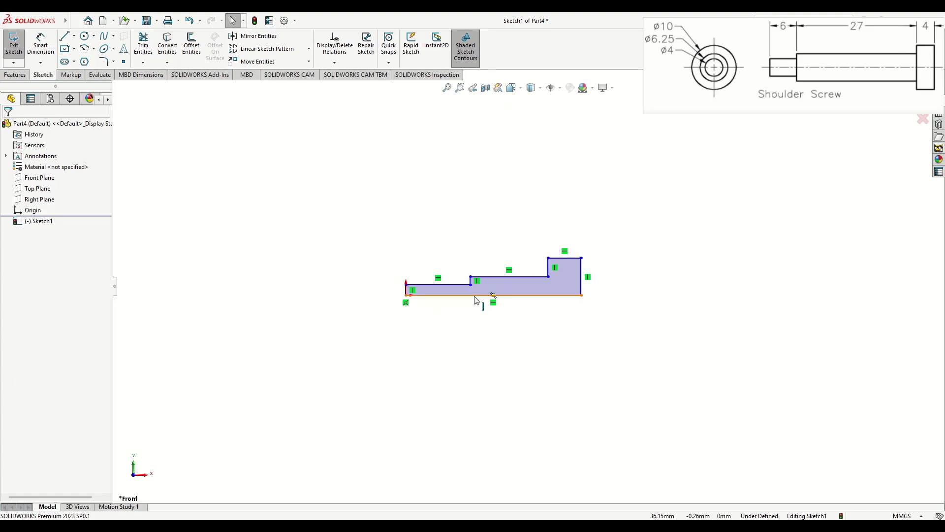
# Step: Dimension the length of the screw head's top line and set it to 4 mm
pyautogui.click(40, 44)
pyautogui.click(565, 258)
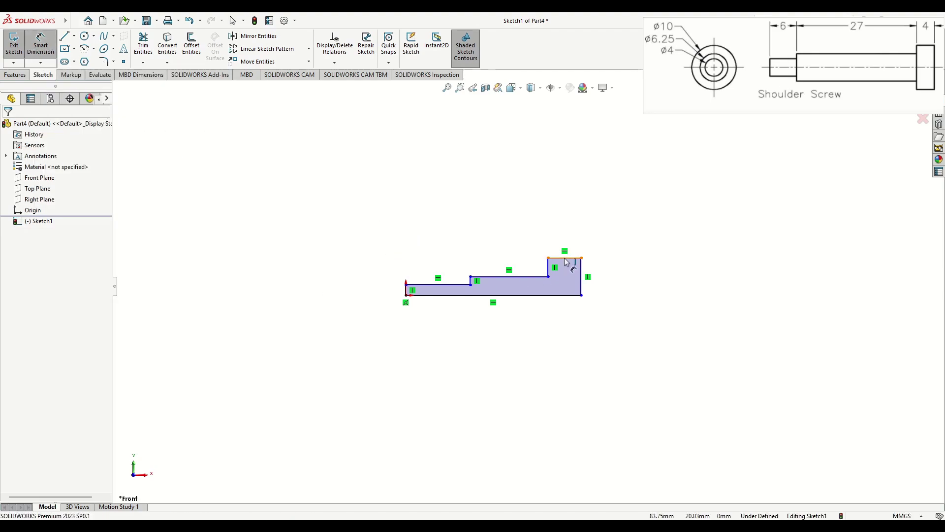
pyautogui.click(569, 205)
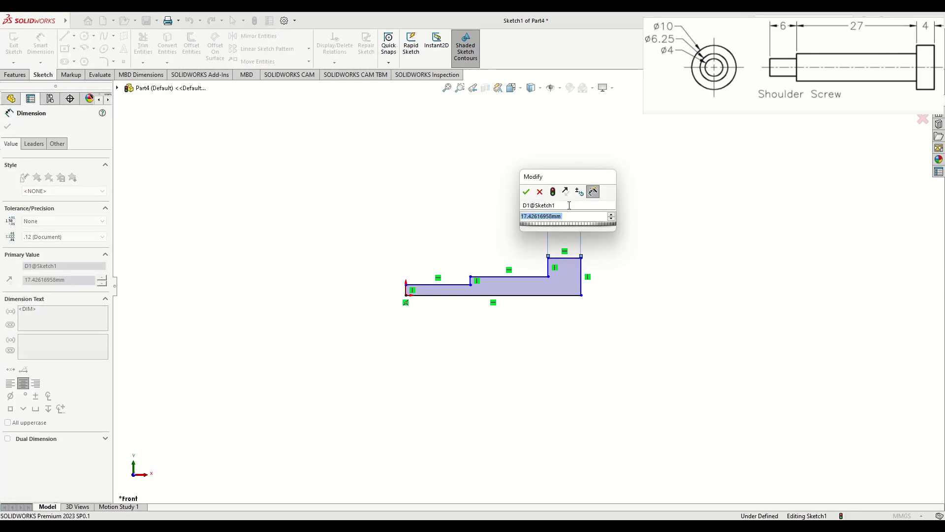
pyautogui.write('4')
pyautogui.press('Return')
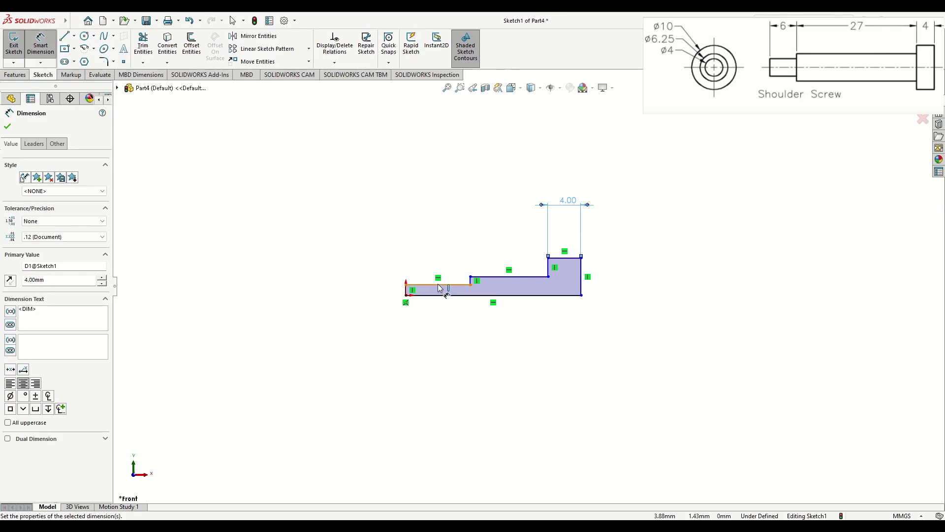
# Step: Dimension the length of the lowest step next to the origin and set it to 6 mm
pyautogui.click(440, 285)
pyautogui.click(418, 236)
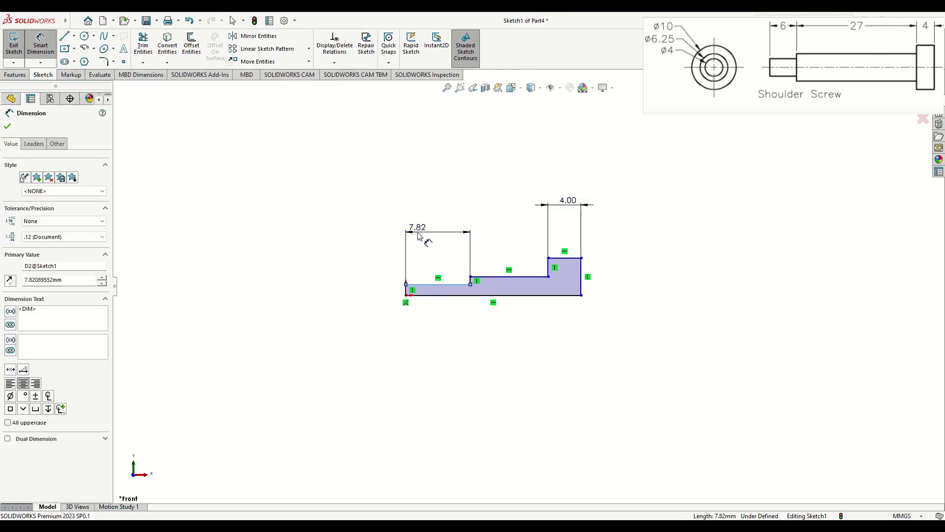
pyautogui.write('6')
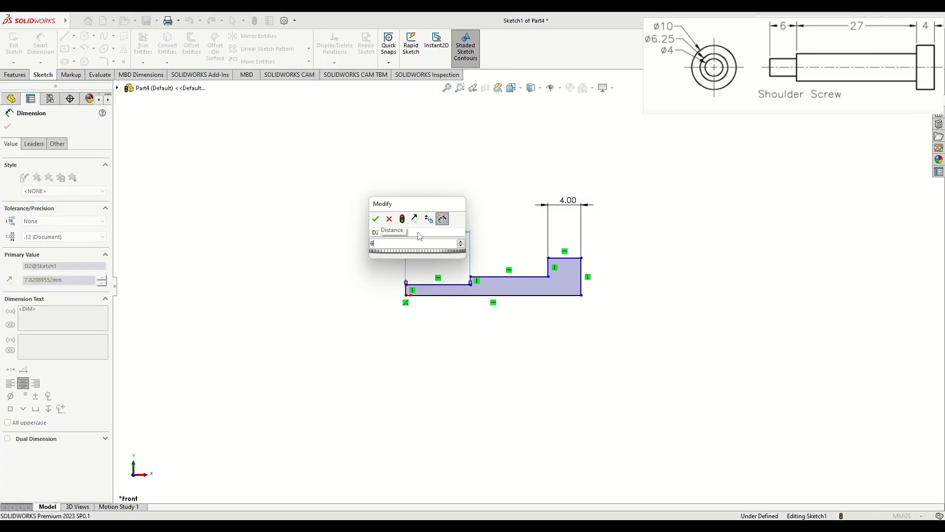
pyautogui.press('Return')
# Step: Dimension the length of the middle shoulder line, set it to 27 mm, and finish dimensioning
pyautogui.click(495, 282)
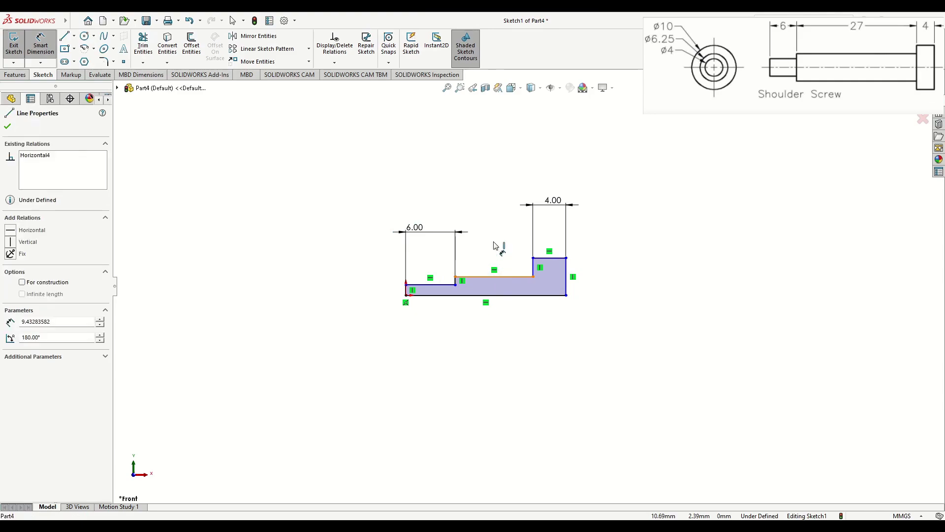
pyautogui.click(494, 219)
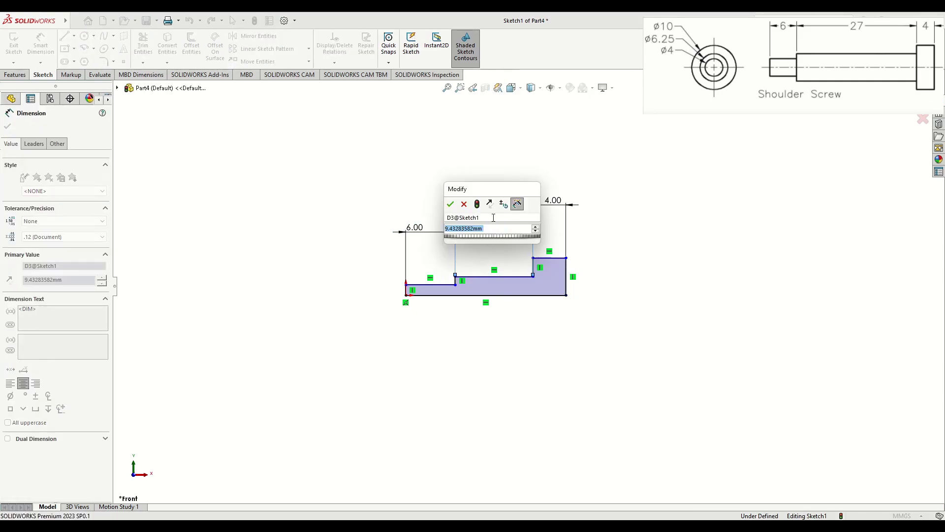
pyautogui.write('27')
pyautogui.press('Return')
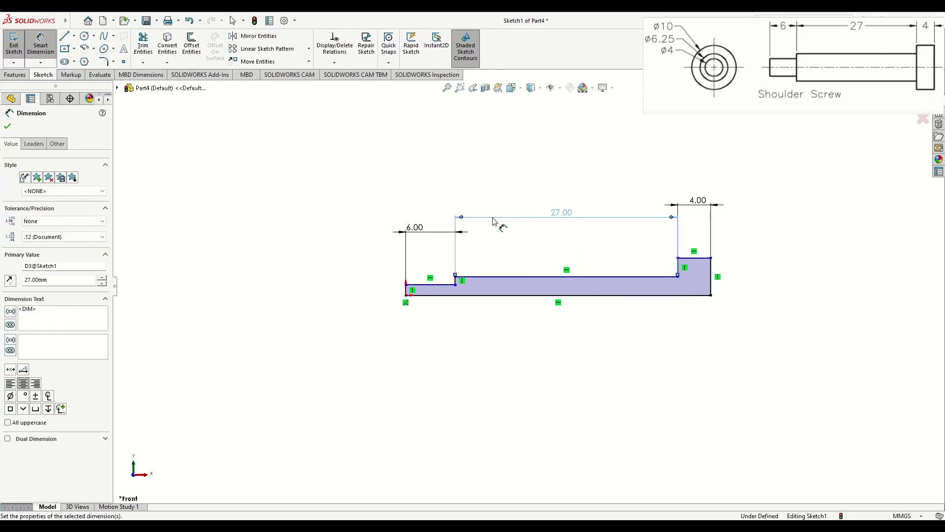
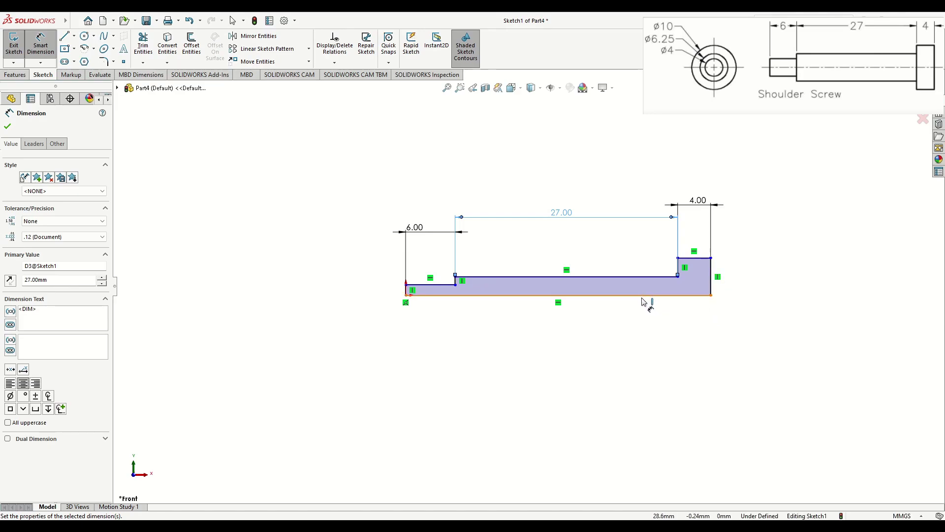
pyautogui.rightClick(337, 288)
pyautogui.click(348, 306)
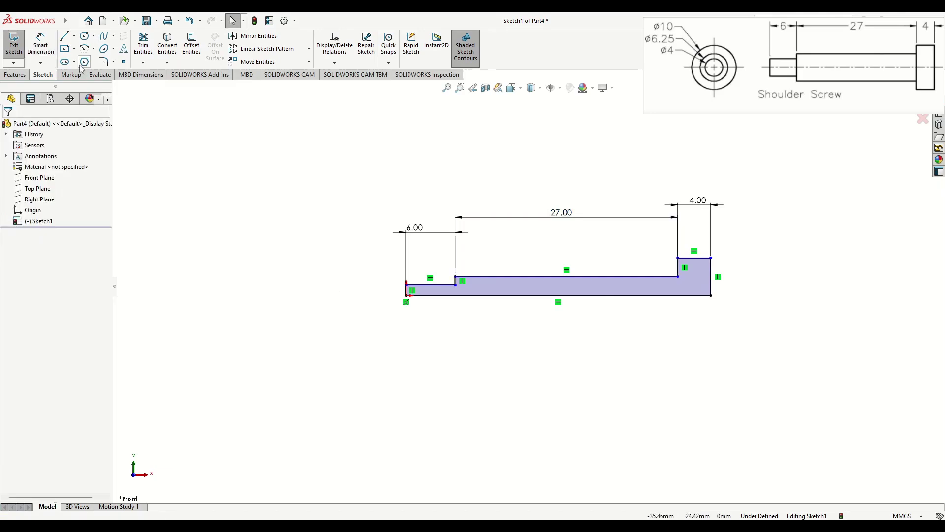
# Step: Draw a horizontal centerline from the origin along the profile's base line, extending past the head
pyautogui.click(74, 36)
pyautogui.click(83, 47)
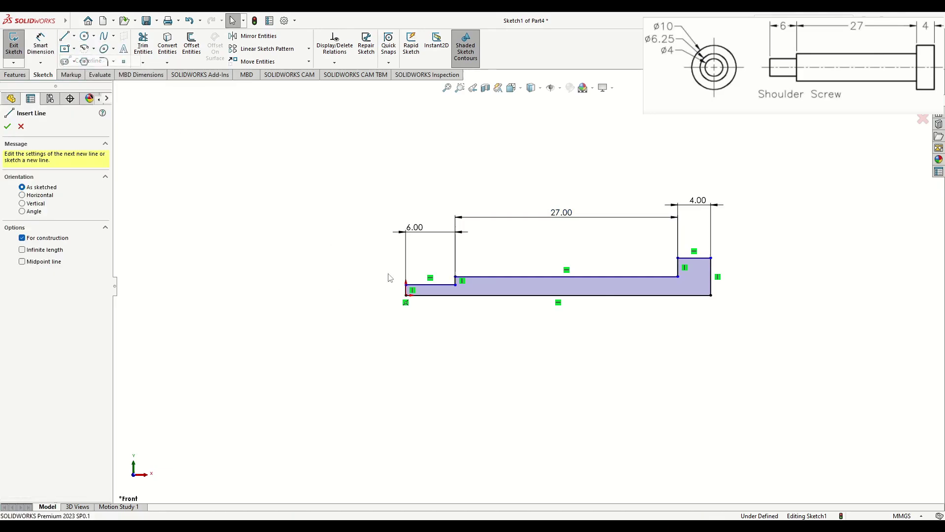
pyautogui.click(405, 295)
pyautogui.click(780, 294)
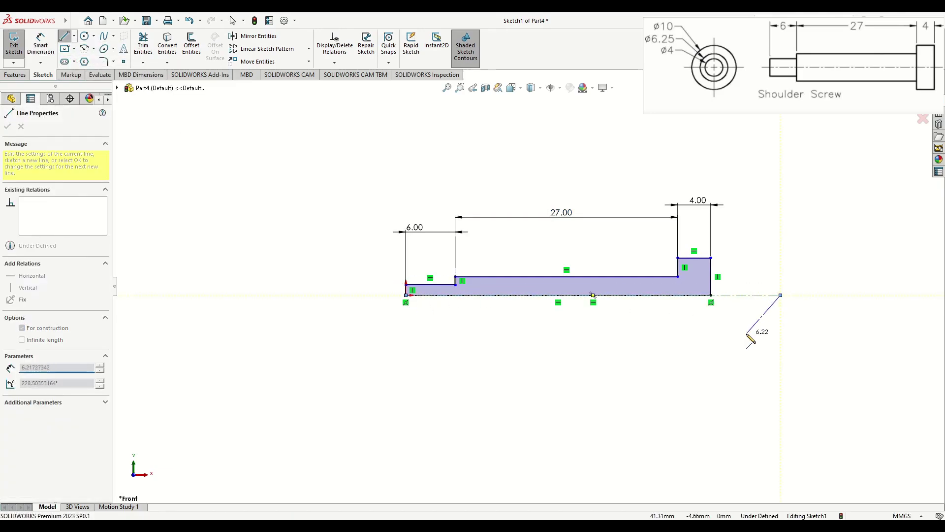
# Step: End the centerline and dimension the screw head's diameter across the centerline, setting it to 10 mm
pyautogui.rightClick(753, 336)
pyautogui.click(755, 340)
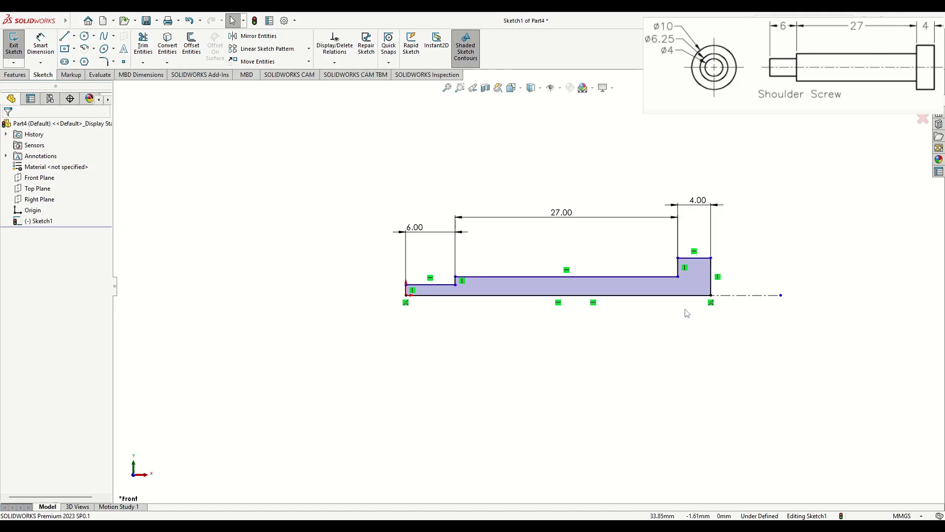
pyautogui.click(41, 45)
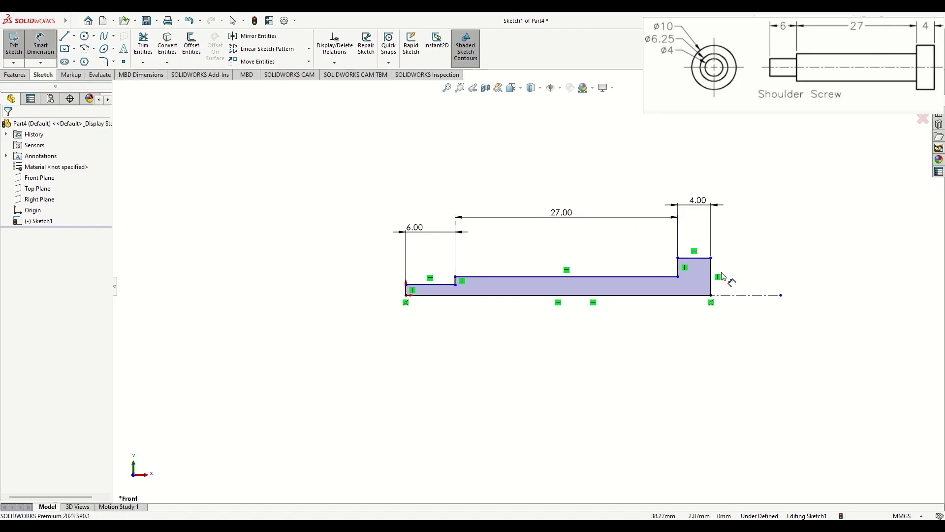
pyautogui.click(705, 265)
pyautogui.click(749, 295)
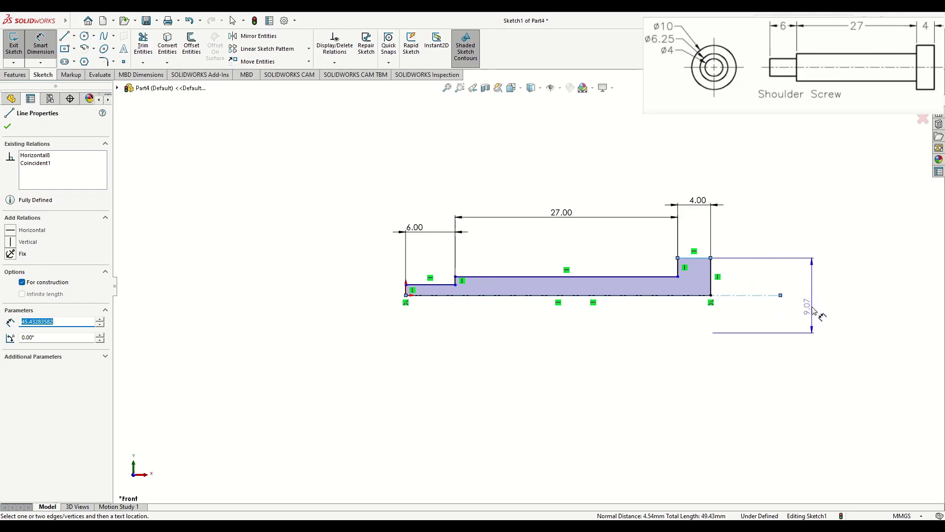
pyautogui.click(814, 310)
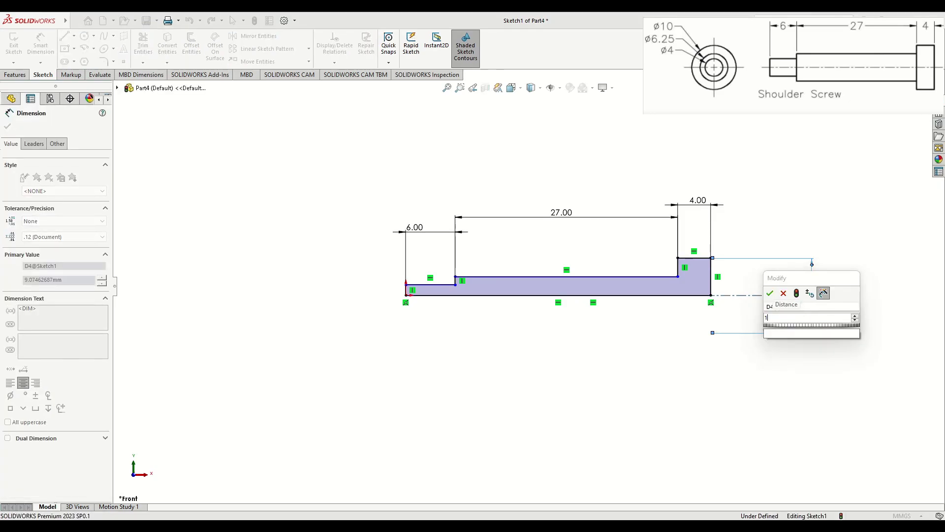
pyautogui.press('Return')
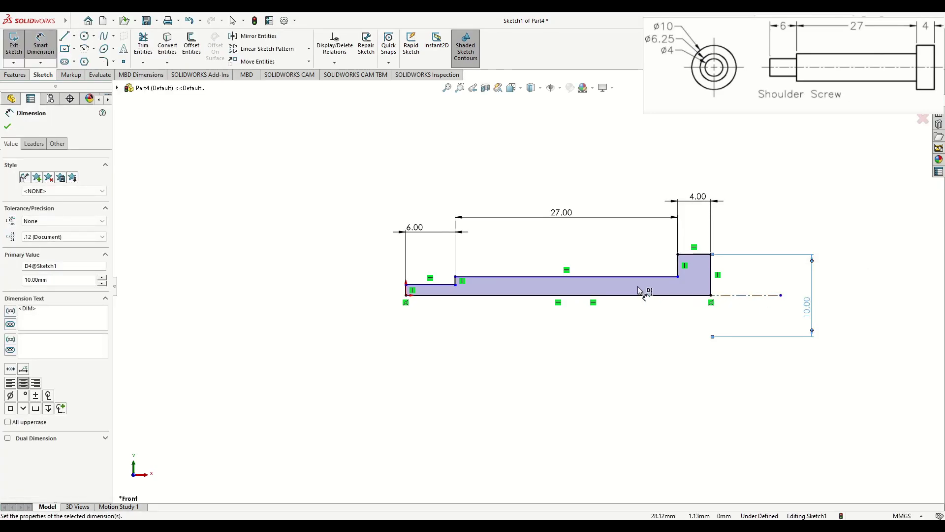
# Step: Dimension the middle shoulder's diameter across the centerline and set it to 6.25 mm
pyautogui.click(637, 277)
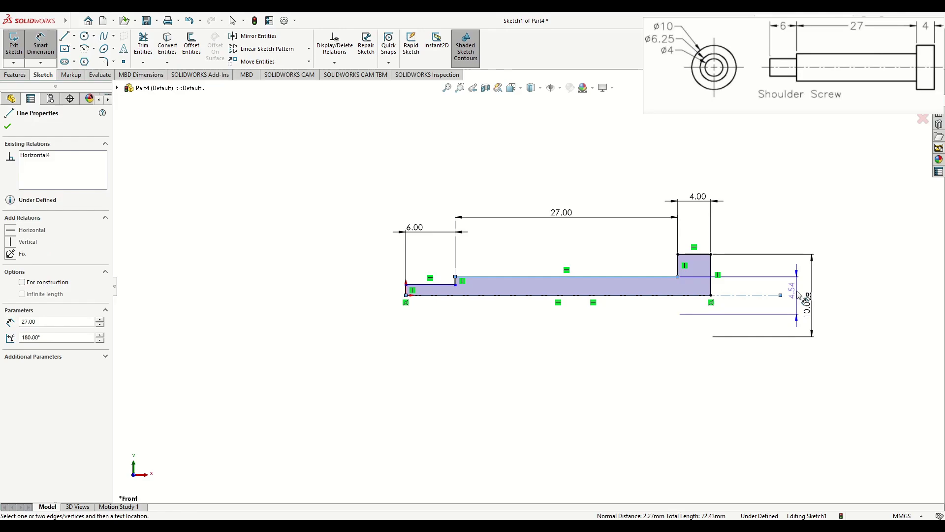
pyautogui.click(799, 295)
pyautogui.click(798, 292)
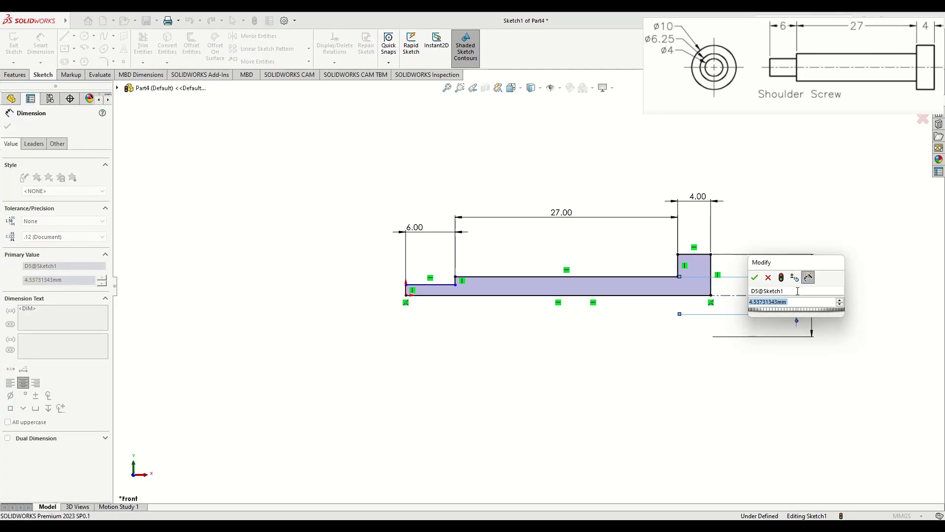
pyautogui.write('6.25')
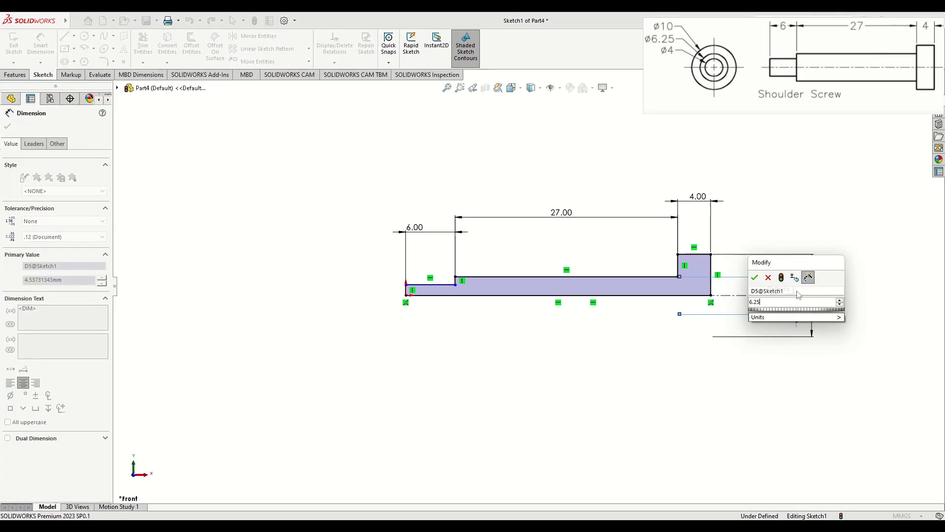
pyautogui.press('Return')
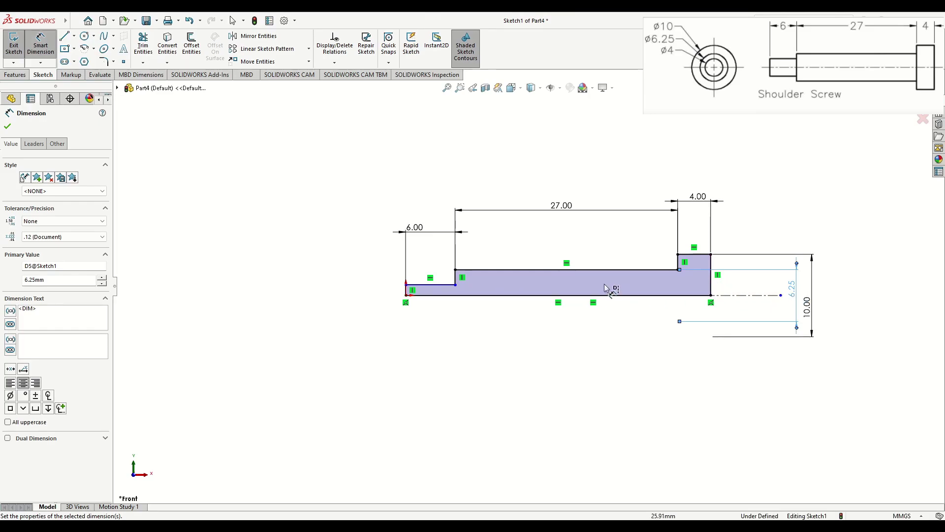
# Step: Dimension the end step's diameter across the centerline, set it to 4 mm, and finish dimensioning
pyautogui.click(444, 286)
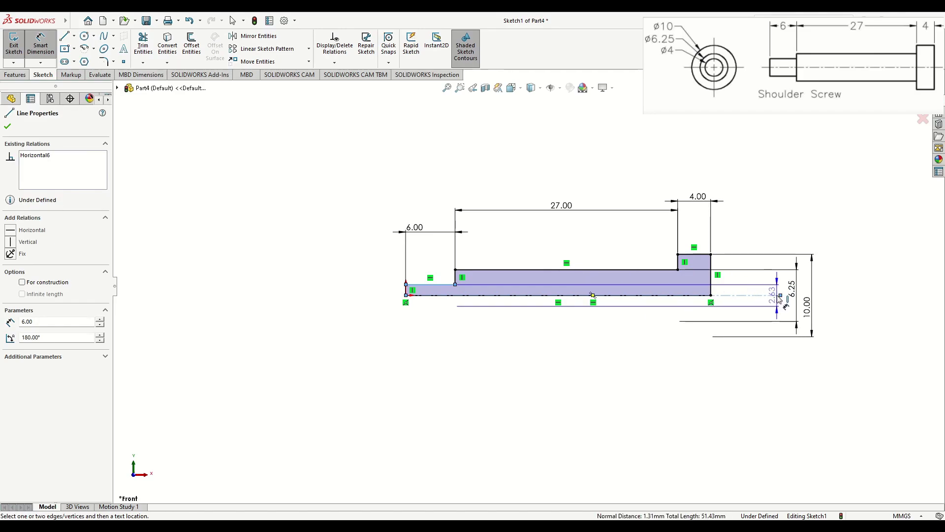
pyautogui.click(772, 297)
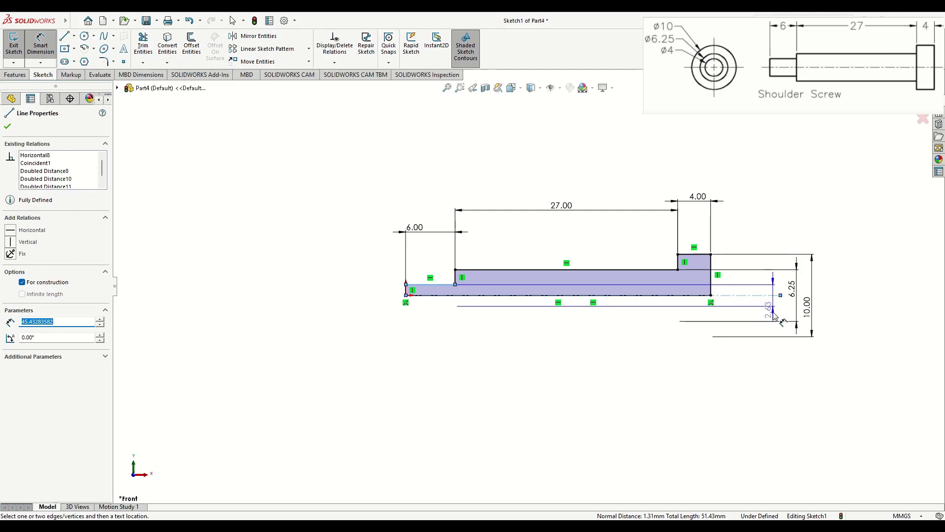
pyautogui.click(776, 350)
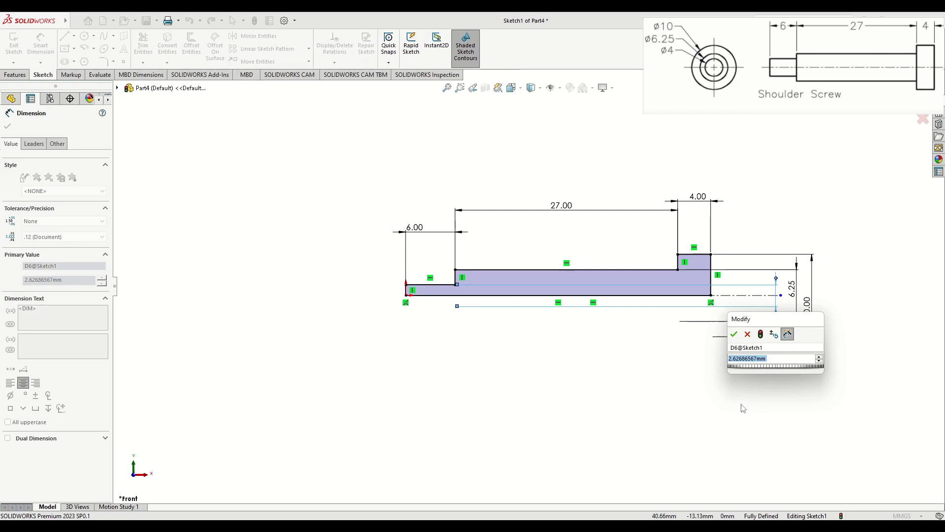
pyautogui.write('4')
pyautogui.press('Return')
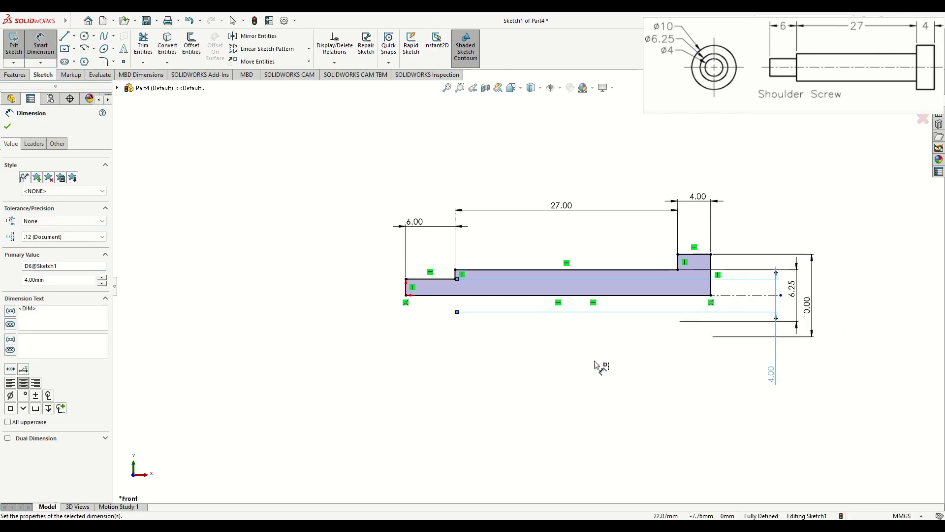
pyautogui.rightClick(517, 366)
pyautogui.click(540, 393)
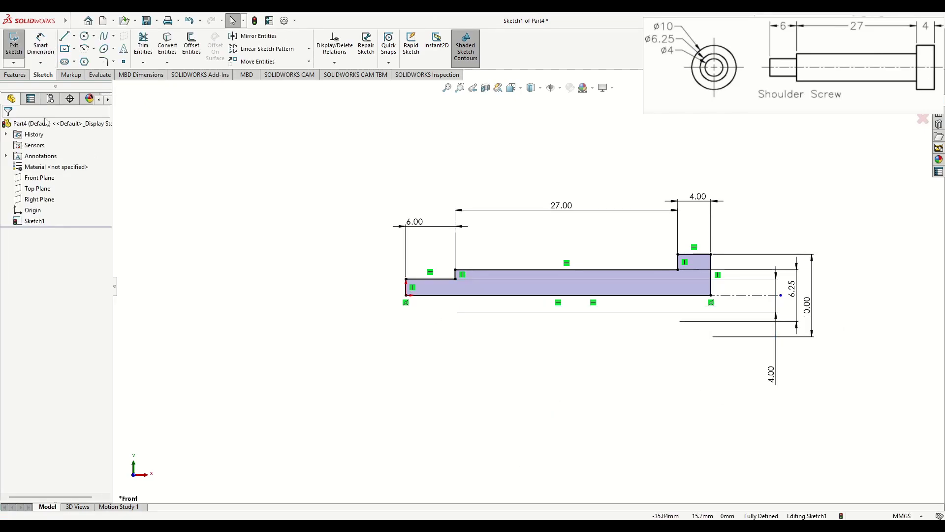
# Step: Revolve the stepped profile 360 degrees about the centerline to make the solid shoulder screw
pyautogui.click(15, 75)
pyautogui.click(47, 48)
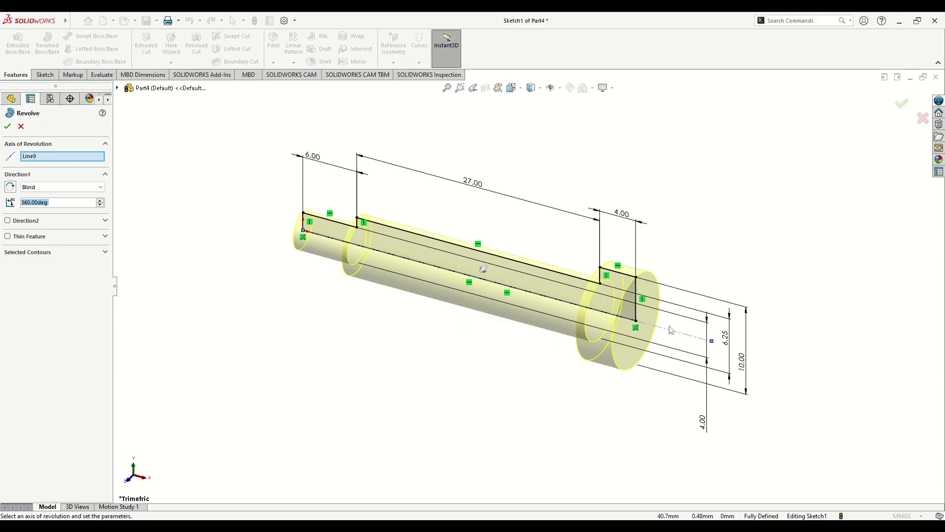
pyautogui.click(7, 127)
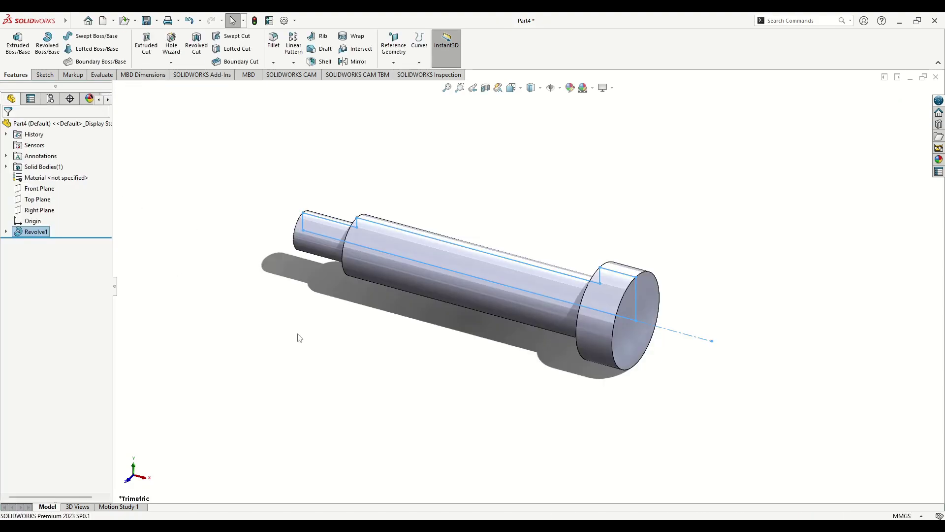
pyautogui.moveTo(411, 376); pyautogui.dragTo(423, 427, button='middle')
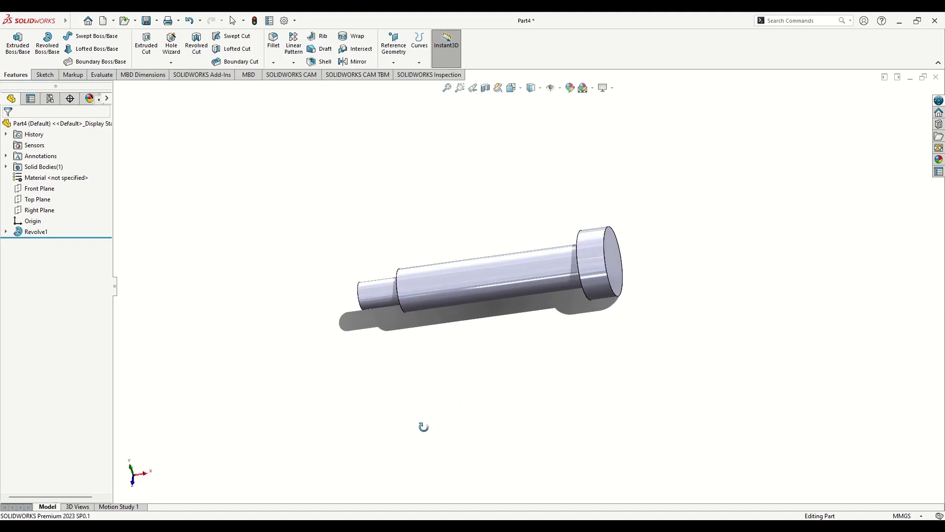
# Step: Save the part as Screw in the Roller Support folder
pyautogui.click(157, 20)
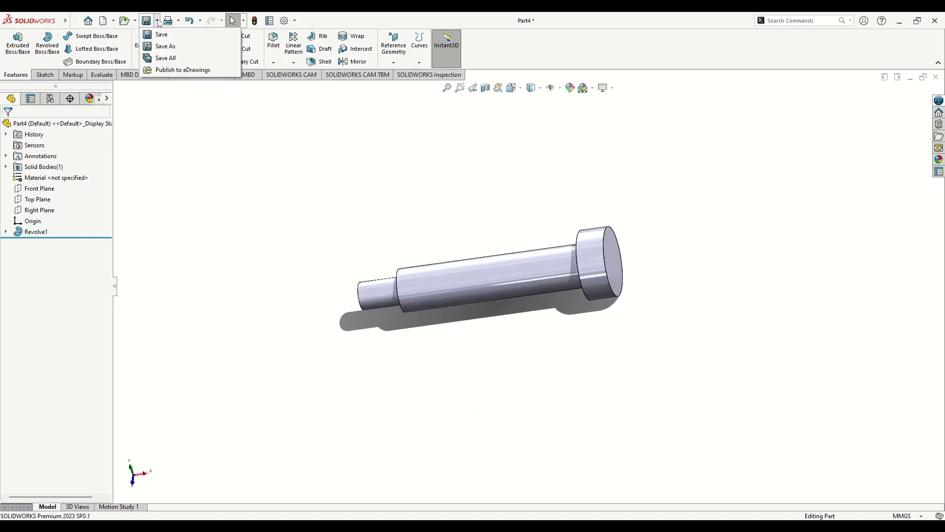
pyautogui.click(166, 48)
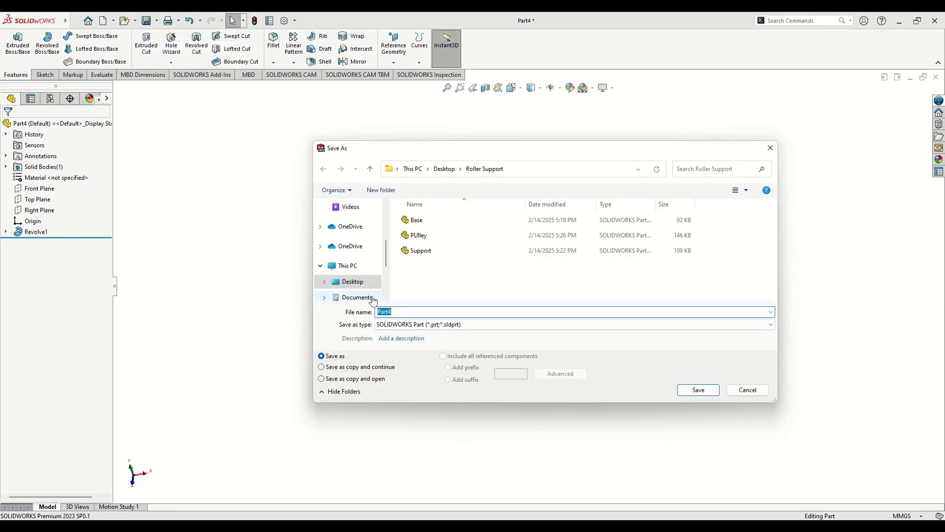
pyautogui.write('Screw')
pyautogui.press('Return')
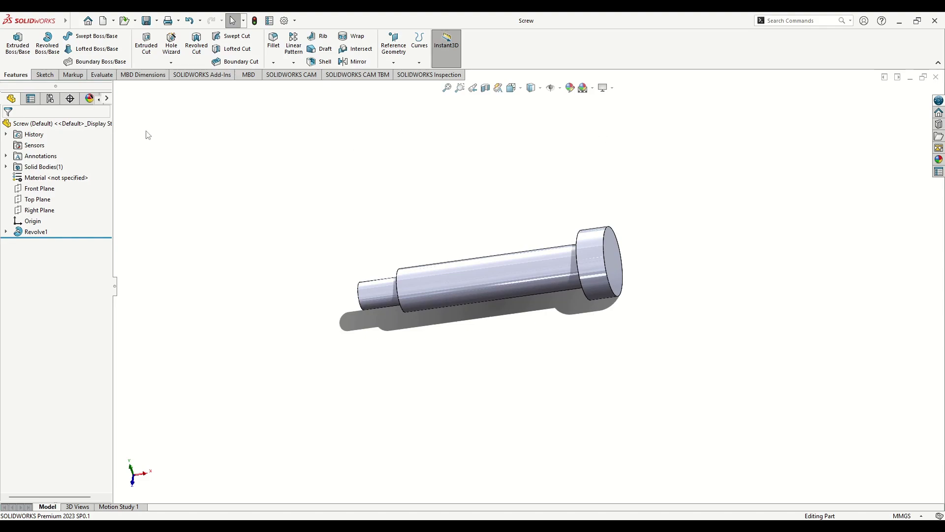
# Step: Create a new part document and apply the Plain White scene to it
pyautogui.click(103, 20)
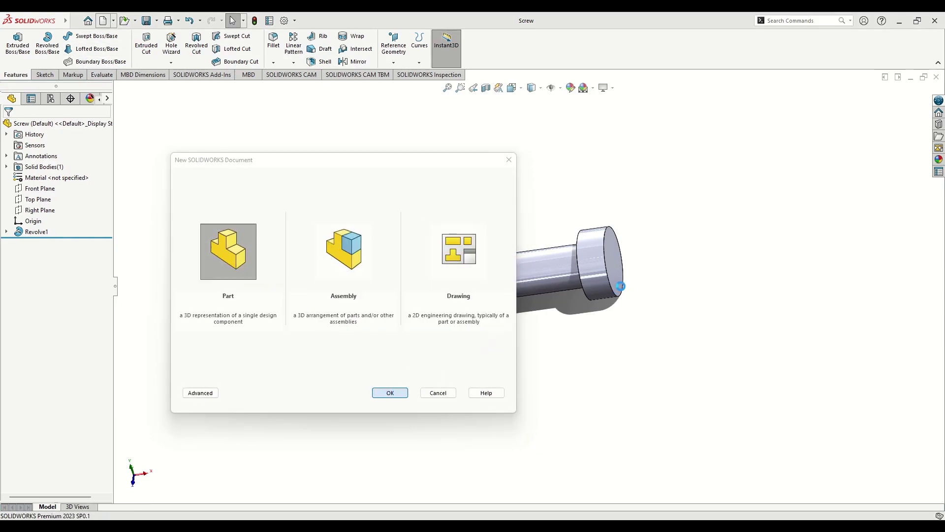
pyautogui.click(390, 392)
pyautogui.click(593, 88)
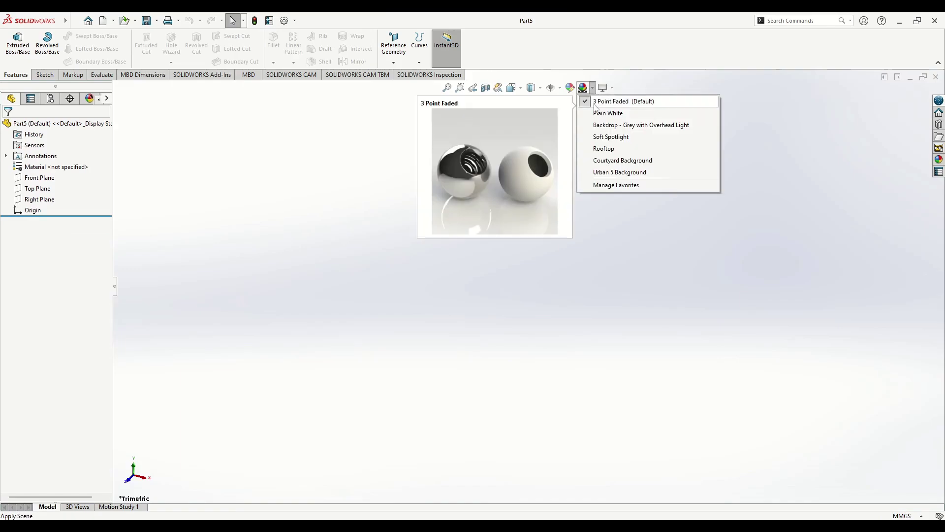
pyautogui.click(608, 114)
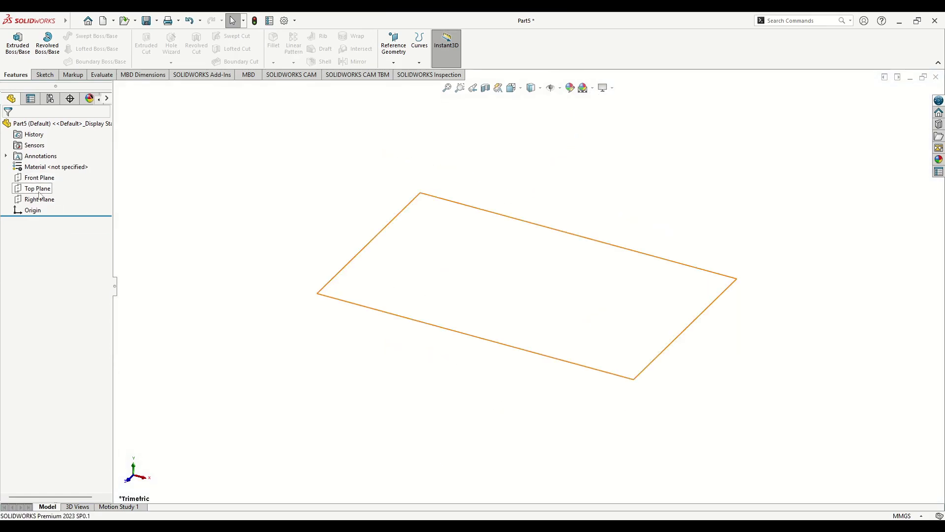
# Step: Start a sketch on the Front Plane of the new part and clear the selection
pyautogui.click(40, 178)
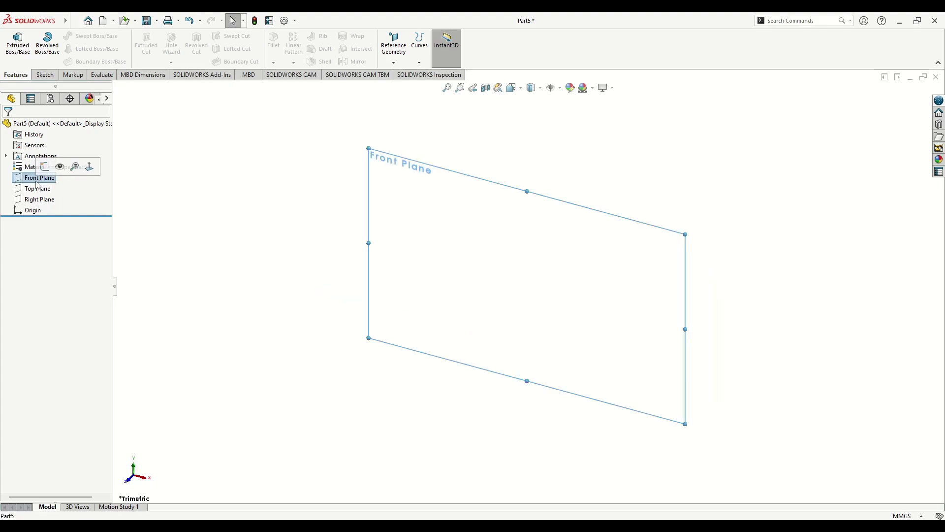
pyautogui.click(98, 167)
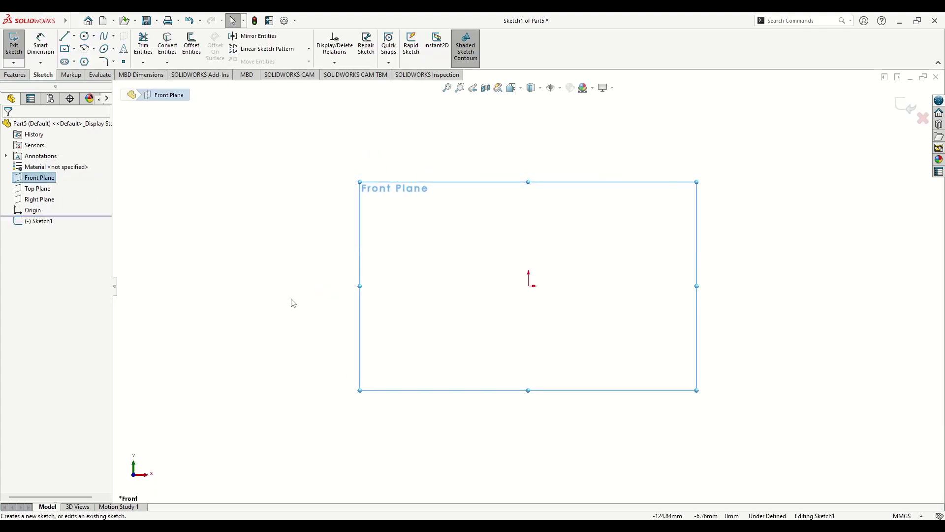
pyautogui.click(126, 114)
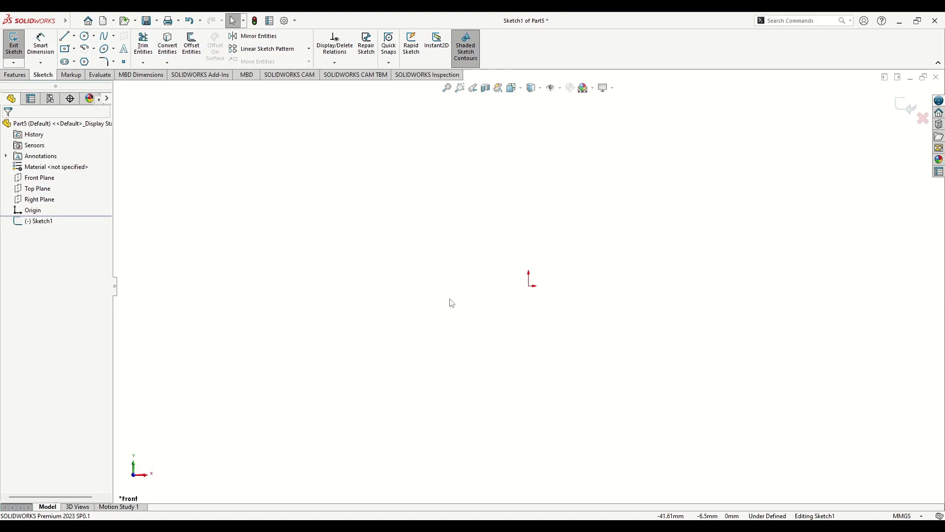
# Step: Sketch a closed stepped bolt half-profile from the origin, about 42 mm high, 21 mm wide at the head and 10.5 mm at the shank
pyautogui.click(64, 36)
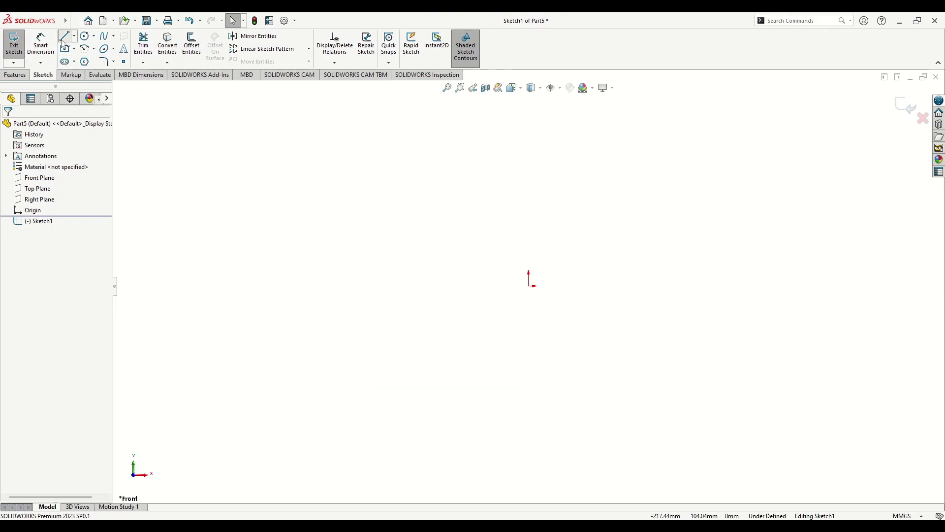
pyautogui.click(528, 285)
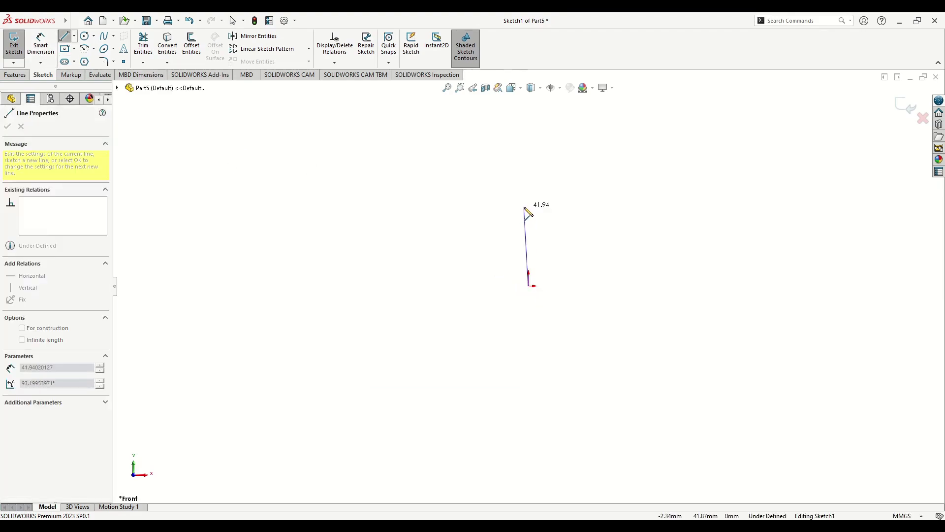
pyautogui.click(529, 207)
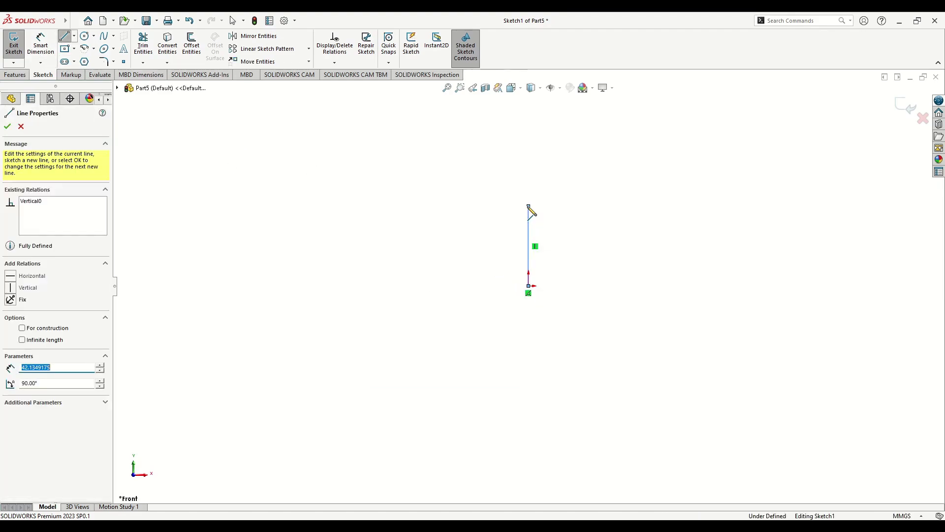
pyautogui.click(489, 206)
pyautogui.click(488, 231)
pyautogui.click(509, 231)
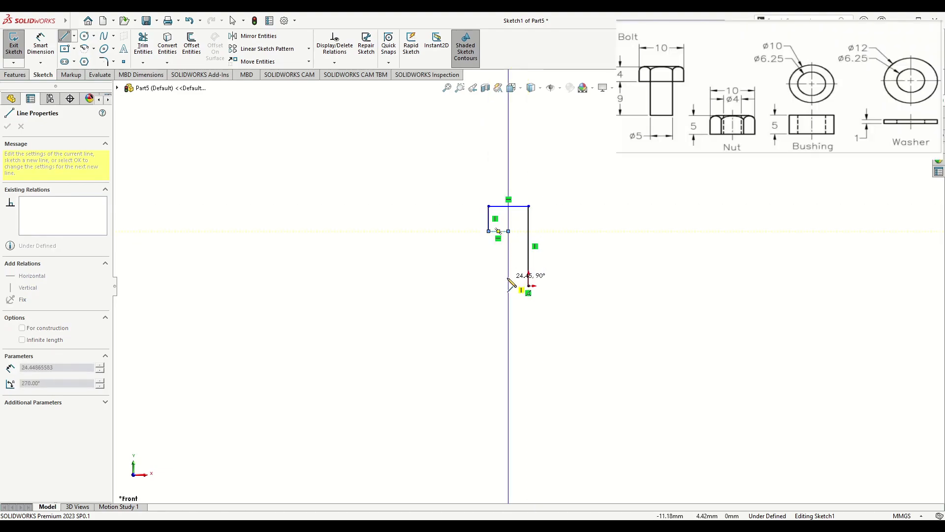
pyautogui.click(509, 285)
pyautogui.click(528, 285)
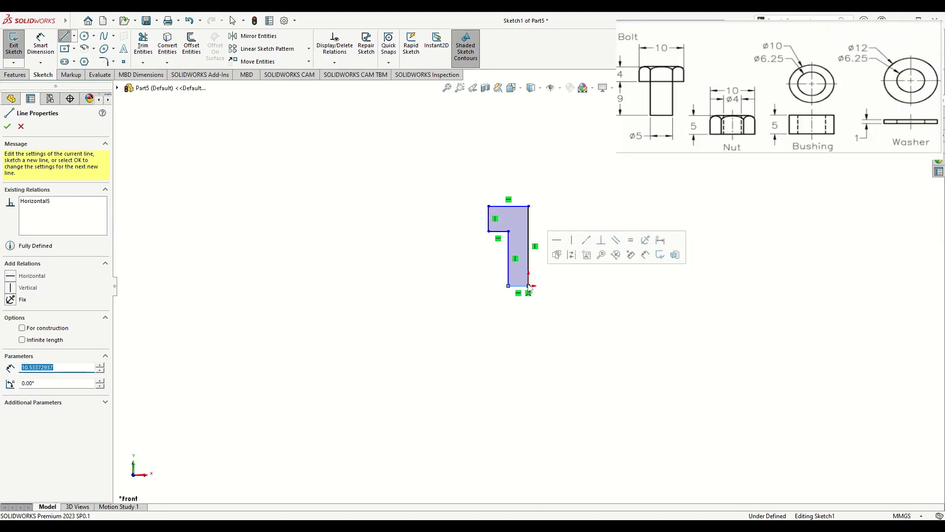
pyautogui.rightClick(441, 289)
pyautogui.click(442, 275)
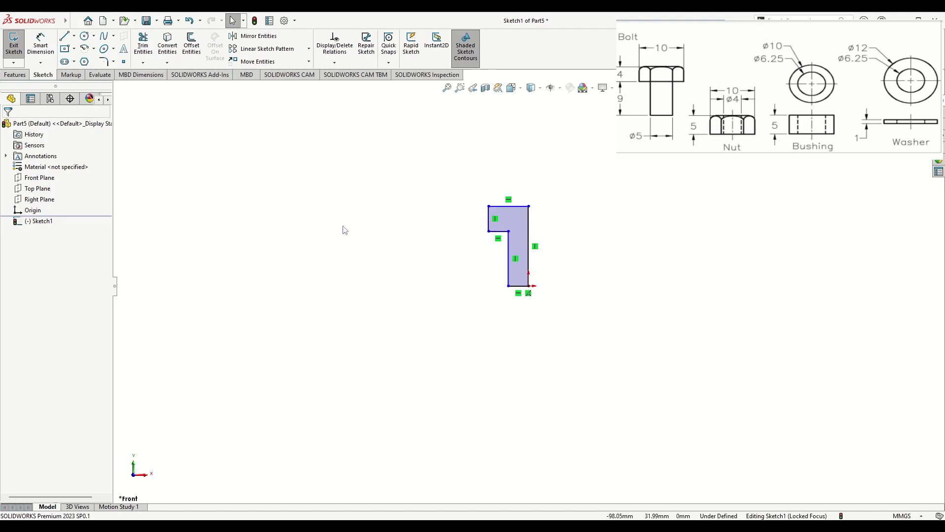
# Step: Dimension the top edge of the bolt half-profile to 5 mm as the head's half-width
pyautogui.click(41, 45)
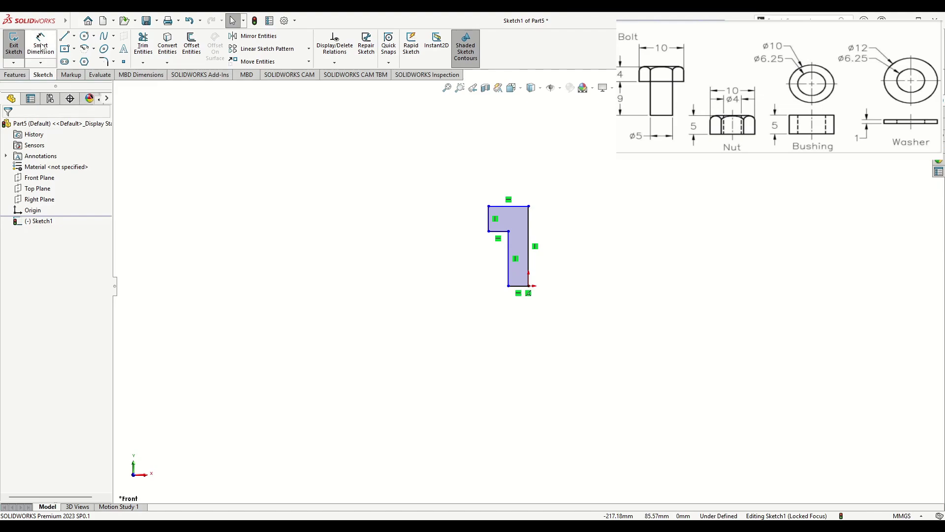
pyautogui.click(510, 209)
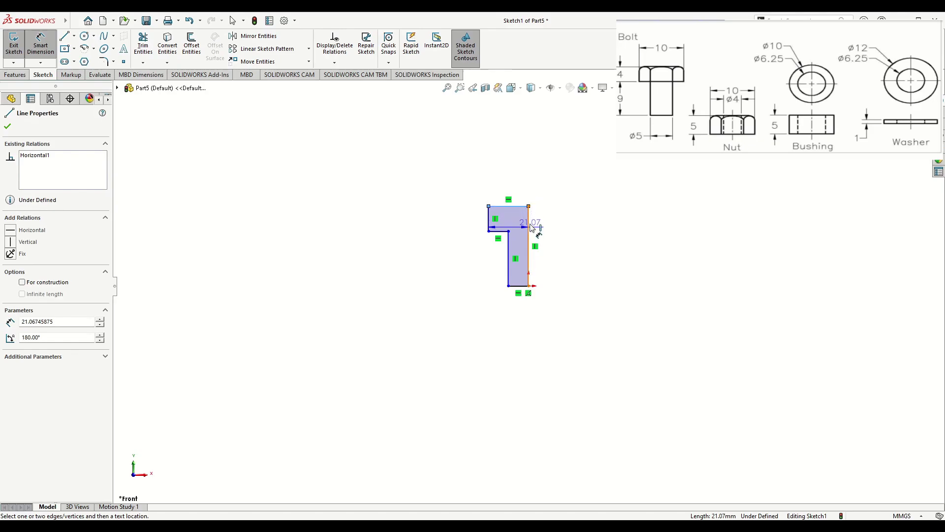
pyautogui.click(454, 182)
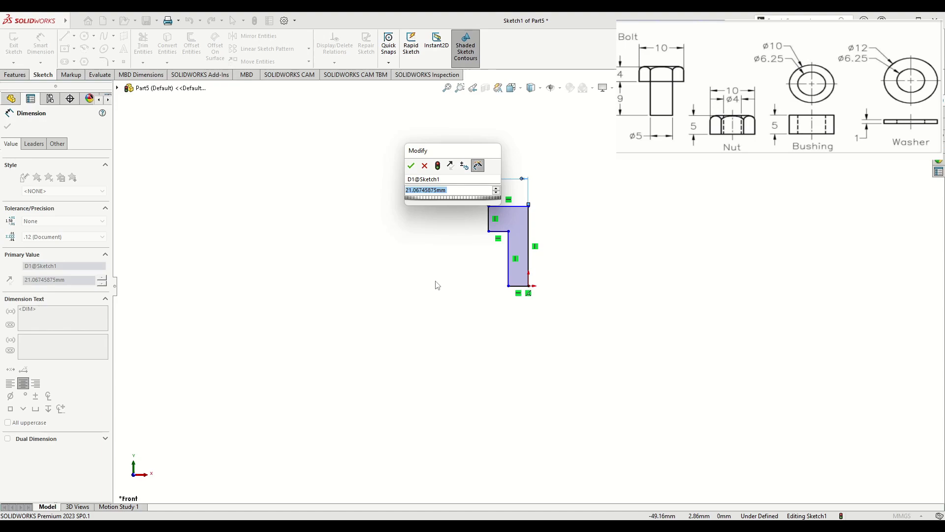
pyautogui.write('5')
pyautogui.press('Return')
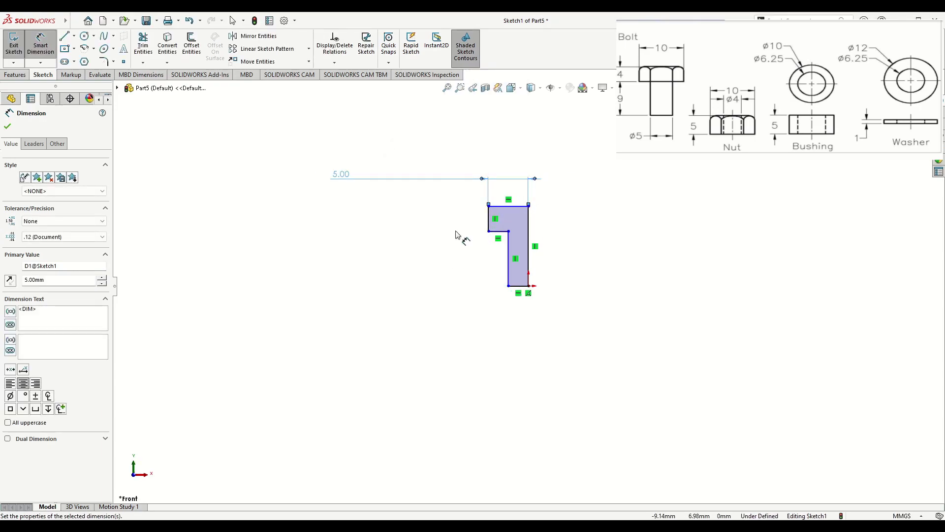
# Step: Dimension the shank's half-width between its outer edge and the centre edge as 5/2 mm
pyautogui.click(510, 252)
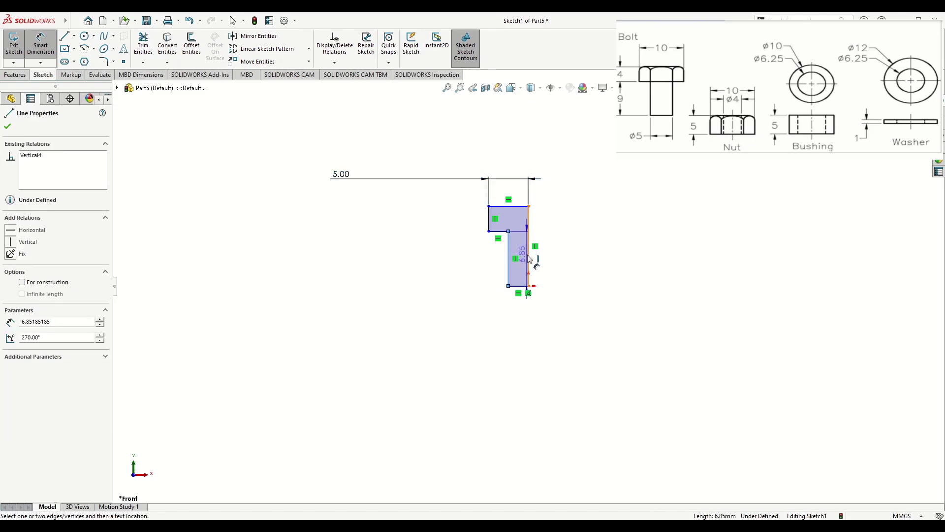
pyautogui.click(528, 276)
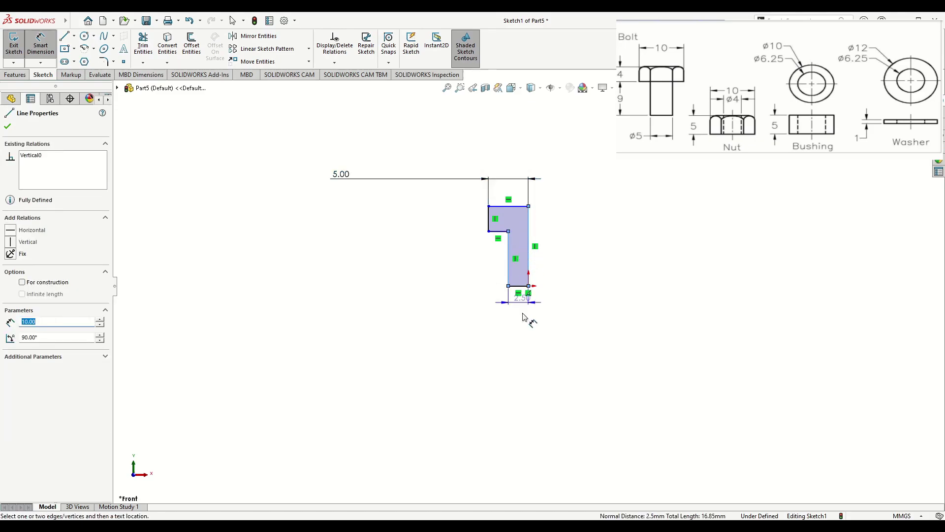
pyautogui.click(484, 335)
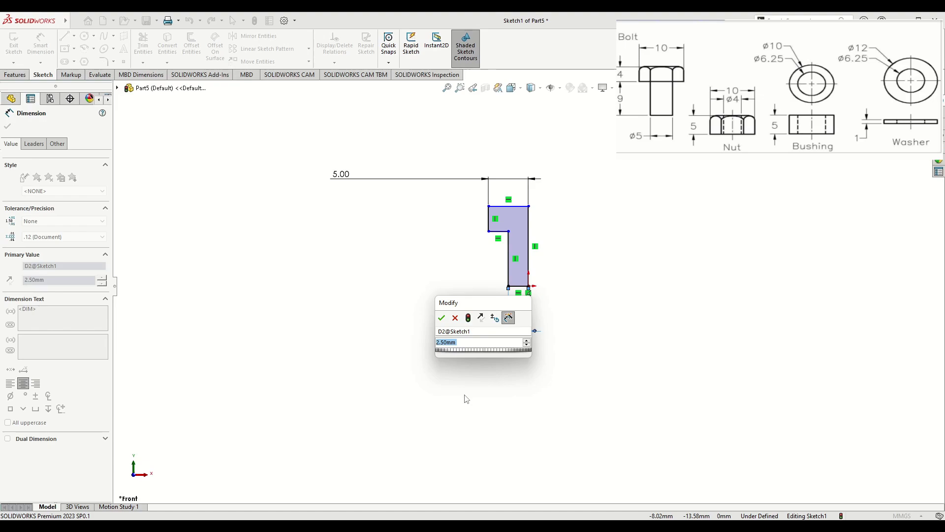
pyautogui.write('5/')
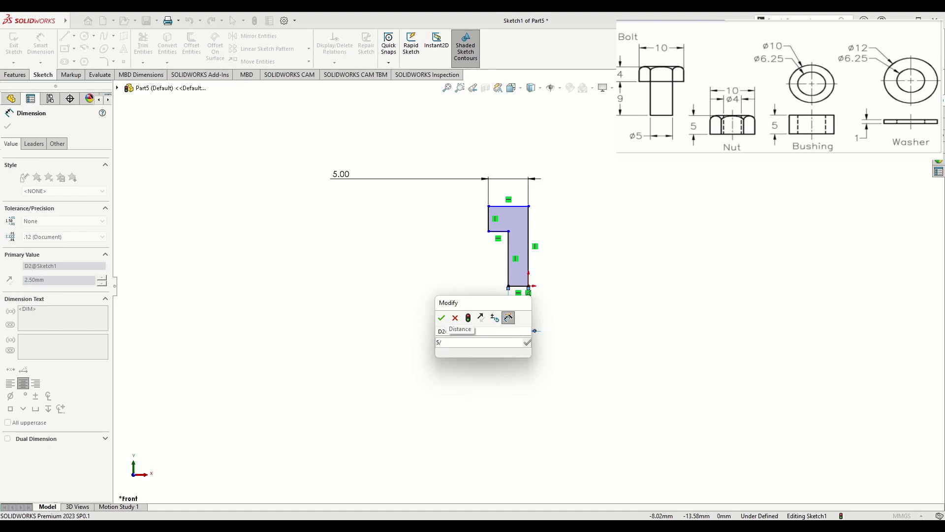
pyautogui.write('2')
pyautogui.press('Return')
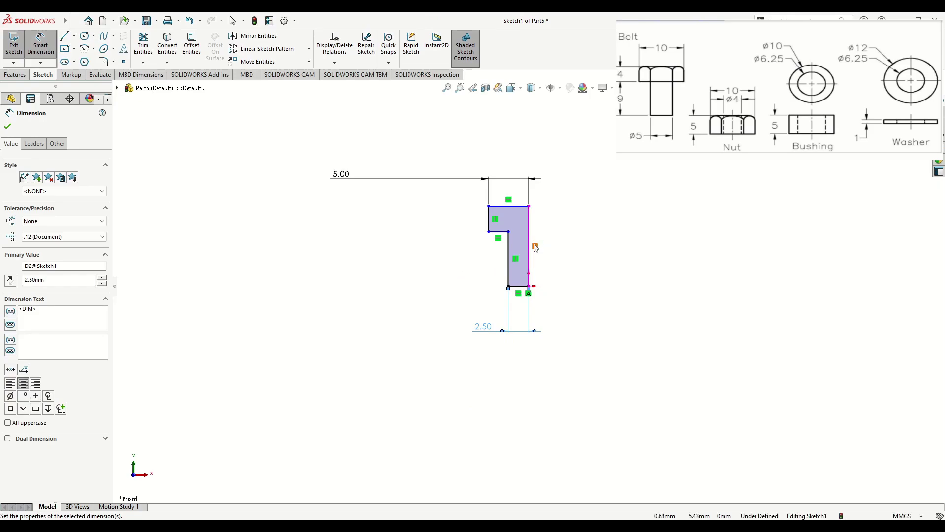
# Step: Dimension the head's outer vertical edge to a height of 4 mm
pyautogui.click(489, 219)
pyautogui.click(421, 230)
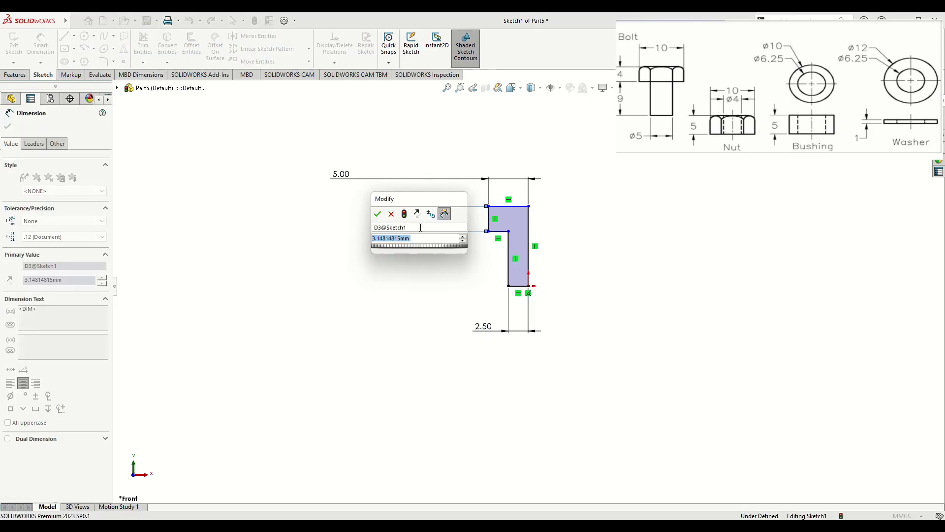
pyautogui.write('4')
pyautogui.press('Return')
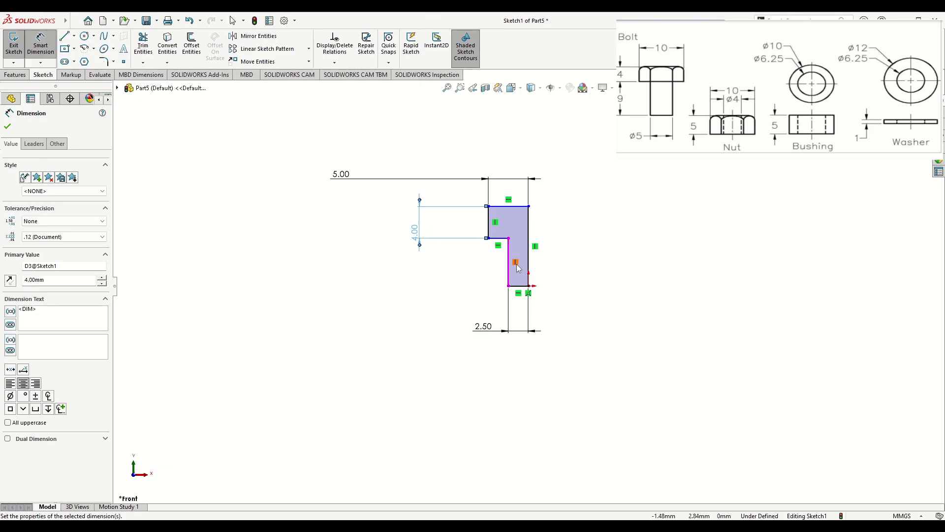
# Step: Dimension the shank's outer vertical edge to 9 mm and finish dimensioning
pyautogui.click(511, 267)
pyautogui.click(379, 264)
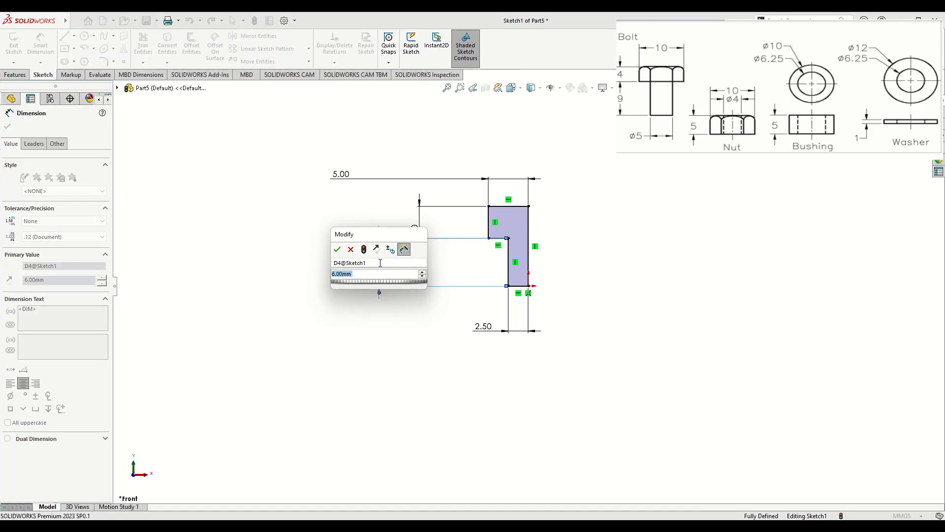
pyautogui.write('9')
pyautogui.press('Return')
pyautogui.rightClick(309, 195)
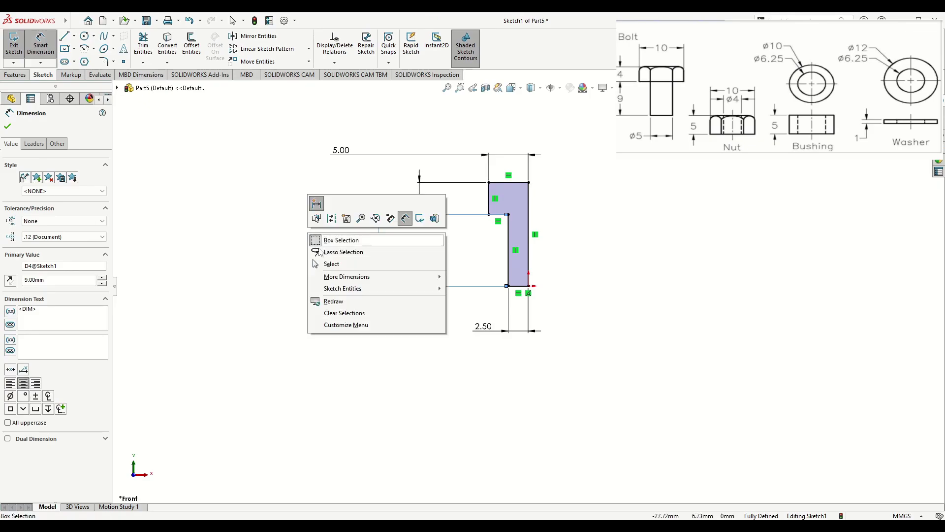
pyautogui.click(346, 270)
pyautogui.press('Escape')
pyautogui.scroll(2, 563, 253)
pyautogui.keyDown('ctrl'); pyautogui.moveTo(563, 253); pyautogui.dragTo(523, 286, button='middle'); pyautogui.keyUp('ctrl')
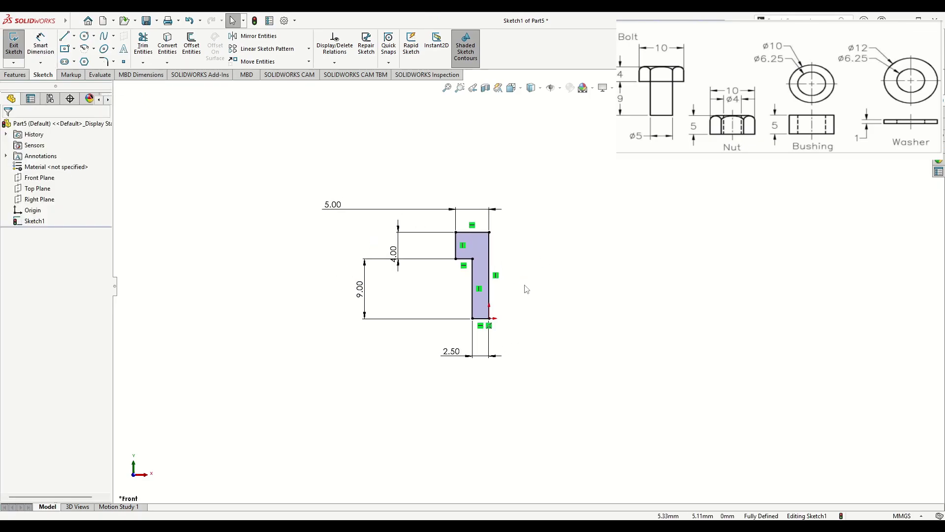
# Step: Revolve the half-profile 360 degrees about its long vertical edge through the origin to form the bolt body
pyautogui.click(15, 74)
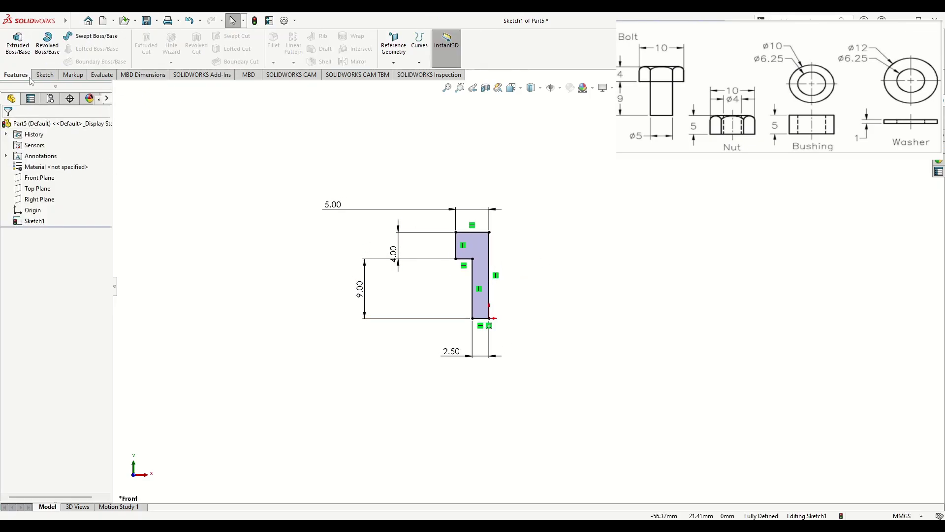
pyautogui.click(48, 43)
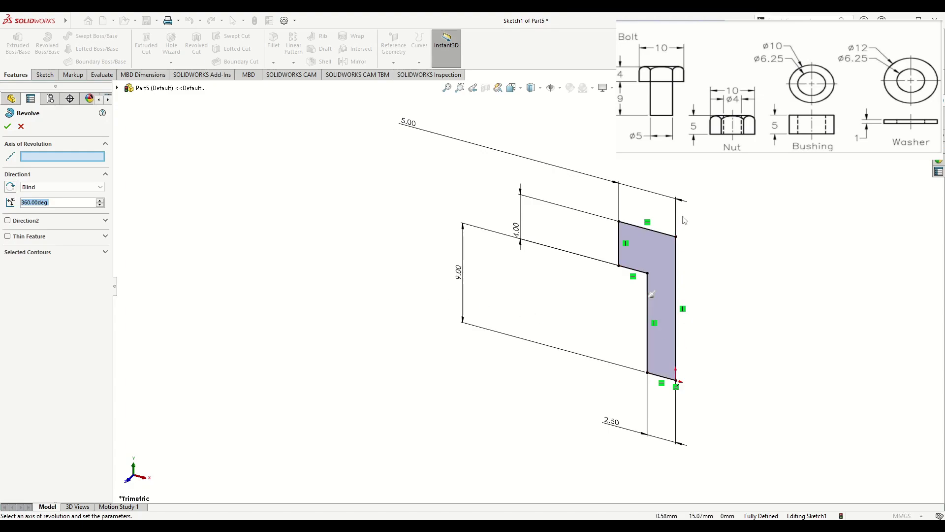
pyautogui.click(678, 272)
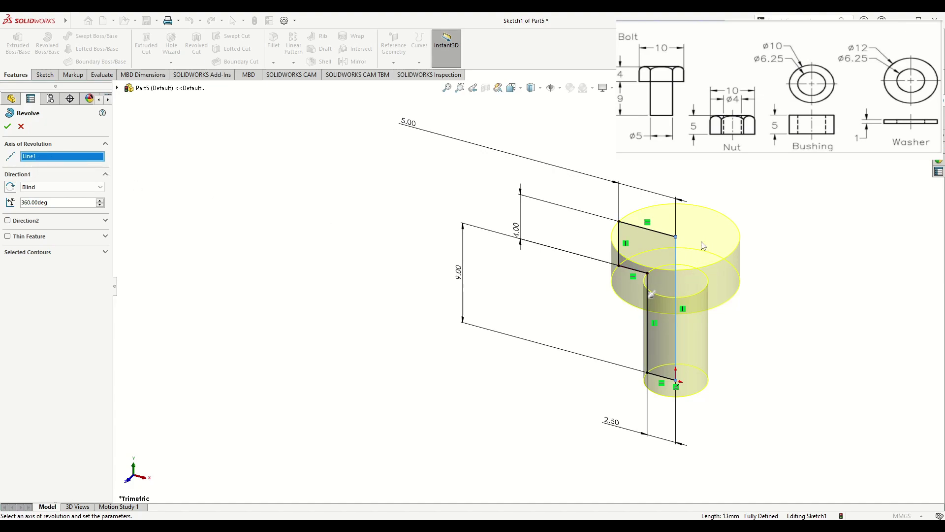
pyautogui.click(7, 126)
pyautogui.keyDown('ctrl'); pyautogui.moveTo(547, 310); pyautogui.dragTo(332, 320, button='middle'); pyautogui.keyUp('ctrl')
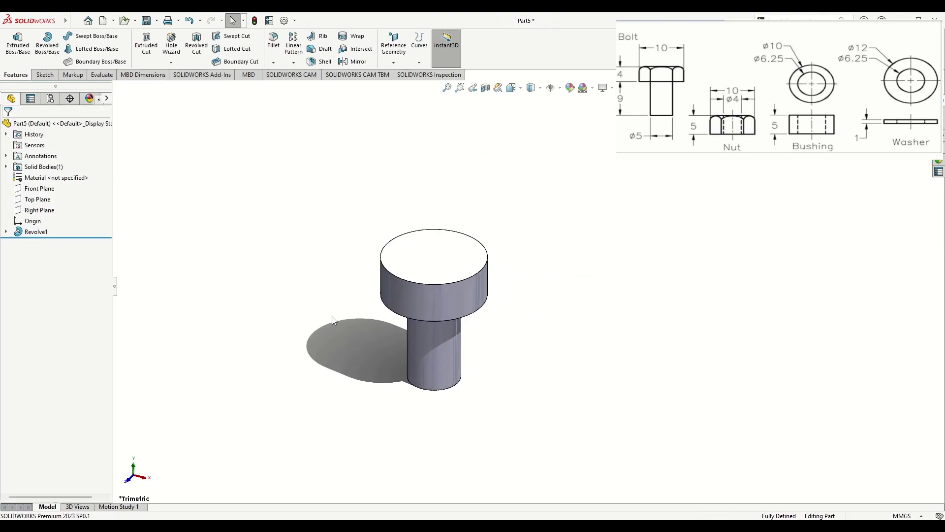
# Step: Start a sketch on the bolt head's top face and draw a six-sided polygon centred on the origin, with an inscribed circle about 7.3 mm across
pyautogui.moveTo(376, 287); pyautogui.dragTo(373, 363, button='middle')
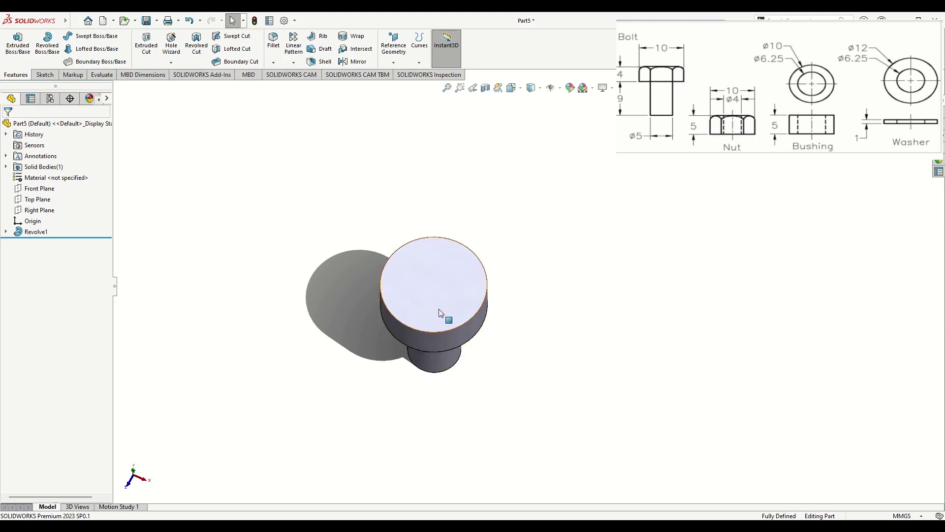
pyautogui.click(426, 268)
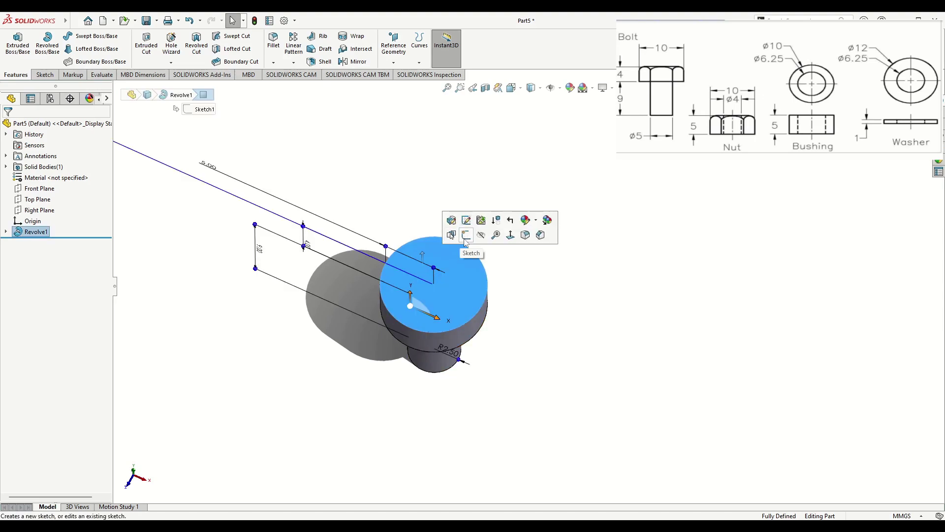
pyautogui.click(449, 236)
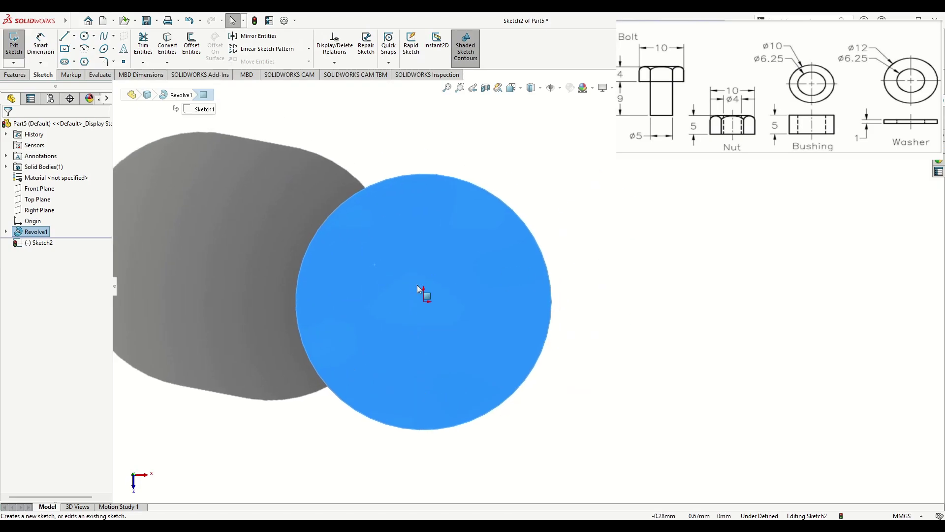
pyautogui.click(85, 62)
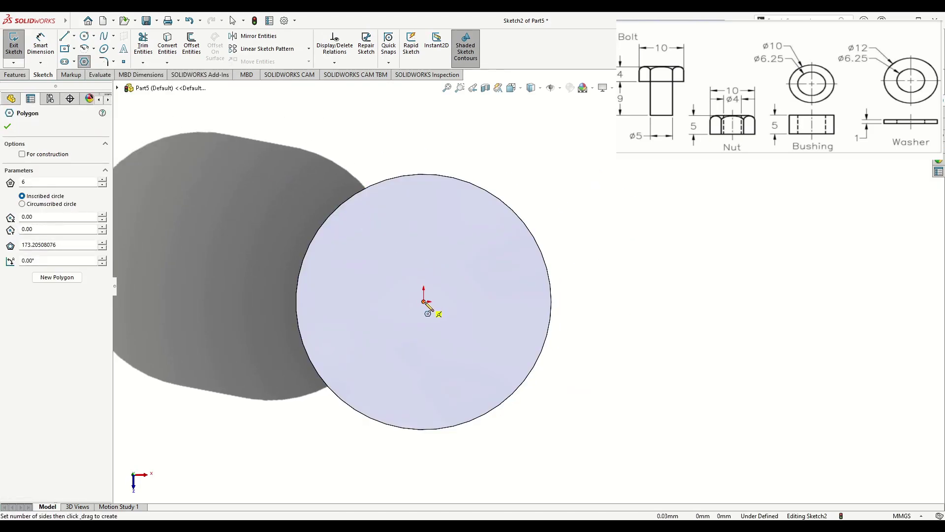
pyautogui.moveTo(424, 301)
pyautogui.mouseDown()
pyautogui.moveTo(376, 386)
pyautogui.moveTo(424, 410)
pyautogui.mouseUp()
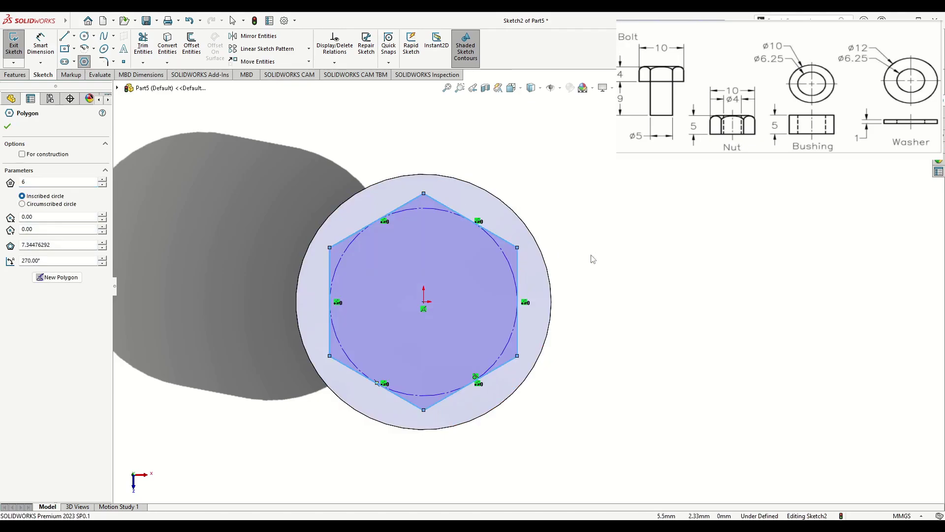
pyautogui.press('Escape')
# Step: Add a vertical relation between the hexagon's centre point and its upper vertex
pyautogui.click(424, 302)
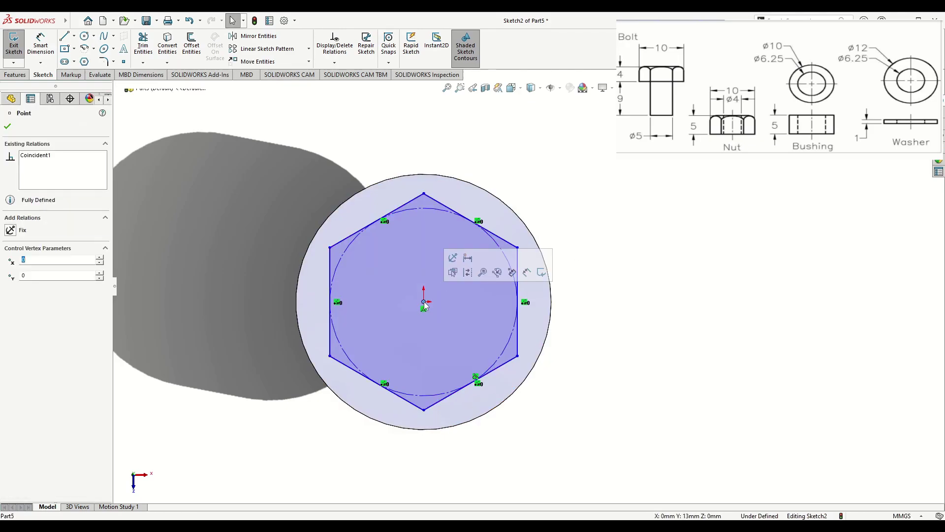
pyautogui.keyDown('ctrl'); pyautogui.click(424, 194); pyautogui.keyUp('ctrl')
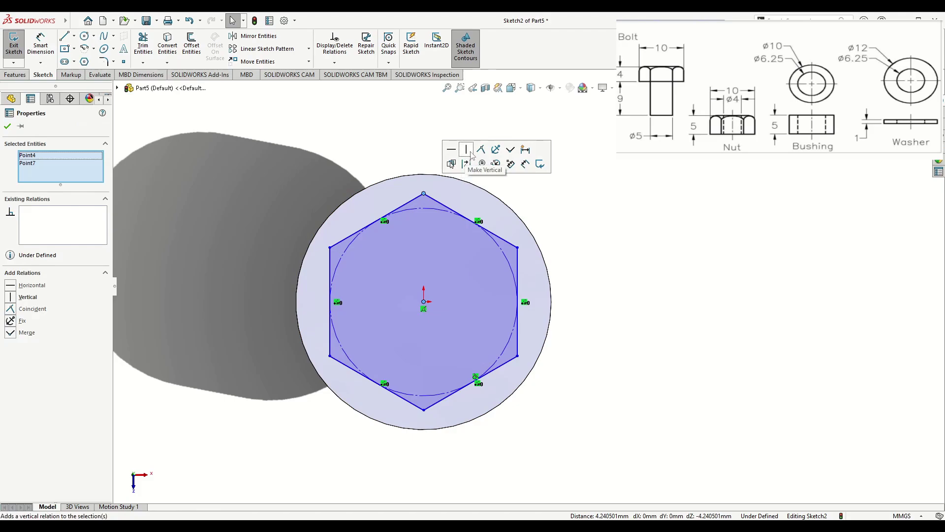
pyautogui.click(466, 150)
pyautogui.click(411, 159)
# Step: Make the hexagon's upper vertex coincident with the circular edge of the bolt head
pyautogui.click(424, 194)
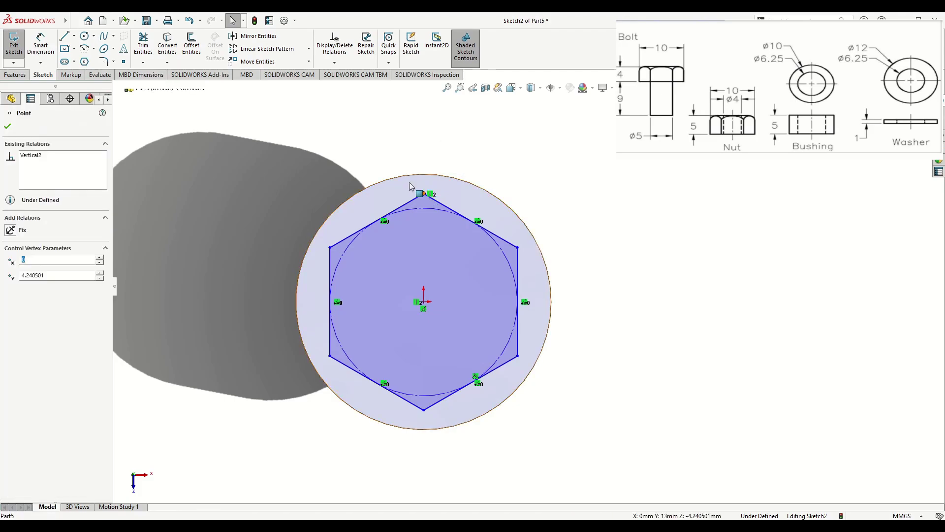
pyautogui.keyDown('ctrl'); pyautogui.click(412, 176); pyautogui.keyUp('ctrl')
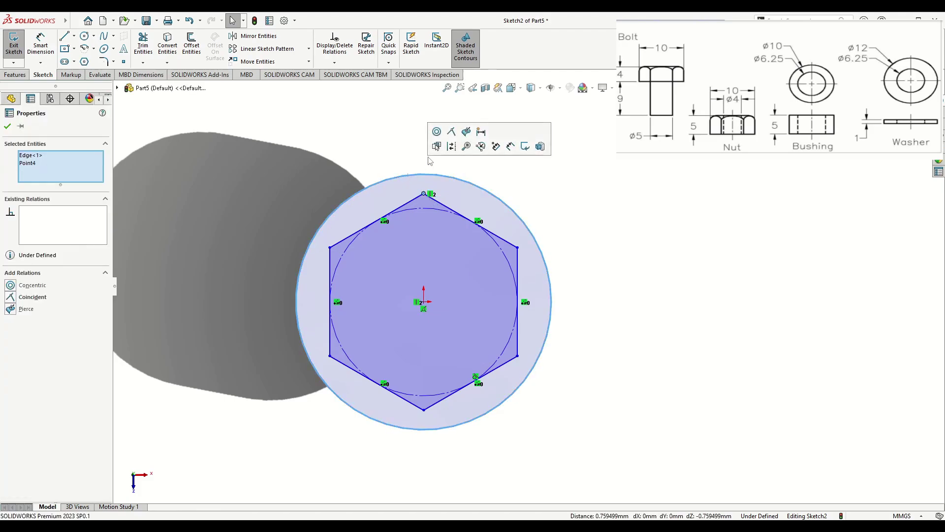
pyautogui.click(451, 139)
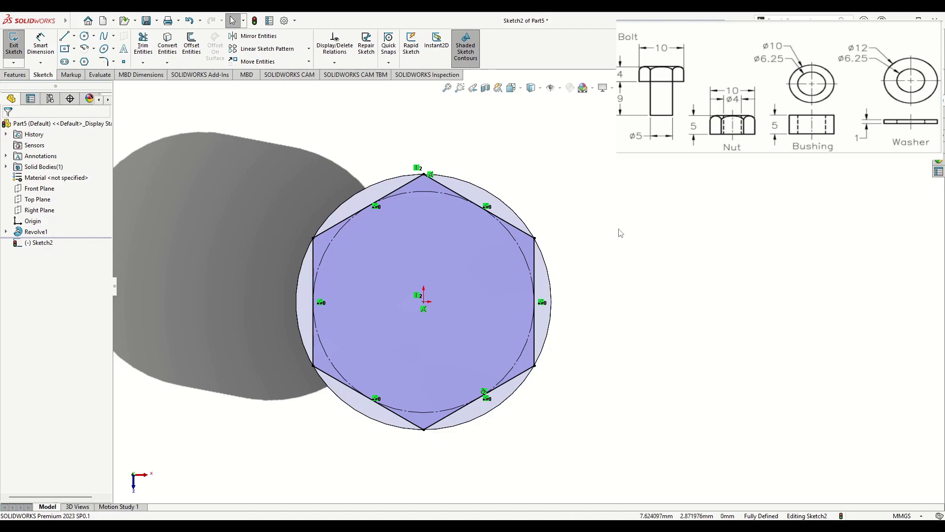
# Step: Start a center-point circle in the hexagon sketch on the bolt head
pyautogui.press('f')
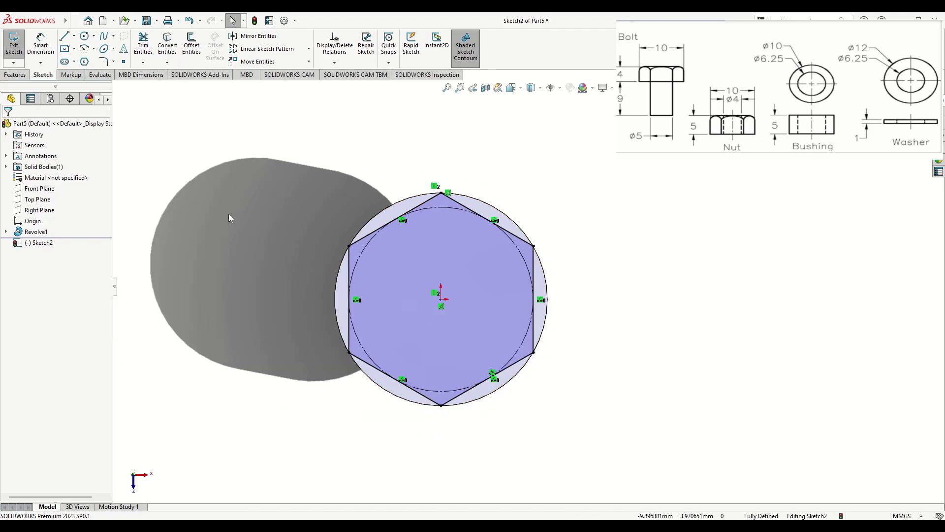
pyautogui.click(85, 36)
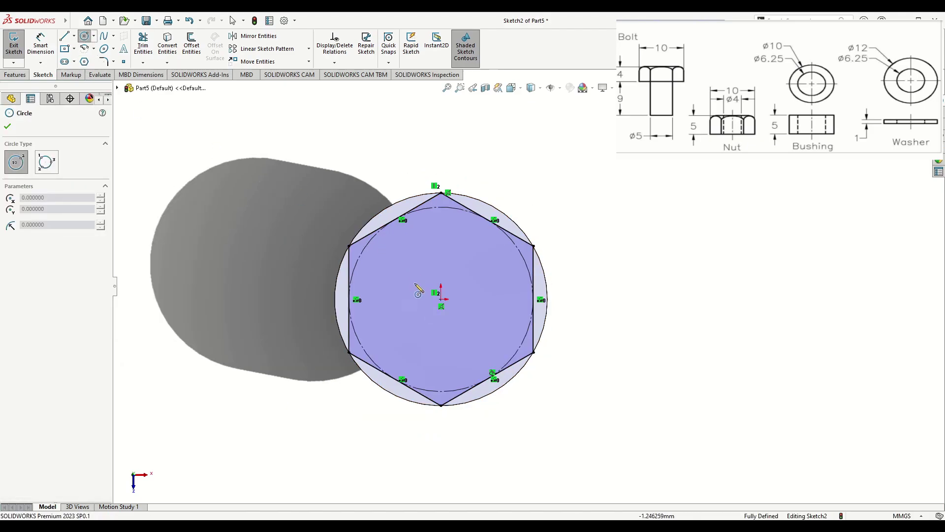
# Step: Sketch a circle about 14.6 mm in diameter around the hexagon, centred on the origin
pyautogui.click(442, 299)
pyautogui.click(298, 359)
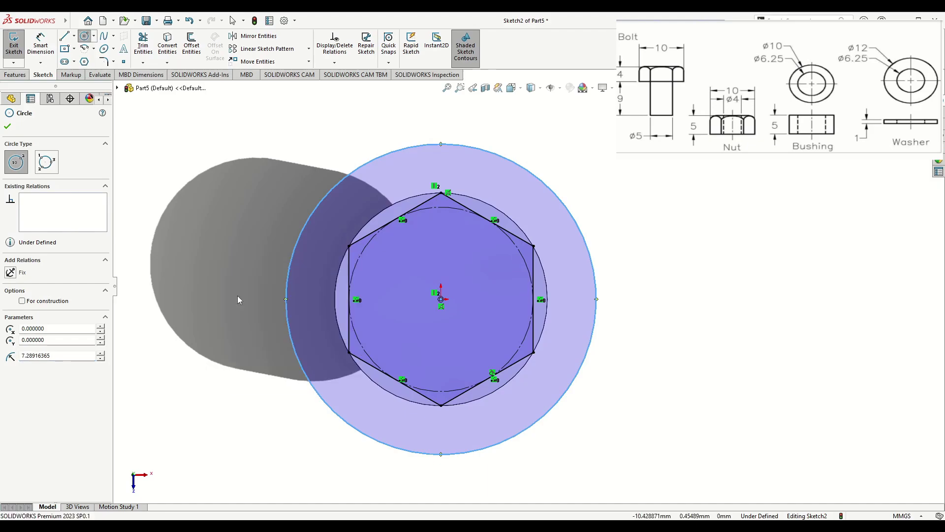
pyautogui.press('Escape')
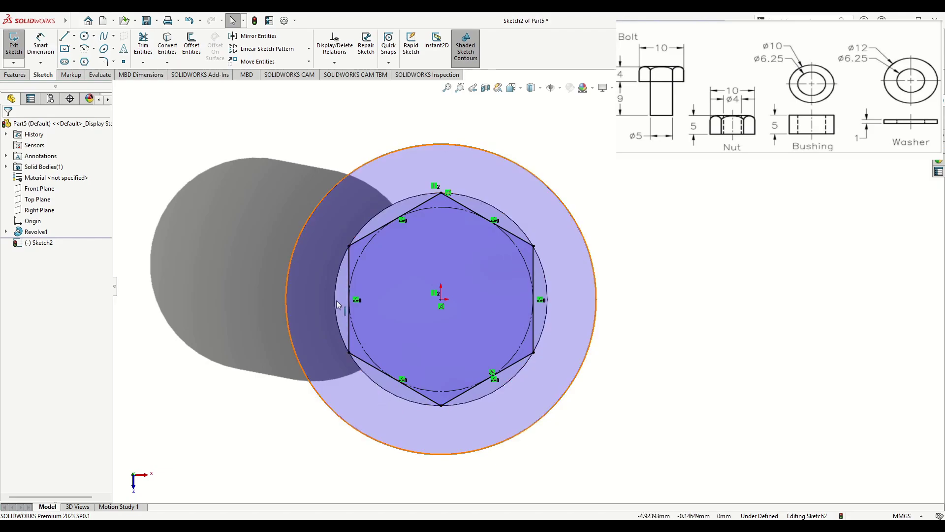
# Step: Dimension the outer circle's diameter to 12 mm
pyautogui.click(41, 45)
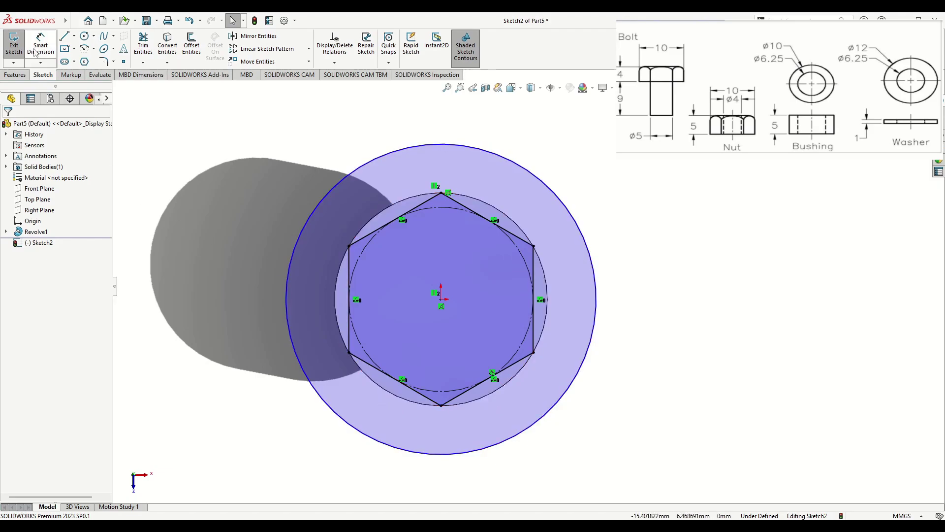
pyautogui.click(308, 220)
pyautogui.click(228, 247)
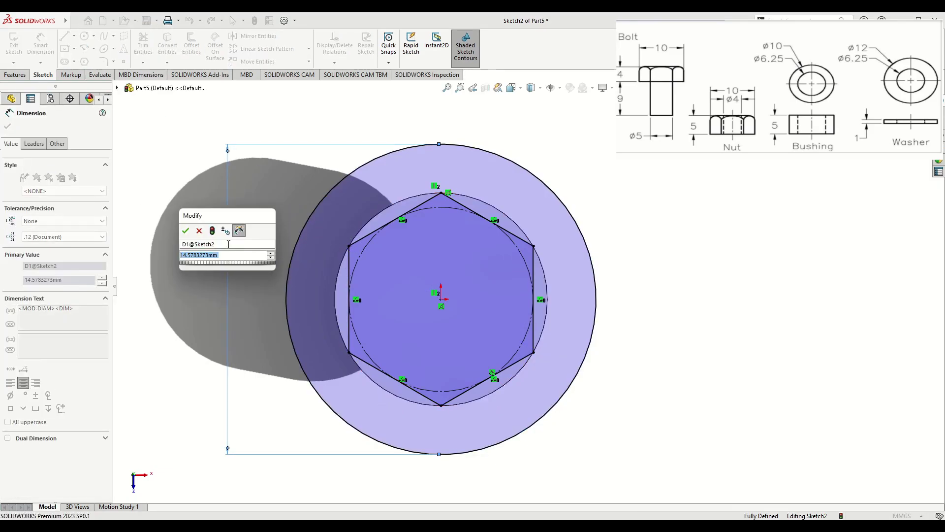
pyautogui.write('12')
pyautogui.press('Return')
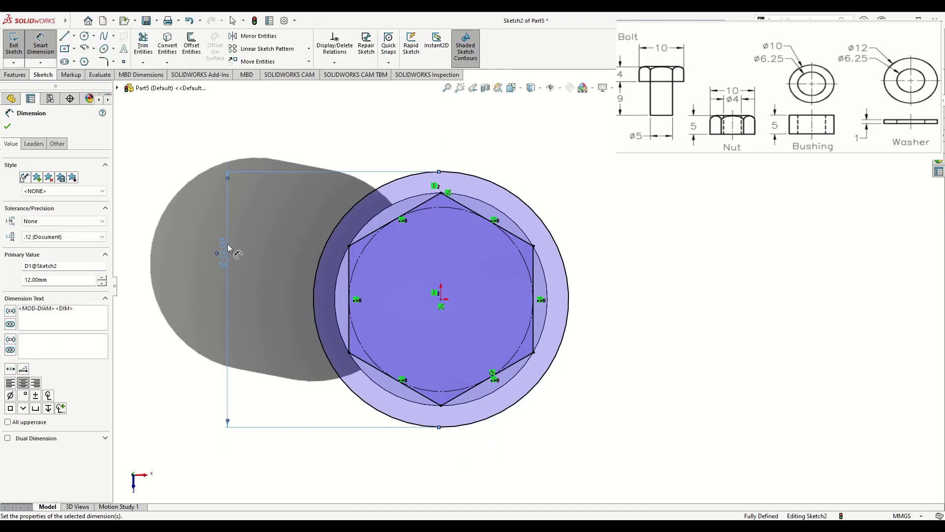
pyautogui.rightClick(166, 242)
pyautogui.click(191, 270)
pyautogui.rightClick(174, 255)
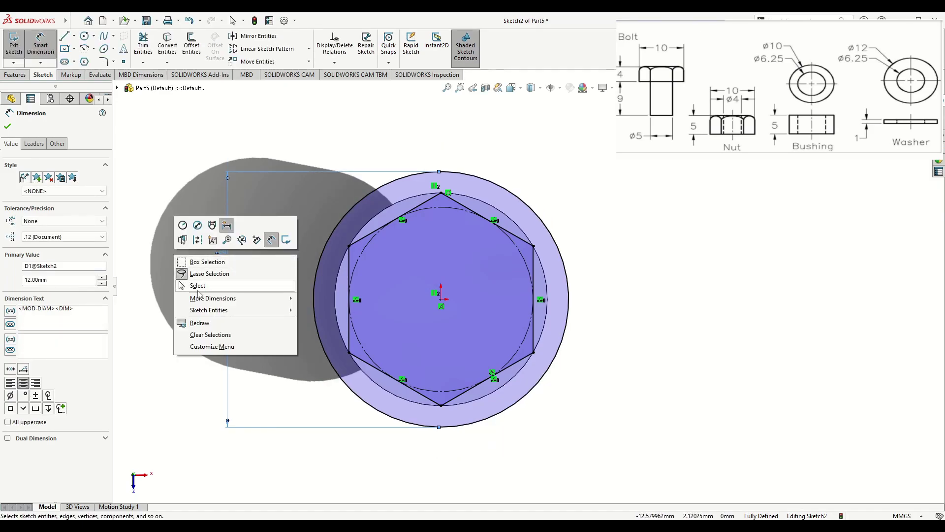
pyautogui.click(196, 286)
# Step: Cut-extrude the area between the hexagon and the 12 mm circle with the Up To Next end condition to form the hex head
pyautogui.click(15, 74)
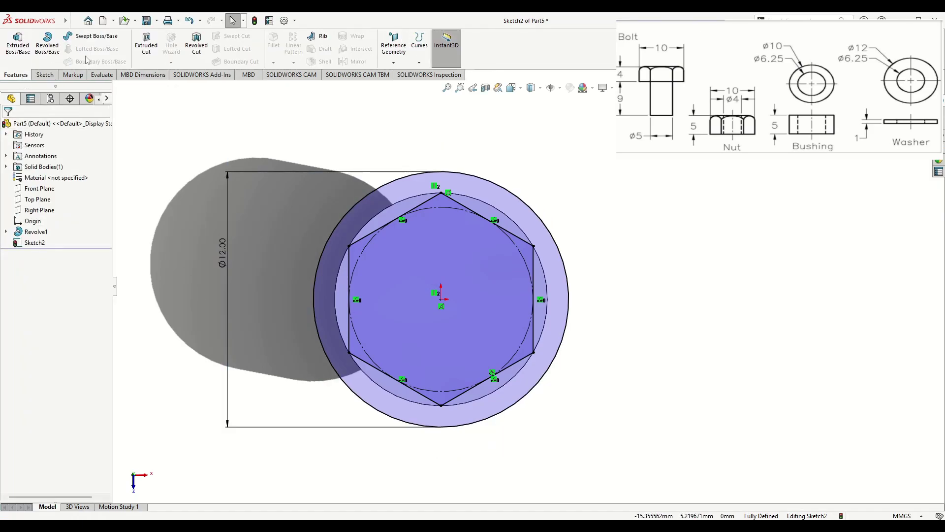
pyautogui.click(146, 43)
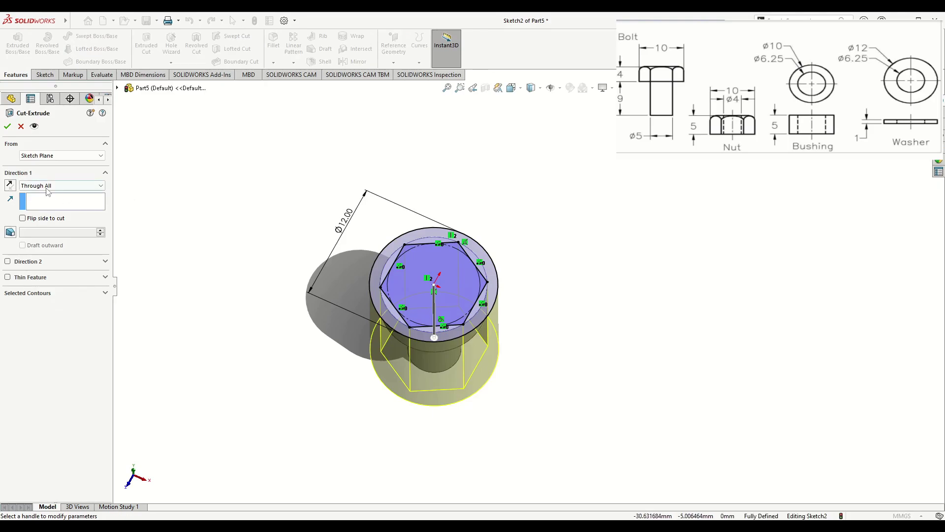
pyautogui.click(63, 189)
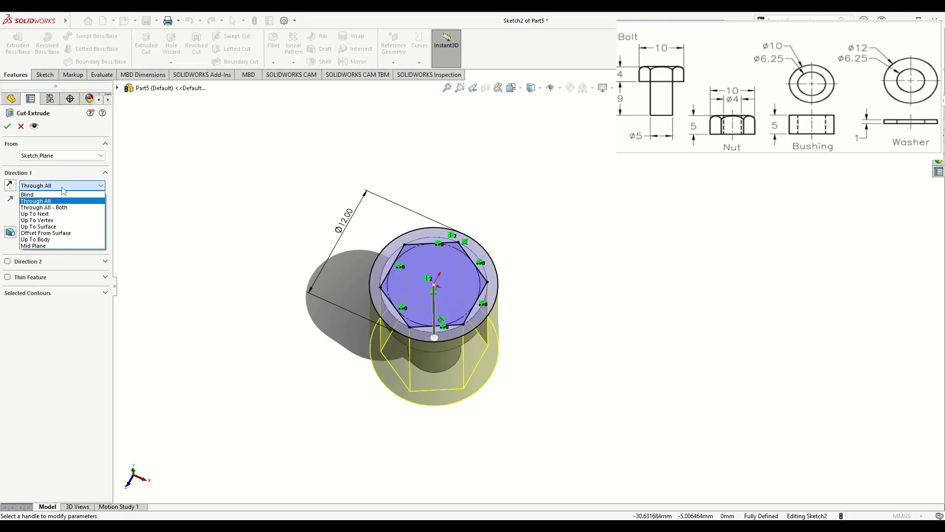
pyautogui.click(57, 217)
pyautogui.moveTo(236, 285); pyautogui.dragTo(238, 192, button='middle')
pyautogui.click(7, 126)
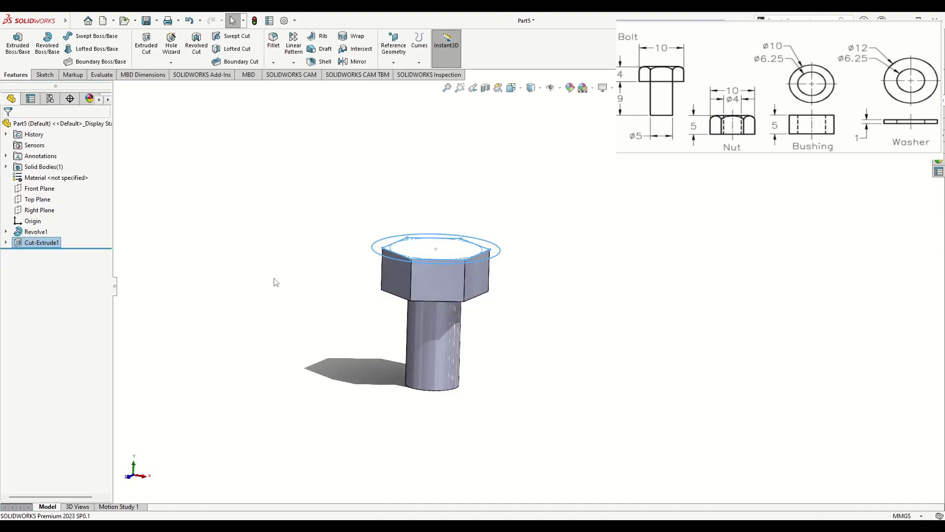
pyautogui.moveTo(352, 313); pyautogui.dragTo(380, 332, button='middle')
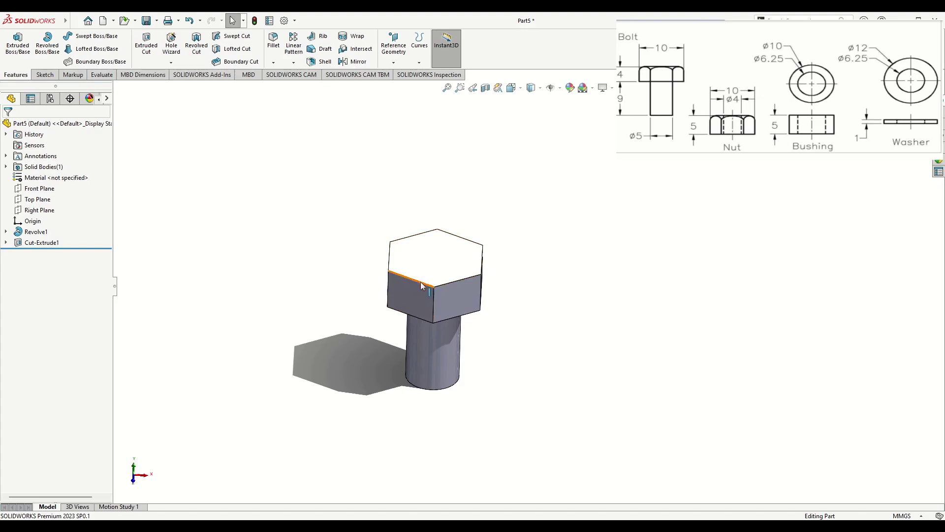
pyautogui.scroll(-2, 480, 268)
pyautogui.keyDown('ctrl'); pyautogui.moveTo(446, 273); pyautogui.dragTo(448, 293, button='middle'); pyautogui.keyUp('ctrl')
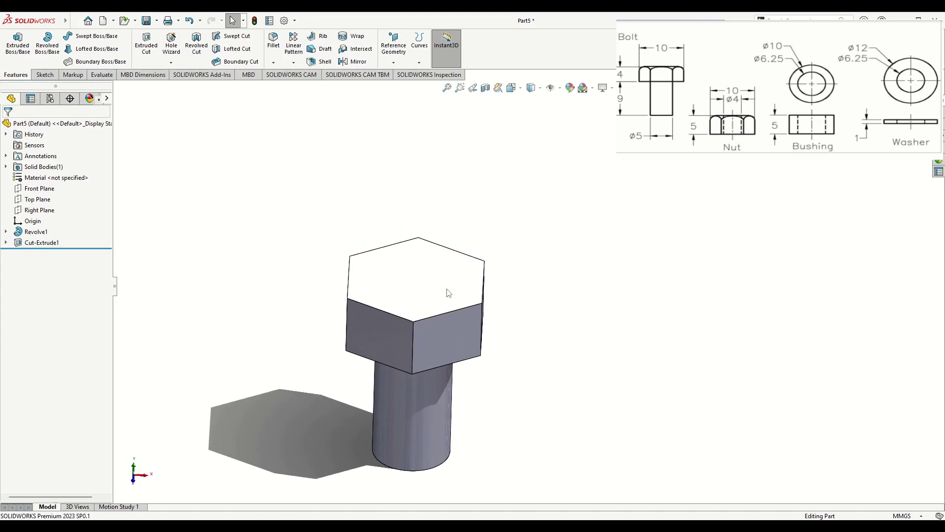
pyautogui.click(273, 63)
pyautogui.click(289, 85)
pyautogui.click(363, 307)
pyautogui.click(349, 278)
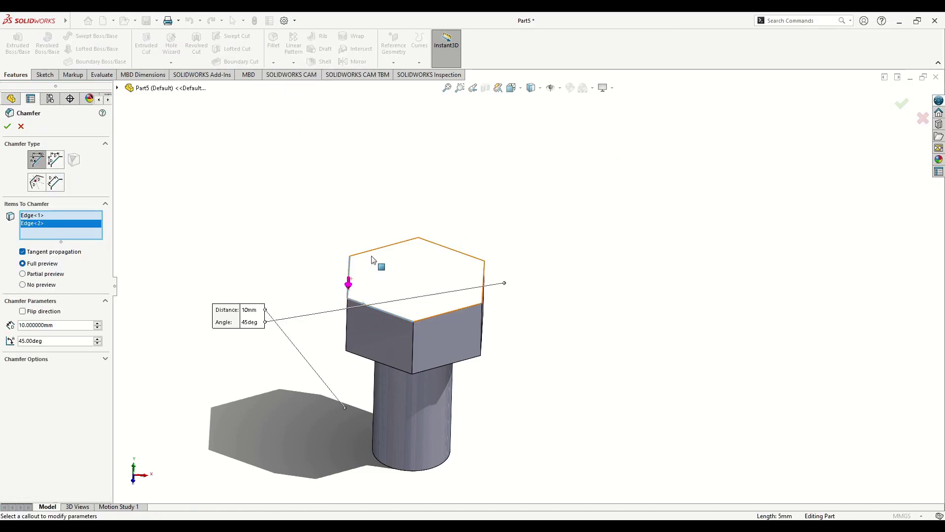
pyautogui.click(386, 247)
pyautogui.click(450, 249)
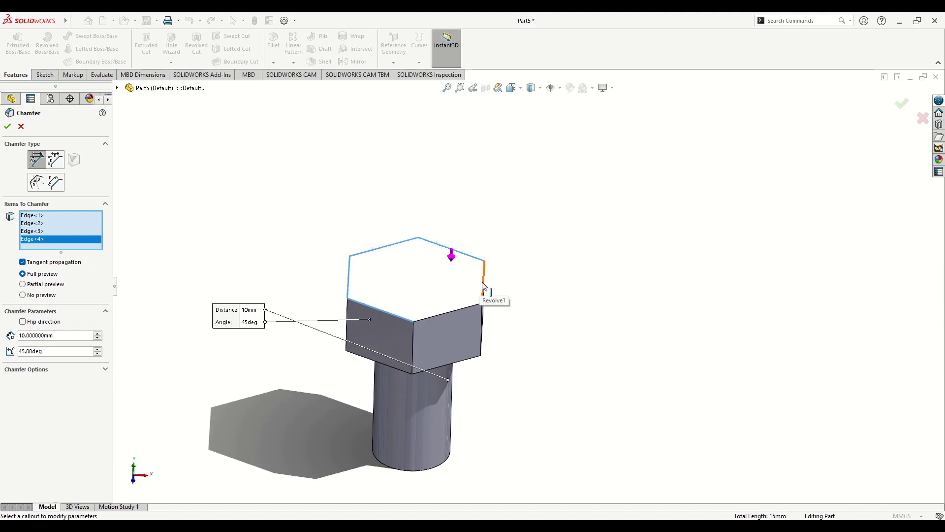
pyautogui.click(484, 286)
pyautogui.click(441, 319)
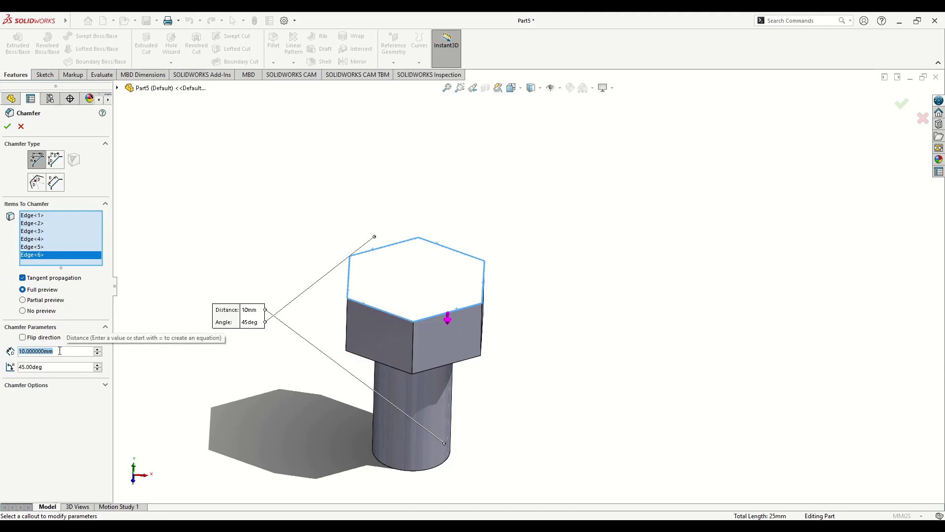
pyautogui.write('0.')
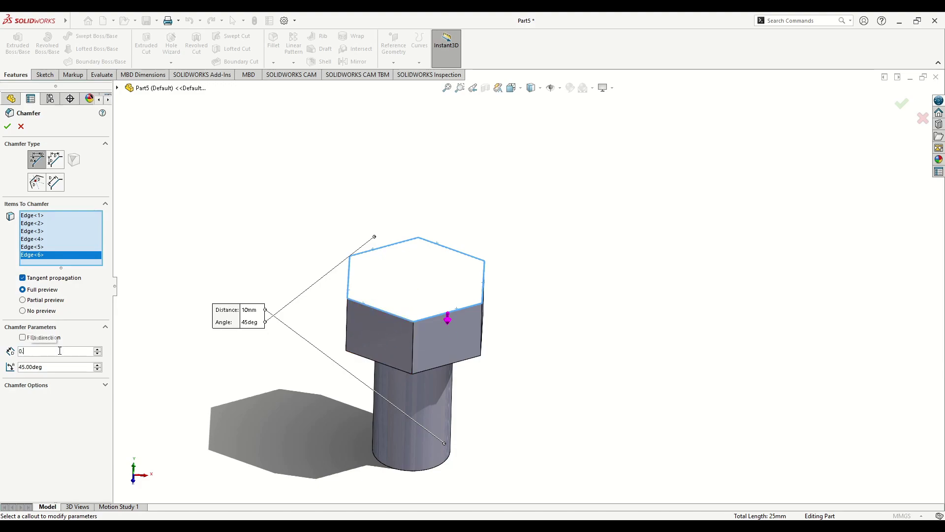
pyautogui.write('5')
pyautogui.press('Return')
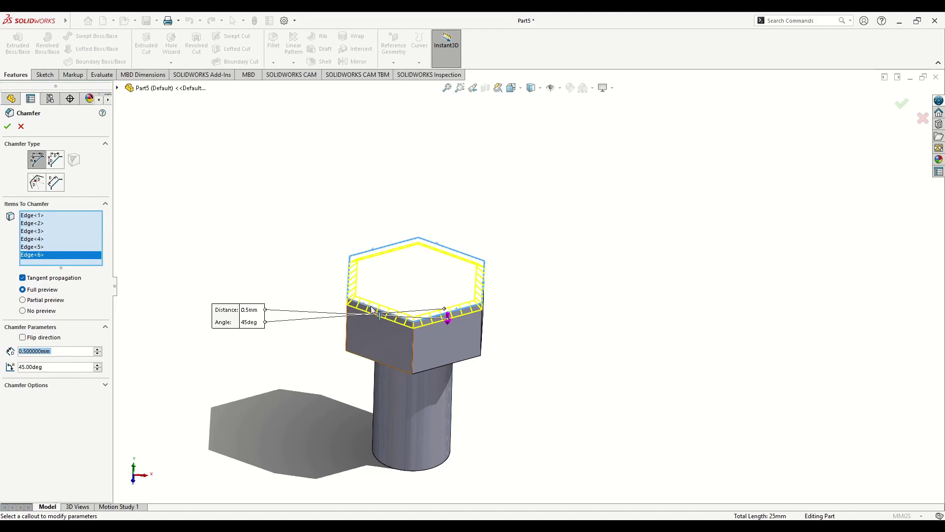
pyautogui.scroll(3, 423, 305)
pyautogui.scroll(-7, 468, 276)
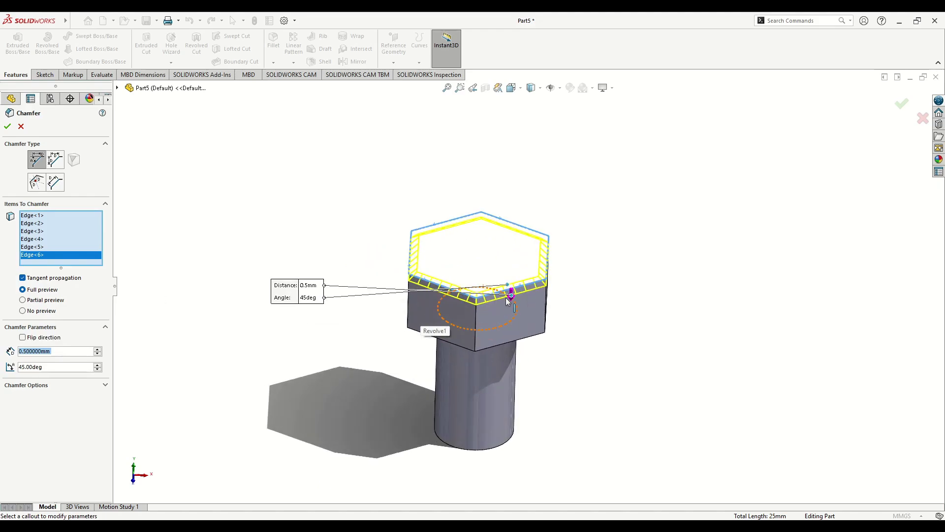
pyautogui.scroll(5, 470, 278)
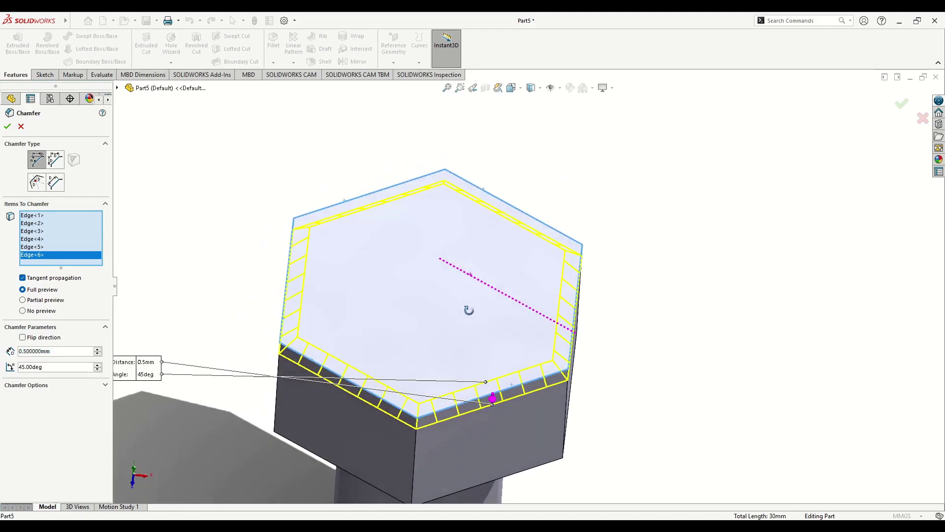
pyautogui.keyDown('ctrl'); pyautogui.moveTo(472, 287); pyautogui.dragTo(428, 293, button='middle'); pyautogui.keyUp('ctrl')
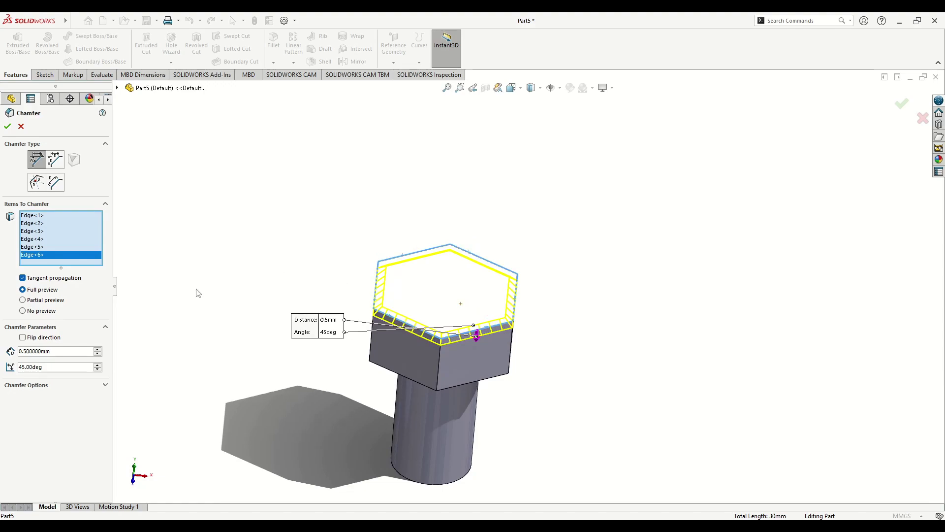
pyautogui.click(21, 127)
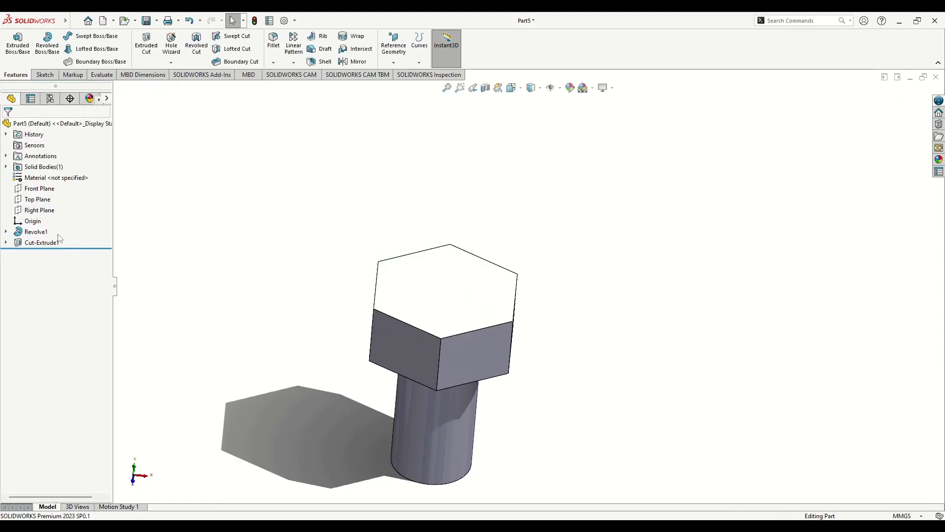
# Step: Start a sketch on the Right Plane and draw a vertical centerline about 16.7 mm long from the origin to above the bolt head
pyautogui.click(40, 210)
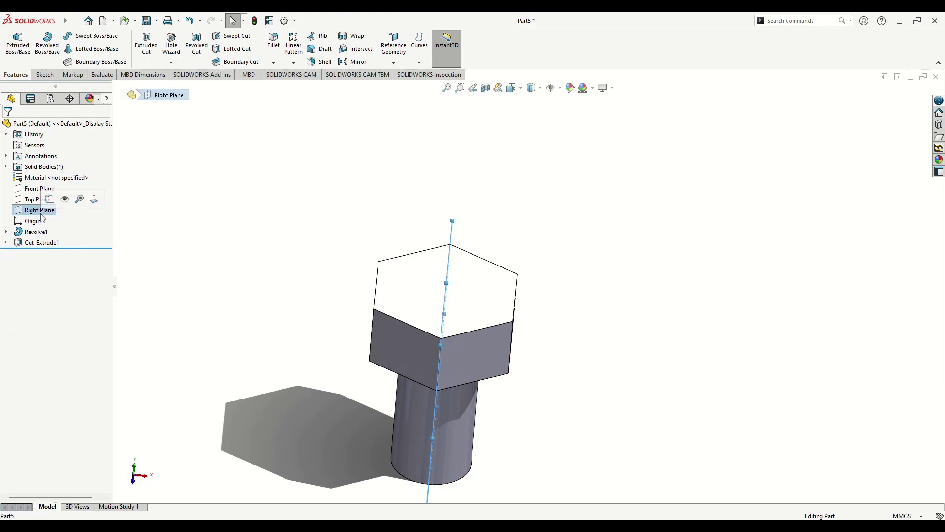
pyautogui.click(52, 197)
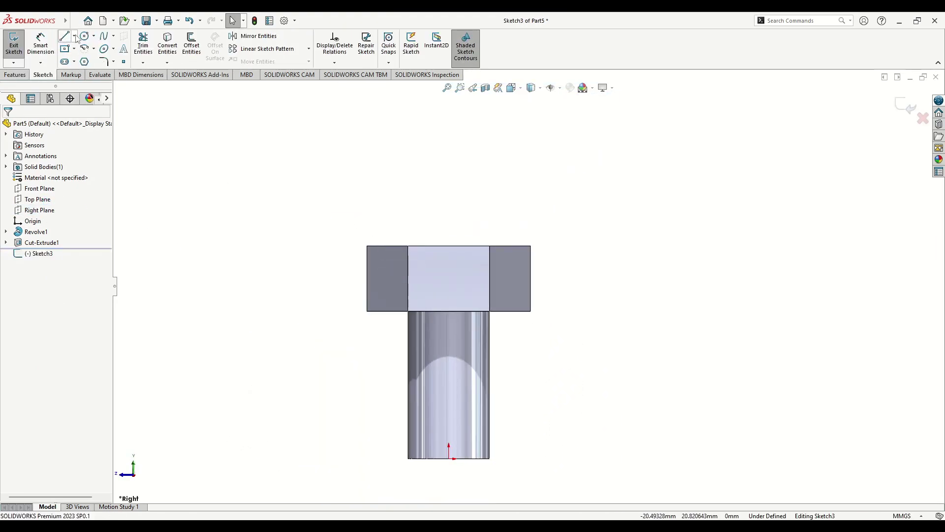
pyautogui.click(74, 36)
pyautogui.click(83, 59)
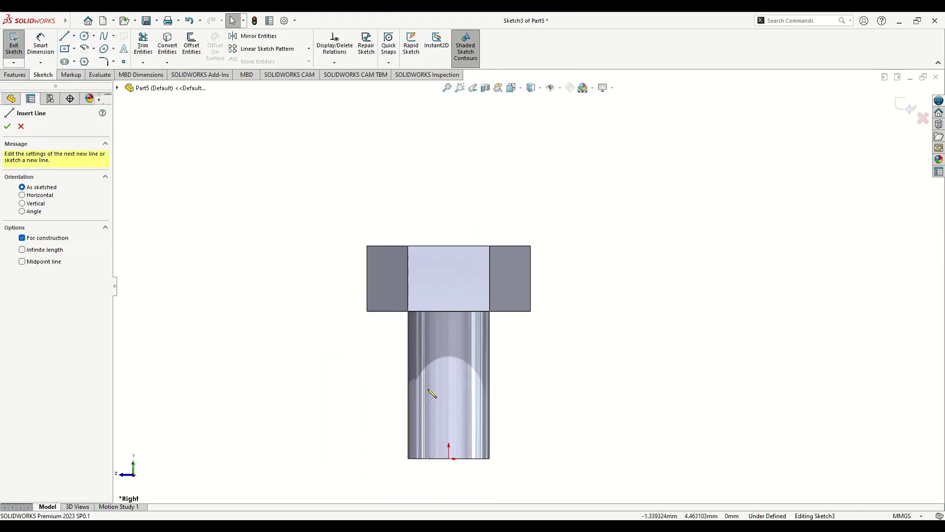
pyautogui.click(449, 458)
pyautogui.click(448, 187)
pyautogui.press('Escape')
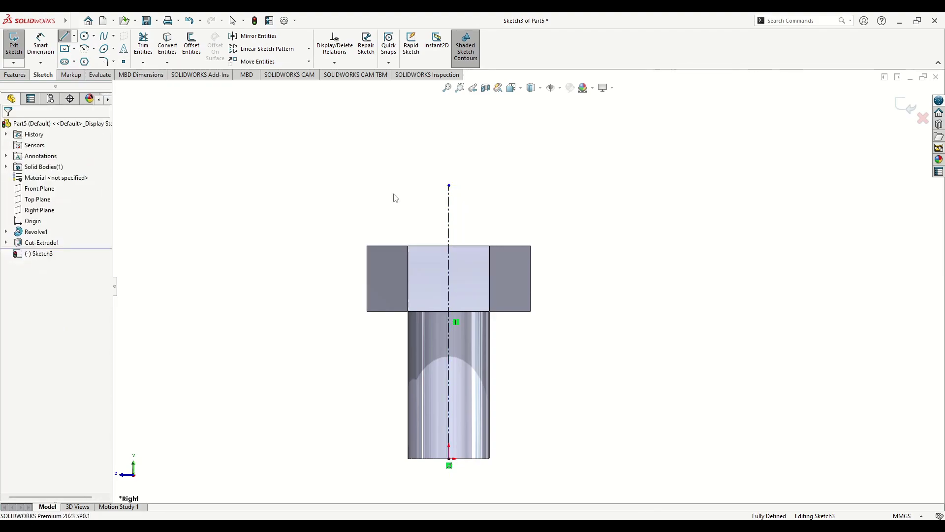
# Step: Sketch a closed four-sided profile whose slanted inner side crosses the upper outer corner of the bolt head
pyautogui.scroll(-4, 473, 224)
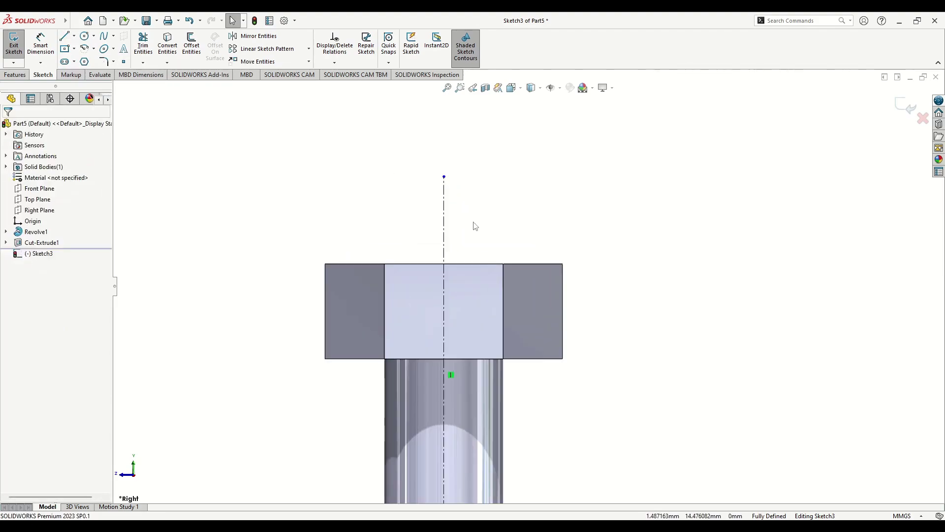
pyautogui.click(64, 37)
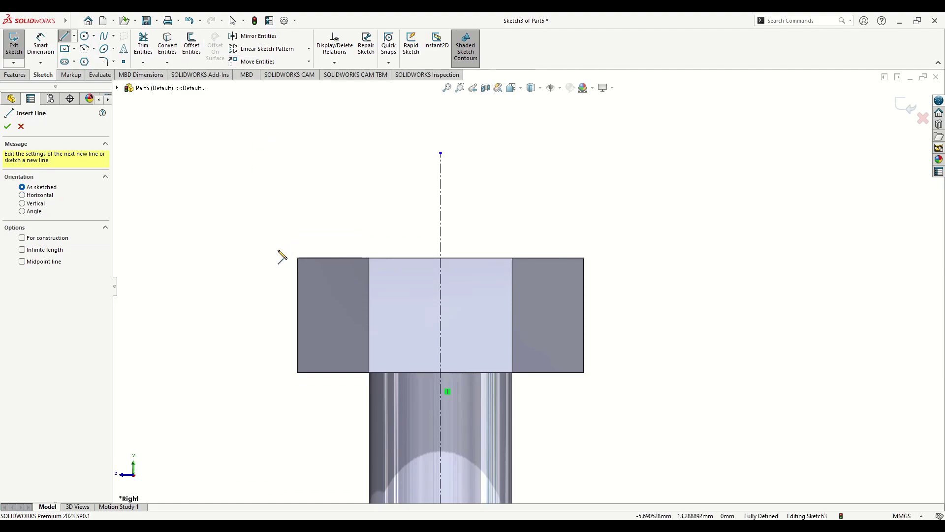
pyautogui.click(279, 295)
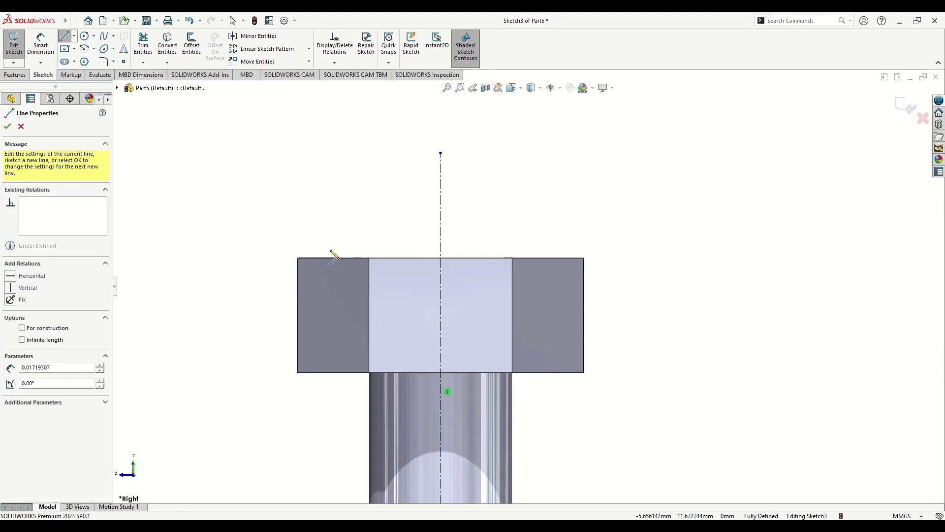
pyautogui.click(346, 227)
pyautogui.click(297, 202)
pyautogui.click(260, 262)
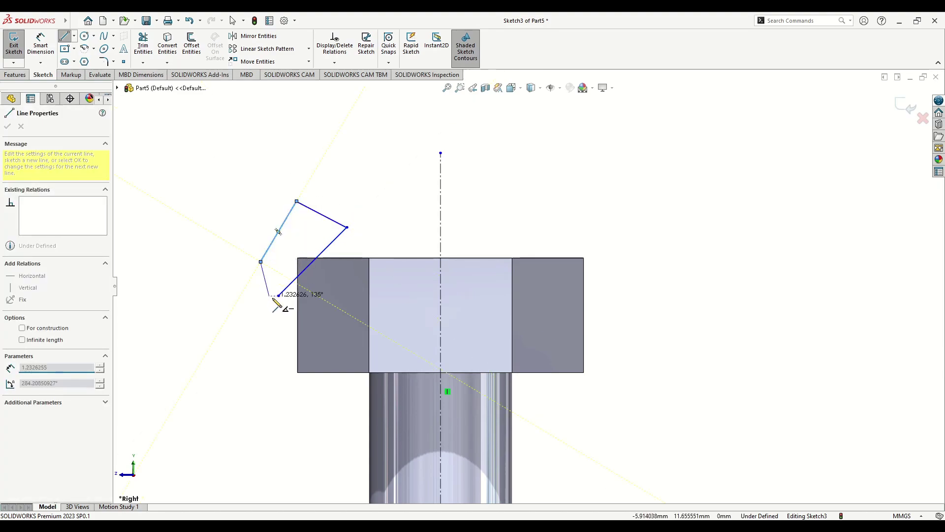
pyautogui.click(278, 296)
pyautogui.rightClick(242, 306)
pyautogui.click(244, 308)
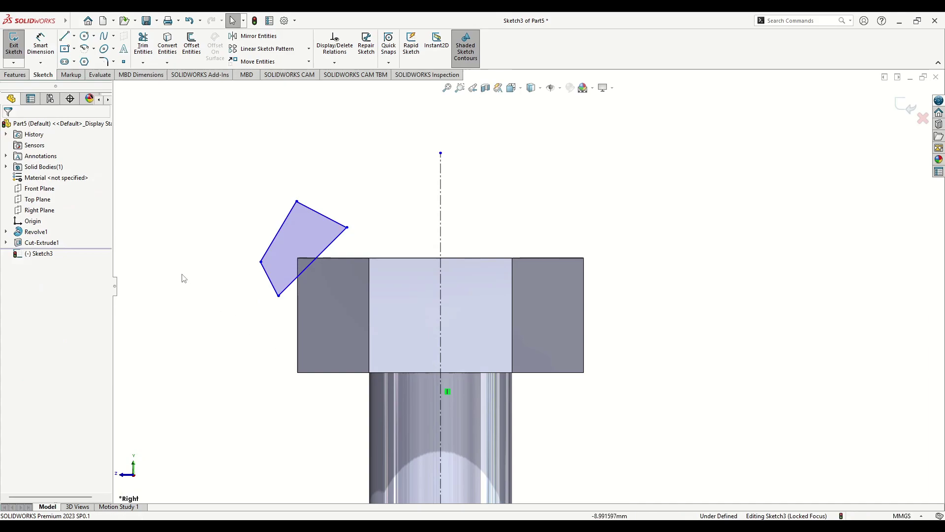
# Step: Dimension the angle between the profile's slanted inner side and the centerline to 45 degrees
pyautogui.click(40, 45)
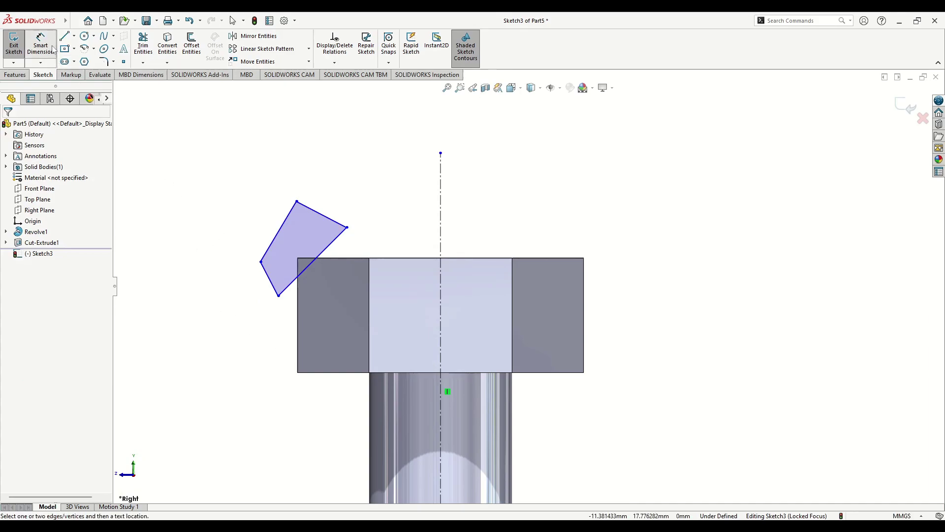
pyautogui.click(310, 266)
pyautogui.click(441, 271)
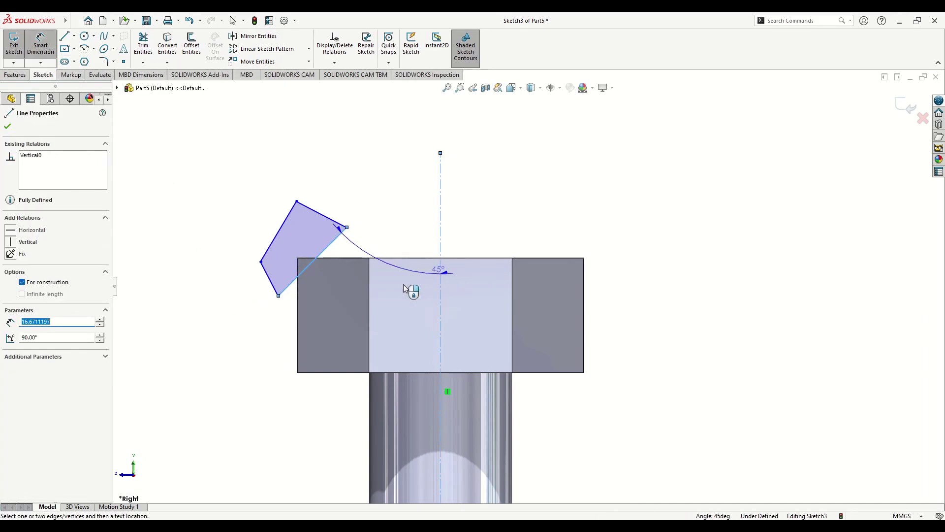
pyautogui.click(312, 412)
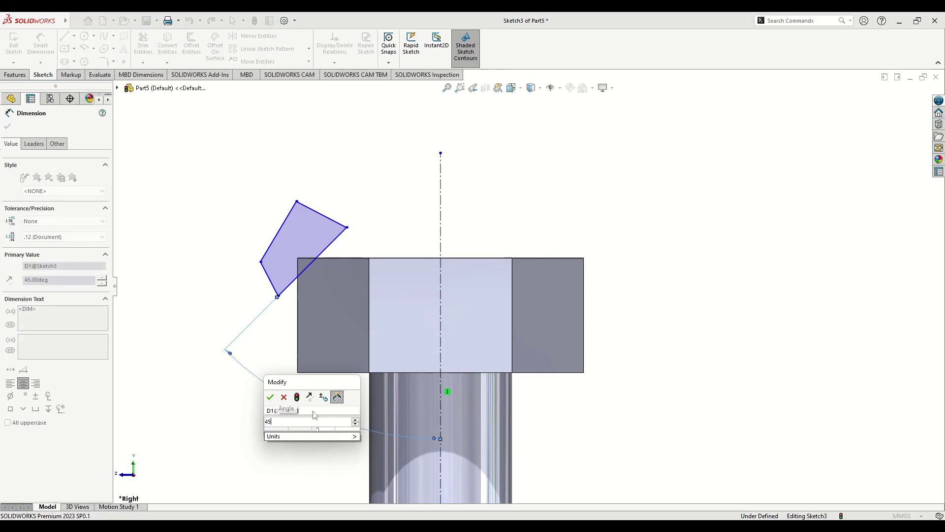
pyautogui.press('Return')
# Step: Dimension the profile's inner upper corner 1 mm above the bolt head's top edge
pyautogui.scroll(-2, 335, 259)
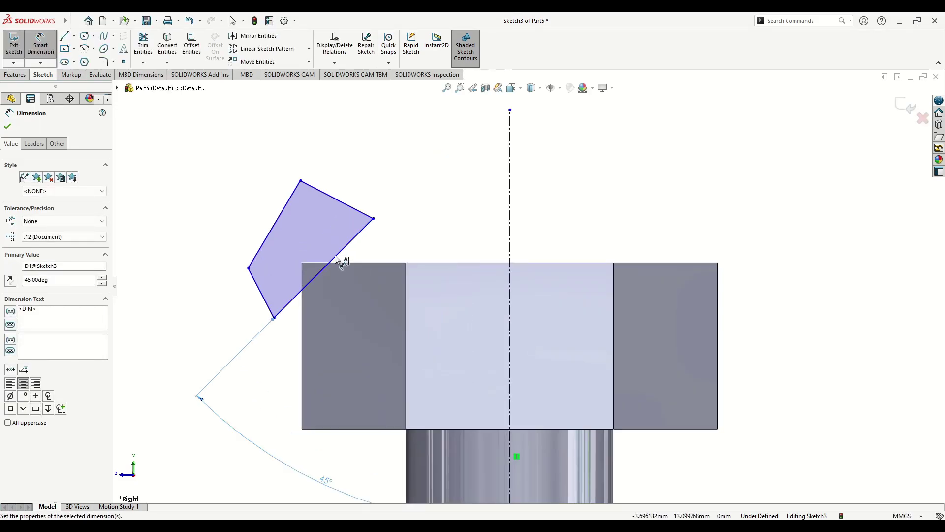
pyautogui.click(374, 220)
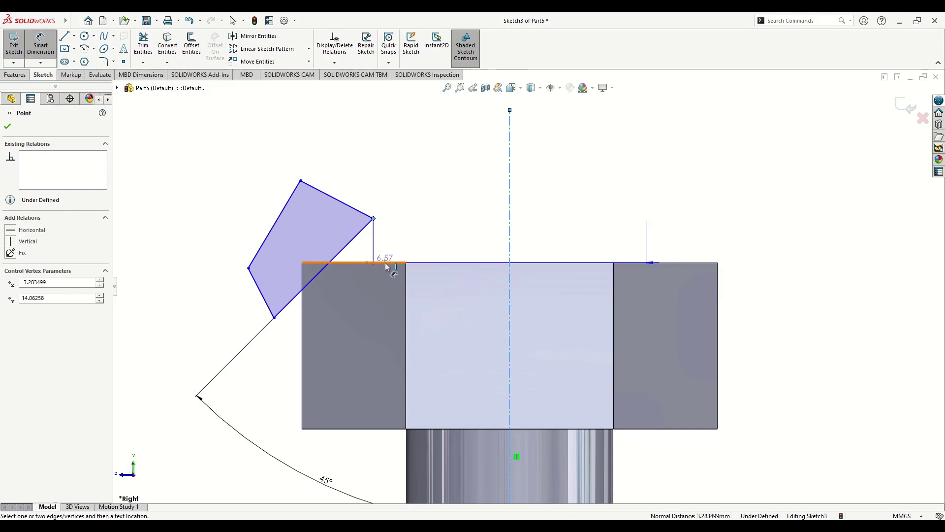
pyautogui.click(385, 262)
pyautogui.click(402, 240)
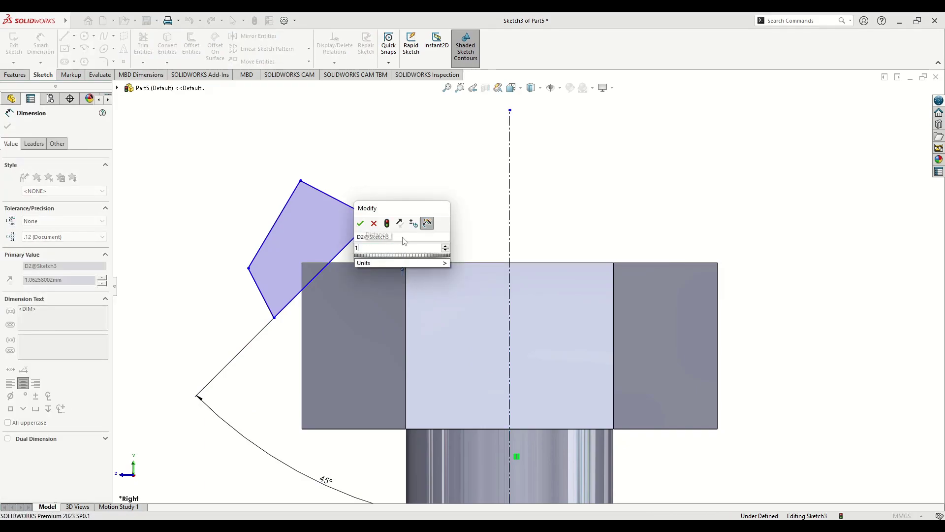
pyautogui.write('1')
pyautogui.press('Return')
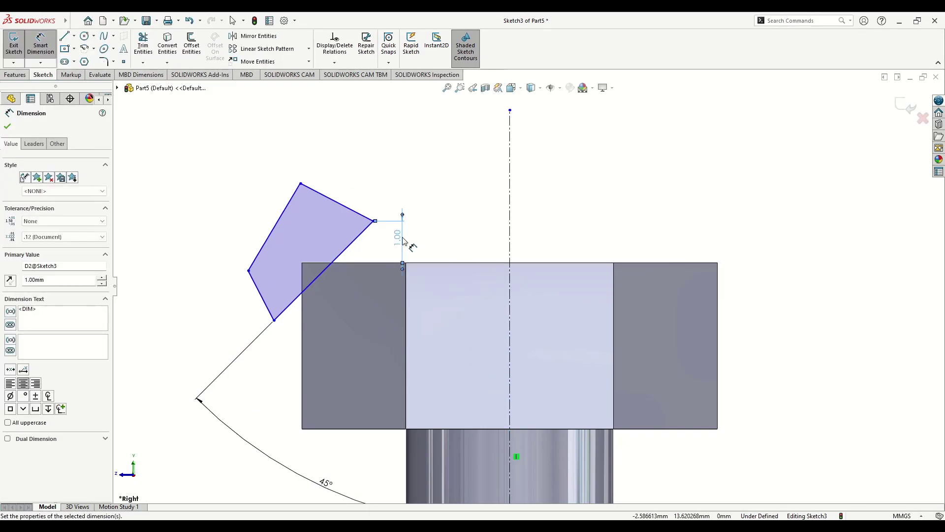
# Step: Dimension the profile's lowest corner 2 mm below the bolt head's top edge
pyautogui.click(274, 321)
pyautogui.click(348, 267)
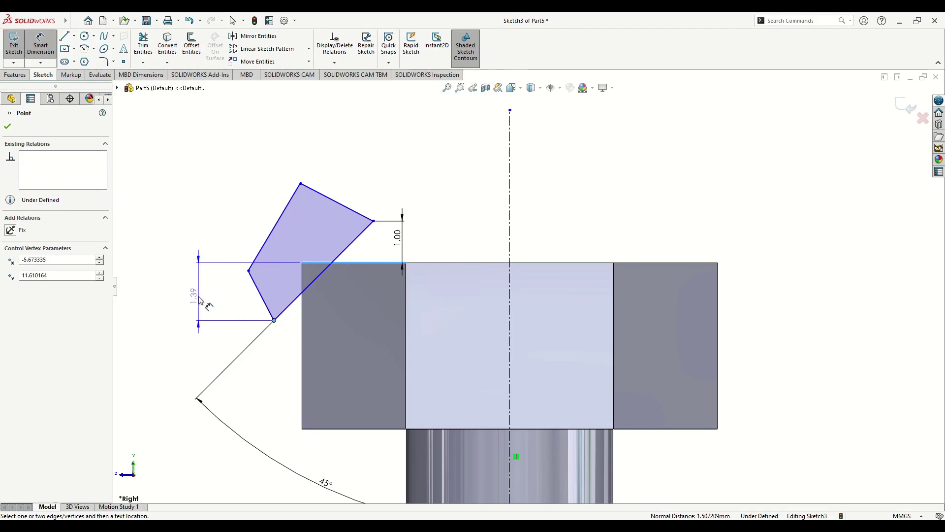
pyautogui.click(198, 291)
pyautogui.write('2.00mm')
pyautogui.press('Return')
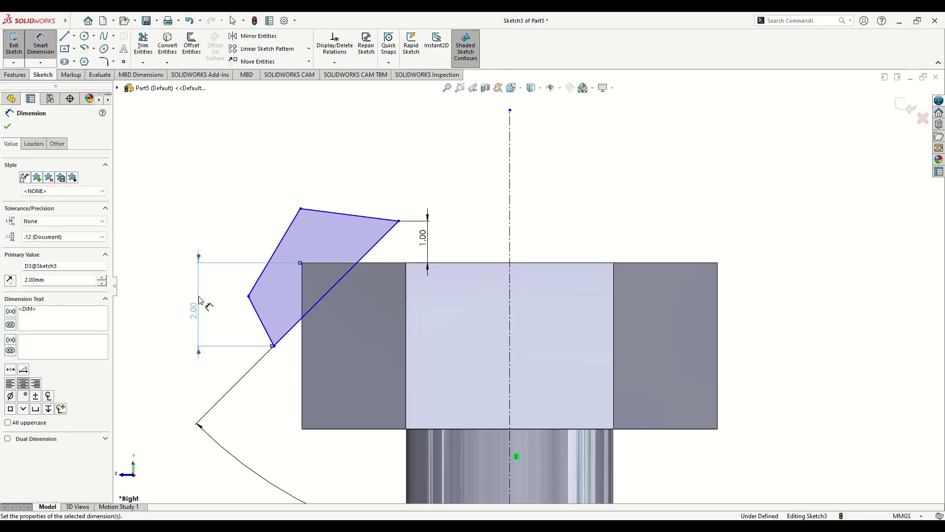
# Step: Dimension the horizontal distance from the profile's inner upper corner to the centerline as 2.5 mm
pyautogui.click(399, 221)
pyautogui.click(510, 239)
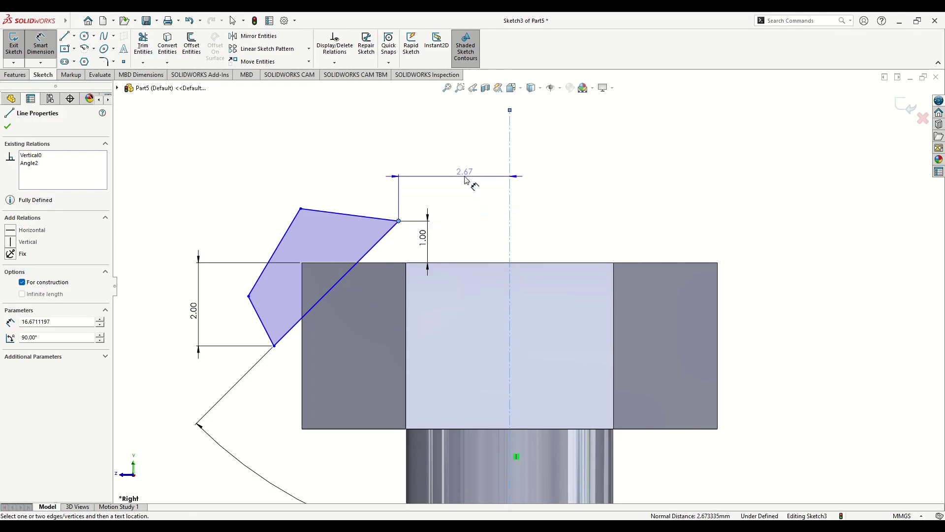
pyautogui.click(461, 177)
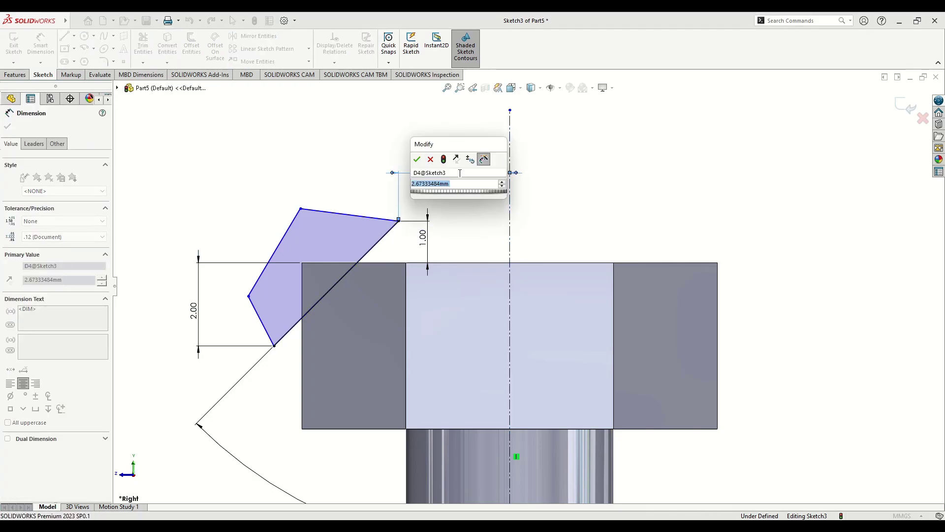
pyautogui.write('2.5')
pyautogui.press('Return')
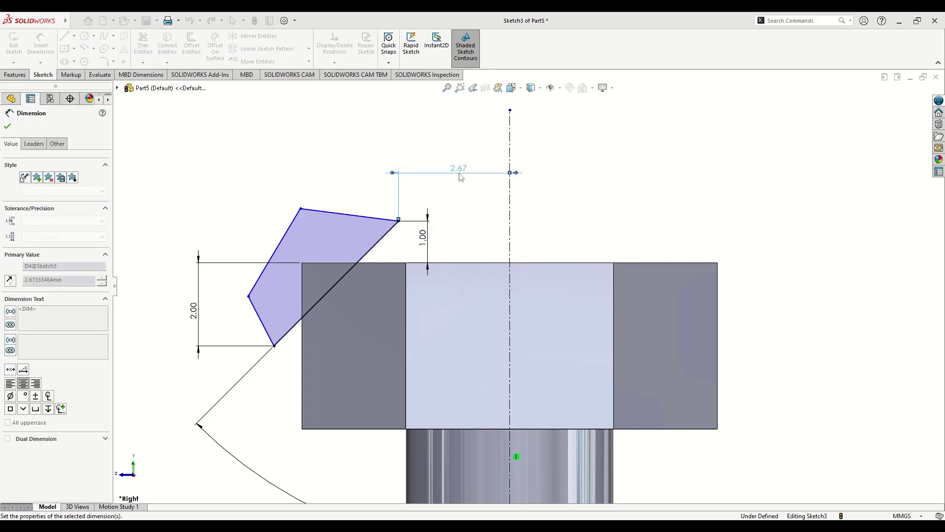
pyautogui.rightClick(238, 181)
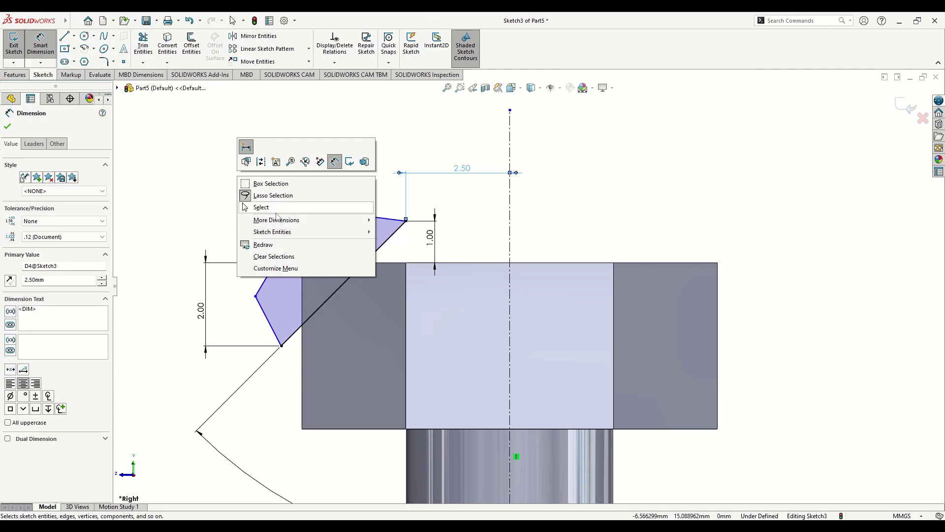
pyautogui.click(278, 216)
pyautogui.press('f')
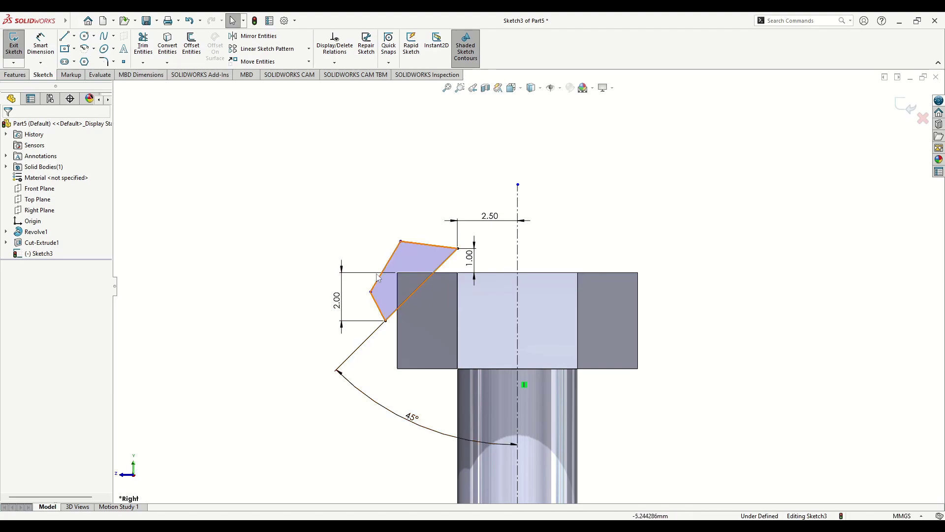
# Step: Revolve-cut the profile 360 degrees around the vertical centerline to bevel the top of the hex head
pyautogui.click(16, 75)
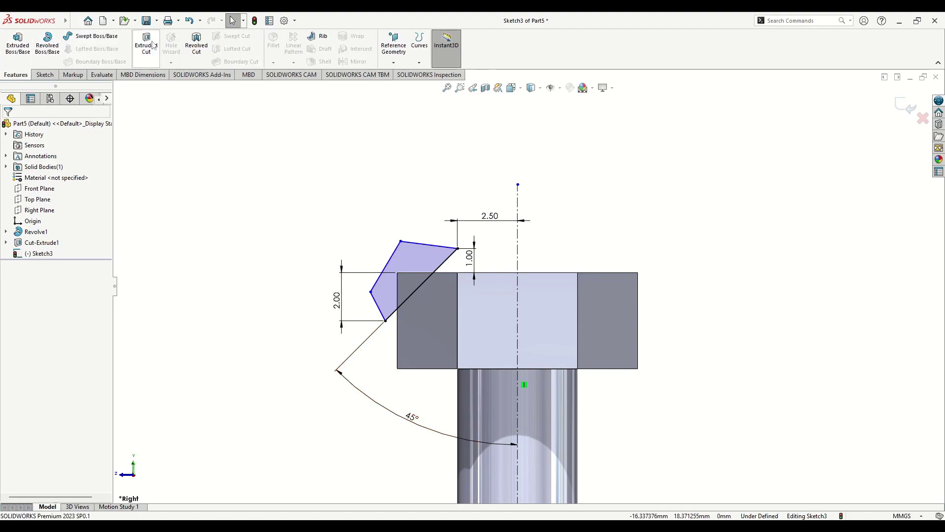
pyautogui.click(197, 45)
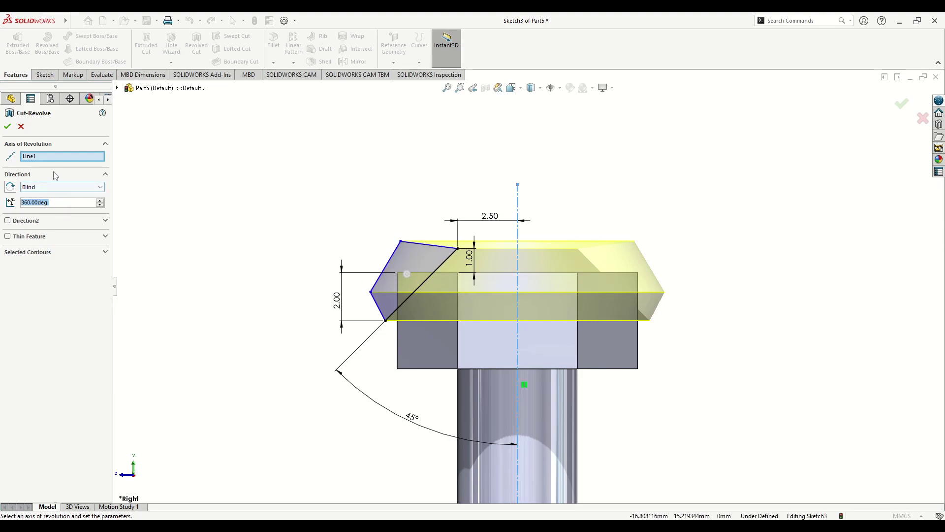
pyautogui.click(7, 126)
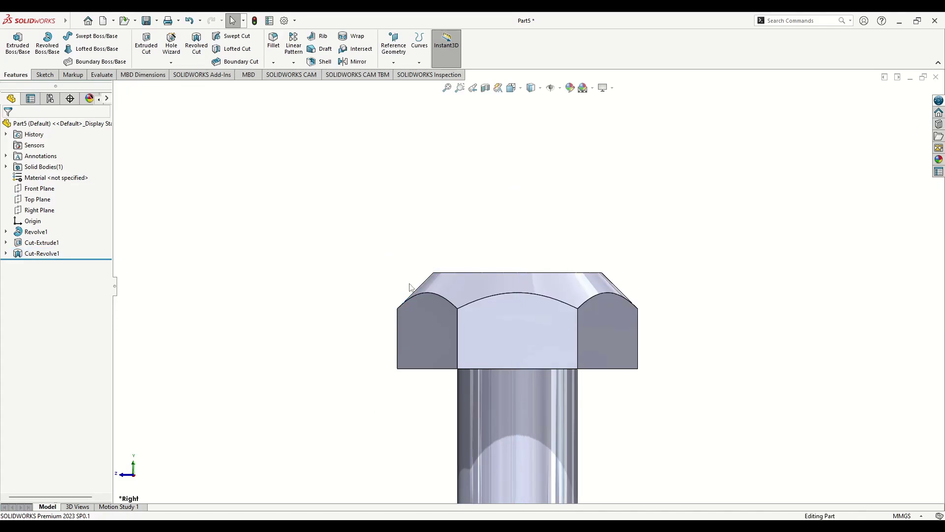
pyautogui.moveTo(411, 288); pyautogui.dragTo(452, 376, button='middle')
pyautogui.moveTo(483, 336); pyautogui.dragTo(433, 285, button='middle')
# Step: Edit the revolved cut's sketch and set the inner upper corner's distance from the centerline to 3 mm, closing the sketch to rebuild the bevel
pyautogui.click(6, 253)
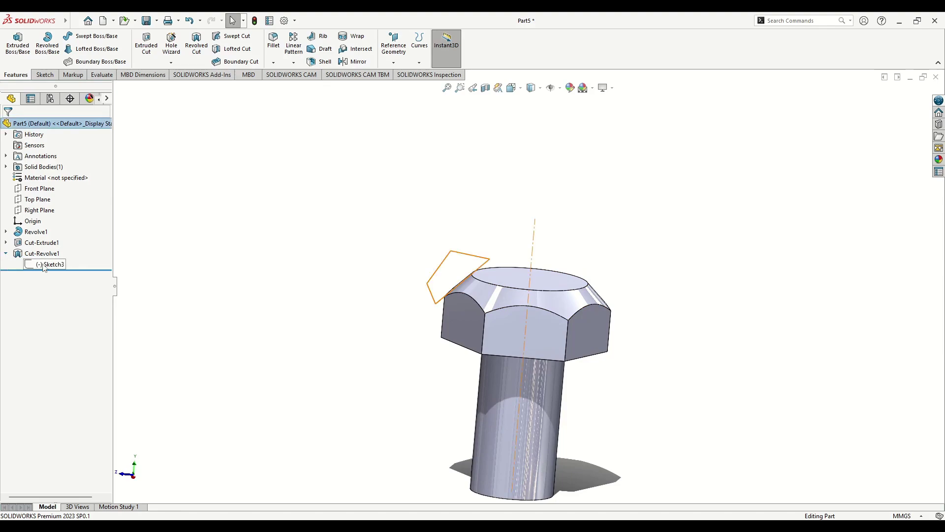
pyautogui.click(44, 264)
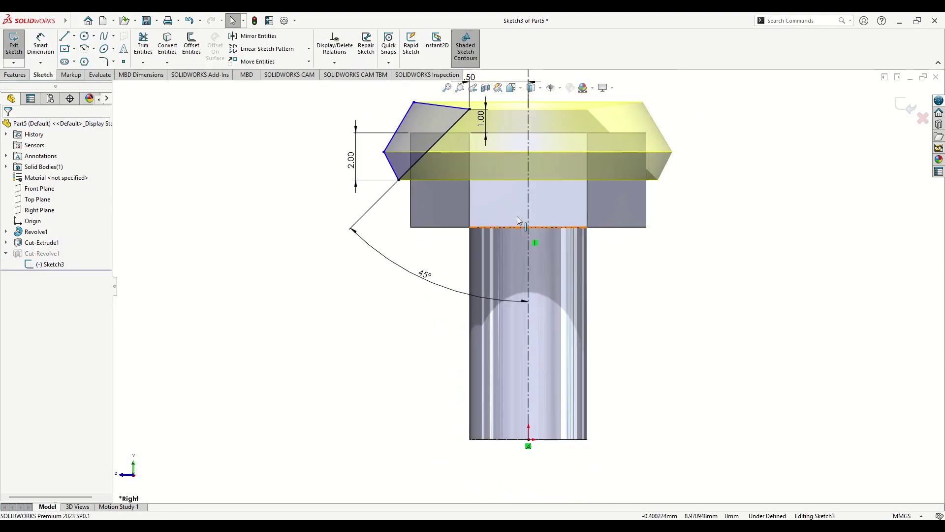
pyautogui.scroll(-1, 454, 191)
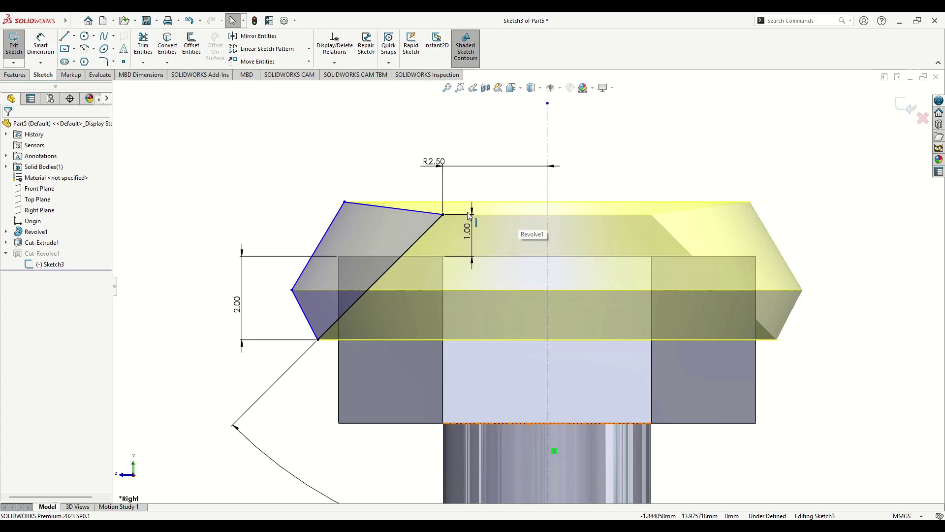
pyautogui.doubleClick(435, 159)
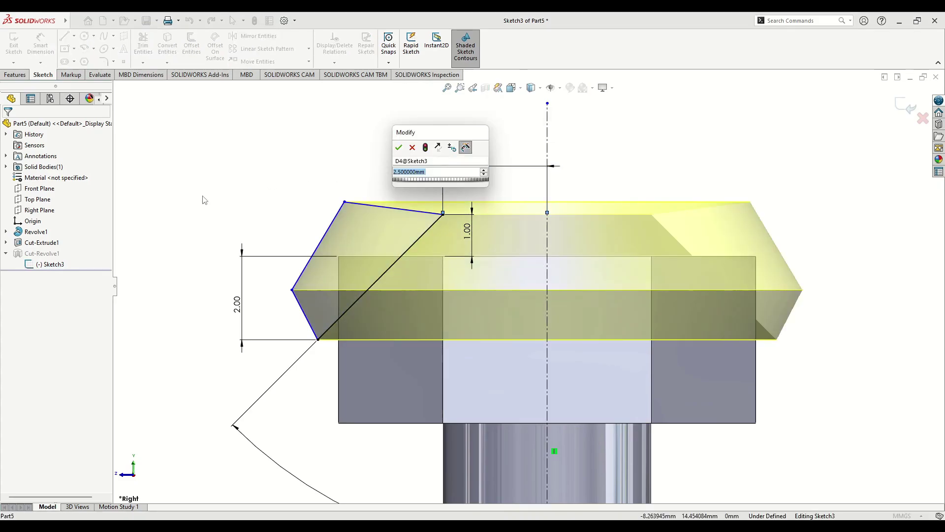
pyautogui.write('3')
pyautogui.press('Return')
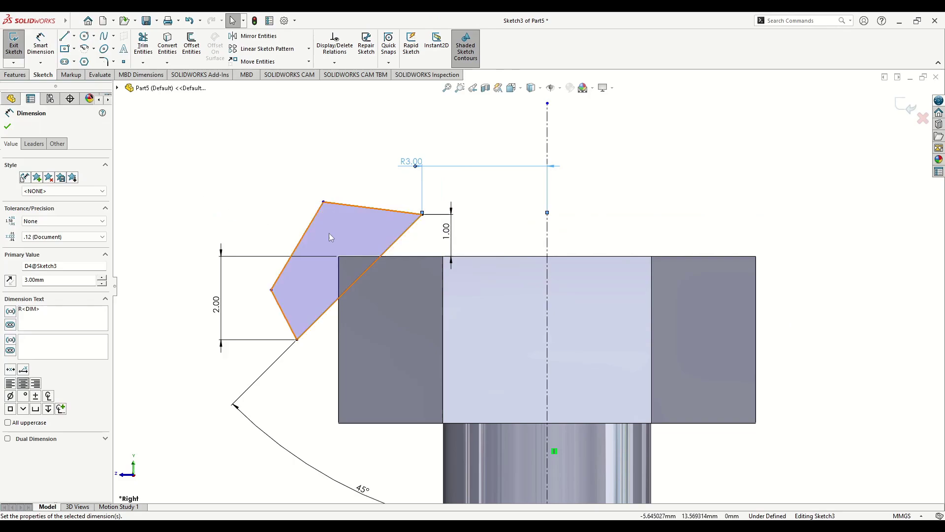
pyautogui.press('z')
pyautogui.press('z')
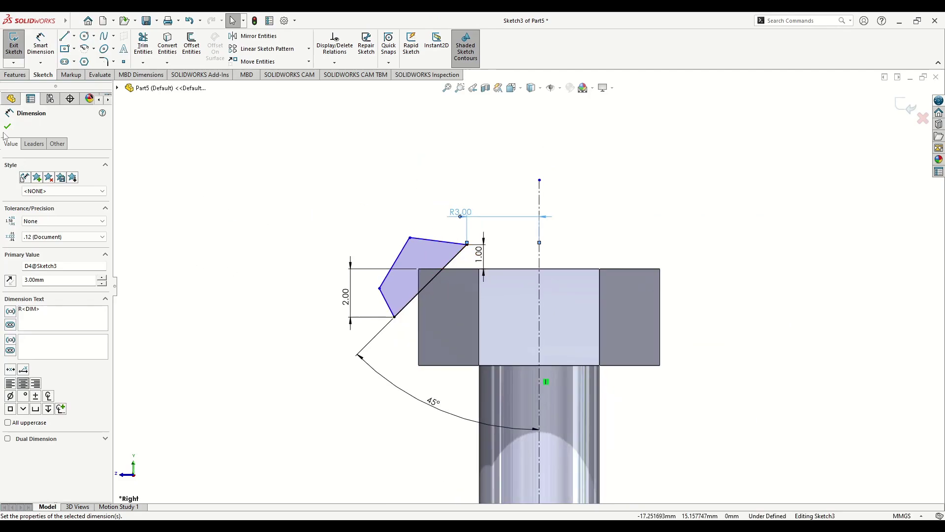
pyautogui.click(8, 126)
pyautogui.click(14, 44)
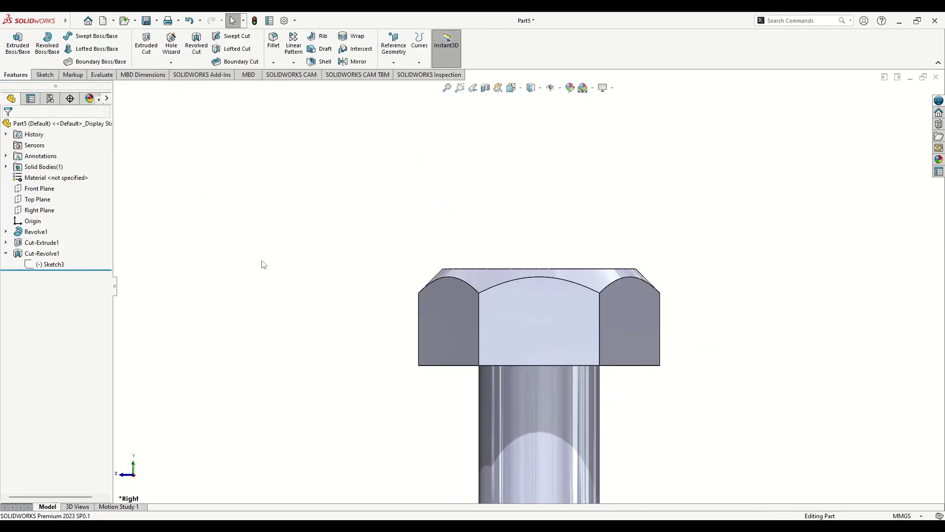
# Step: Save the part under the name Bolt in the Roller Support folder
pyautogui.moveTo(426, 277); pyautogui.dragTo(471, 359, button='middle')
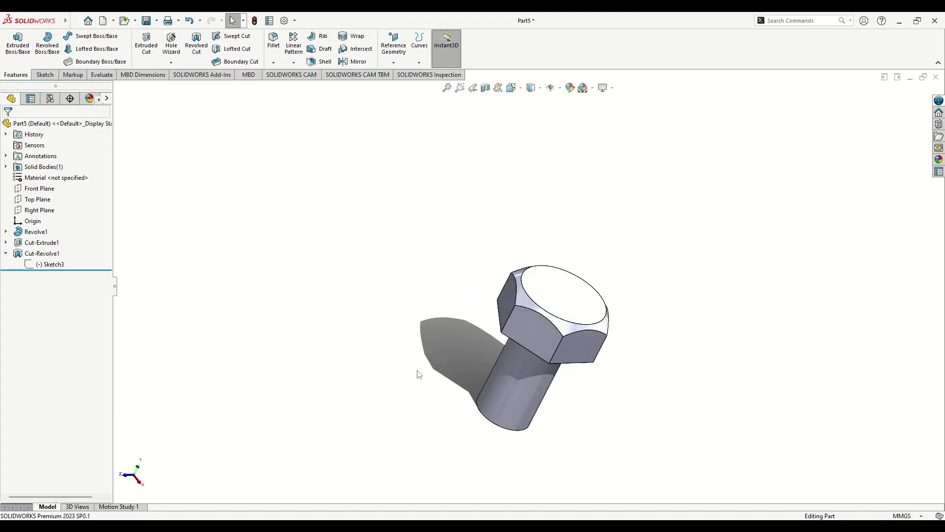
pyautogui.click(157, 21)
pyautogui.click(165, 43)
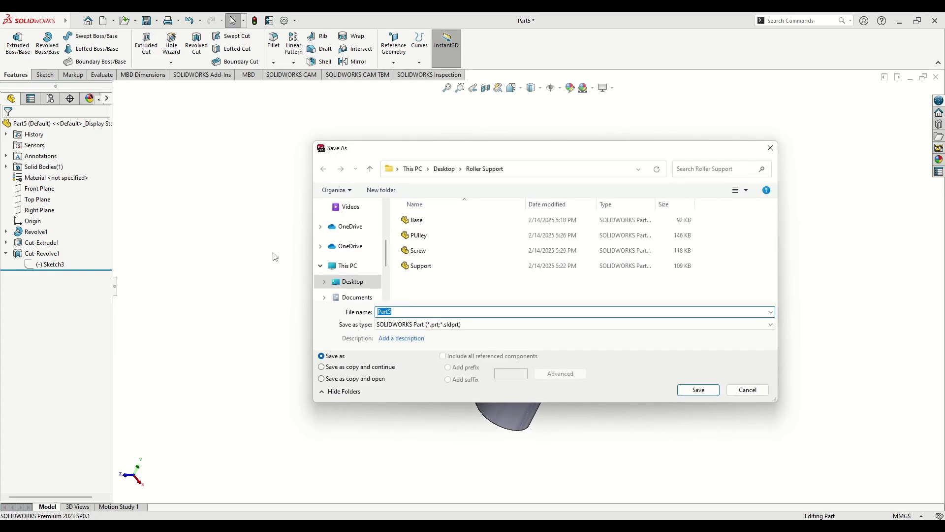
pyautogui.write('Bolt')
pyautogui.press('Return')
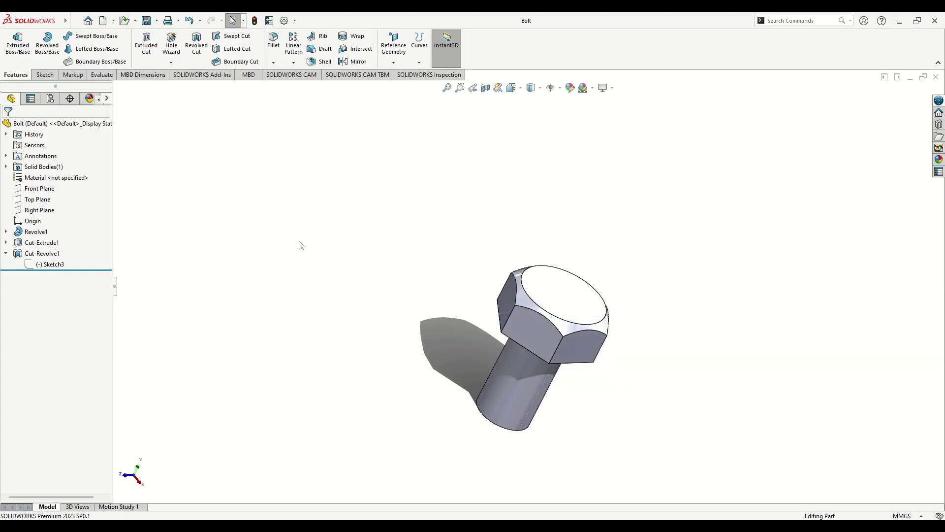
pyautogui.scroll(2, 376, 289)
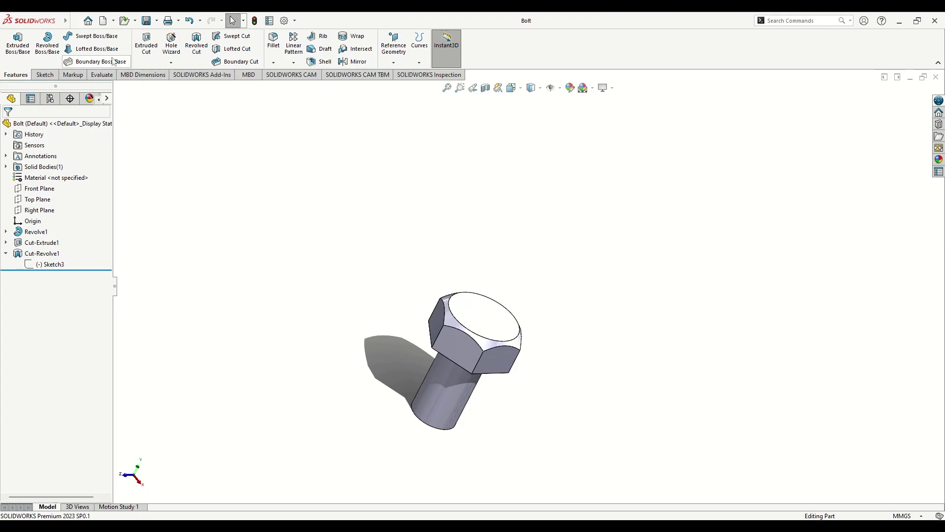
# Step: Create a new part document and give its view a plain white background scene
pyautogui.click(104, 22)
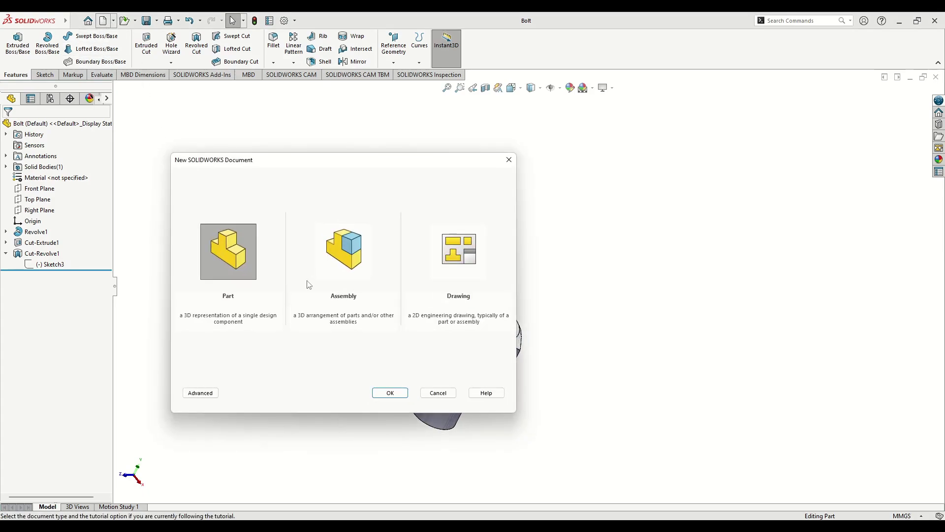
pyautogui.click(390, 393)
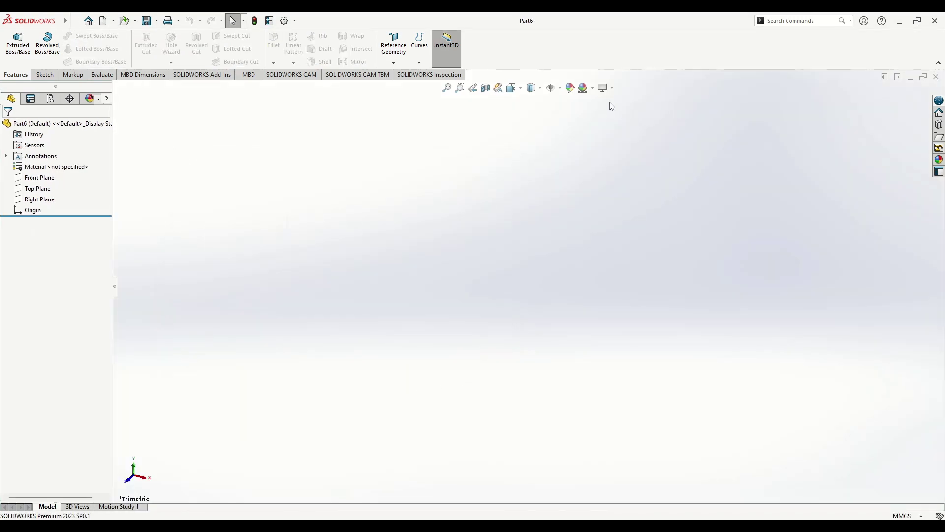
pyautogui.click(584, 88)
pyautogui.click(607, 113)
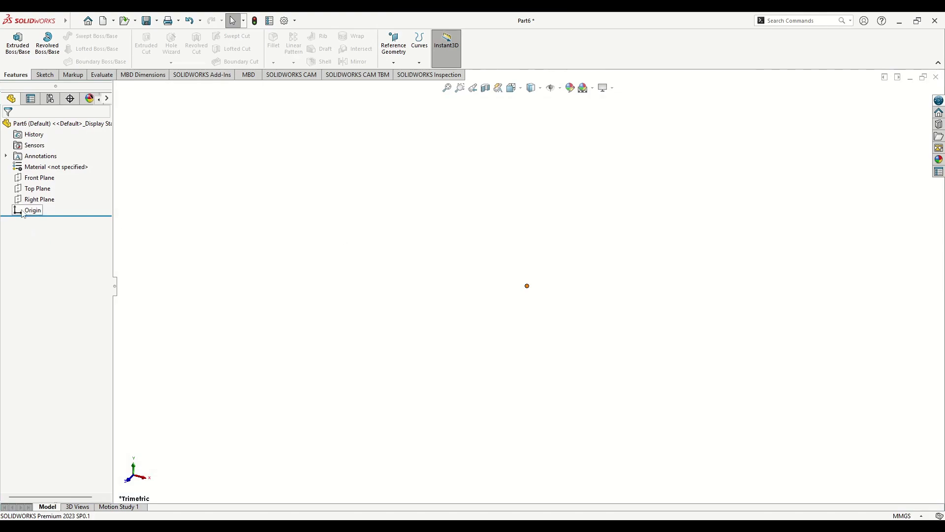
# Step: Start a sketch on the Top Plane and draw a hexagon centred on the origin with an inscribed circle about 81 mm in diameter
pyautogui.click(38, 189)
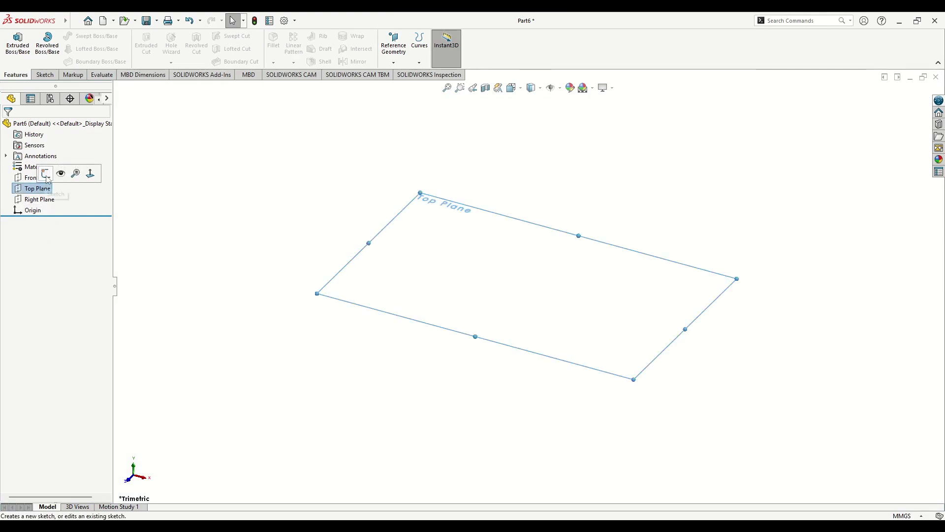
pyautogui.click(59, 169)
pyautogui.keyDown('ctrl'); pyautogui.moveTo(367, 291); pyautogui.dragTo(384, 292, button='middle'); pyautogui.keyUp('ctrl')
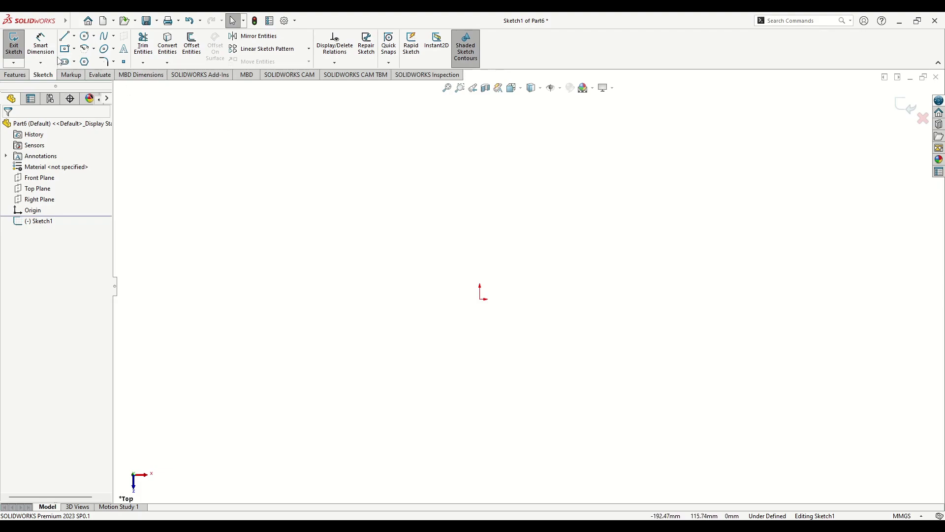
pyautogui.click(85, 63)
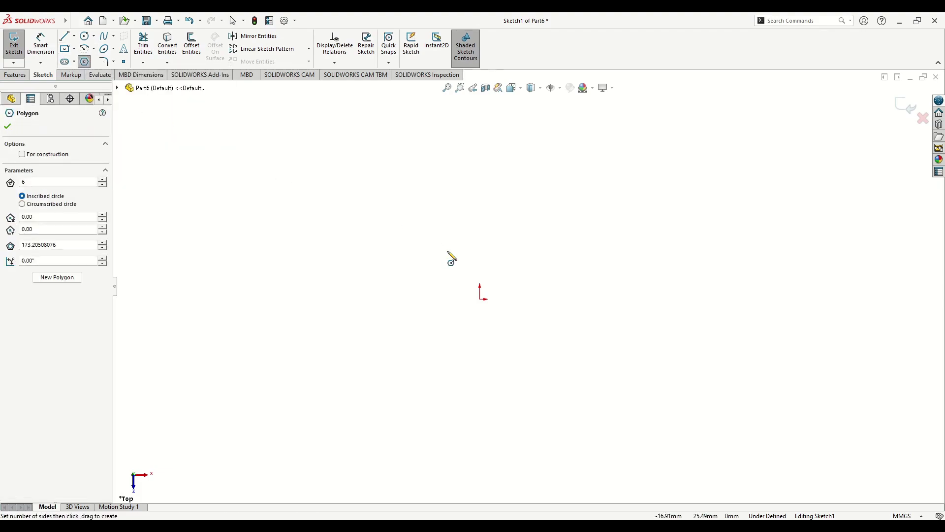
pyautogui.moveTo(480, 299); pyautogui.dragTo(456, 379)
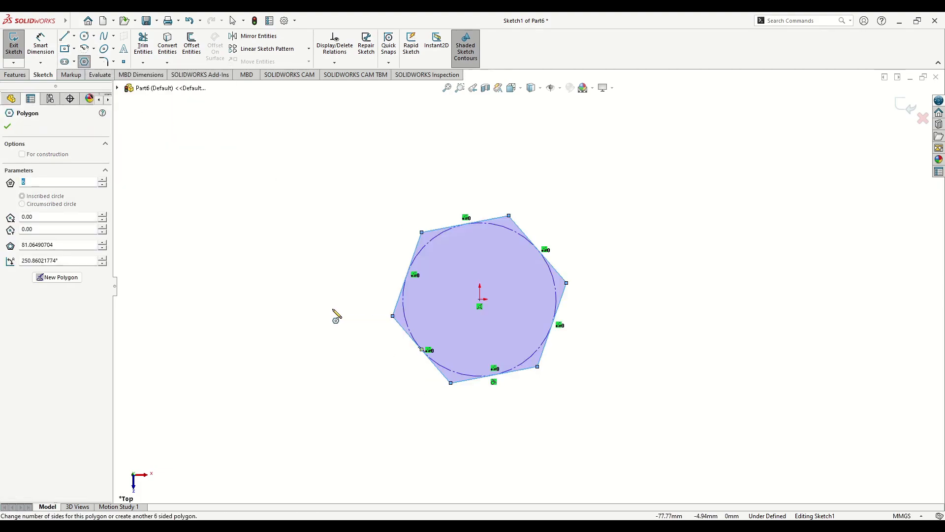
pyautogui.rightClick(333, 315)
pyautogui.click(365, 317)
# Step: Add a vertical relation between the hexagon's centre point and its upper vertex
pyautogui.click(480, 299)
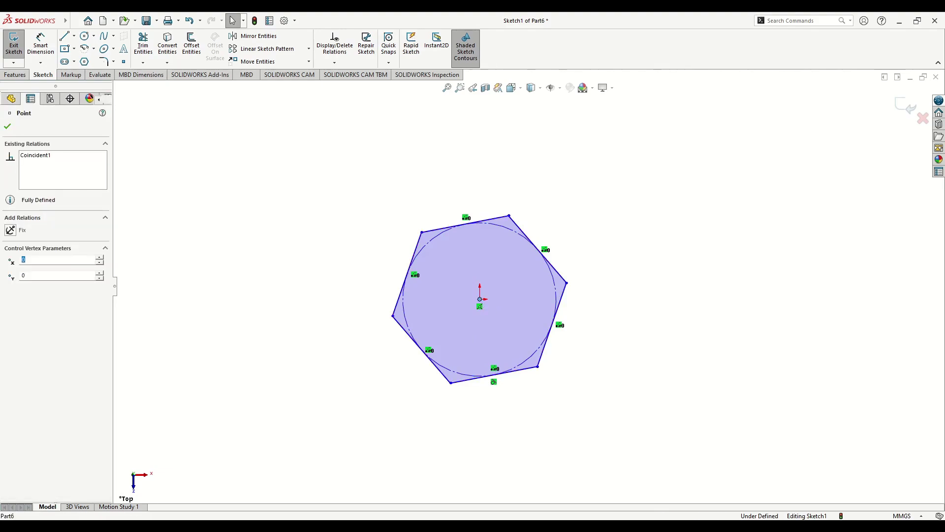
pyautogui.keyDown('ctrl'); pyautogui.click(509, 216); pyautogui.keyUp('ctrl')
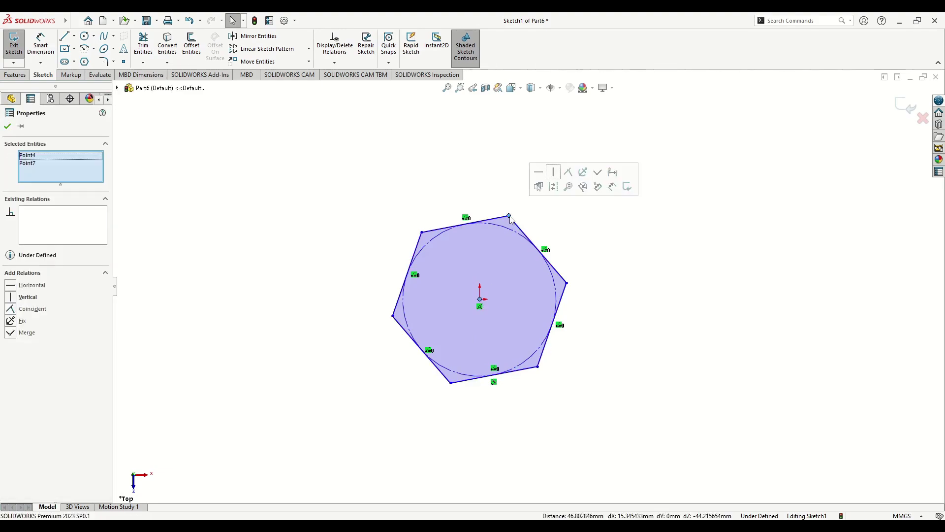
pyautogui.click(554, 173)
pyautogui.click(257, 234)
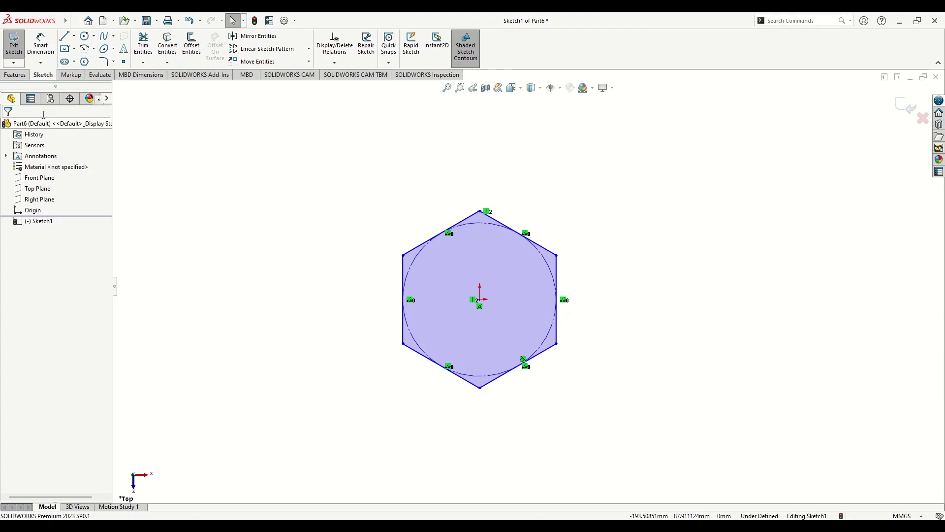
# Step: Dimension the hexagon's height between its upper and lower vertices and set it to 10 mm
pyautogui.click(41, 45)
pyautogui.click(480, 212)
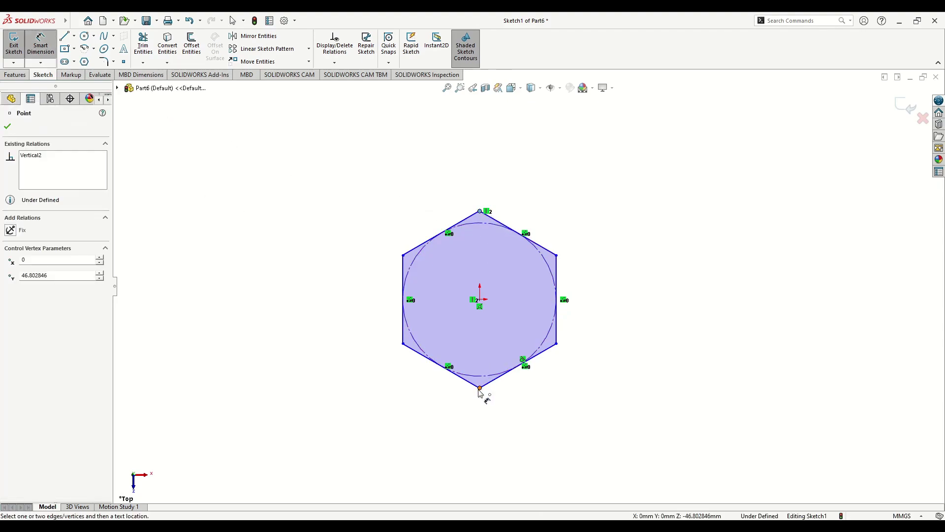
pyautogui.click(480, 387)
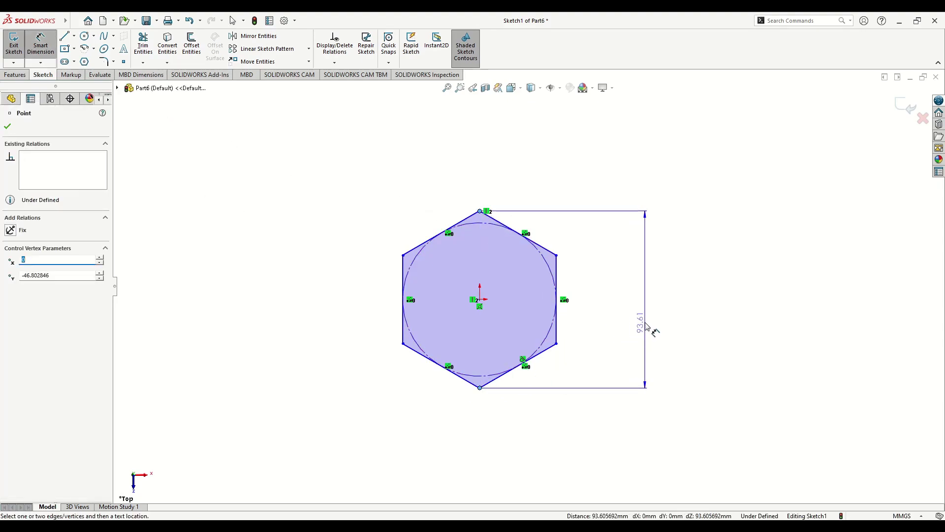
pyautogui.click(647, 327)
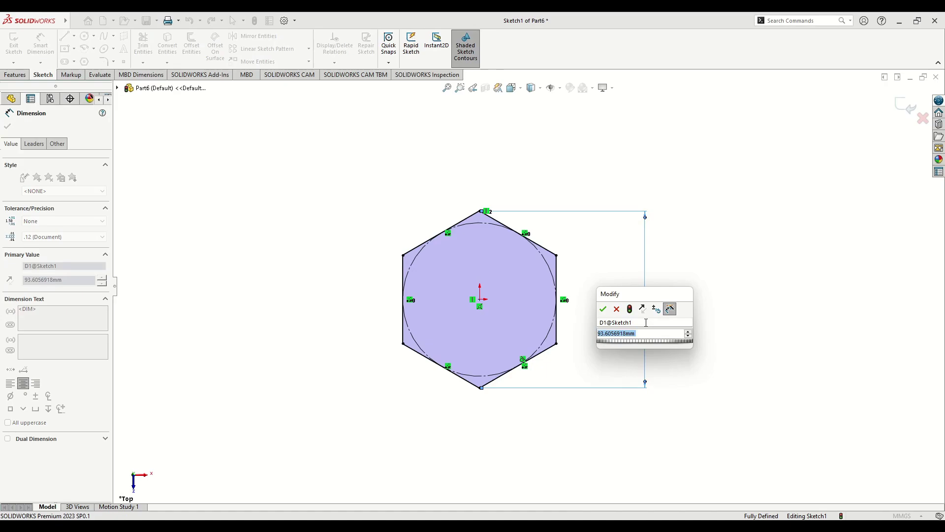
pyautogui.write('9.5')
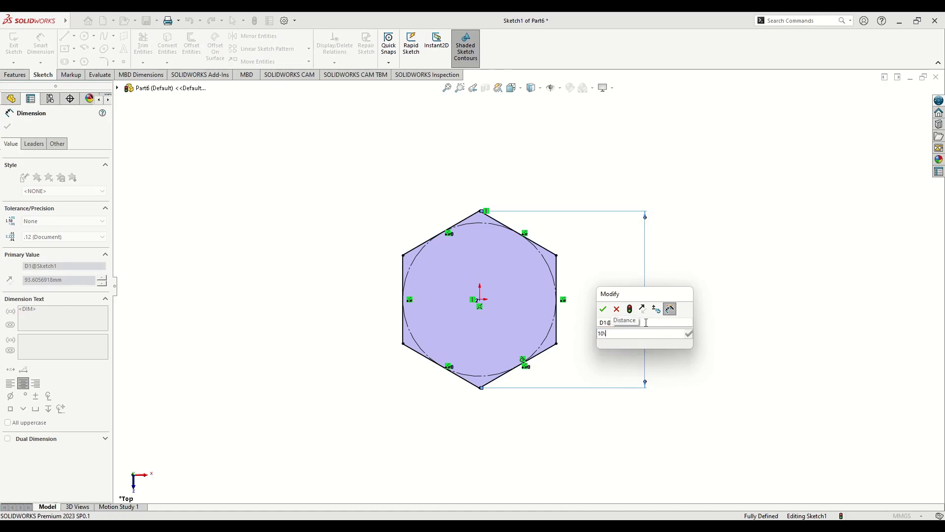
pyautogui.press('Return')
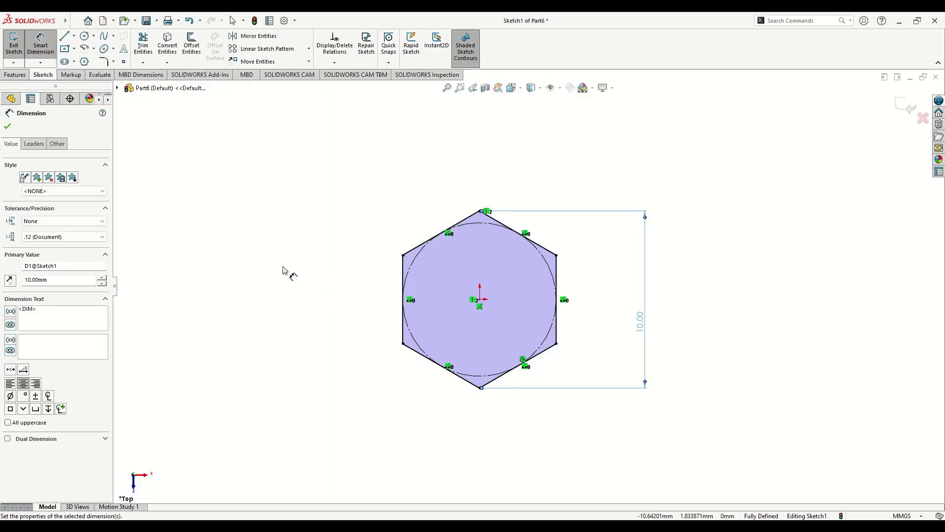
pyautogui.rightClick(315, 301)
pyautogui.click(318, 314)
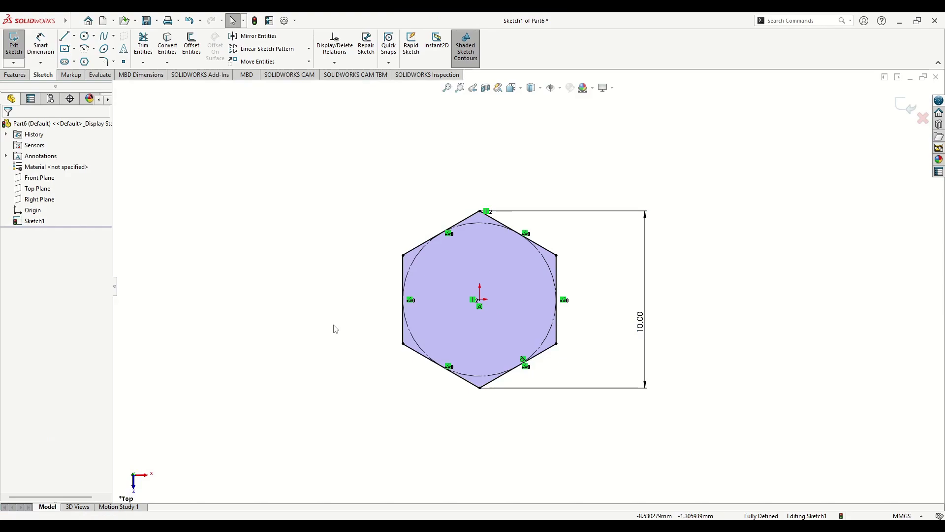
# Step: Draw a circle about 4.7 mm in diameter inside the hexagon, centred on the origin
pyautogui.click(84, 36)
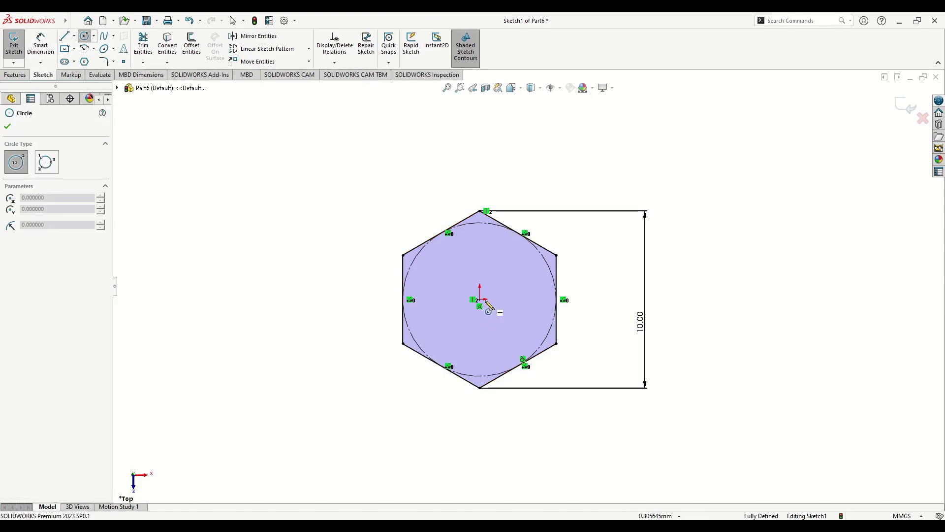
pyautogui.moveTo(480, 299); pyautogui.dragTo(521, 299)
pyautogui.rightClick(318, 306)
pyautogui.click(321, 320)
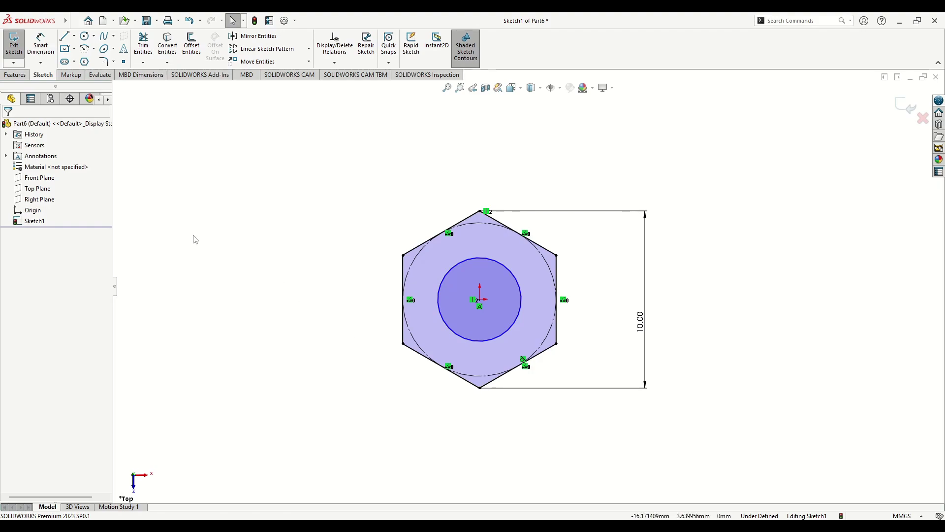
# Step: Dimension the inner circle's diameter and set it to 4 mm
pyautogui.click(40, 44)
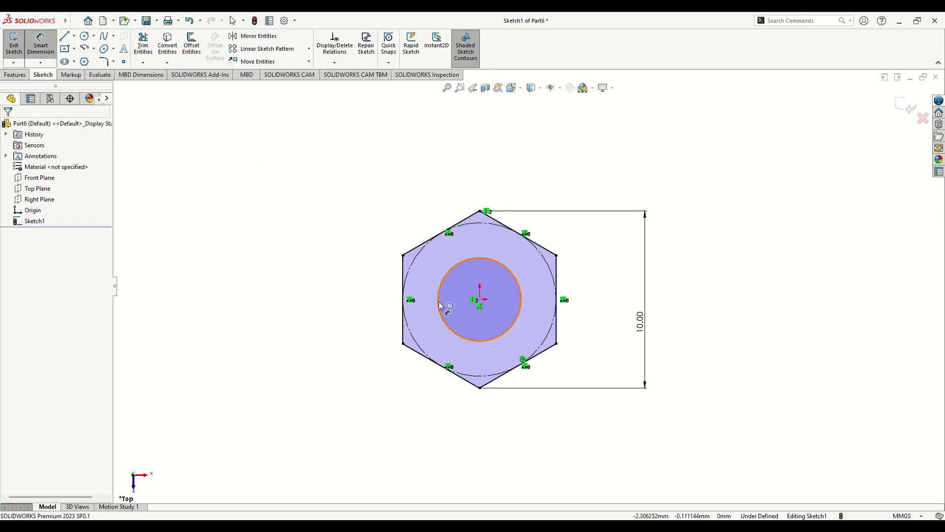
pyautogui.click(440, 307)
pyautogui.click(328, 299)
pyautogui.write('4.70821838mm')
pyautogui.press('Return')
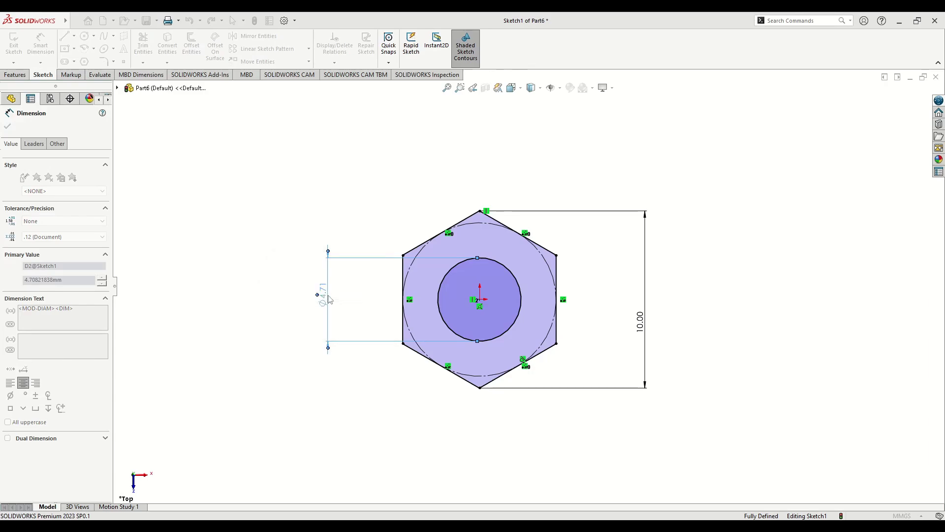
pyautogui.rightClick(249, 241)
pyautogui.click(275, 272)
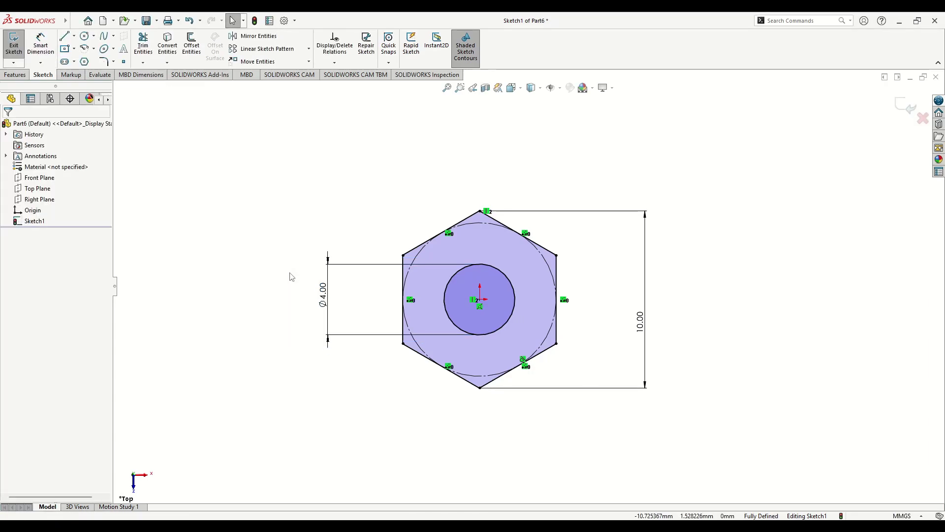
# Step: Extrude the hexagon with its circular hole as a boss, using the Mid Plane end condition and a 5 mm depth
pyautogui.click(14, 74)
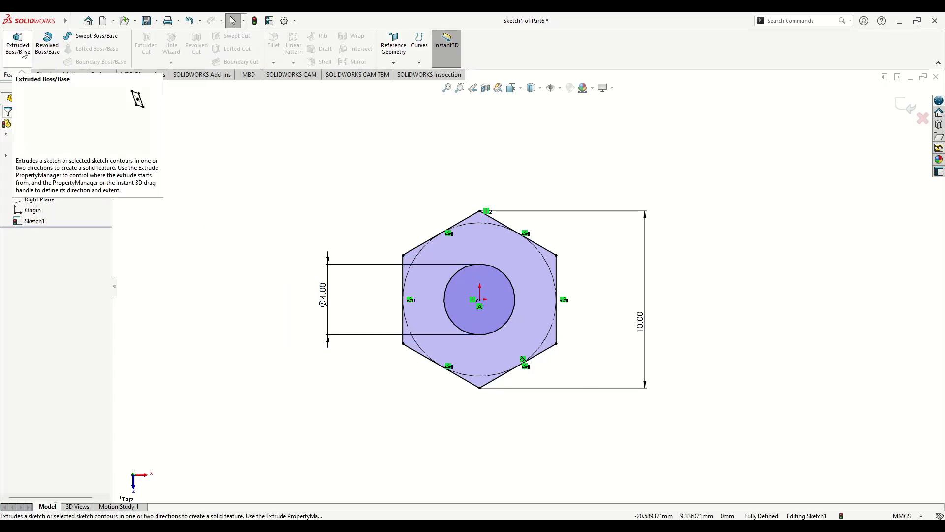
pyautogui.click(22, 52)
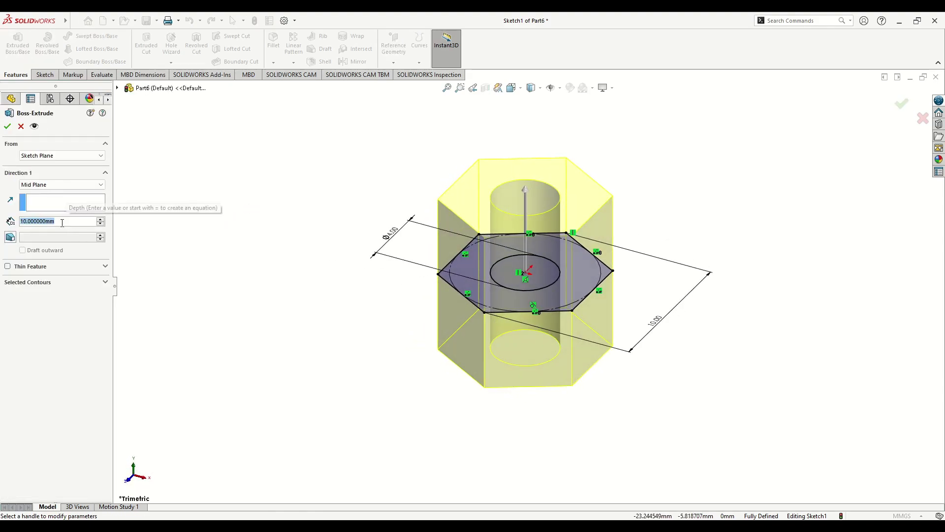
pyautogui.write('5')
pyautogui.press('Return')
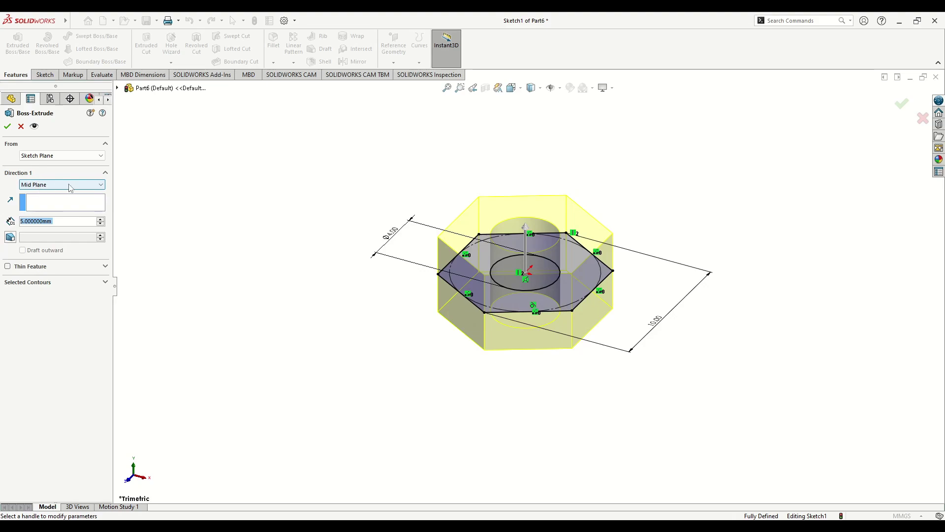
pyautogui.click(7, 126)
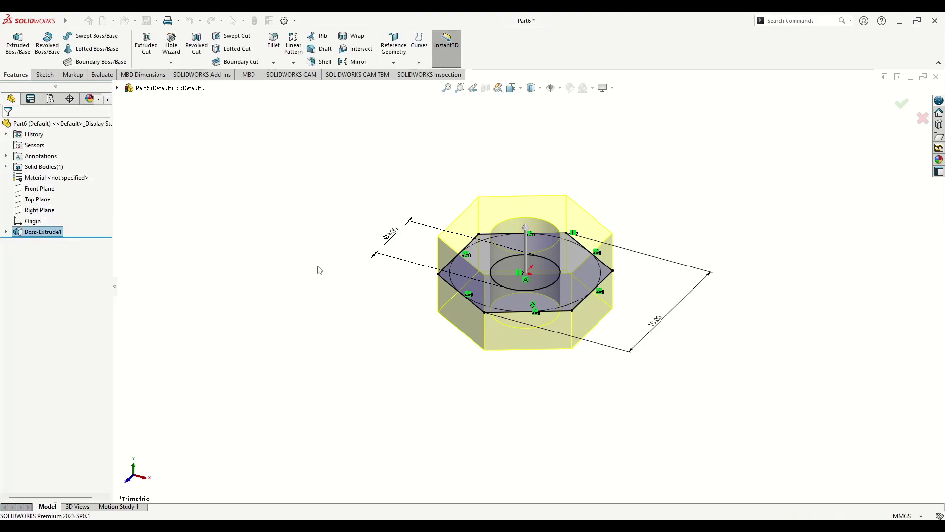
# Step: Set up a 0.5 mm, 45-degree chamfer on the six outer edges of the nut's top face
pyautogui.keyDown('ctrl'); pyautogui.moveTo(366, 281); pyautogui.dragTo(294, 317, button='middle'); pyautogui.keyUp('ctrl')
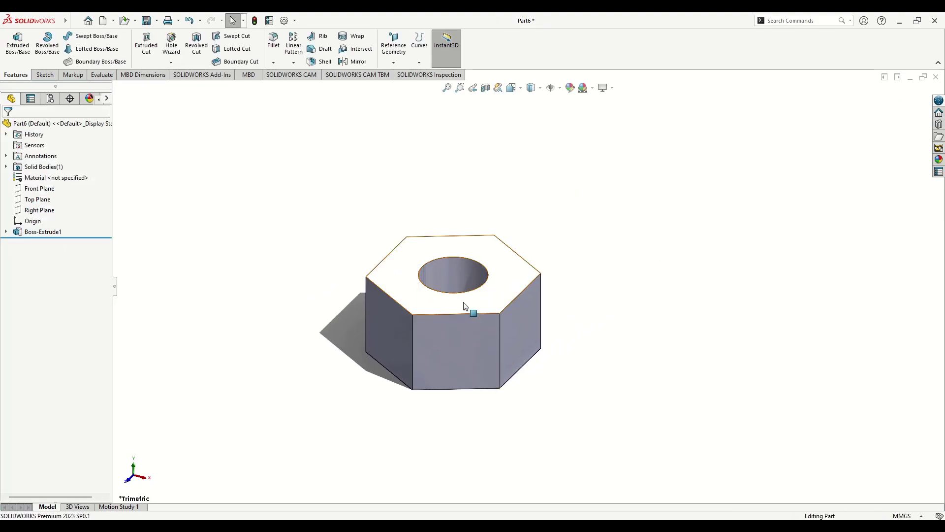
pyautogui.keyDown('ctrl'); pyautogui.moveTo(391, 299); pyautogui.dragTo(419, 297, button='middle'); pyautogui.keyUp('ctrl')
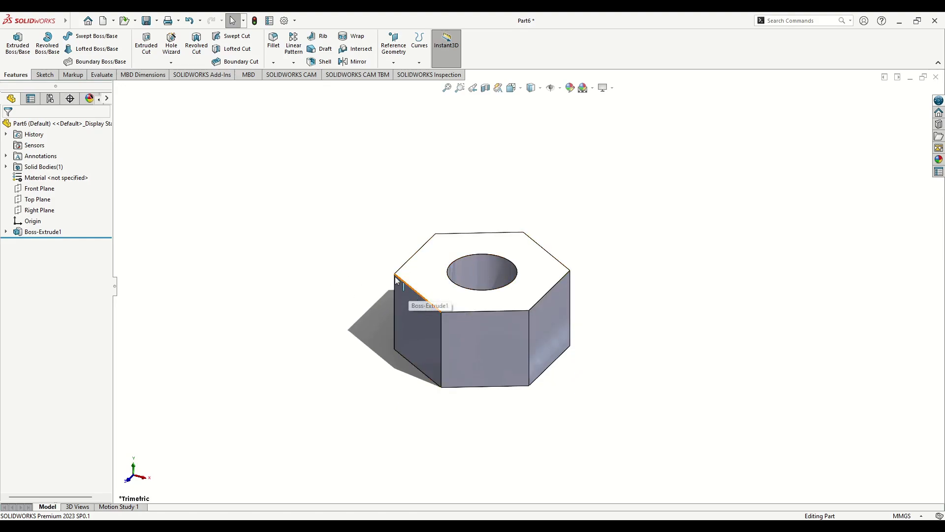
pyautogui.click(272, 63)
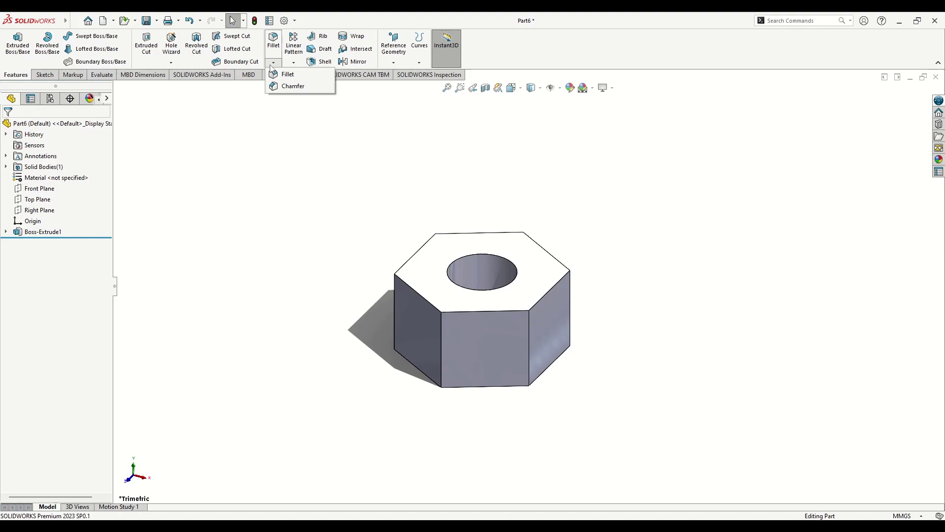
pyautogui.click(293, 86)
pyautogui.click(408, 289)
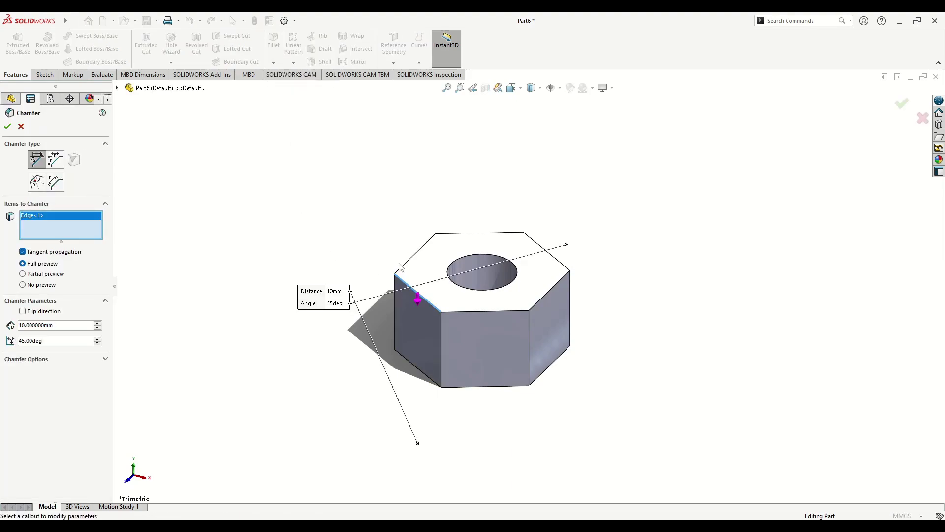
pyautogui.click(404, 269)
pyautogui.click(461, 233)
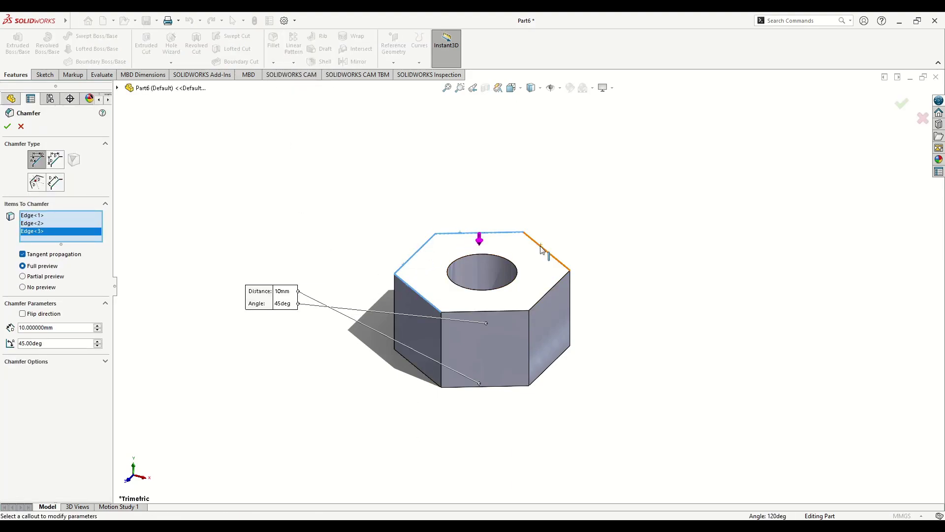
pyautogui.click(542, 249)
pyautogui.click(551, 290)
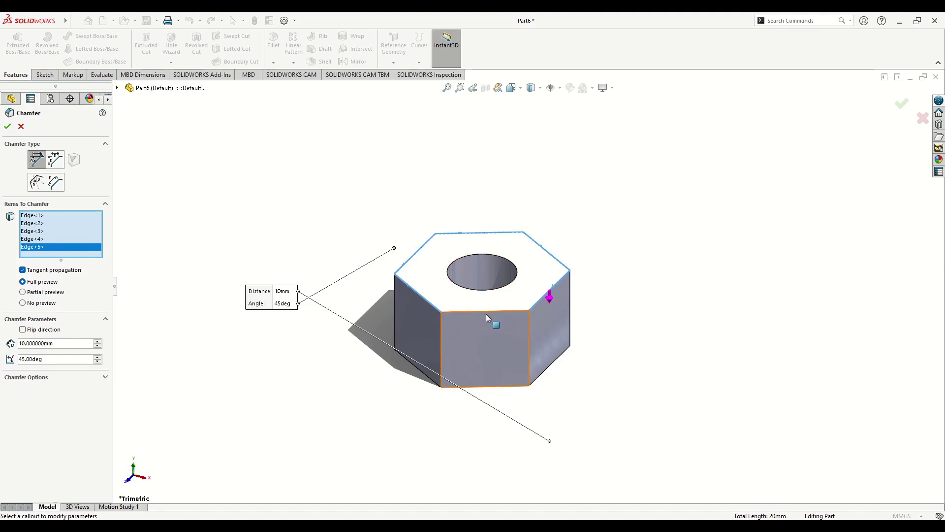
pyautogui.click(486, 310)
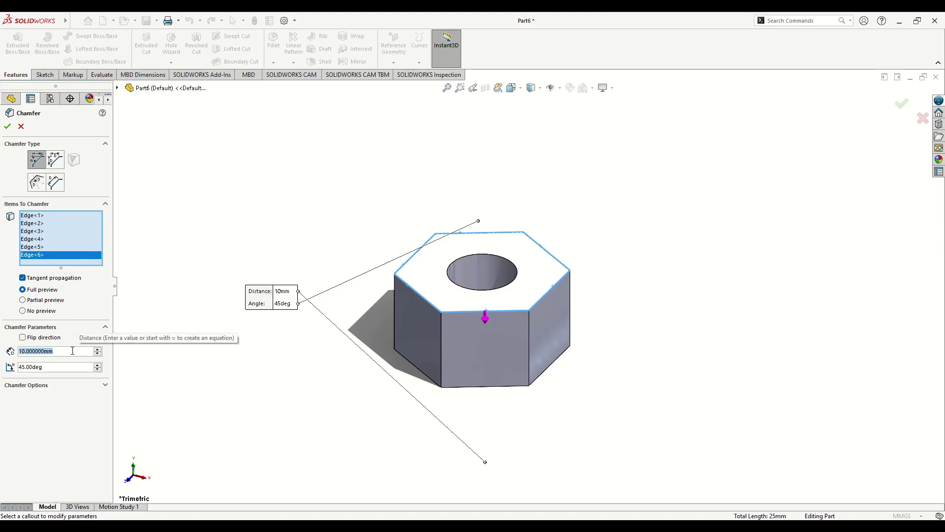
pyautogui.write('0.5')
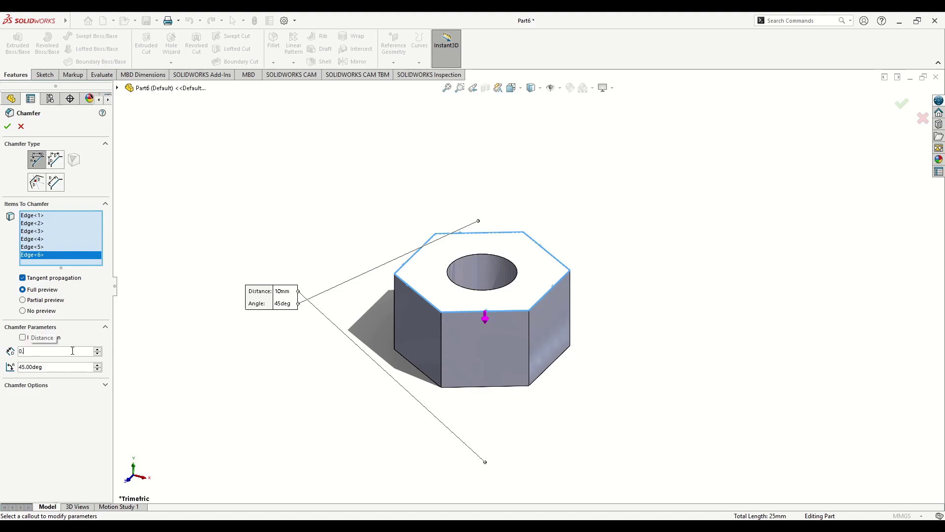
pyautogui.press('Return')
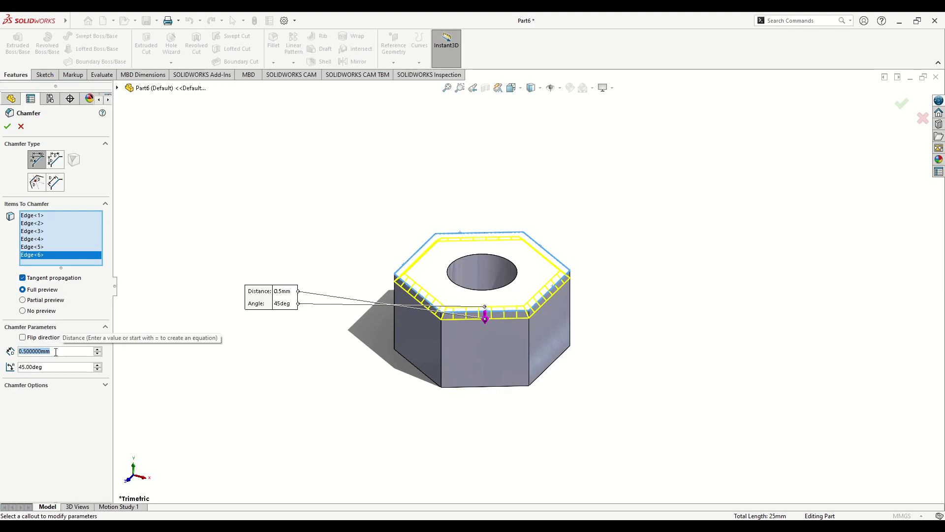
# Step: Set the chamfer distance to 0.7 mm and apply the chamfer to the nut's top edges
pyautogui.write('0.')
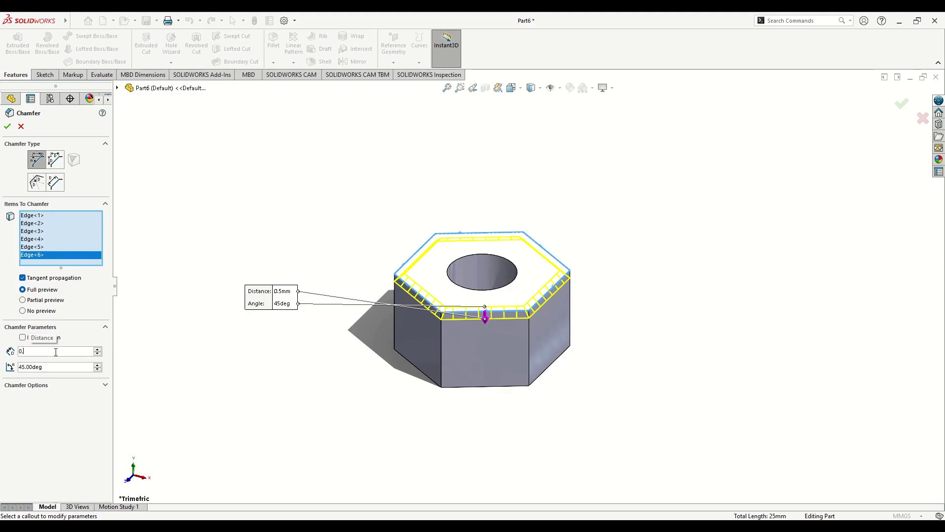
pyautogui.write('7')
pyautogui.press('Return')
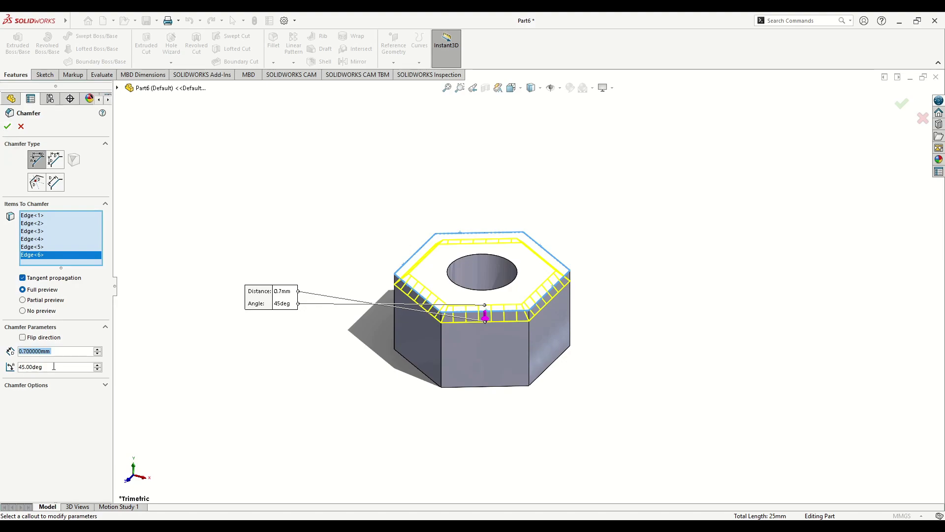
pyautogui.click(7, 126)
# Step: Save the part under the name Nut in the Roller Support folder
pyautogui.moveTo(323, 295); pyautogui.dragTo(349, 372, button='middle')
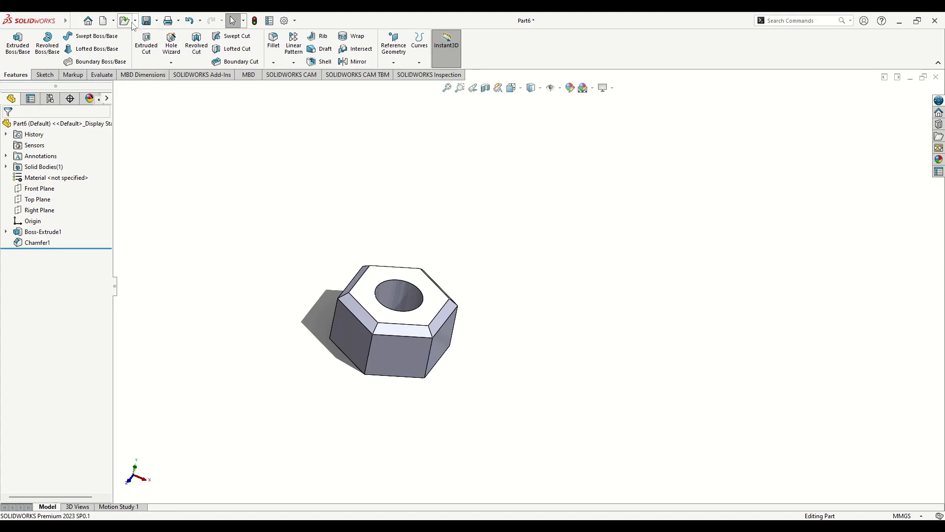
pyautogui.click(157, 21)
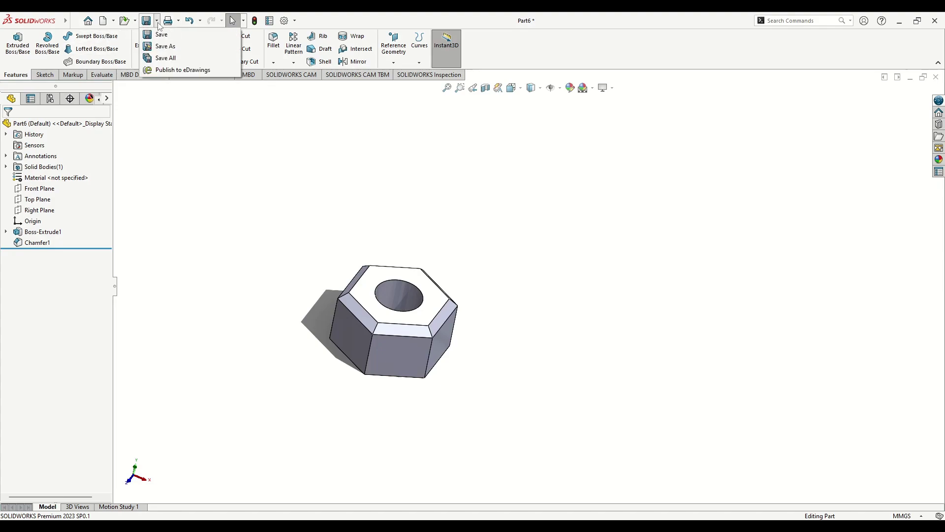
pyautogui.click(166, 47)
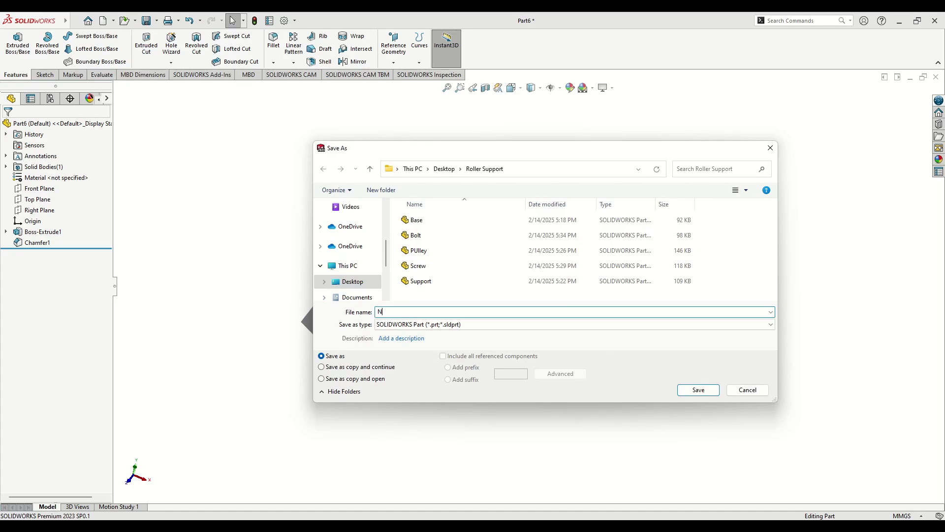
pyautogui.press('Return')
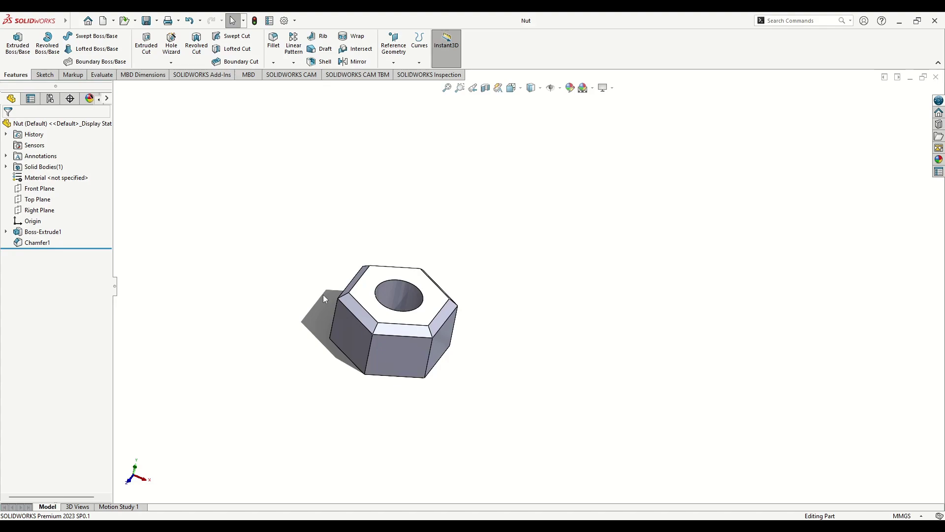
# Step: Create another new part document and apply a plain white background scene to its view
pyautogui.click(103, 20)
pyautogui.click(390, 392)
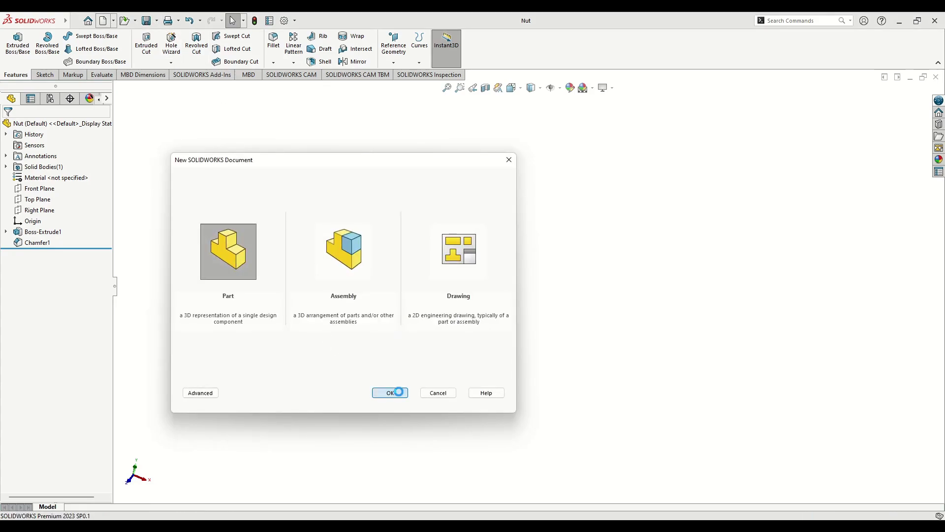
pyautogui.click(593, 87)
pyautogui.click(600, 114)
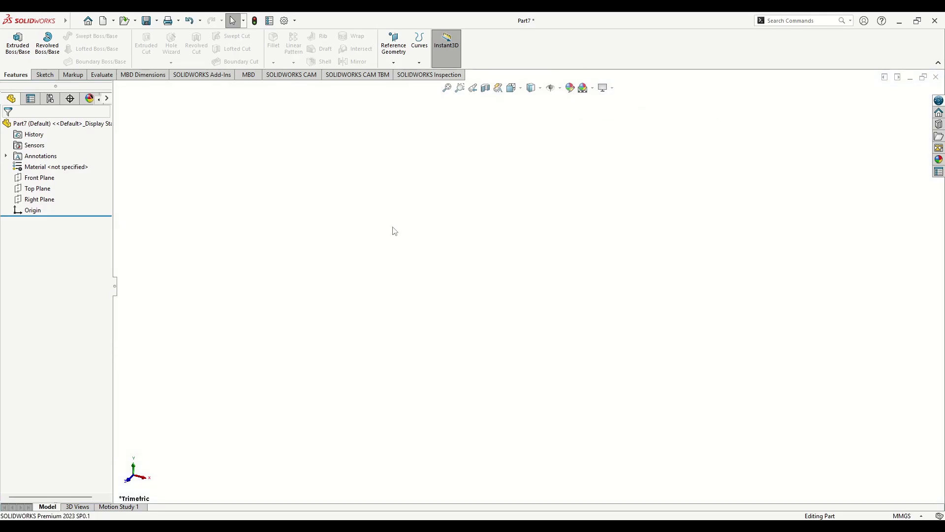
# Step: Sketch two concentric circles centred on the origin on the Top Plane, the outer one about 75 mm in diameter
pyautogui.click(38, 188)
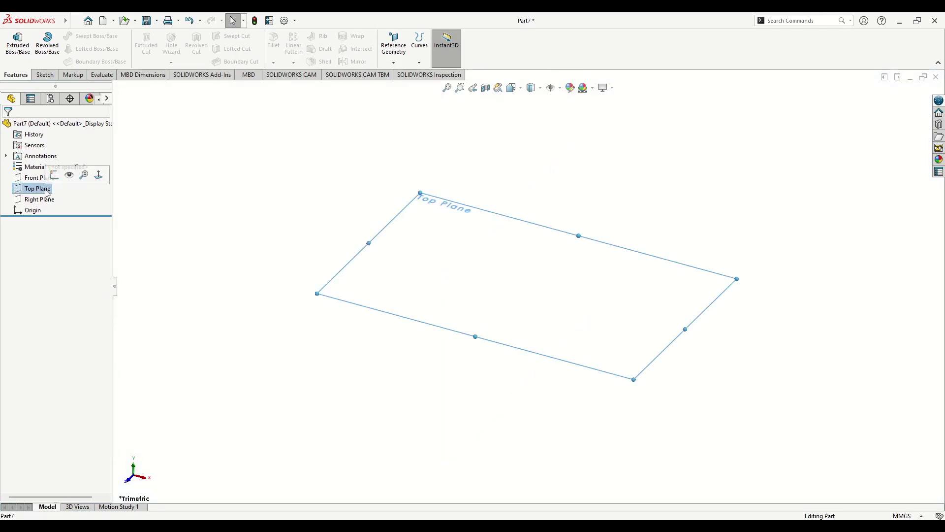
pyautogui.click(55, 177)
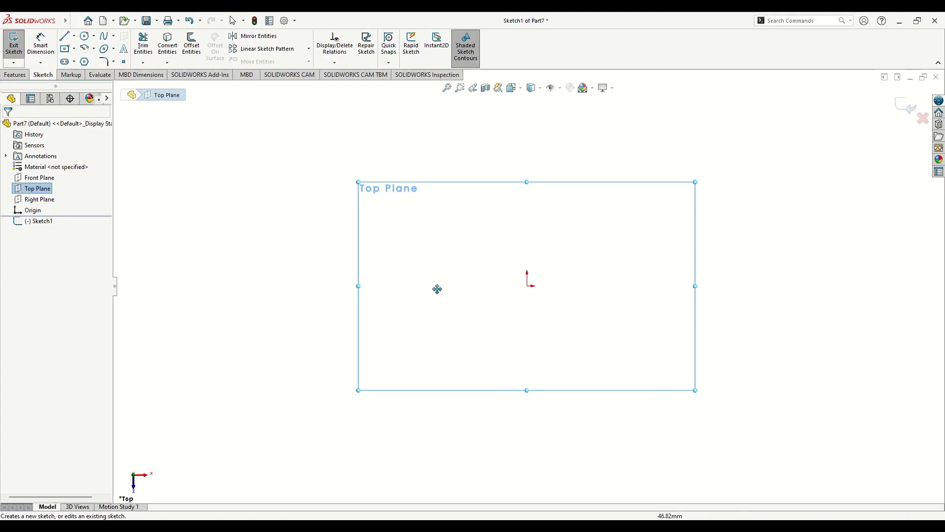
pyautogui.click(374, 299)
pyautogui.click(85, 35)
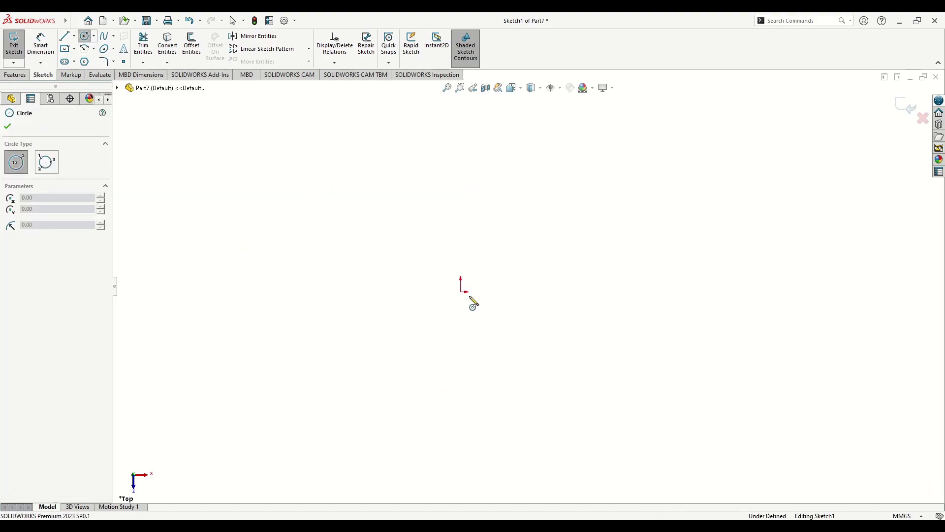
pyautogui.moveTo(461, 291); pyautogui.dragTo(411, 339)
pyautogui.moveTo(462, 292); pyautogui.dragTo(442, 307)
pyautogui.press('Escape')
# Step: Dimension the outer circle's diameter as 10 mm
pyautogui.click(44, 48)
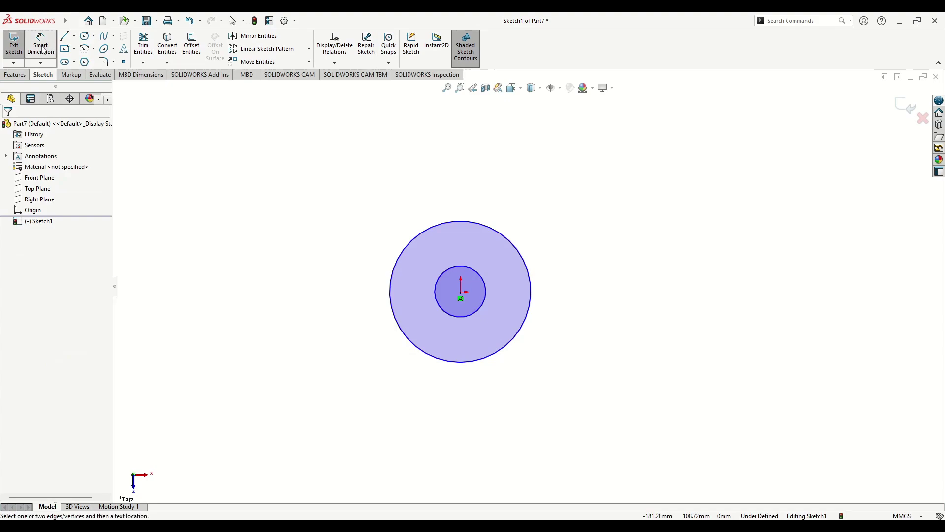
pyautogui.click(395, 264)
pyautogui.click(311, 263)
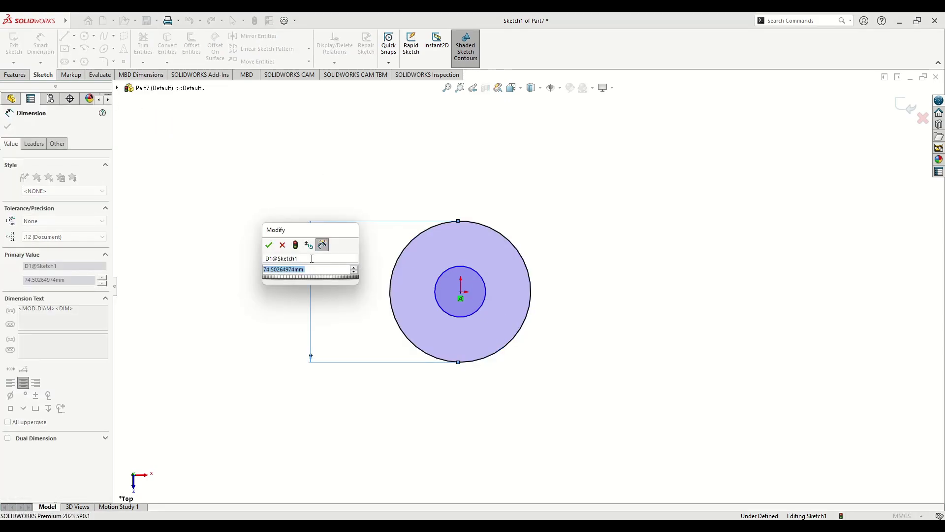
pyautogui.write('10')
pyautogui.press('Return')
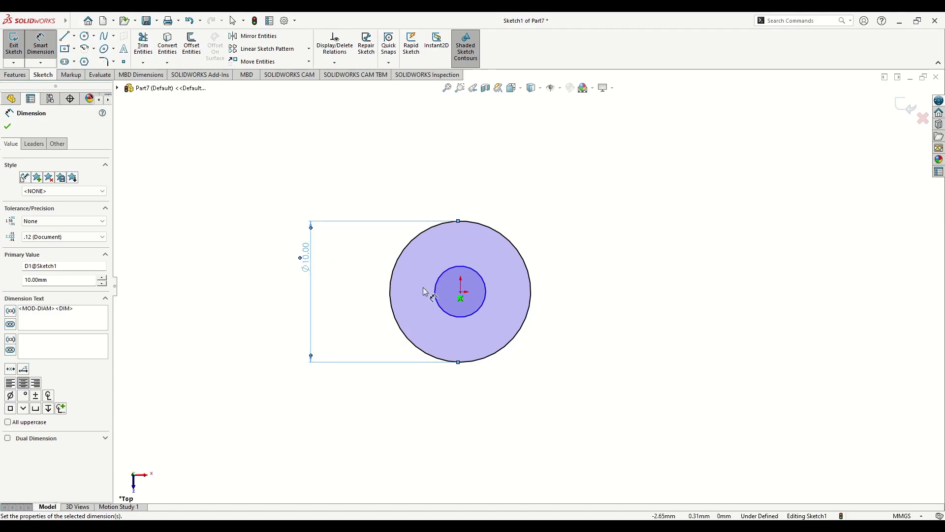
# Step: Dimension the inner circle's diameter as 6.25 mm and end dimensioning
pyautogui.click(438, 294)
pyautogui.click(366, 285)
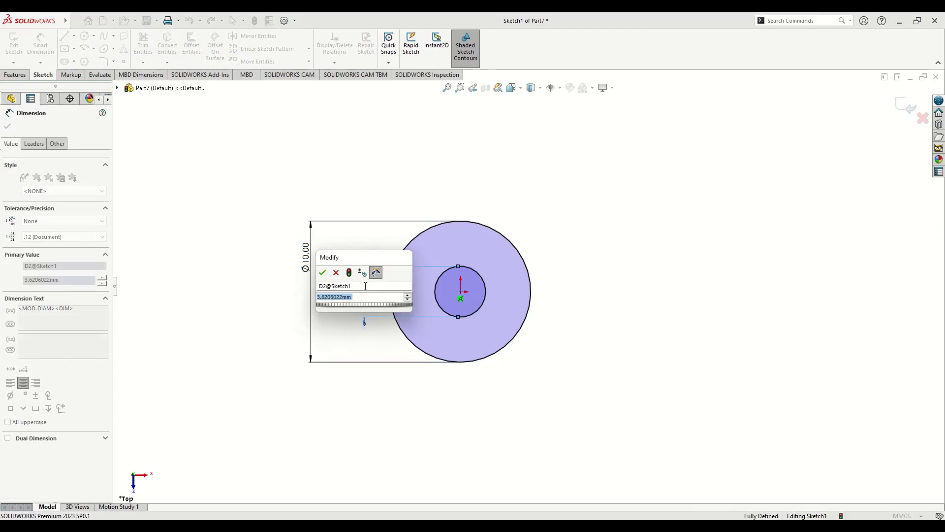
pyautogui.write('6')
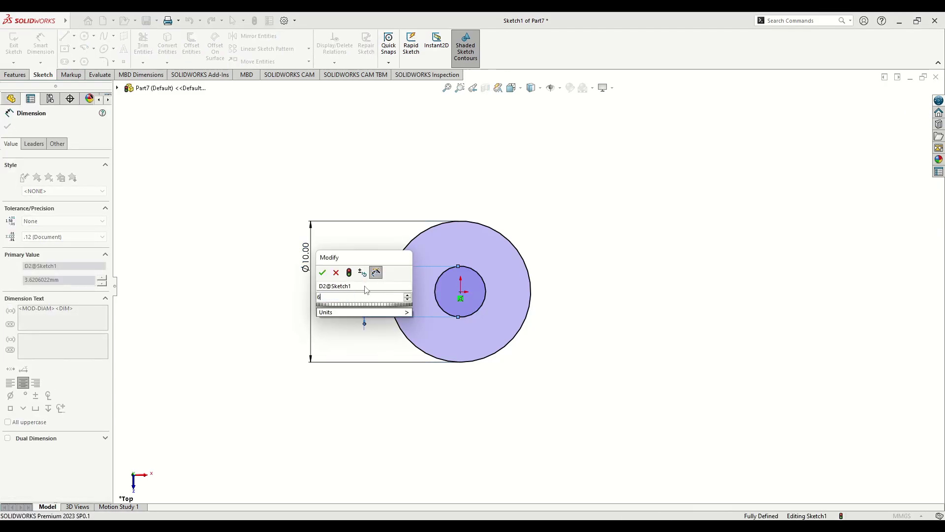
pyautogui.write('.25')
pyautogui.press('Return')
pyautogui.rightClick(202, 277)
pyautogui.click(245, 320)
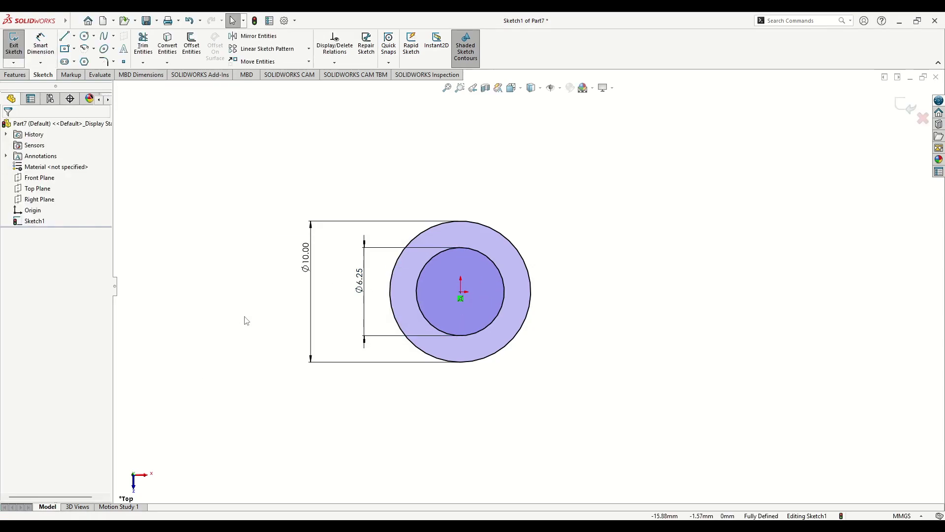
# Step: Extrude the ring profile 5 mm with the Mid Plane end condition
pyautogui.click(27, 77)
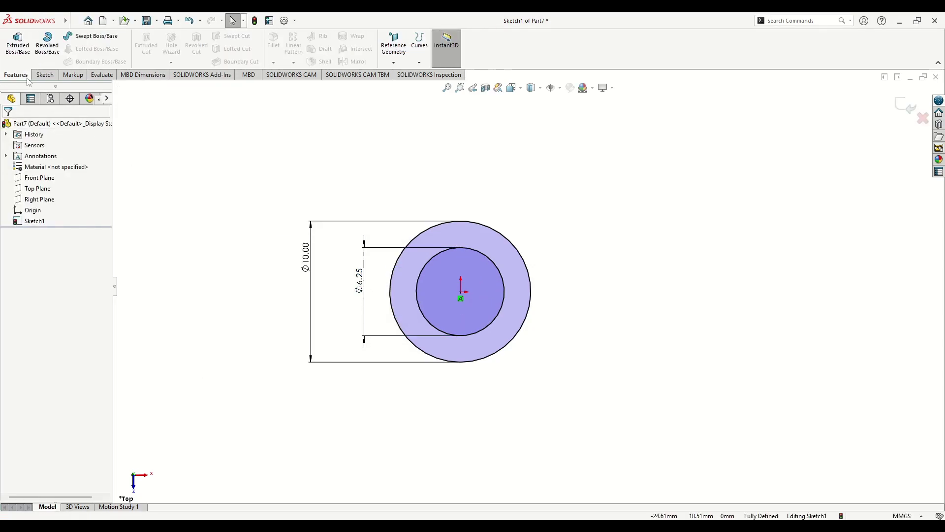
pyautogui.click(18, 42)
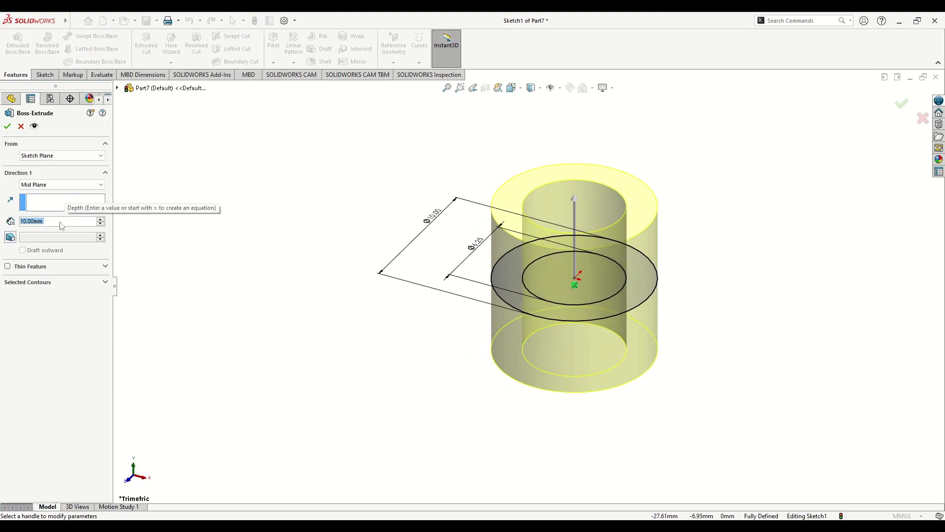
pyautogui.write('5')
pyautogui.press('Return')
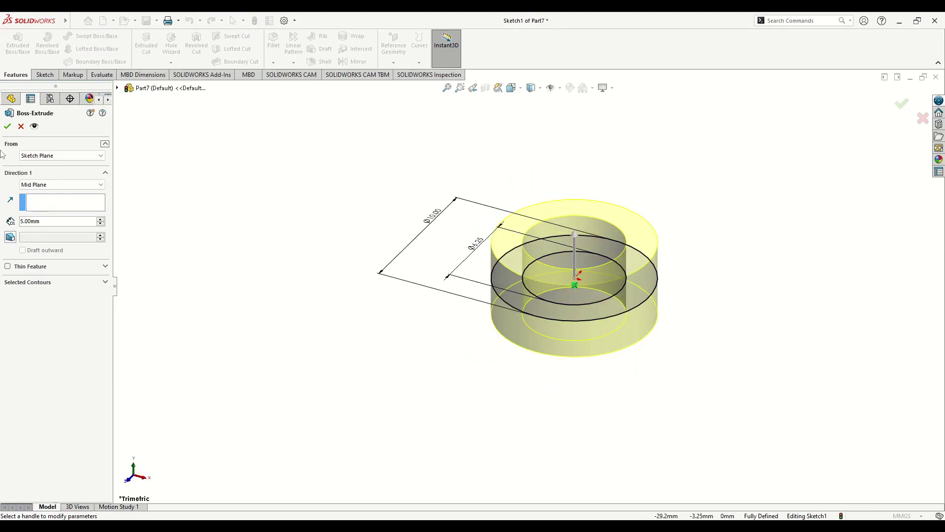
pyautogui.click(7, 127)
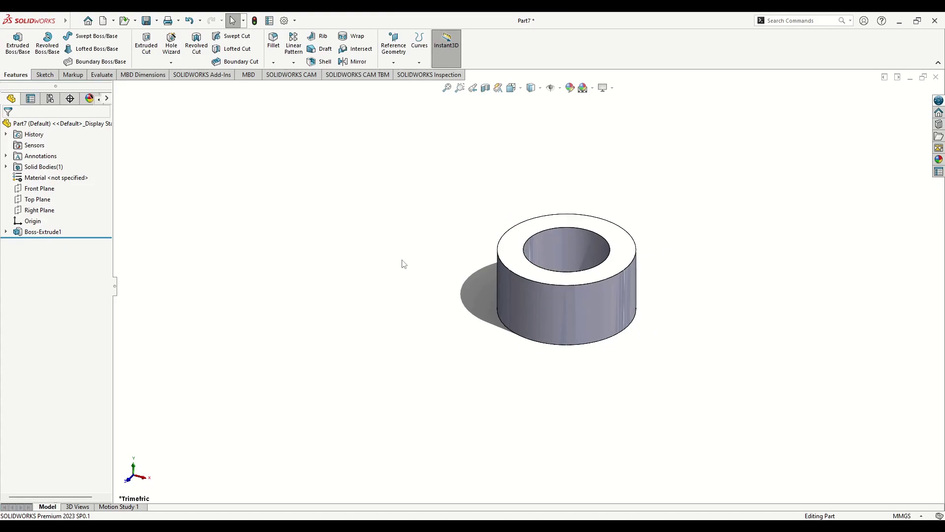
# Step: Save the part under the name Bushing in the Roller Support folder
pyautogui.click(156, 20)
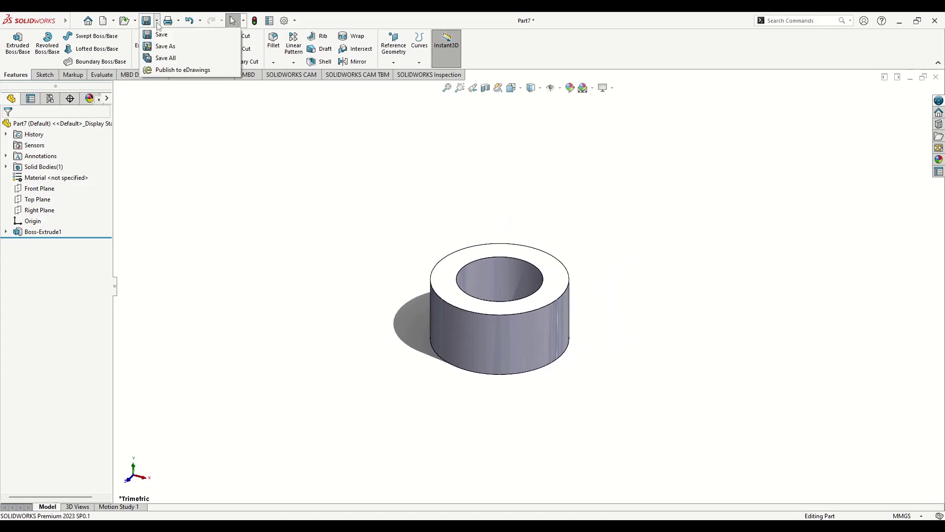
pyautogui.click(190, 60)
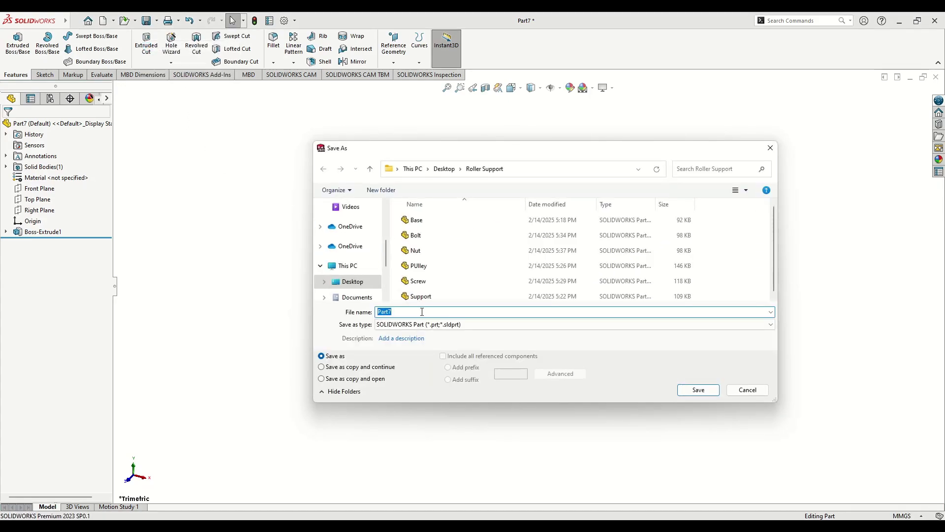
pyautogui.write('Bushing')
pyautogui.press('Return')
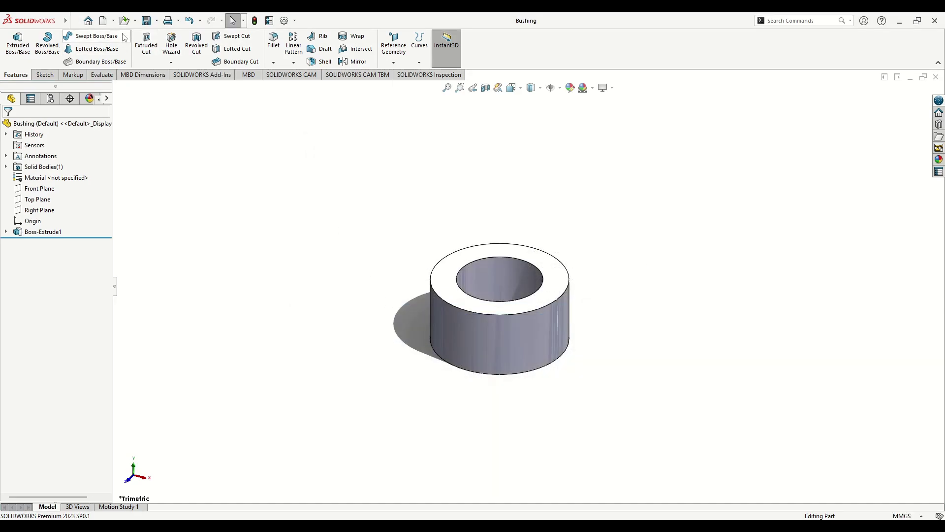
# Step: Create a new part document and give its view a plain white background scene
pyautogui.click(103, 20)
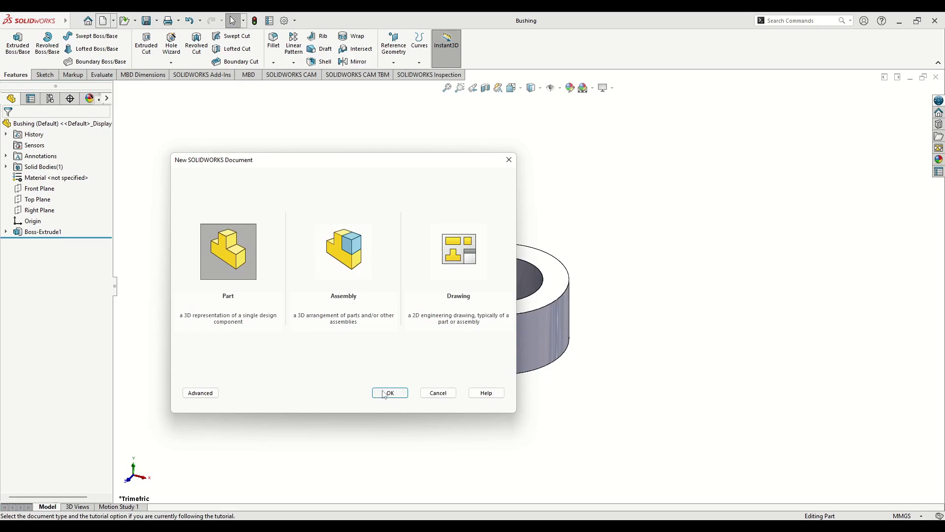
pyautogui.click(388, 393)
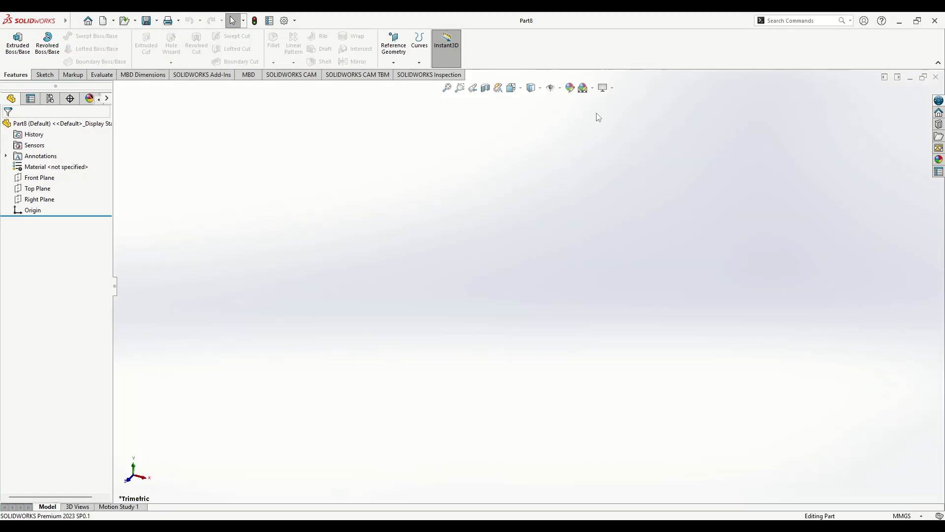
pyautogui.click(593, 89)
pyautogui.click(608, 113)
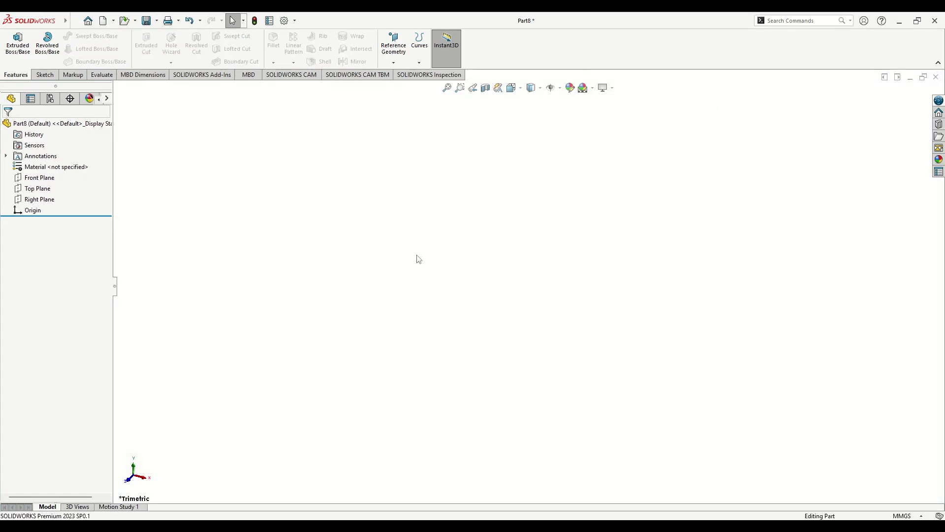
# Step: Sketch two concentric circles around the origin on the Top Plane, the outer one about 86 mm in diameter
pyautogui.click(39, 188)
pyautogui.click(55, 177)
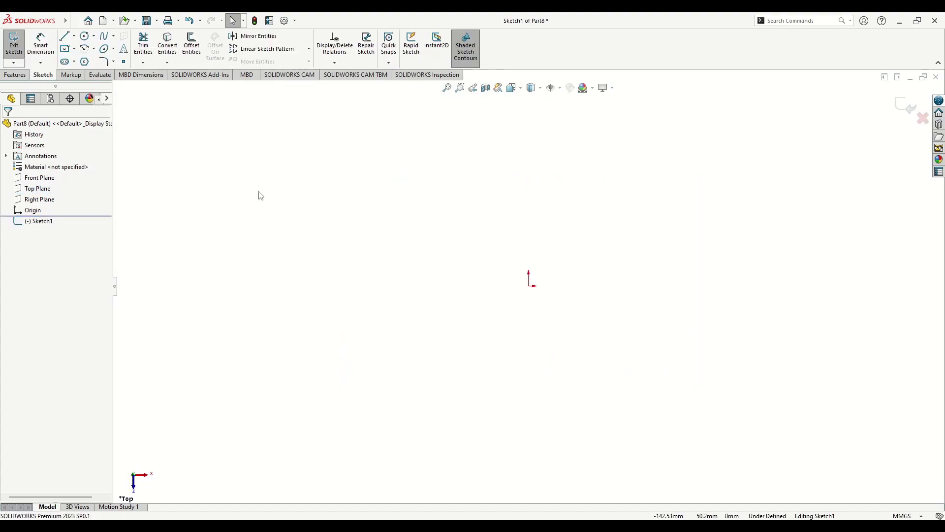
pyautogui.click(84, 36)
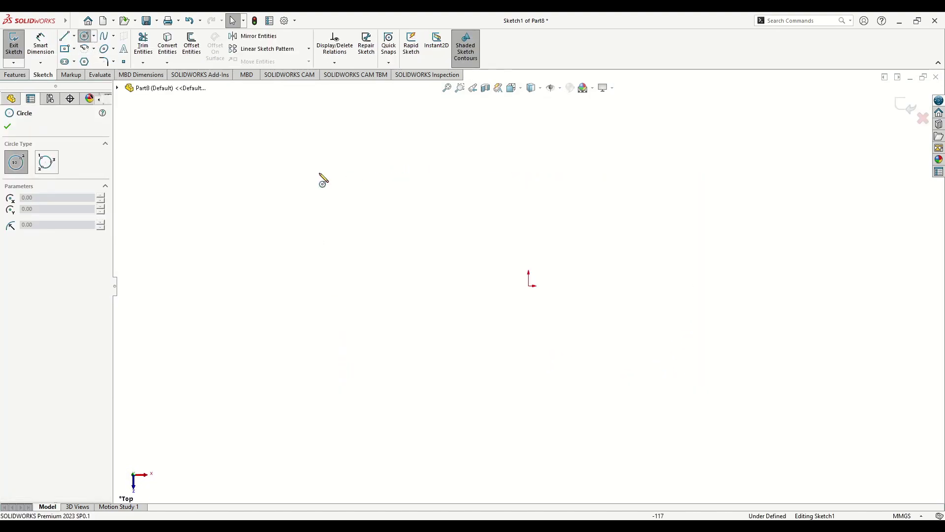
pyautogui.moveTo(529, 285); pyautogui.dragTo(446, 320)
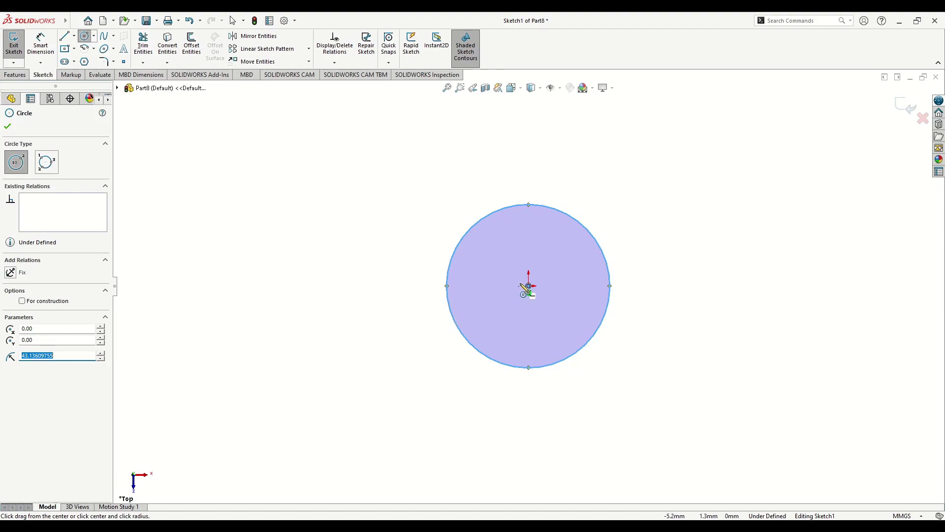
pyautogui.moveTo(529, 286); pyautogui.dragTo(507, 308)
pyautogui.press('Escape')
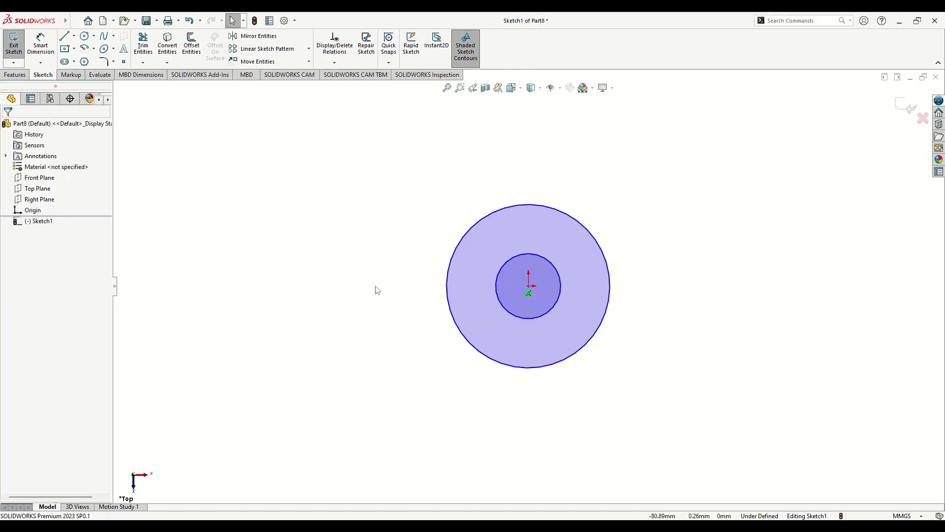
# Step: Set the outer circle's diameter to 12 mm with a Smart Dimension
pyautogui.click(41, 43)
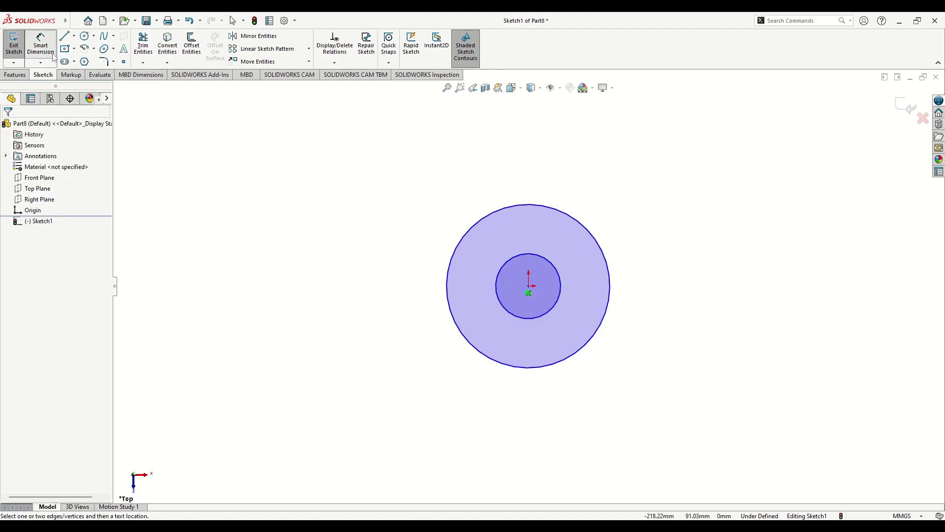
pyautogui.click(448, 268)
pyautogui.click(372, 287)
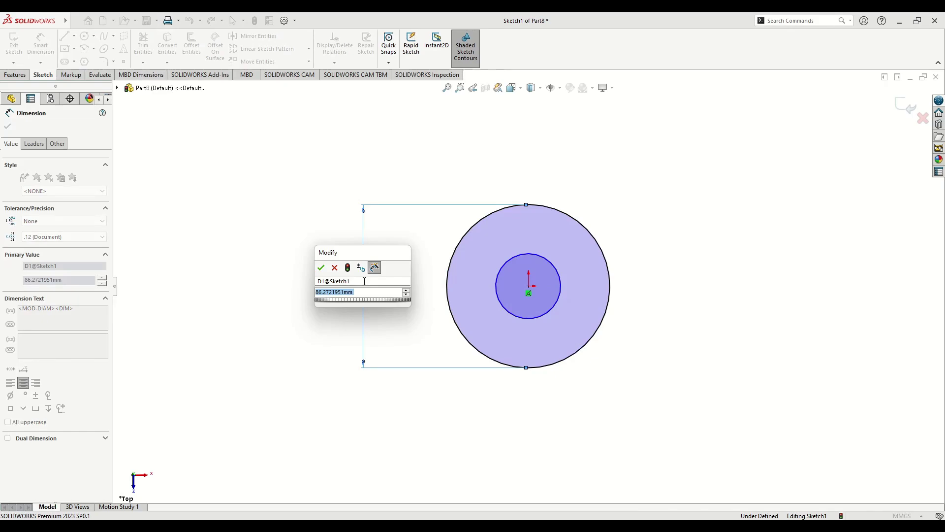
pyautogui.write('12')
pyautogui.press('Return')
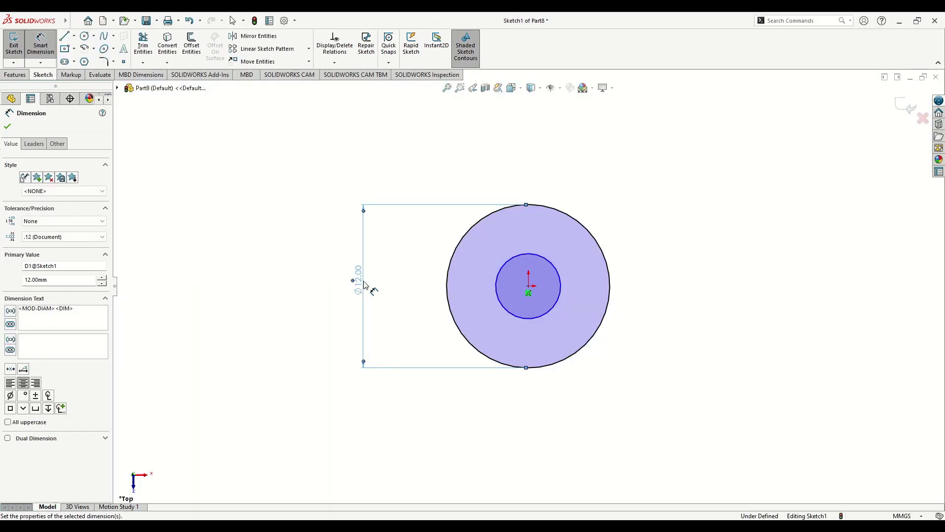
# Step: Dimension the inner circle's diameter as 6.25 mm and place that dimension clear of the outer circle's dimension
pyautogui.click(501, 299)
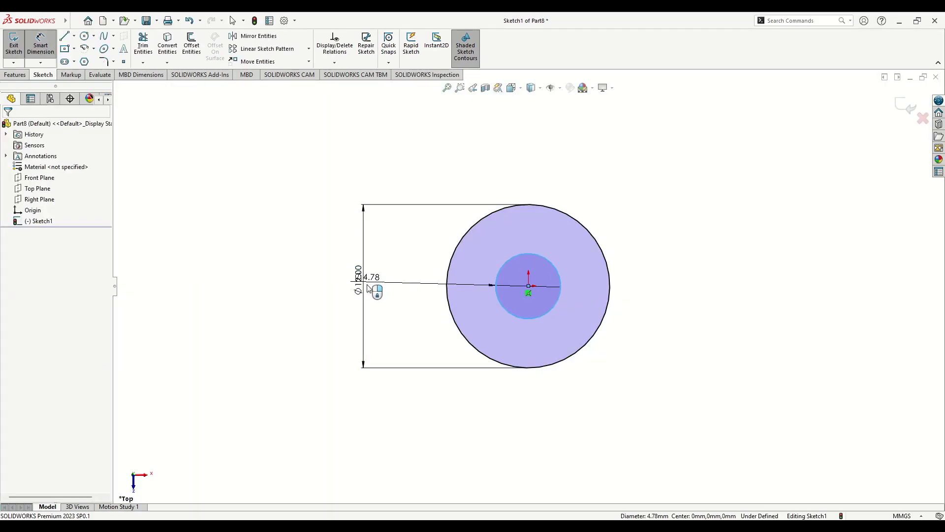
pyautogui.click(368, 285)
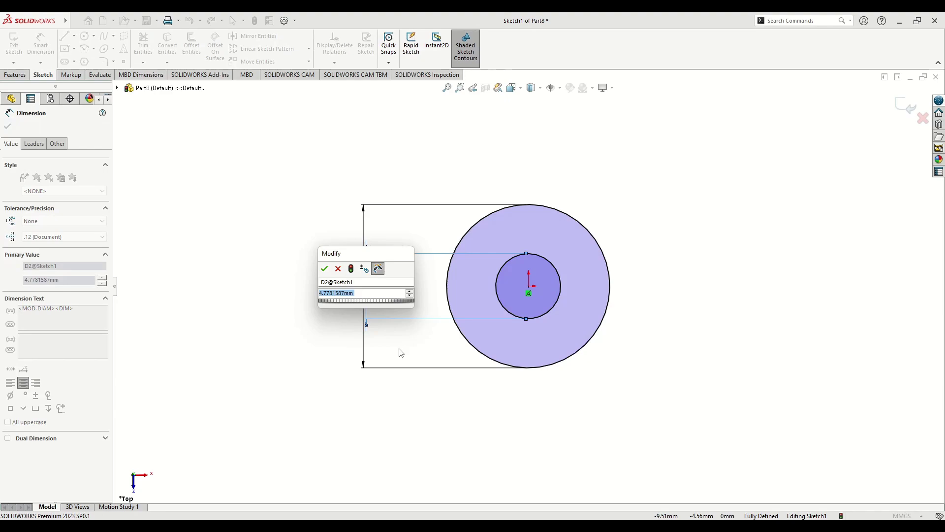
pyautogui.write('6.24')
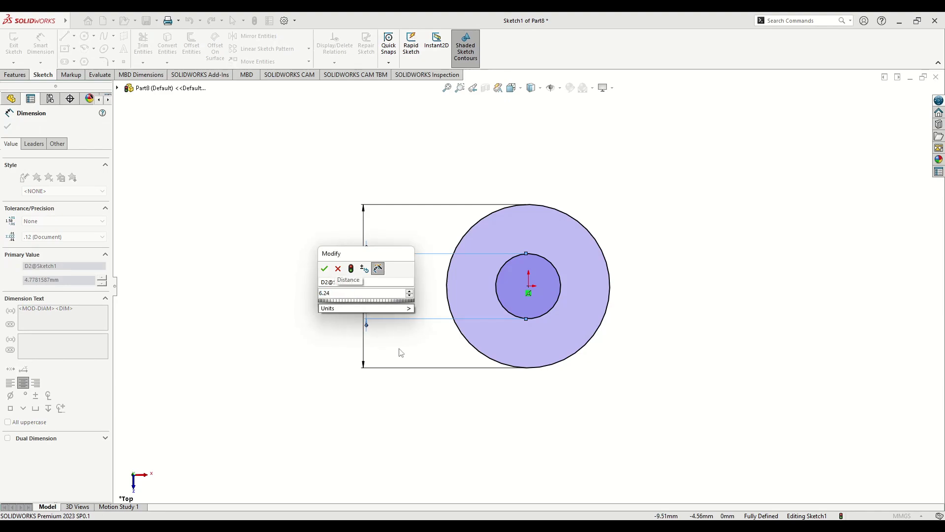
pyautogui.press('Return')
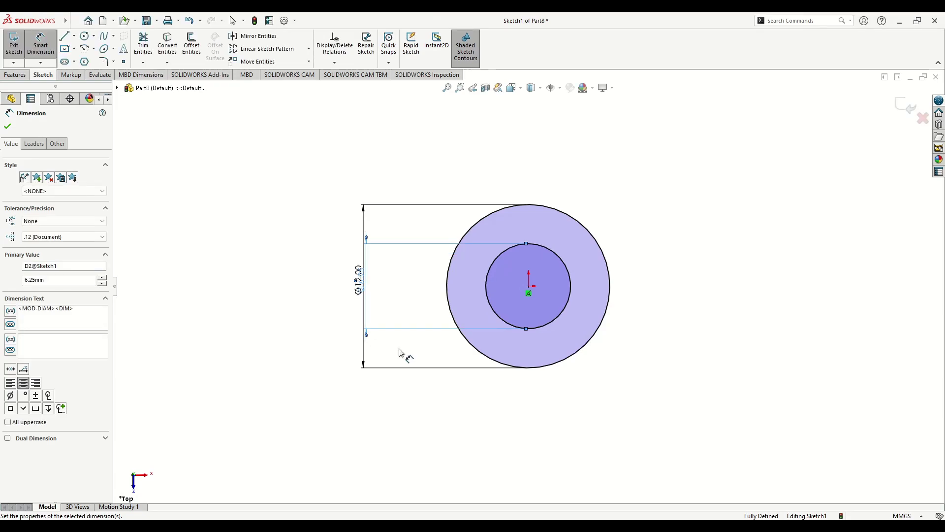
pyautogui.click(388, 259)
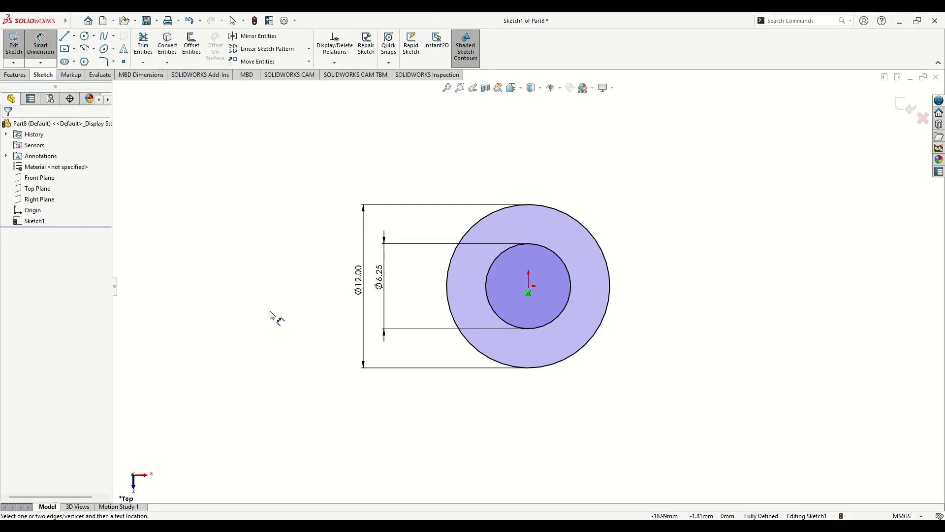
# Step: Extrude the washer profile 1 mm with the Mid Plane end condition
pyautogui.click(15, 74)
pyautogui.click(20, 49)
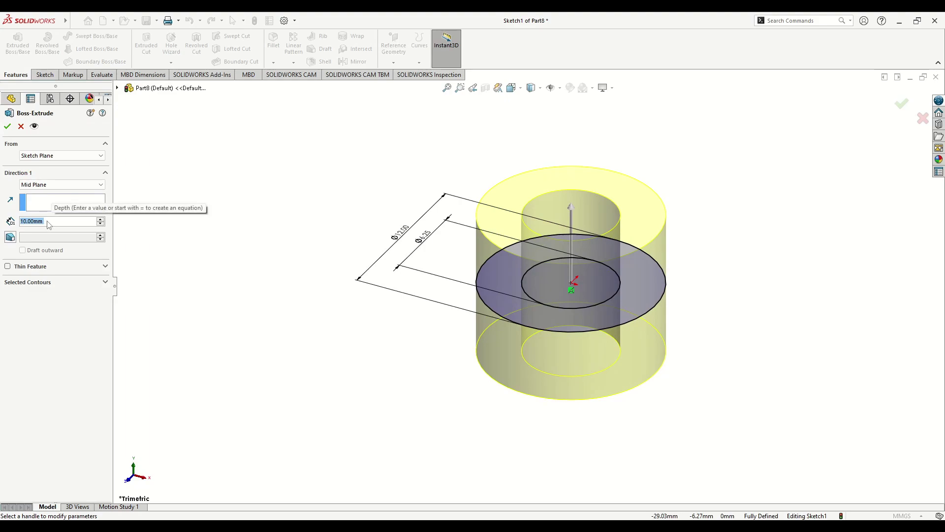
pyautogui.write('1')
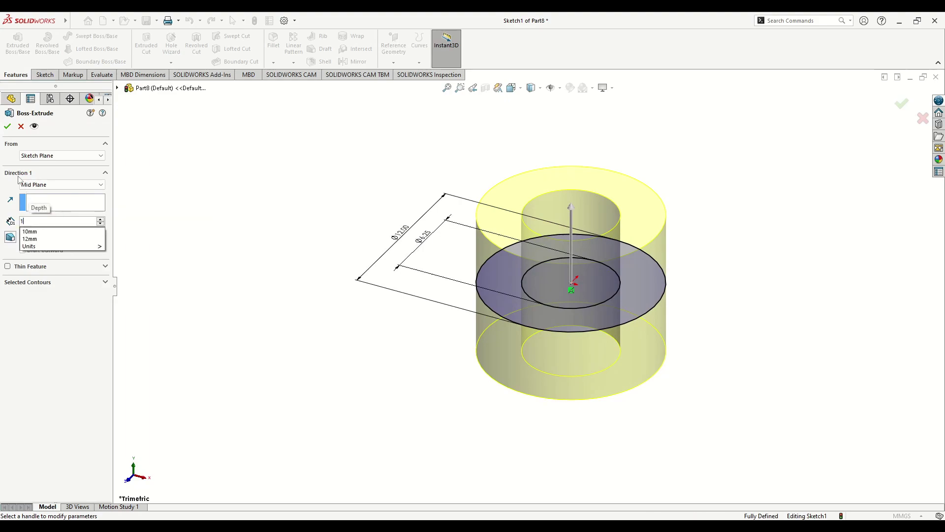
pyautogui.press('Return')
pyautogui.click(7, 126)
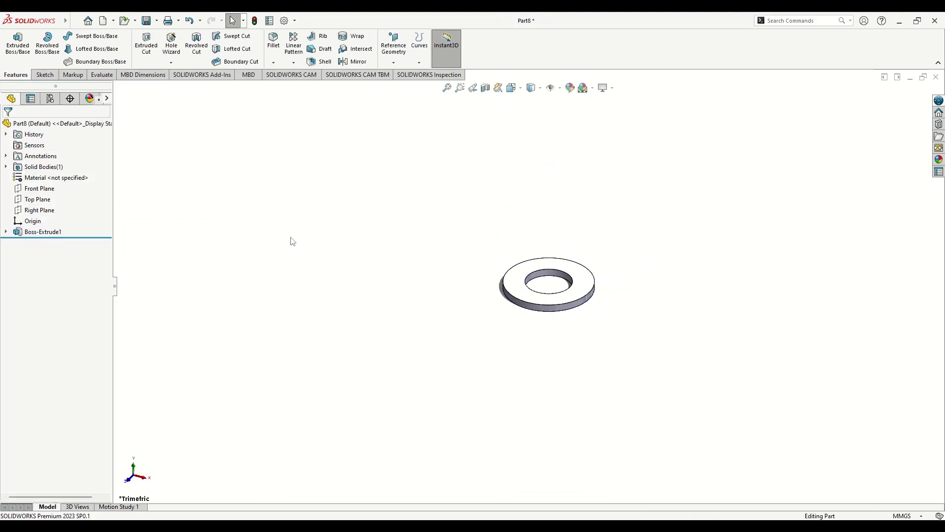
# Step: Save the finished washer part as Washer in the Roller Support folder
pyautogui.click(157, 21)
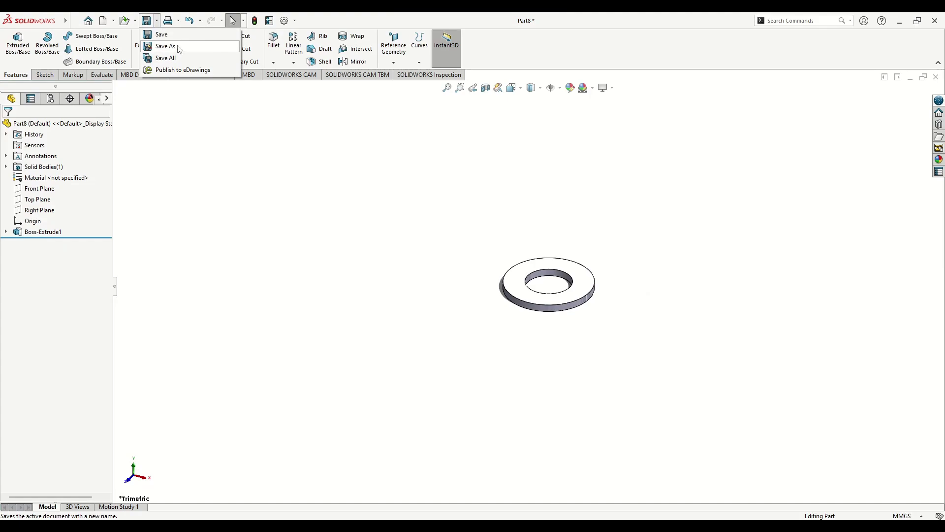
pyautogui.click(166, 46)
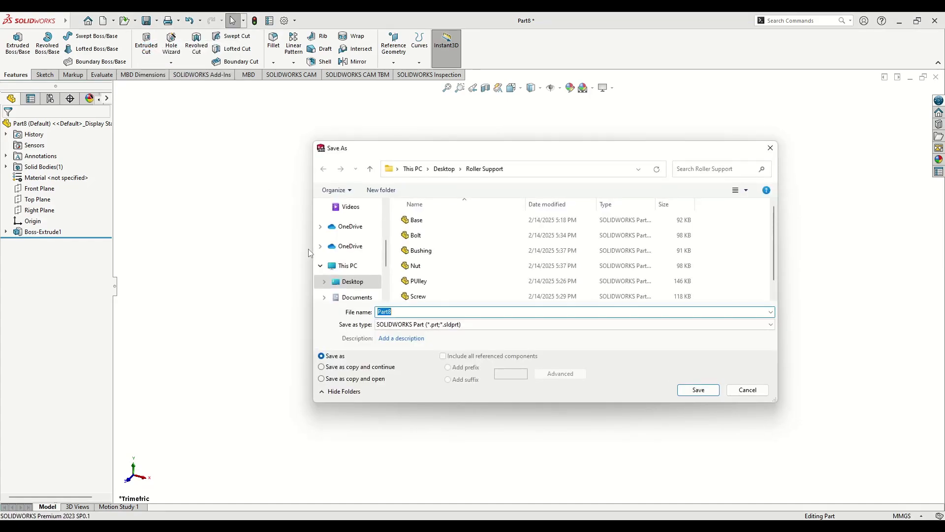
pyautogui.write('Washer')
pyautogui.press('Return')
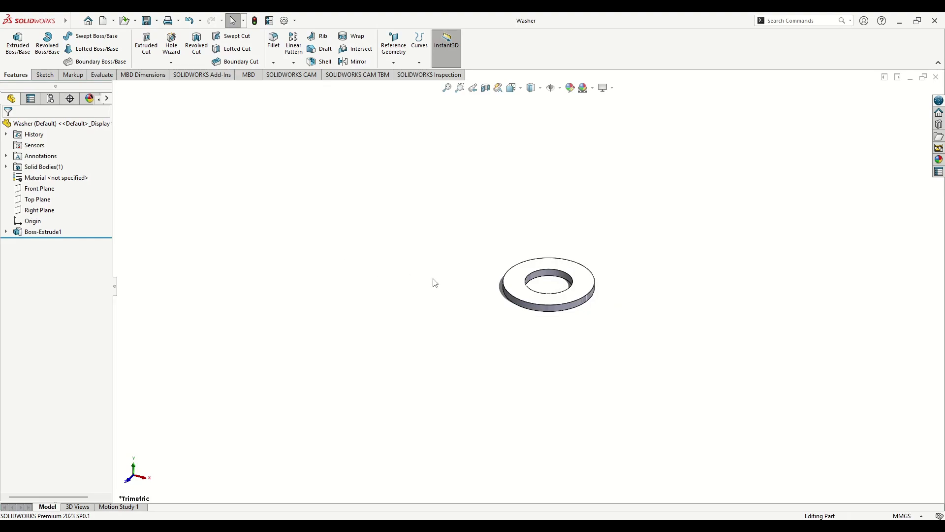
pyautogui.scroll(2, 457, 294)
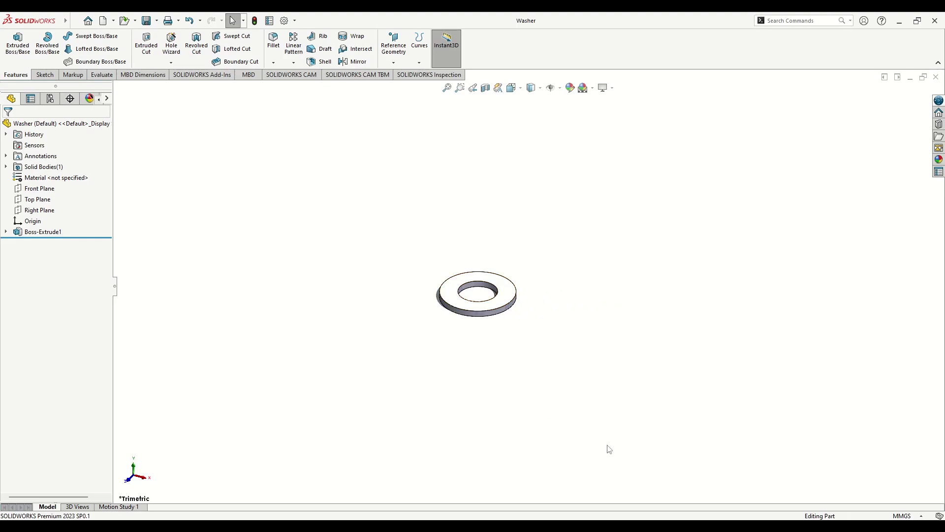
# Step: Switch to the Base part and create a new assembly document
pyautogui.moveTo(611, 525)
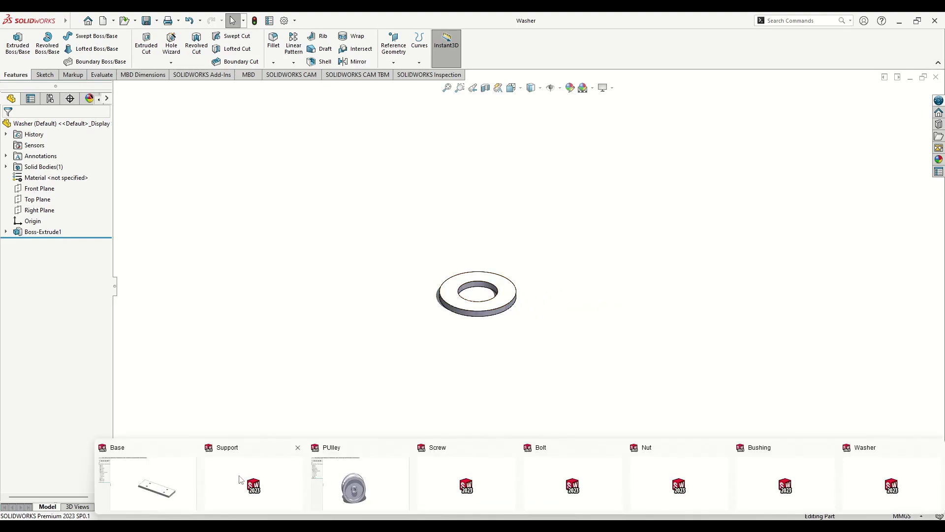
pyautogui.click(152, 481)
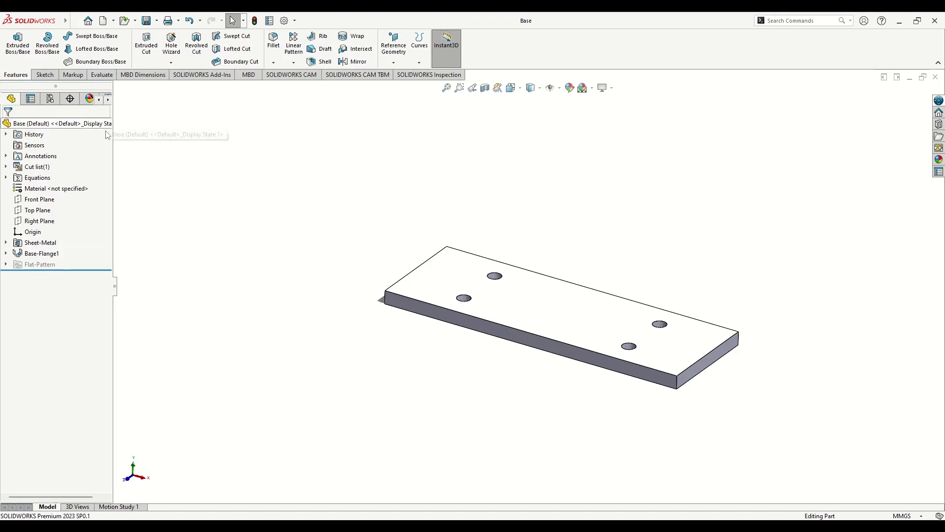
pyautogui.click(102, 21)
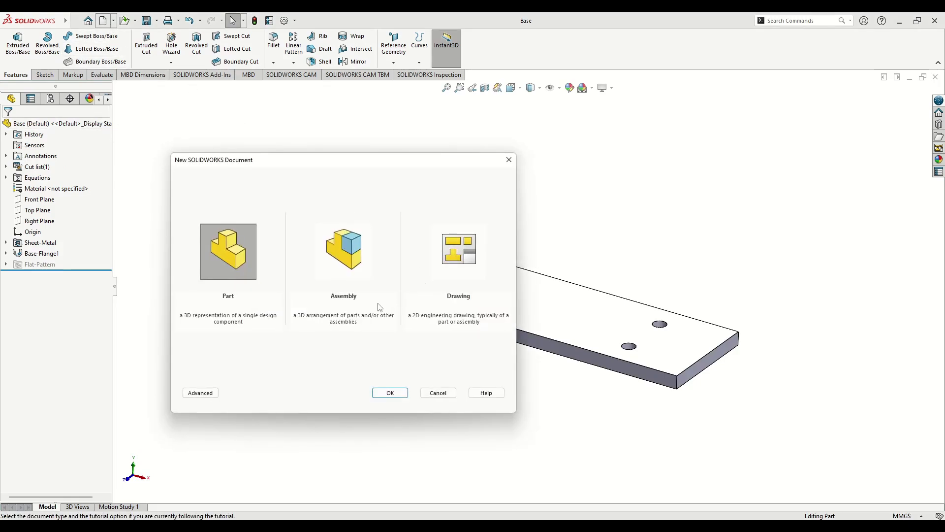
pyautogui.click(365, 262)
pyautogui.click(389, 392)
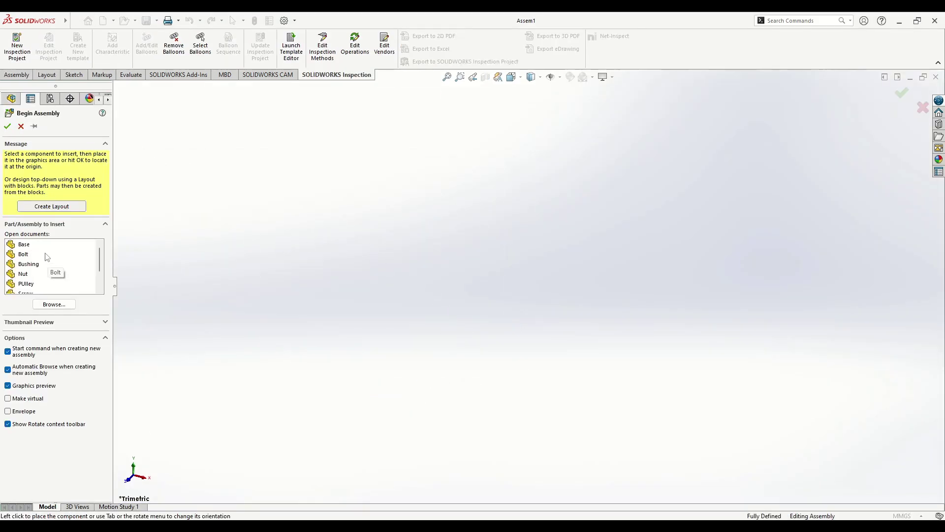
# Step: Insert all open parts into the assembly, placing the Base first and the Bolt, Bushing, Nut, Pulley, Screw, Support and Washer around it
pyautogui.scroll(-2, 46, 258)
pyautogui.scroll(2, 46, 281)
pyautogui.moveTo(31, 247); pyautogui.dragTo(45, 270)
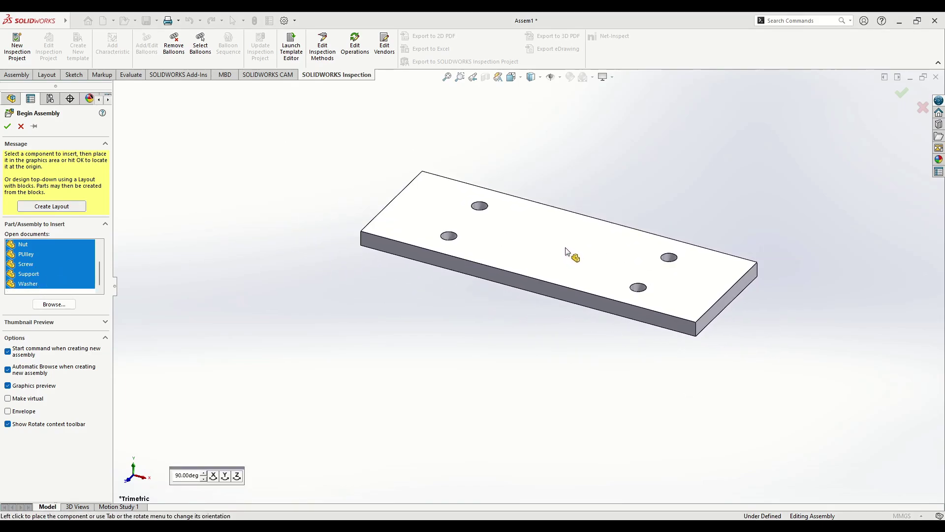
pyautogui.click(572, 248)
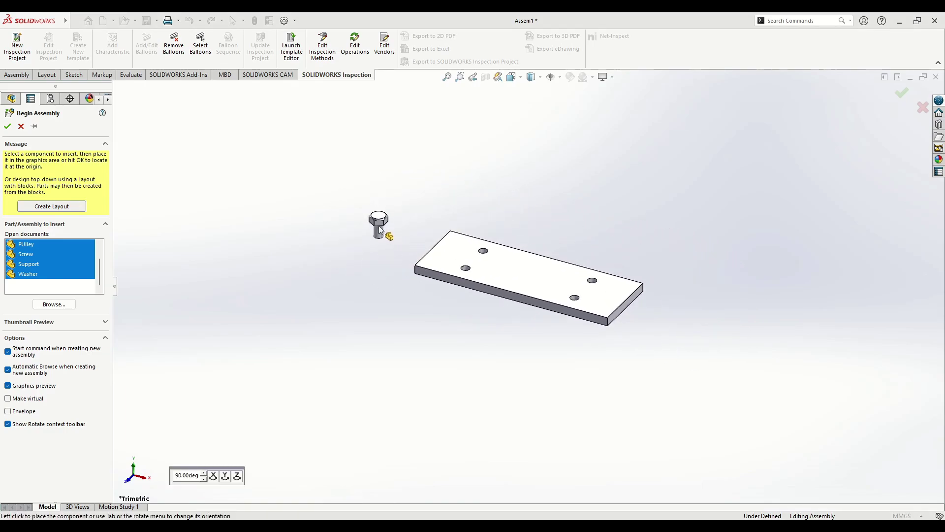
pyautogui.click(379, 227)
pyautogui.click(353, 243)
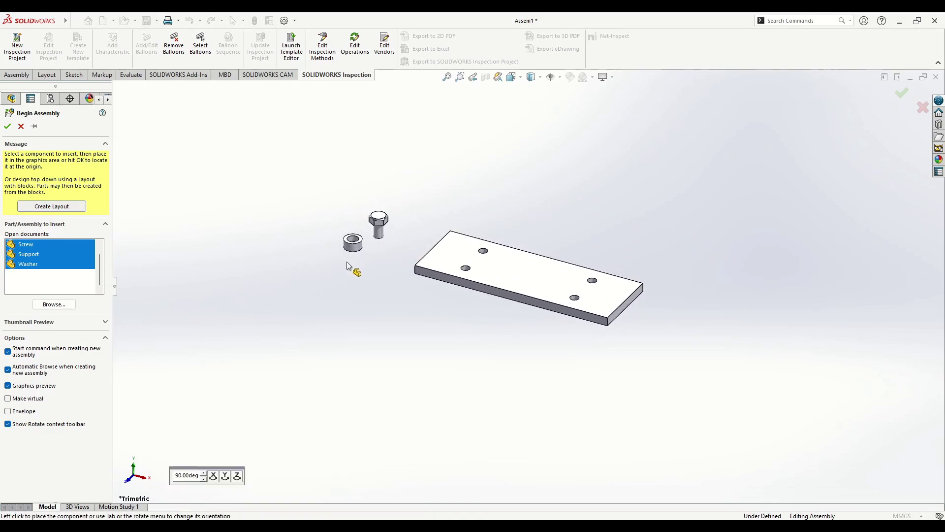
pyautogui.click(335, 265)
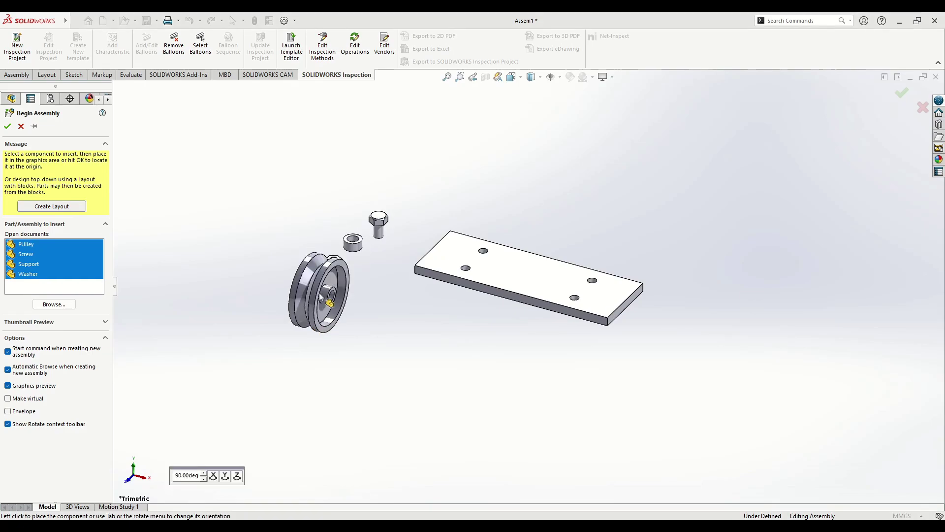
pyautogui.click(317, 330)
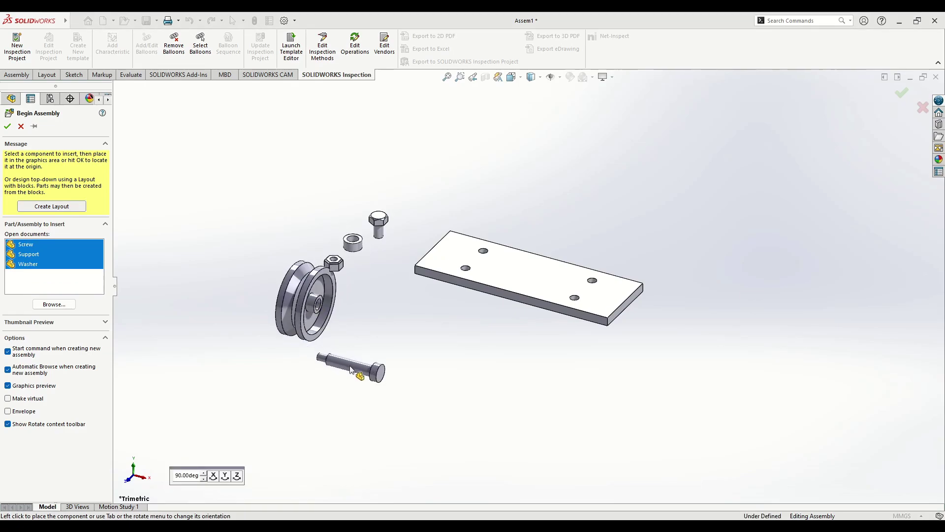
pyautogui.click(376, 344)
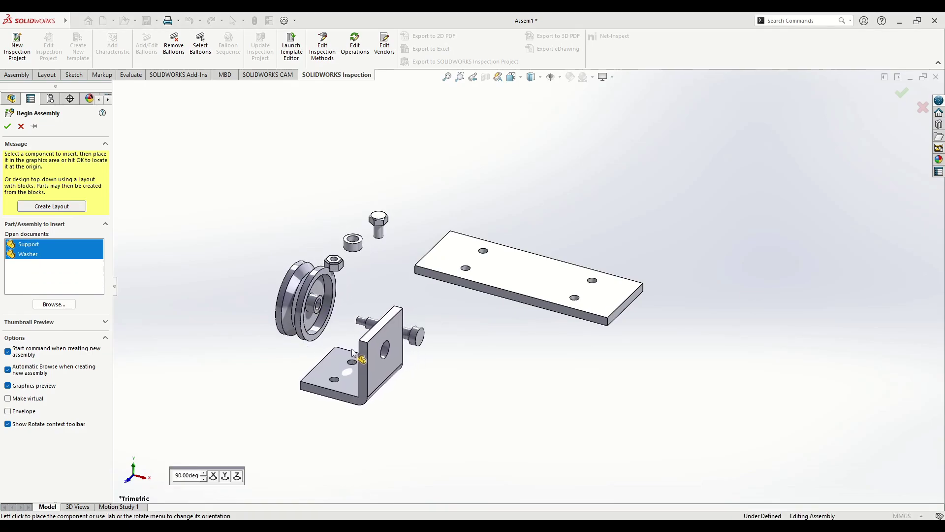
pyautogui.click(353, 354)
pyautogui.click(422, 386)
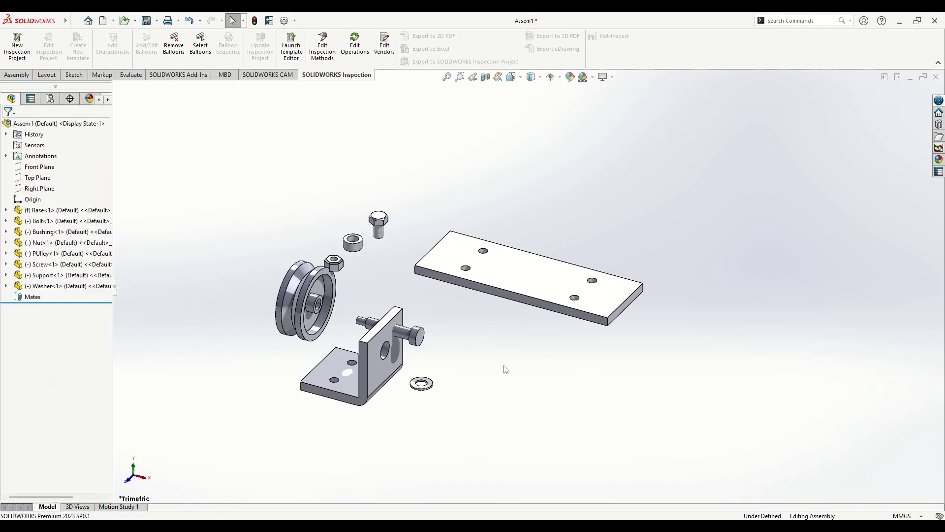
# Step: Apply a plain white scene to the assembly and fit all components in view
pyautogui.click(592, 78)
pyautogui.click(599, 102)
pyautogui.press('f')
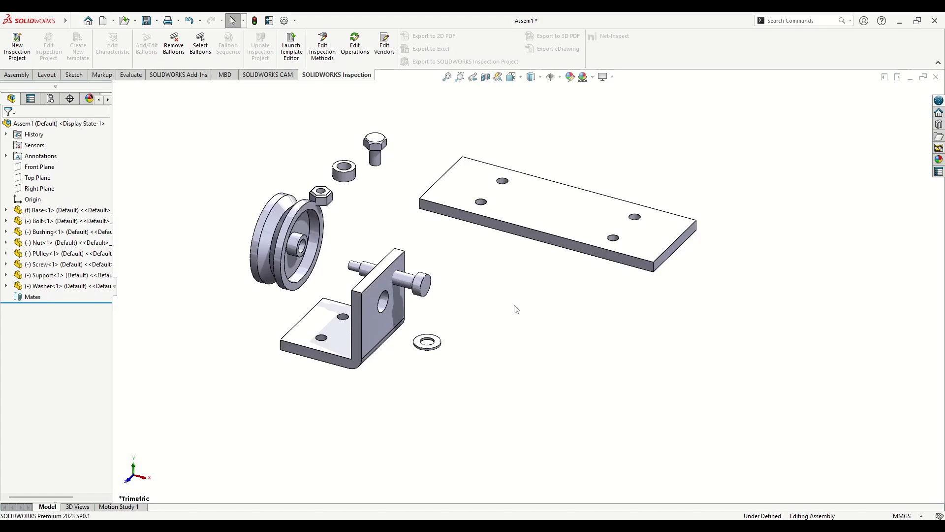
pyautogui.keyDown('ctrl'); pyautogui.moveTo(521, 308); pyautogui.dragTo(525, 311, button='middle'); pyautogui.keyUp('ctrl')
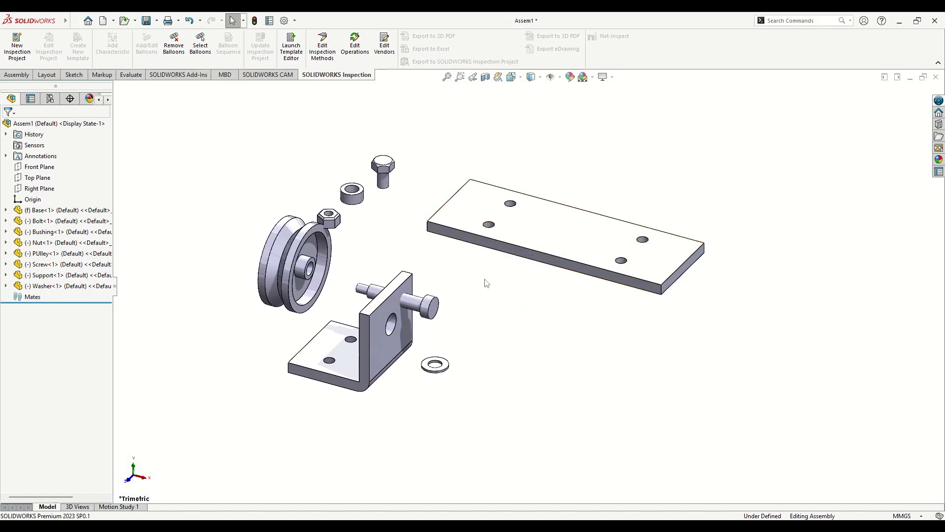
pyautogui.keyDown('ctrl'); pyautogui.moveTo(482, 289); pyautogui.dragTo(474, 298, button='middle'); pyautogui.keyUp('ctrl')
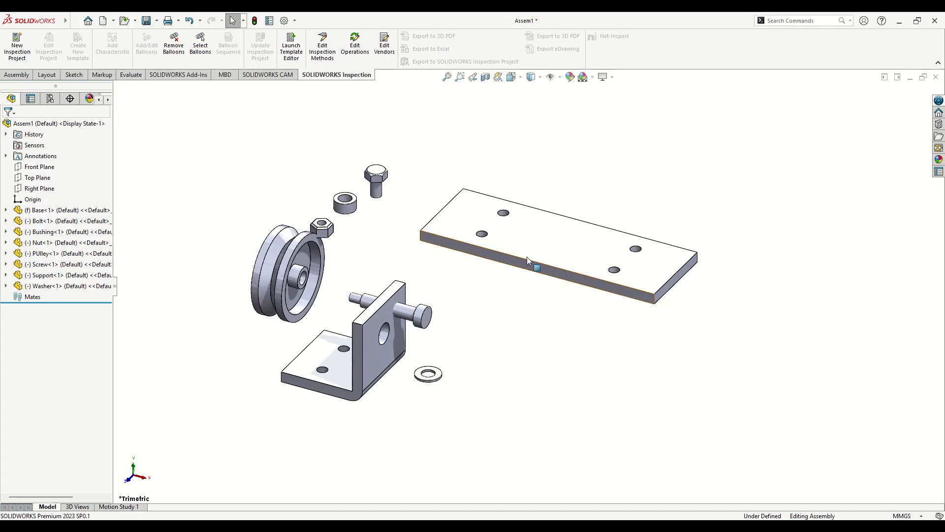
# Step: Try to move the Base plate and review its component options without changing them
pyautogui.moveTo(526, 264); pyautogui.dragTo(469, 336)
pyautogui.click(468, 337)
pyautogui.rightClick(549, 240)
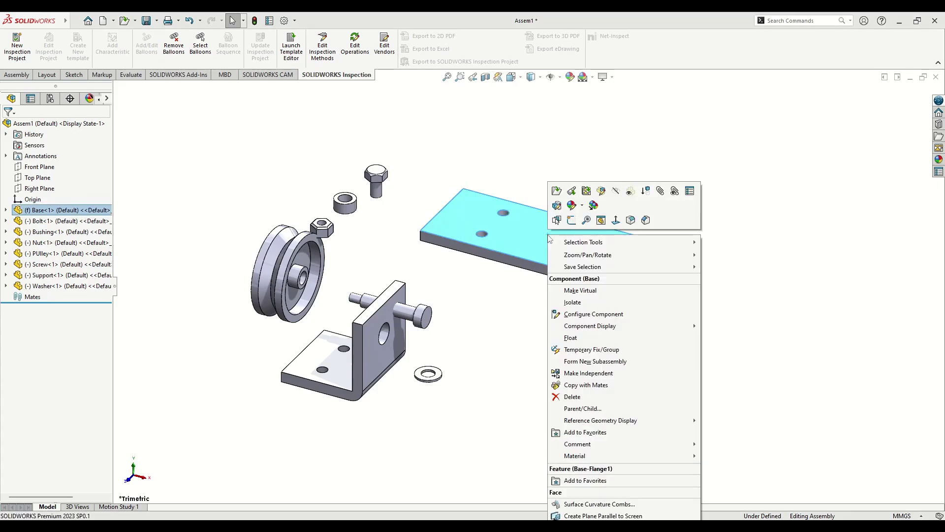
pyautogui.click(503, 318)
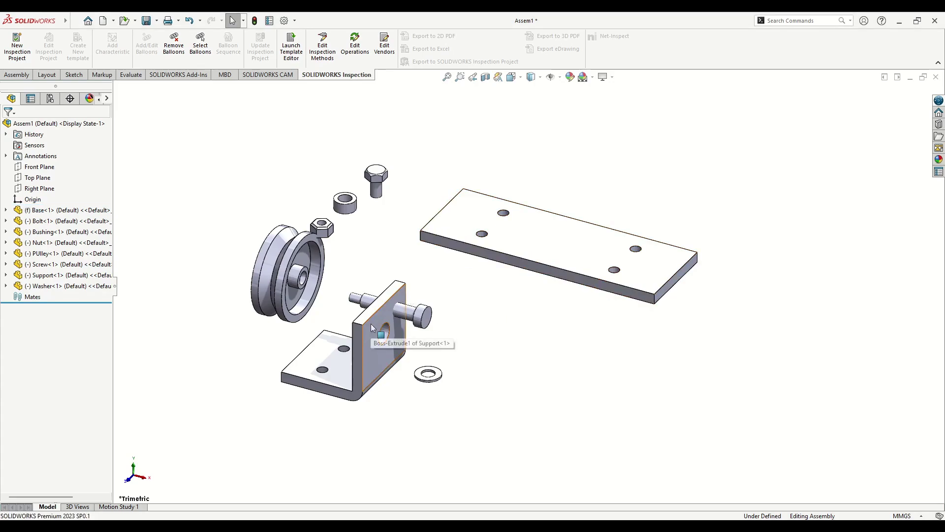
# Step: Move the Support away from the screw to the free area in front of the Base plate
pyautogui.moveTo(371, 323); pyautogui.dragTo(553, 329)
pyautogui.moveTo(289, 288)
pyautogui.mouseDown()
pyautogui.moveTo(251, 315)
pyautogui.moveTo(291, 290)
pyautogui.mouseUp()
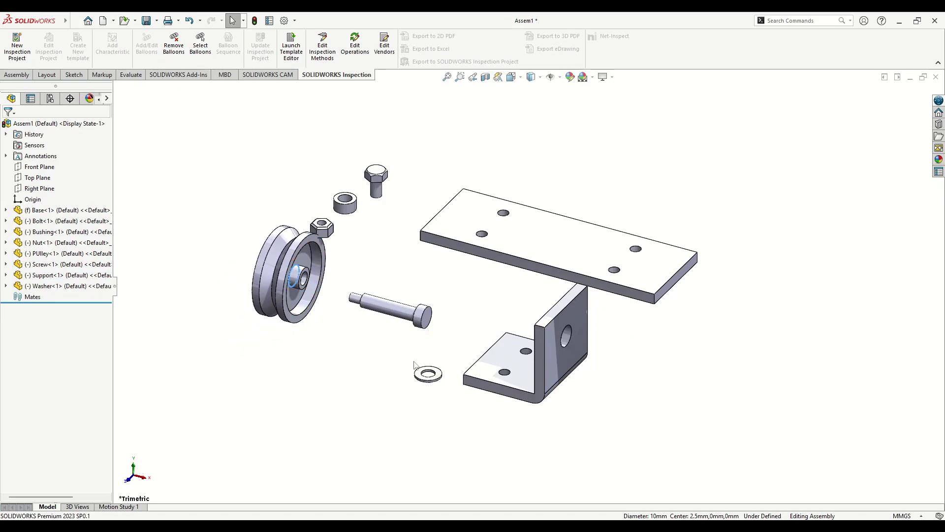
pyautogui.moveTo(544, 355)
pyautogui.mouseDown()
pyautogui.moveTo(514, 345)
pyautogui.moveTo(528, 347)
pyautogui.mouseUp()
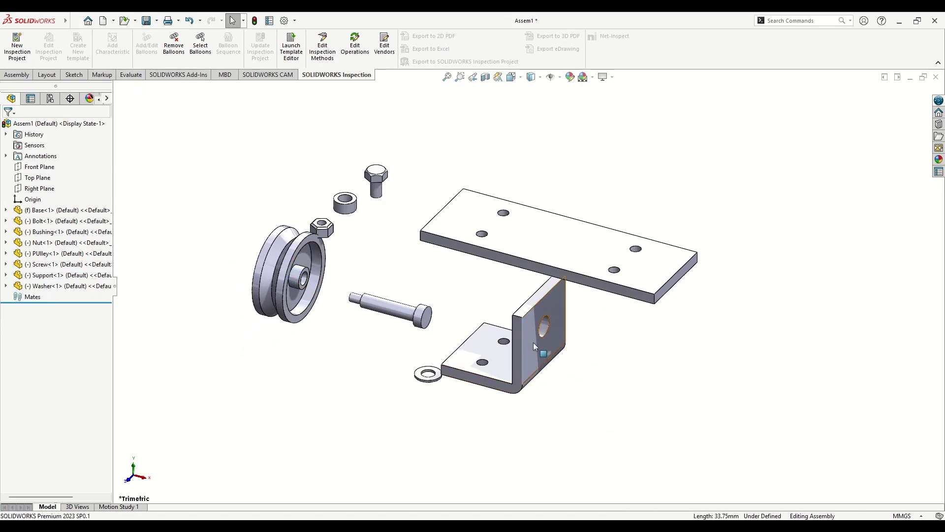
# Step: Fix the Support in place, float it again, and shift it slightly to test its freedom of movement
pyautogui.rightClick(533, 342)
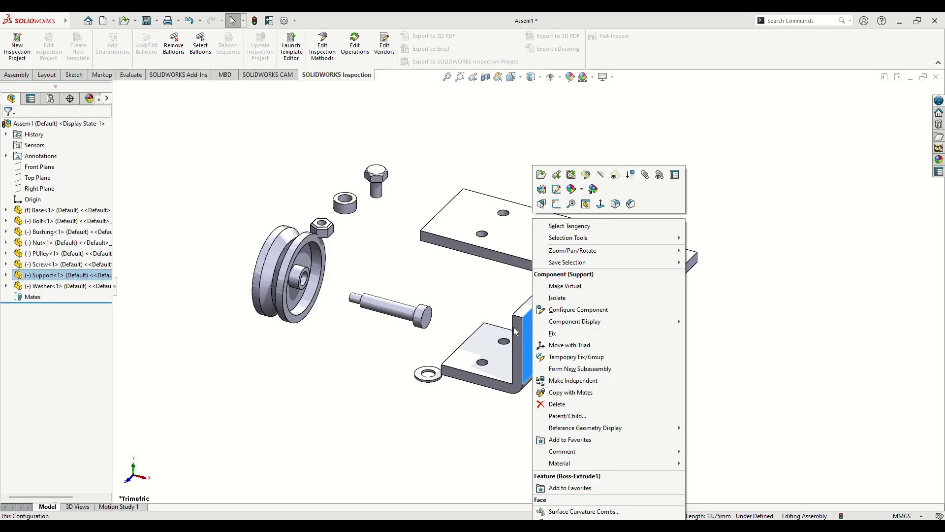
pyautogui.click(552, 333)
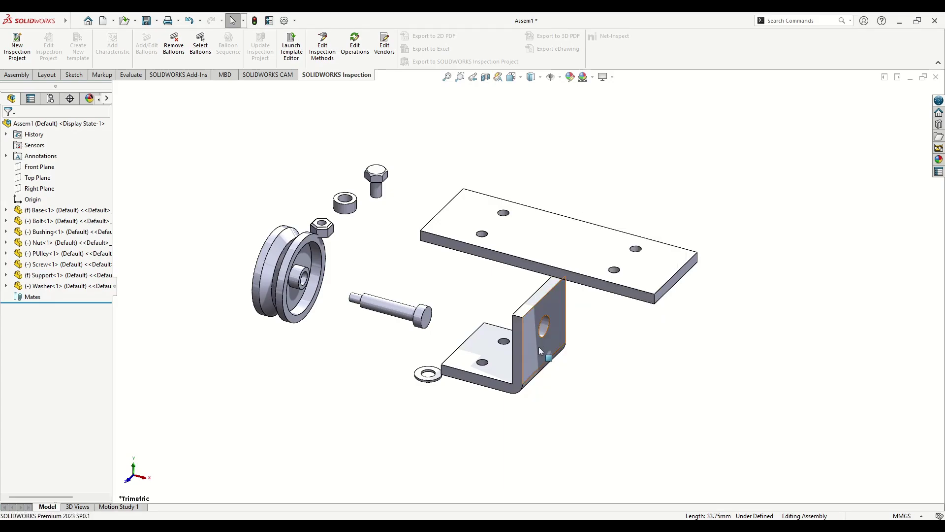
pyautogui.rightClick(533, 374)
pyautogui.click(574, 347)
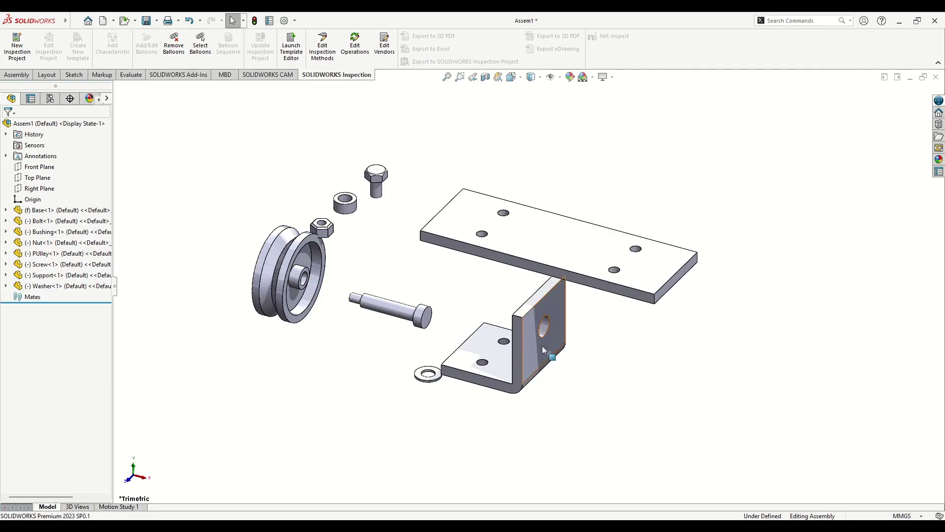
pyautogui.moveTo(542, 346); pyautogui.dragTo(493, 363)
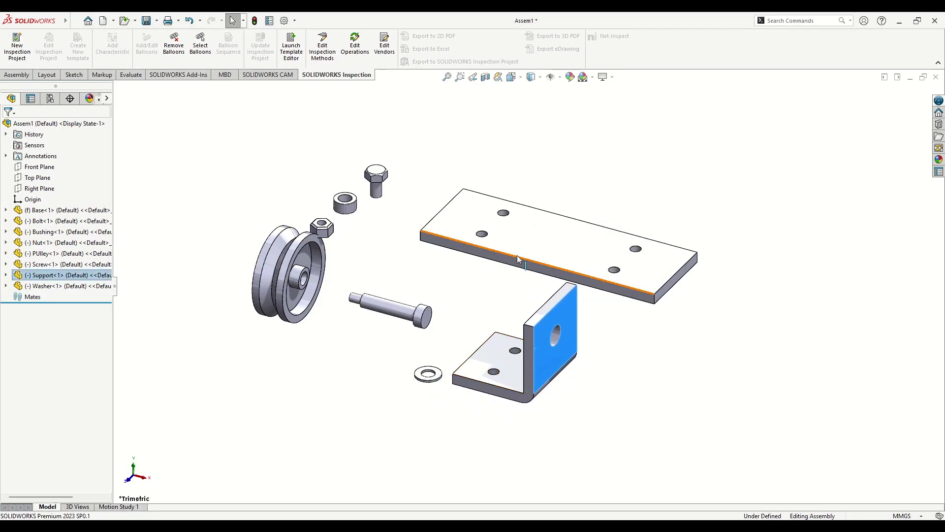
# Step: Add a coincident mate between the underside of the Support's flange and the top face of the Base
pyautogui.moveTo(500, 291); pyautogui.dragTo(515, 161, button='middle')
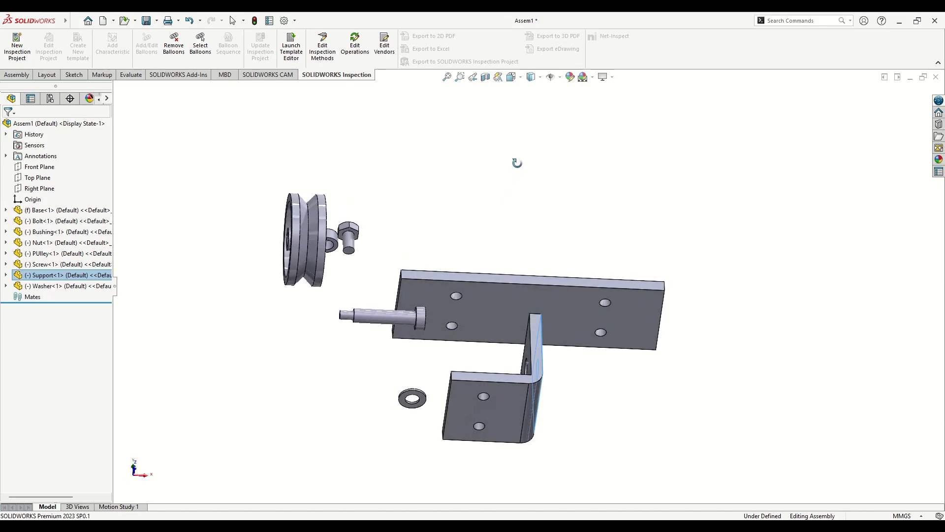
pyautogui.click(507, 402)
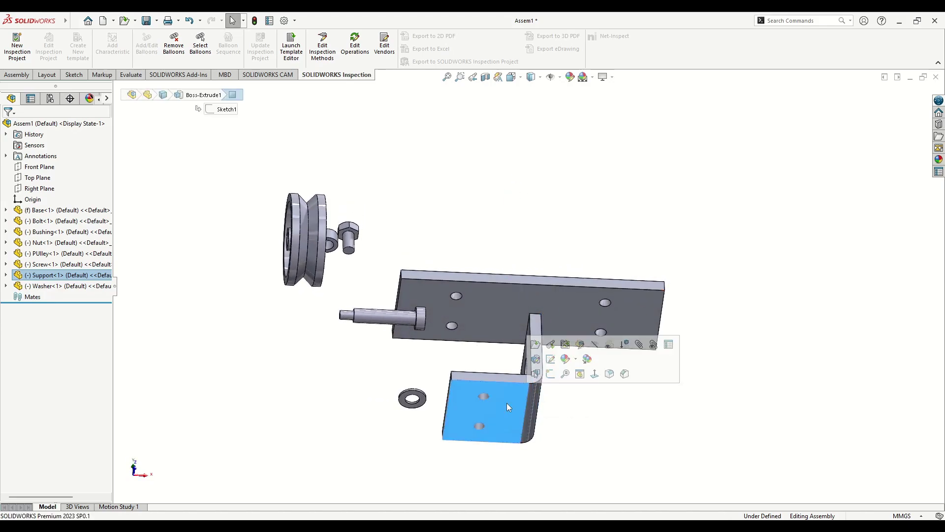
pyautogui.moveTo(422, 397); pyautogui.dragTo(422, 491, button='middle')
pyautogui.moveTo(497, 349); pyautogui.dragTo(523, 222, button='middle')
pyautogui.keyDown('ctrl'); pyautogui.click(523, 221); pyautogui.keyUp('ctrl')
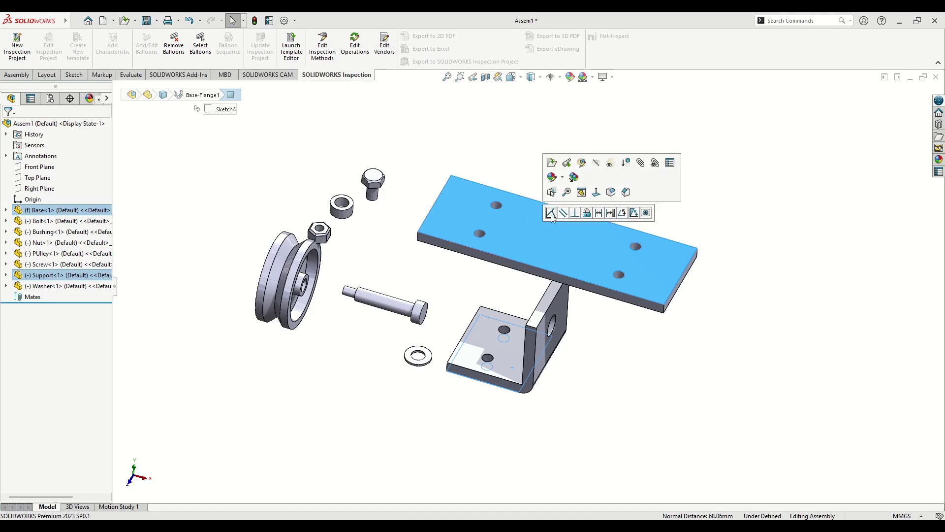
pyautogui.click(550, 215)
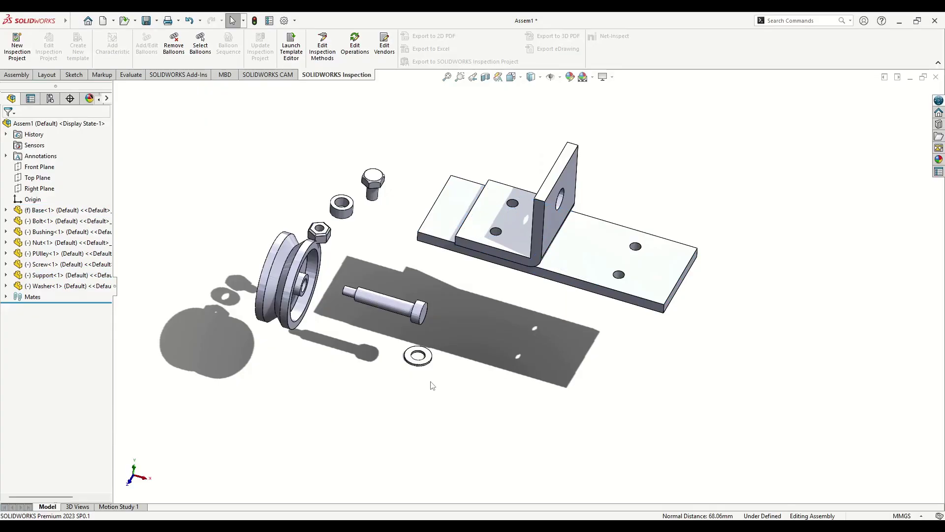
# Step: Inspect the Support seated on the Base and highlight it through its entry in the component tree
pyautogui.keyDown('ctrl'); pyautogui.moveTo(470, 326); pyautogui.dragTo(492, 339, button='middle'); pyautogui.keyUp('ctrl')
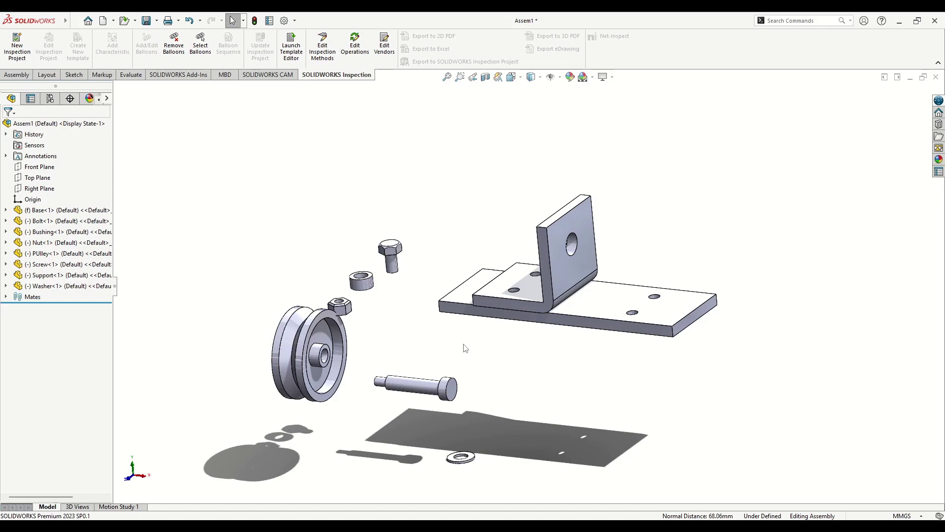
pyautogui.moveTo(454, 363)
pyautogui.mouseDown(button='middle')
pyautogui.moveTo(432, 341)
pyautogui.moveTo(463, 355)
pyautogui.mouseUp(button='middle')
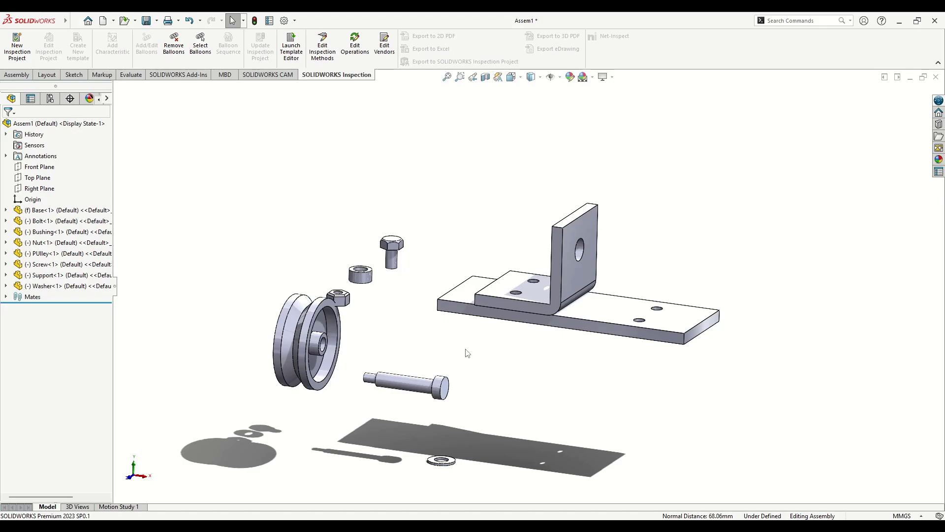
pyautogui.keyDown('ctrl'); pyautogui.moveTo(544, 337); pyautogui.dragTo(517, 372, button='middle'); pyautogui.keyUp('ctrl')
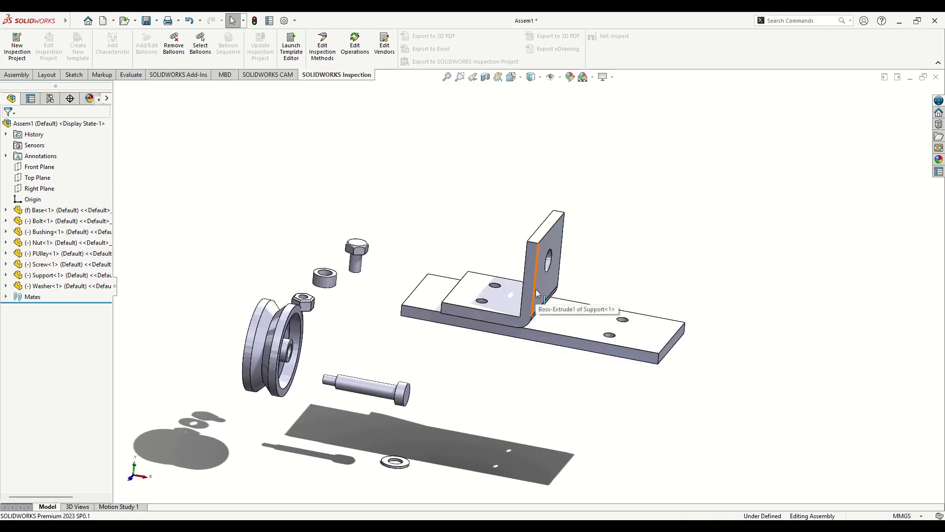
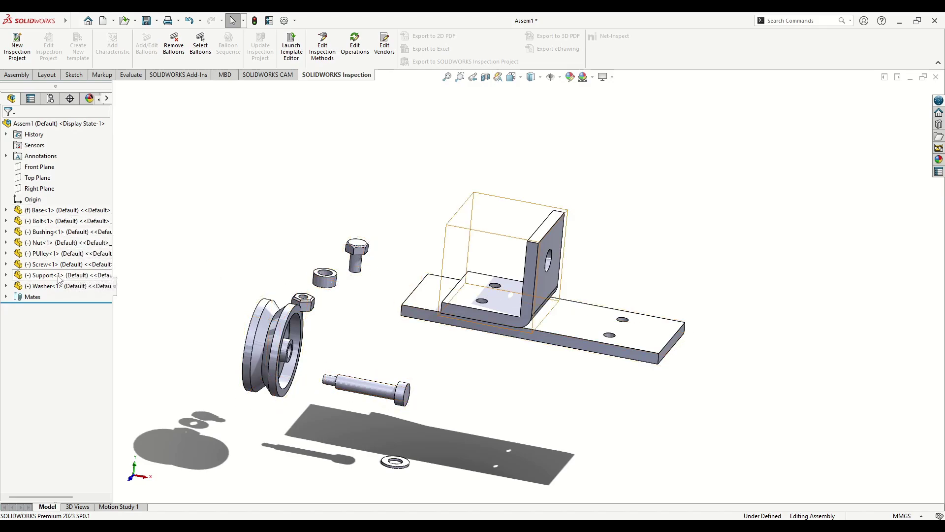
pyautogui.moveTo(59, 278); pyautogui.dragTo(239, 233)
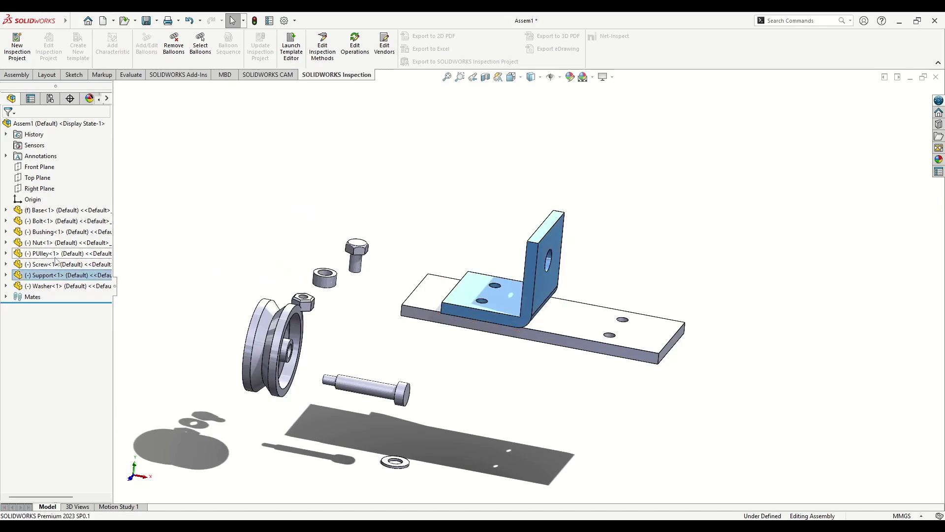
# Step: Add a second instance of the Support to the assembly and select the Base's Right Plane
pyautogui.click(576, 322)
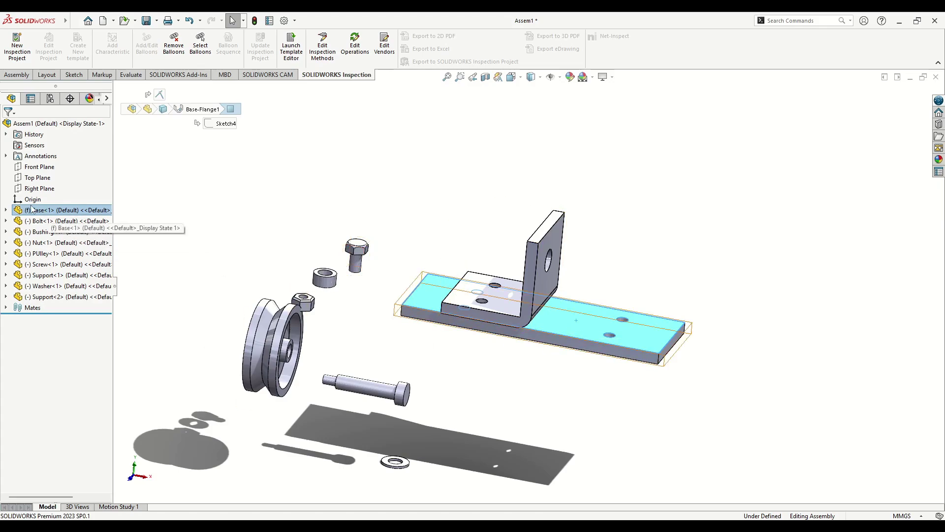
pyautogui.click(6, 209)
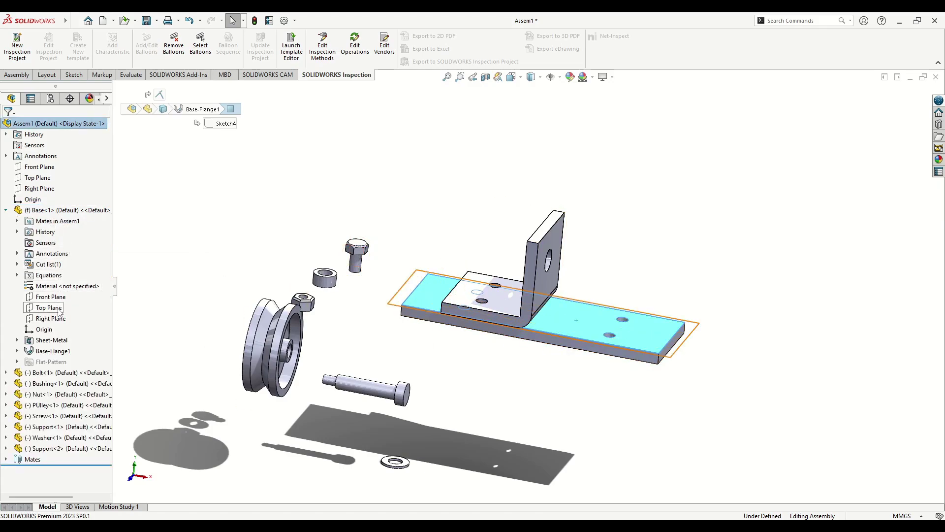
pyautogui.click(60, 319)
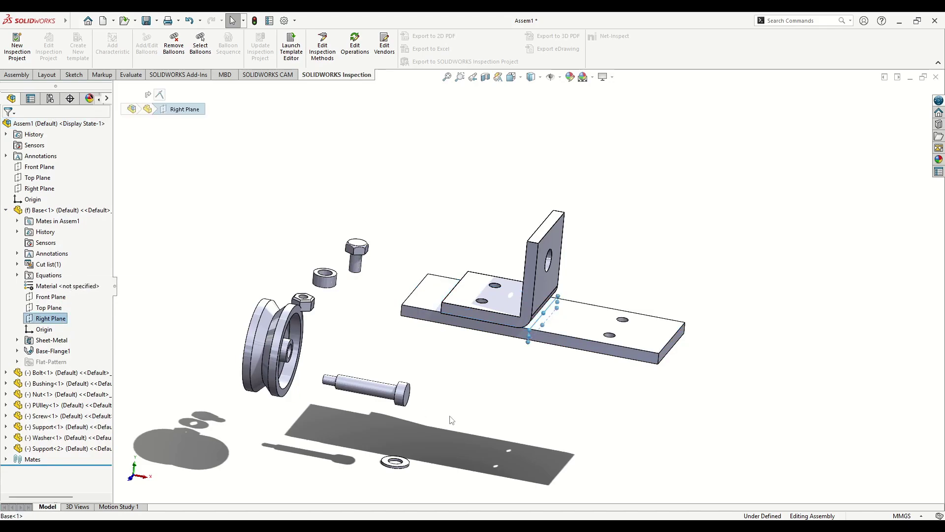
# Step: Move the two Support instances apart, clear of the Base's mounting holes, and select the second instance's upright face
pyautogui.moveTo(460, 394); pyautogui.dragTo(489, 411, button='middle')
pyautogui.moveTo(502, 322); pyautogui.dragTo(512, 406)
pyautogui.moveTo(475, 364); pyautogui.dragTo(480, 338, button='middle')
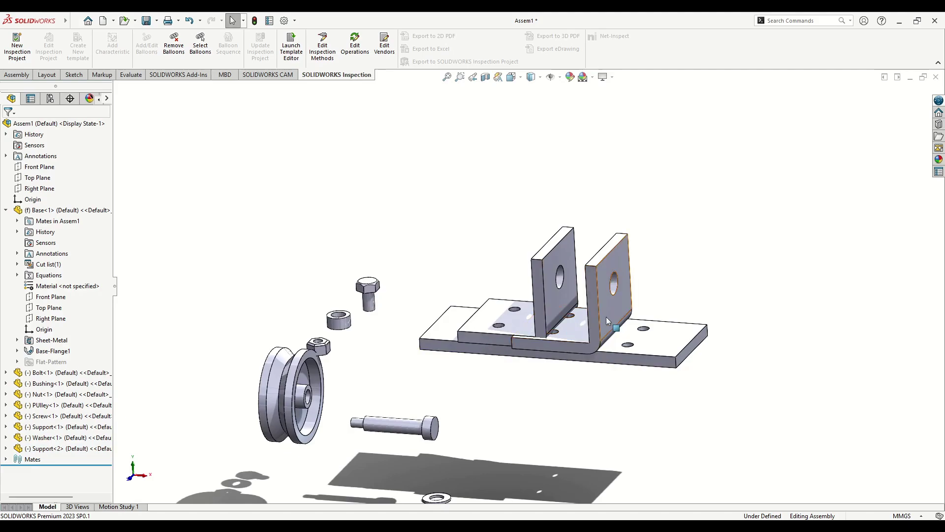
pyautogui.moveTo(607, 317); pyautogui.dragTo(456, 266)
pyautogui.moveTo(568, 318); pyautogui.dragTo(605, 268)
pyautogui.click(449, 263)
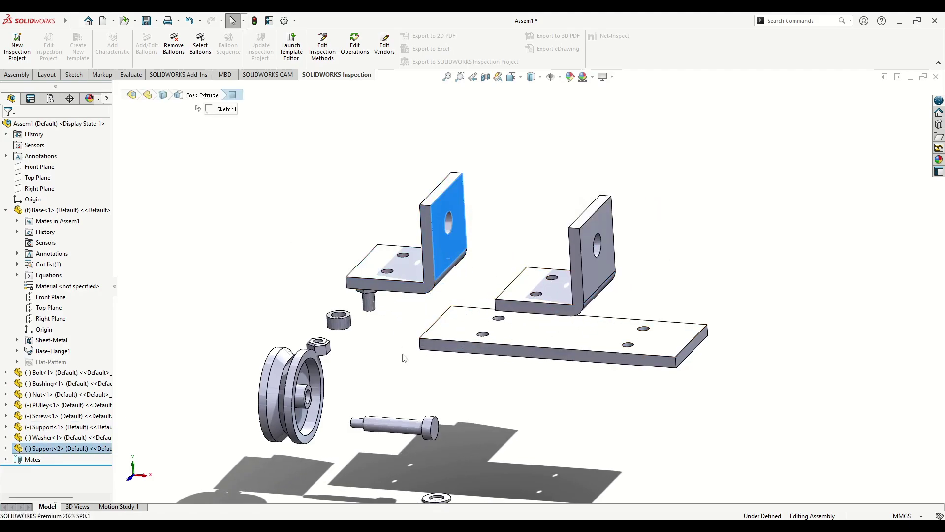
# Step: Collapse the Base's entries in the component tree and delete the second Support instance
pyautogui.click(6, 211)
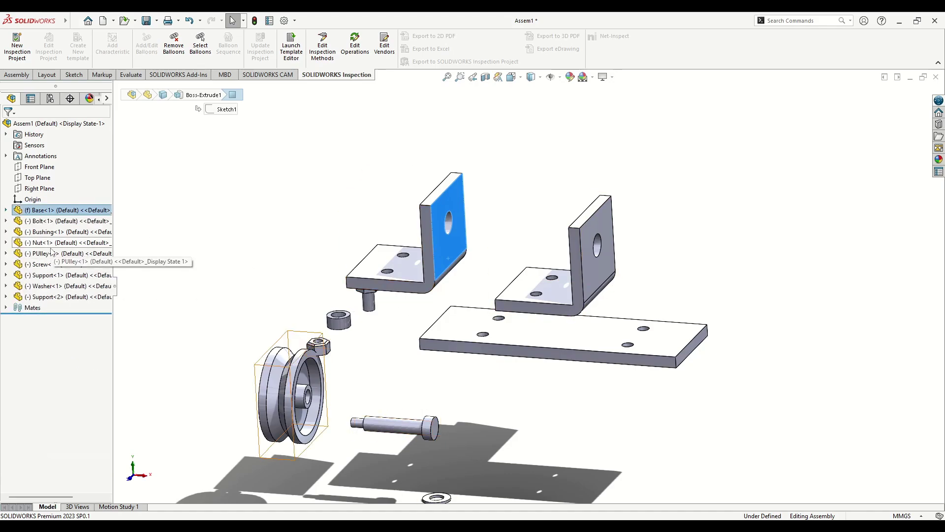
pyautogui.rightClick(439, 252)
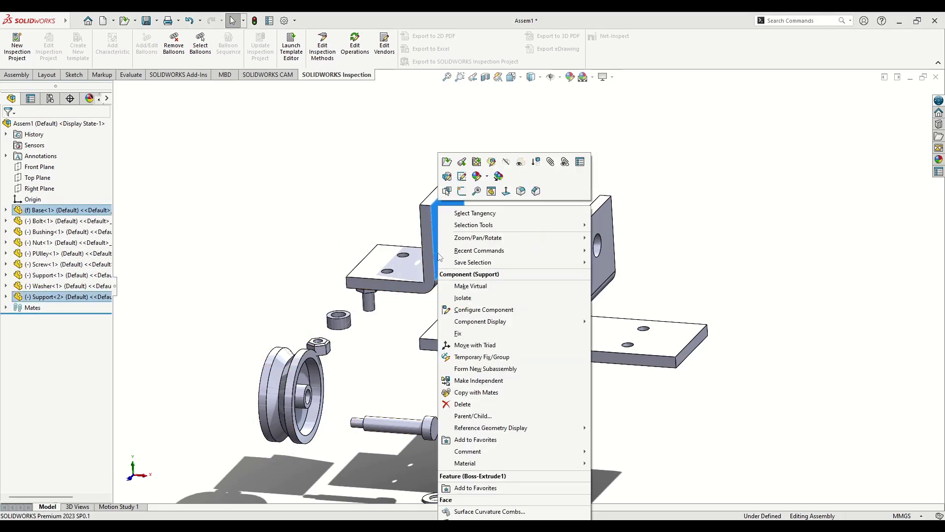
pyautogui.click(487, 404)
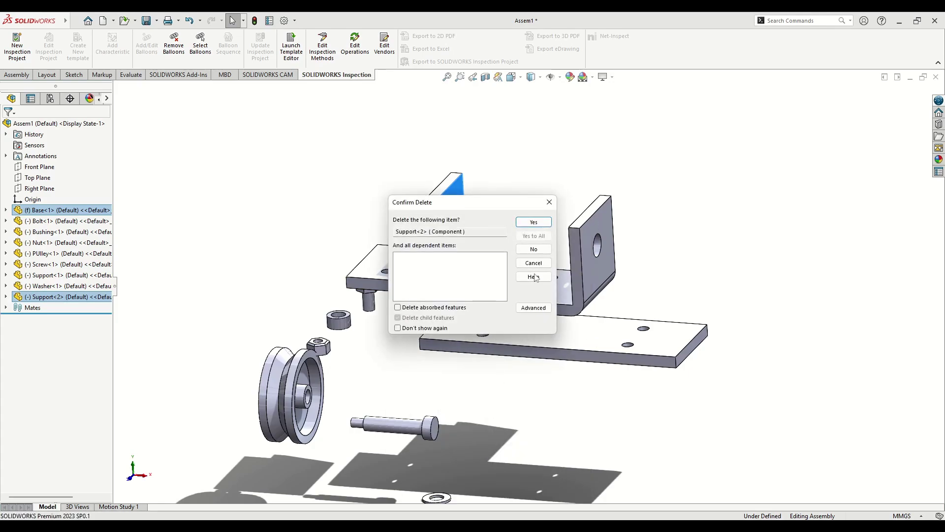
pyautogui.click(541, 225)
# Step: Add a concentric mate between the rear hole in the Support's flange and the rear hole at the Base's bolt-side end
pyautogui.scroll(-3, 517, 344)
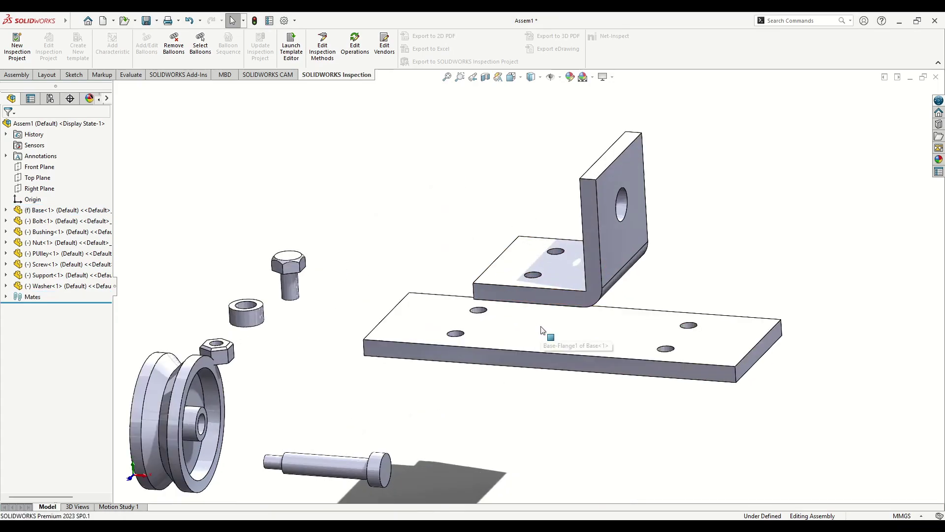
pyautogui.moveTo(517, 343); pyautogui.dragTo(468, 209, button='middle')
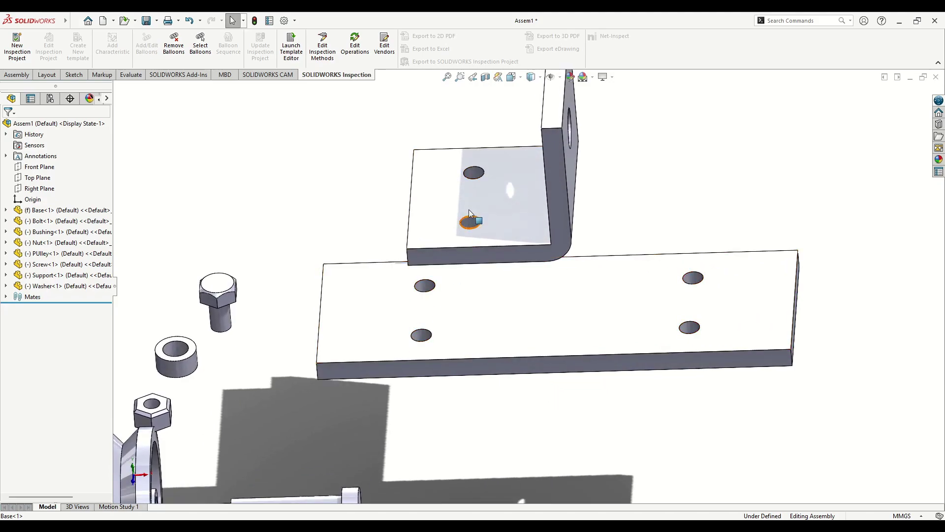
pyautogui.click(477, 187)
pyautogui.keyDown('ctrl'); pyautogui.click(425, 287); pyautogui.keyUp('ctrl')
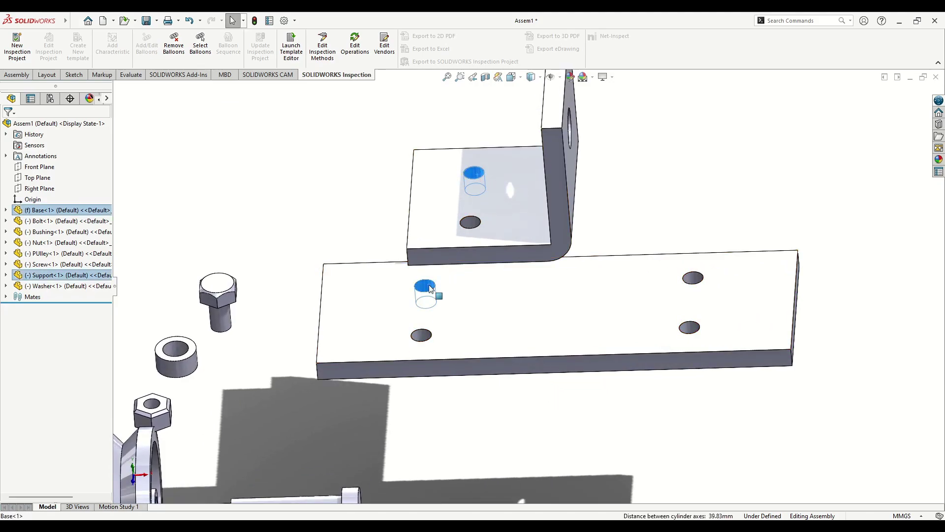
pyautogui.click(493, 276)
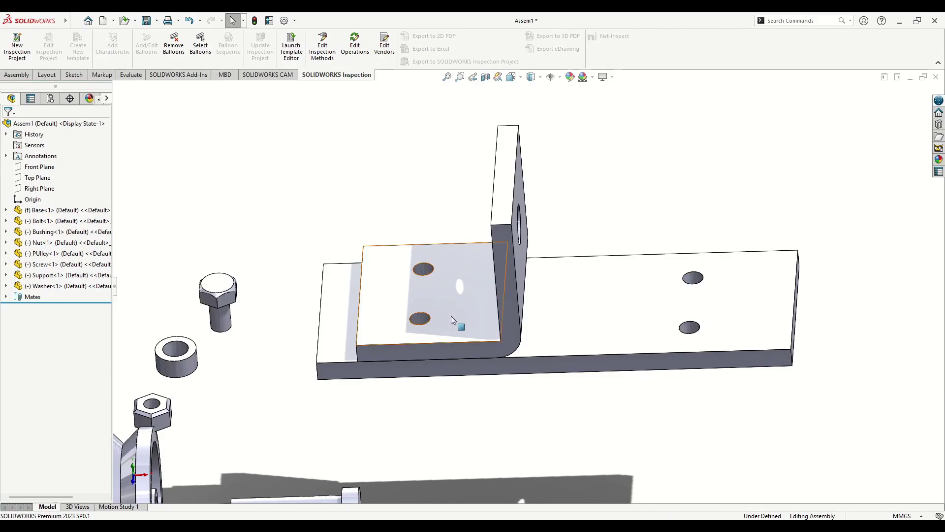
# Step: Swing the Support around its mated hole and mate its second flange hole concentric with the Base's matching front hole
pyautogui.moveTo(451, 315); pyautogui.dragTo(549, 212)
pyautogui.click(506, 266)
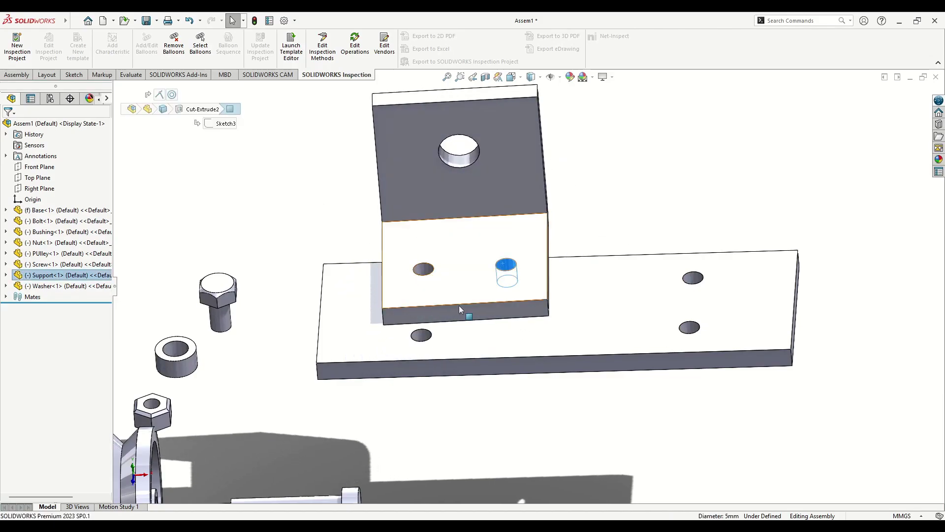
pyautogui.keyDown('ctrl'); pyautogui.click(422, 337); pyautogui.keyUp('ctrl')
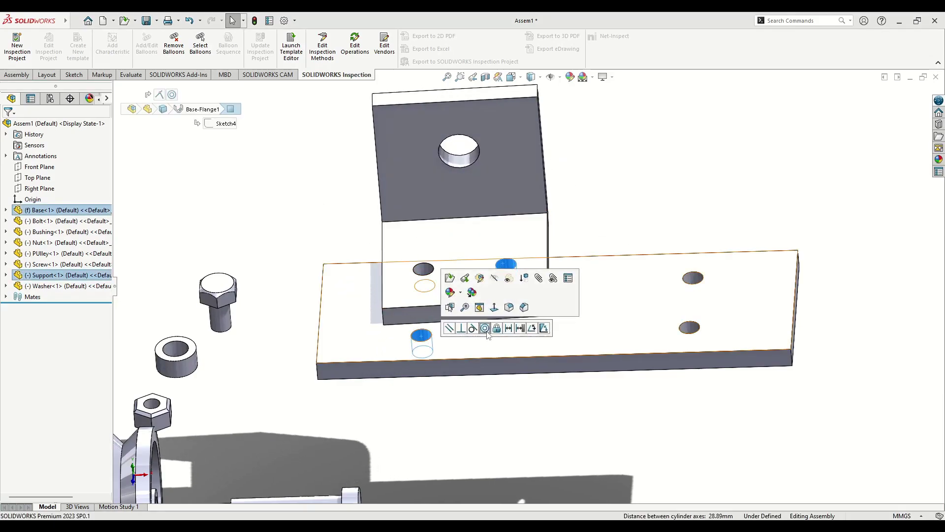
pyautogui.click(485, 329)
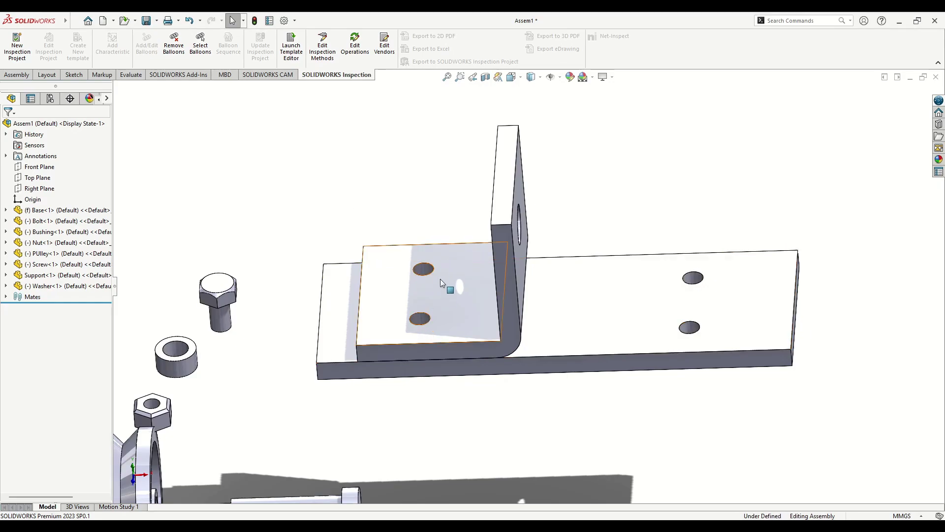
pyautogui.moveTo(440, 279); pyautogui.dragTo(489, 283, button='middle')
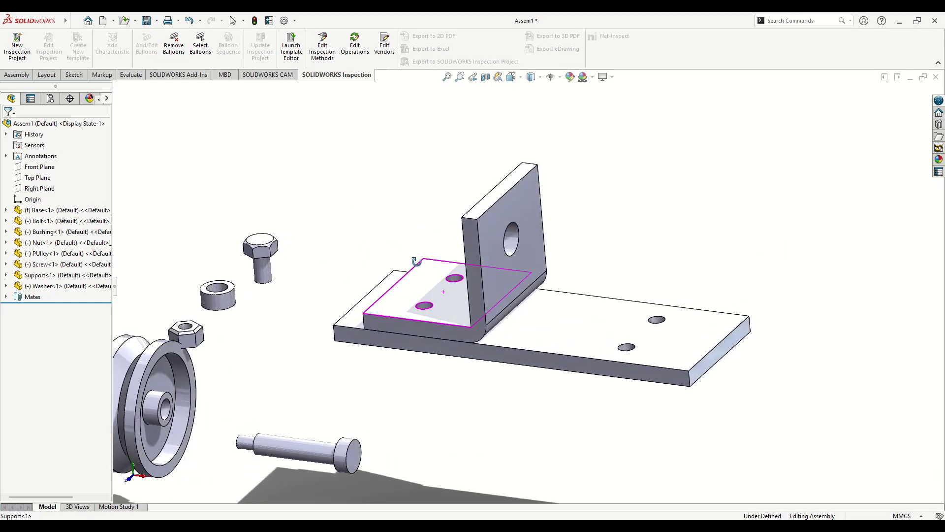
pyautogui.click(490, 286)
pyautogui.click(371, 230)
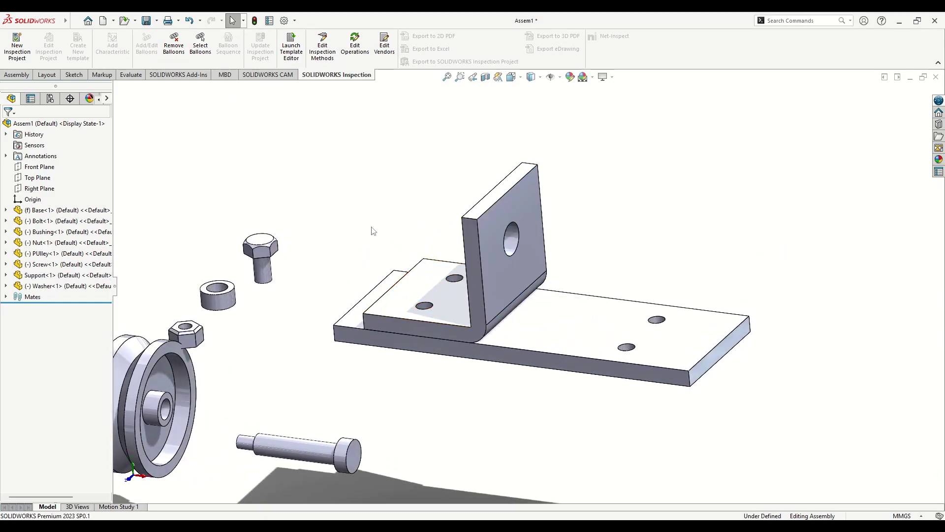
# Step: Mirror the Support about the Base's Right Plane and check that the mirrored copy cannot be moved
pyautogui.click(6, 210)
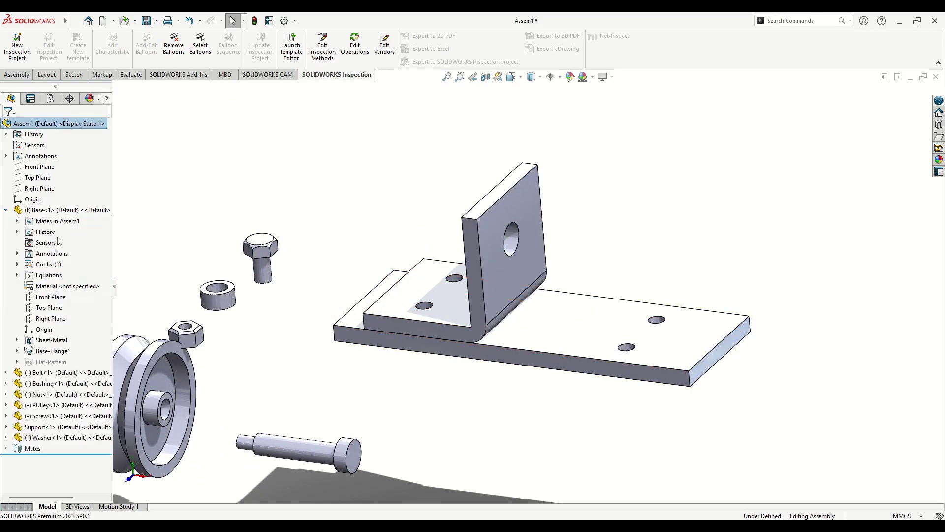
pyautogui.click(59, 321)
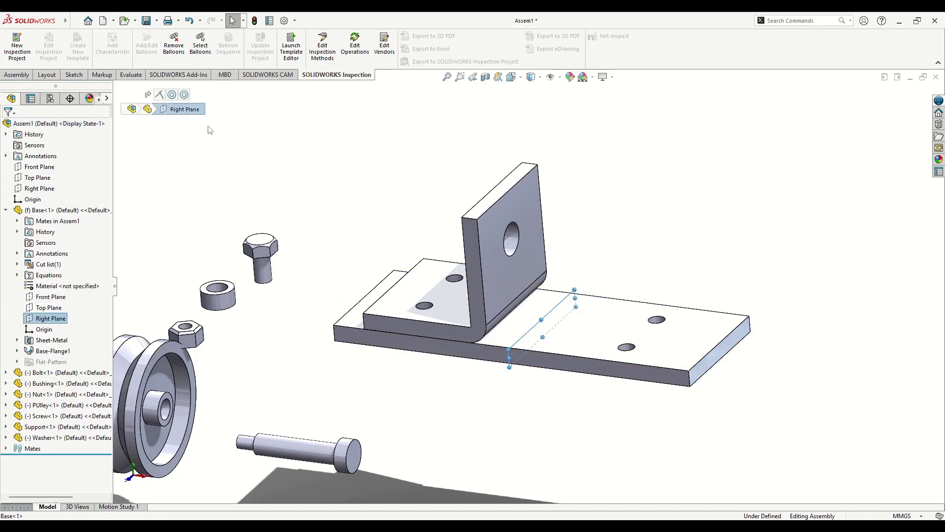
pyautogui.click(18, 75)
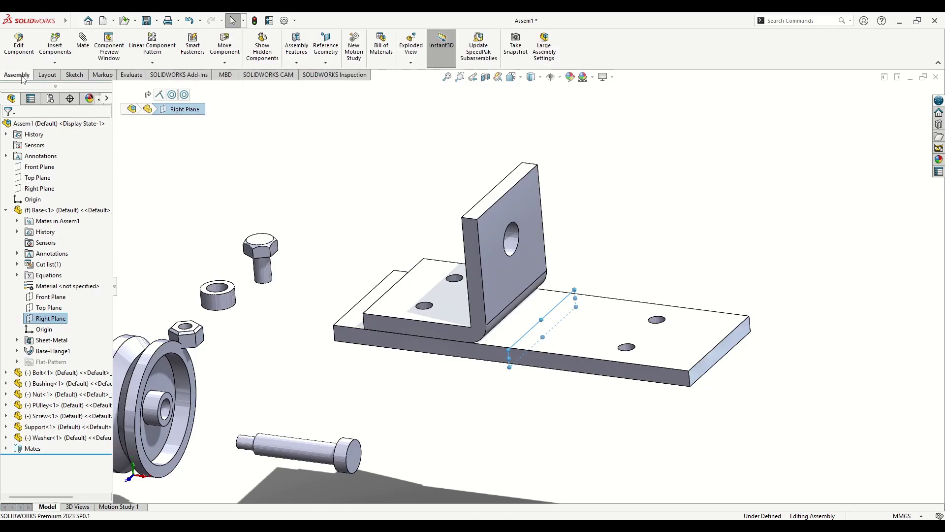
pyautogui.click(156, 64)
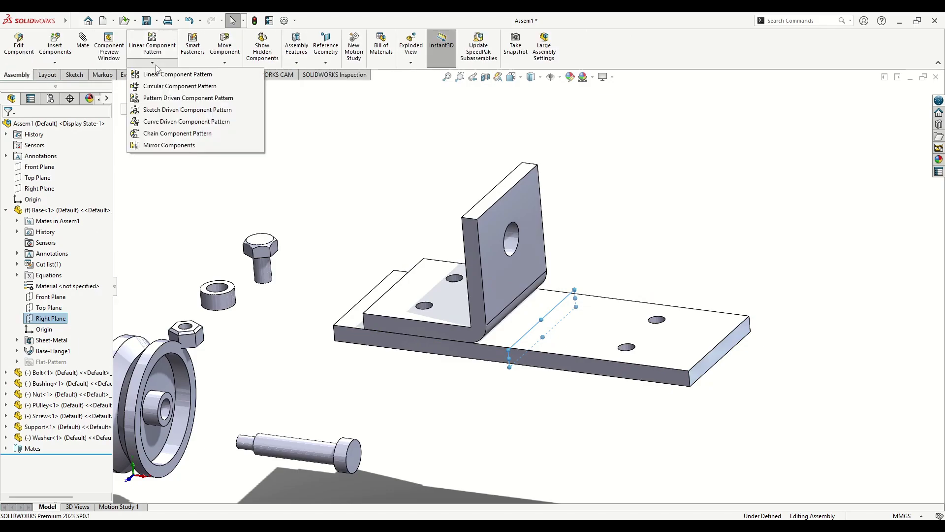
pyautogui.click(178, 145)
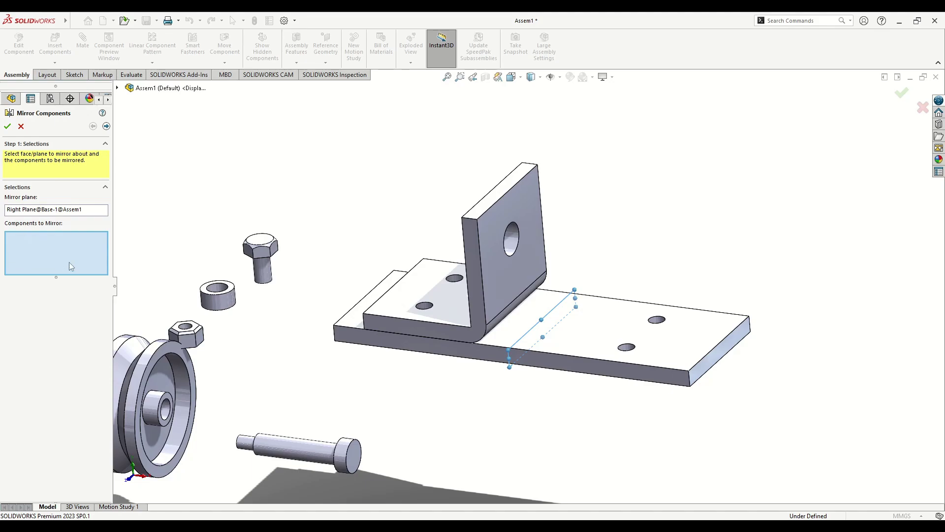
pyautogui.click(495, 283)
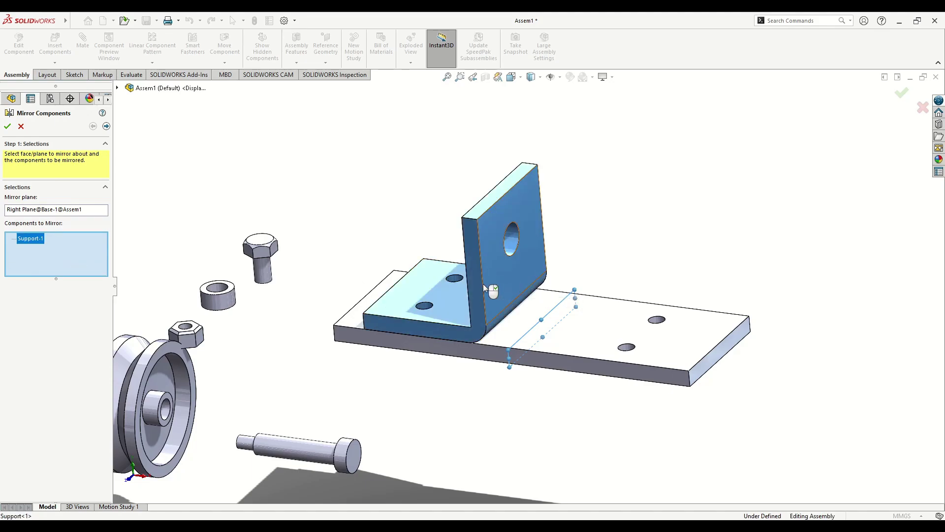
pyautogui.click(9, 127)
pyautogui.moveTo(325, 186); pyautogui.dragTo(487, 275, button='middle')
pyautogui.click(678, 336)
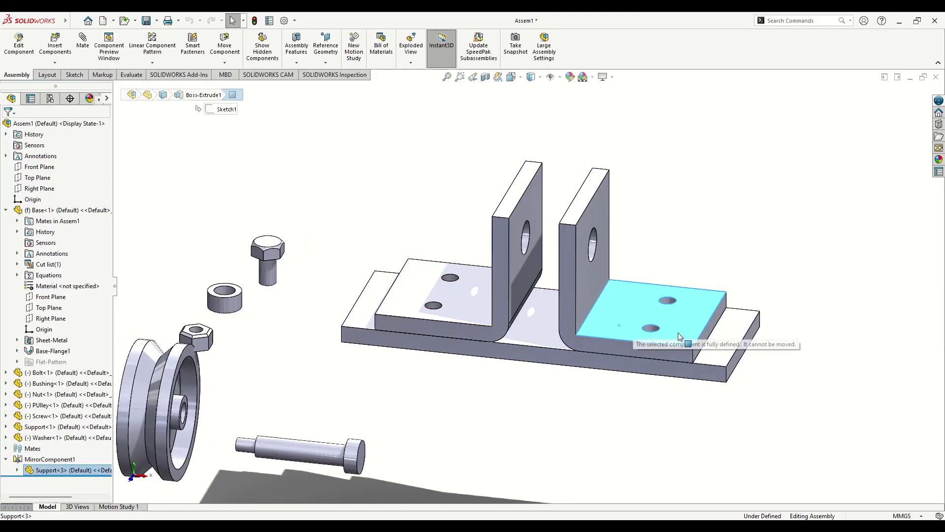
# Step: Collapse the Base's entries in the component tree and add a second instance of the Bolt beside the other loose parts
pyautogui.click(490, 405)
pyautogui.scroll(3, 471, 416)
pyautogui.keyDown('ctrl'); pyautogui.moveTo(472, 417); pyautogui.dragTo(498, 407, button='middle'); pyautogui.keyUp('ctrl')
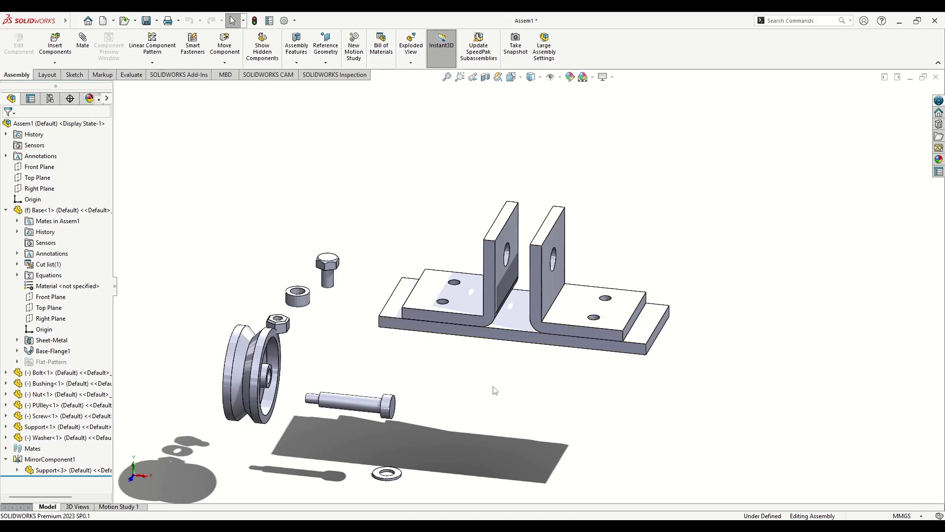
pyautogui.moveTo(505, 403); pyautogui.dragTo(546, 402, button='middle')
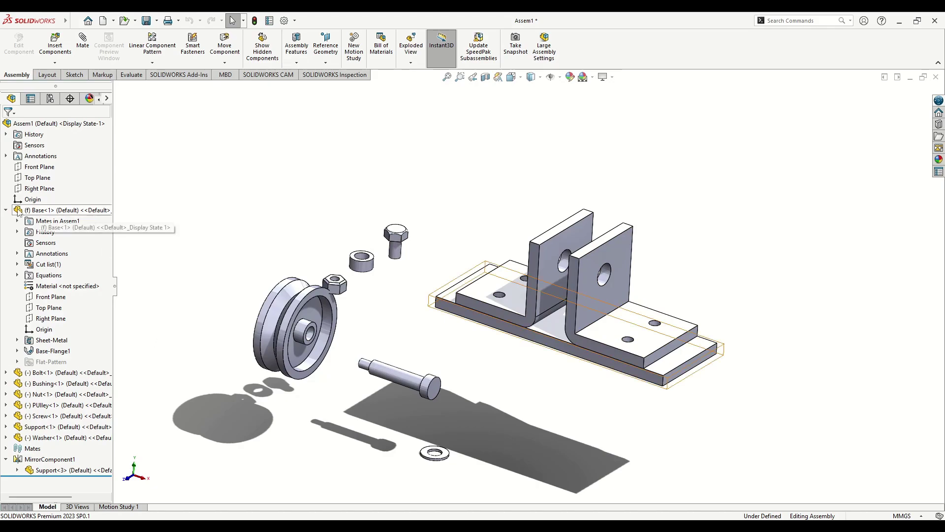
pyautogui.click(6, 210)
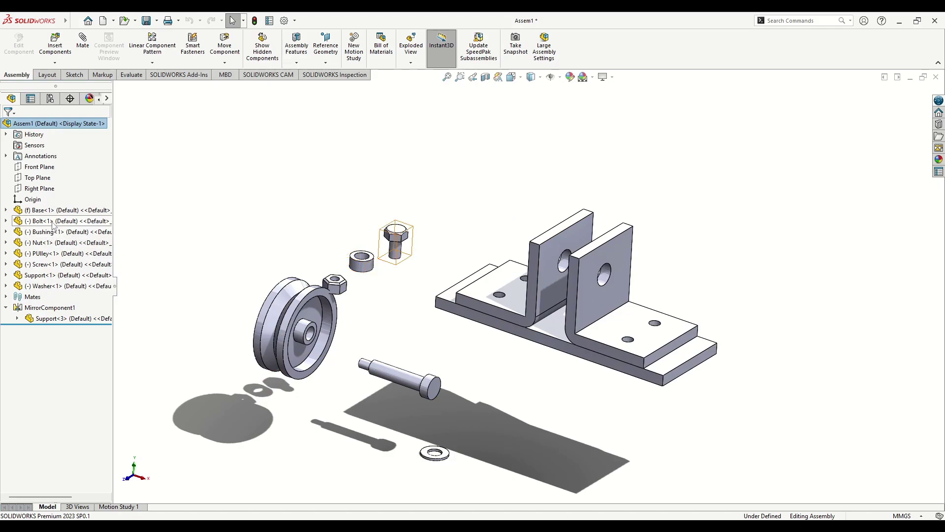
pyautogui.moveTo(53, 225); pyautogui.dragTo(288, 211)
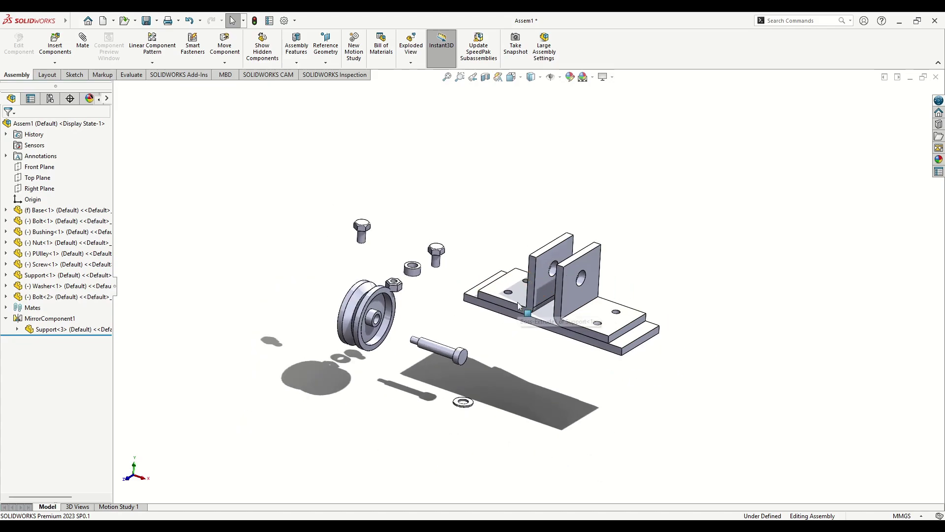
# Step: Add a concentric mate between the original Bolt's shank and the rear hole in the original Support's flange
pyautogui.scroll(-5, 519, 300)
pyautogui.scroll(3, 547, 330)
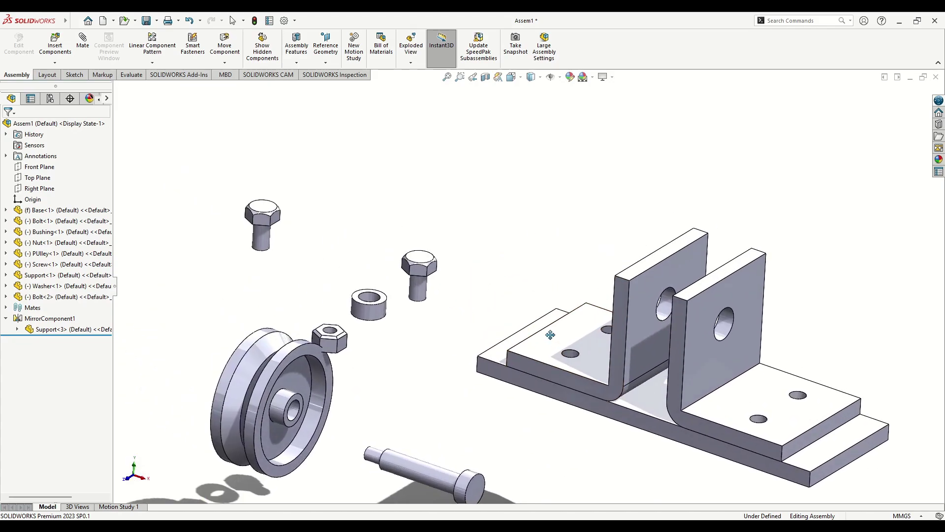
pyautogui.click(417, 291)
pyautogui.moveTo(534, 332)
pyautogui.mouseDown(button='middle')
pyautogui.moveTo(549, 325)
pyautogui.moveTo(633, 338)
pyautogui.mouseUp(button='middle')
pyautogui.keyDown('ctrl'); pyautogui.click(619, 337); pyautogui.keyUp('ctrl')
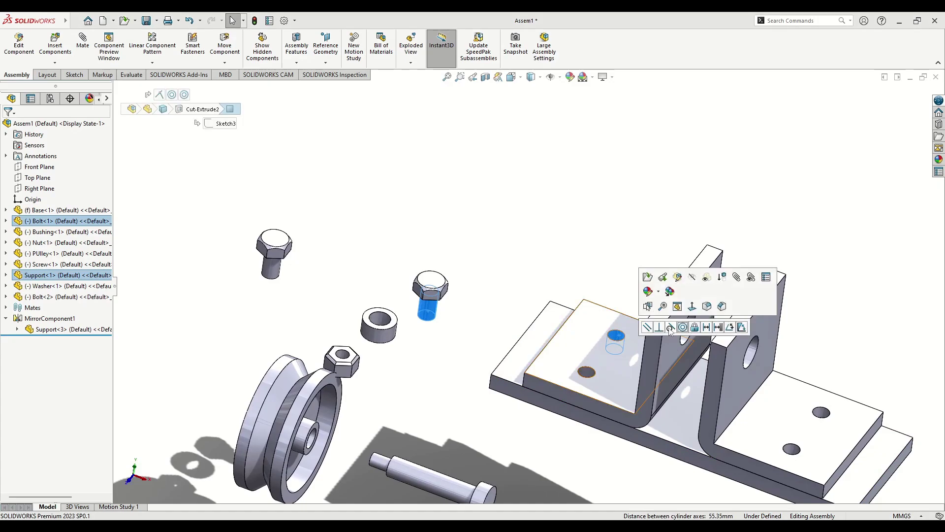
pyautogui.click(683, 327)
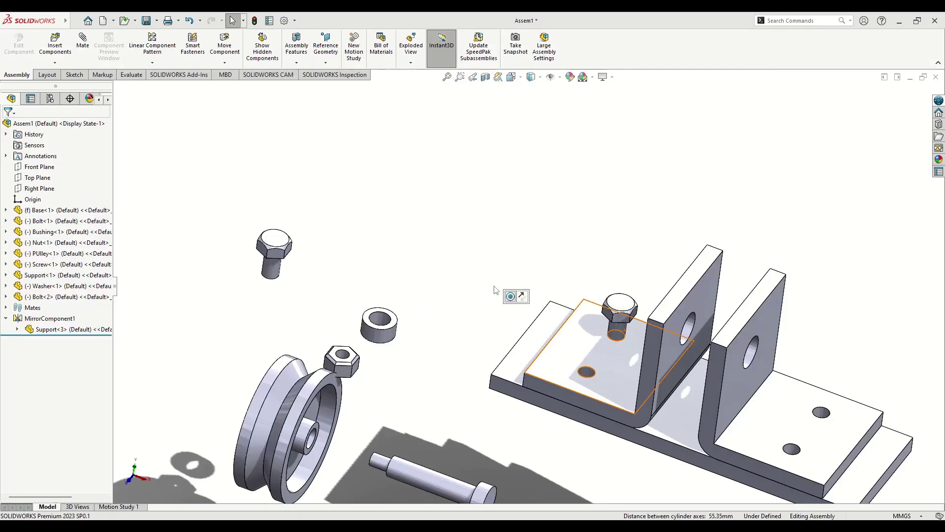
# Step: Add a concentric mate between the second Bolt's shank and the front hole in the same Support flange
pyautogui.click(272, 268)
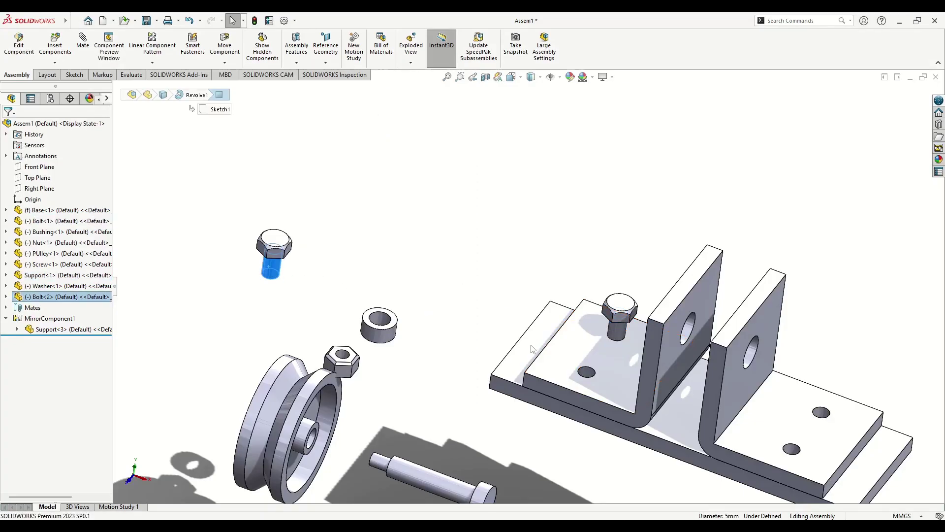
pyautogui.keyDown('ctrl'); pyautogui.click(589, 373); pyautogui.keyUp('ctrl')
pyautogui.click(655, 362)
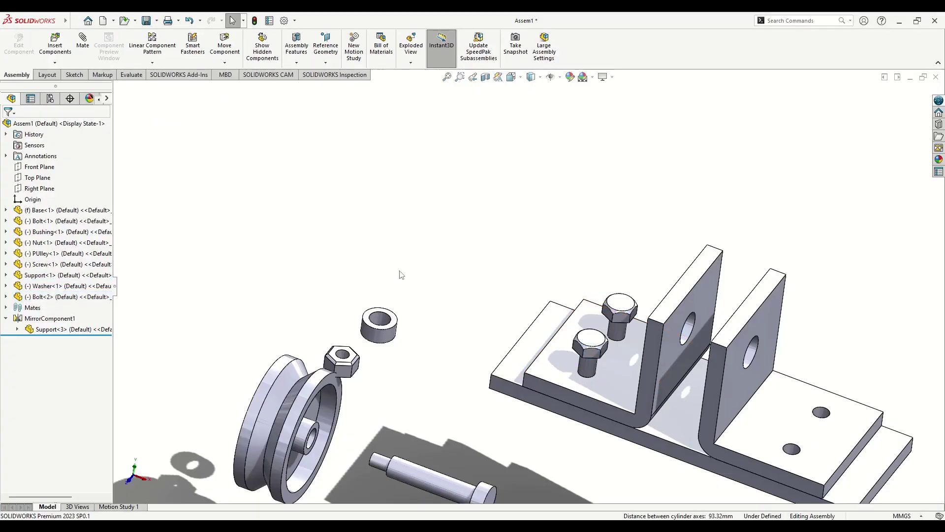
# Step: Add a coincident mate between the underside of the second Bolt's head and the top face of the original Support's flange
pyautogui.moveTo(640, 366); pyautogui.dragTo(654, 242, button='middle')
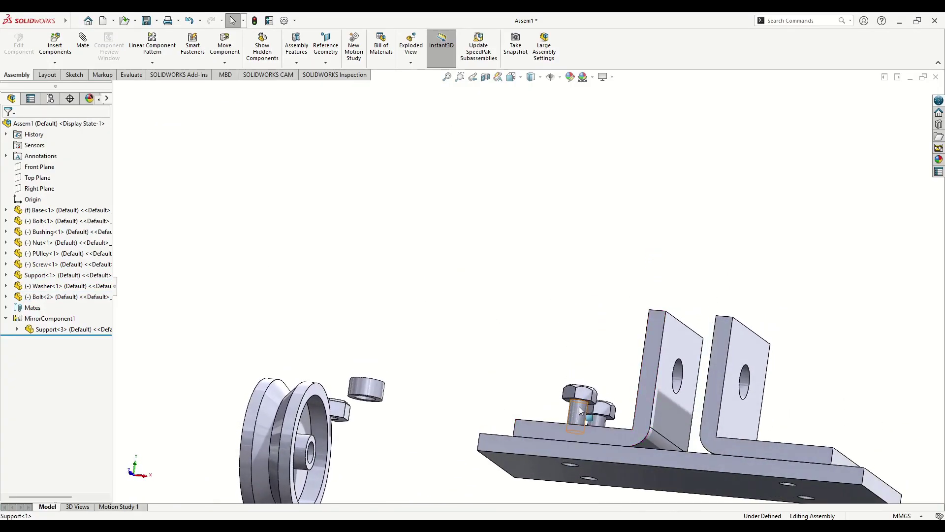
pyautogui.scroll(-5, 579, 402)
pyautogui.click(570, 390)
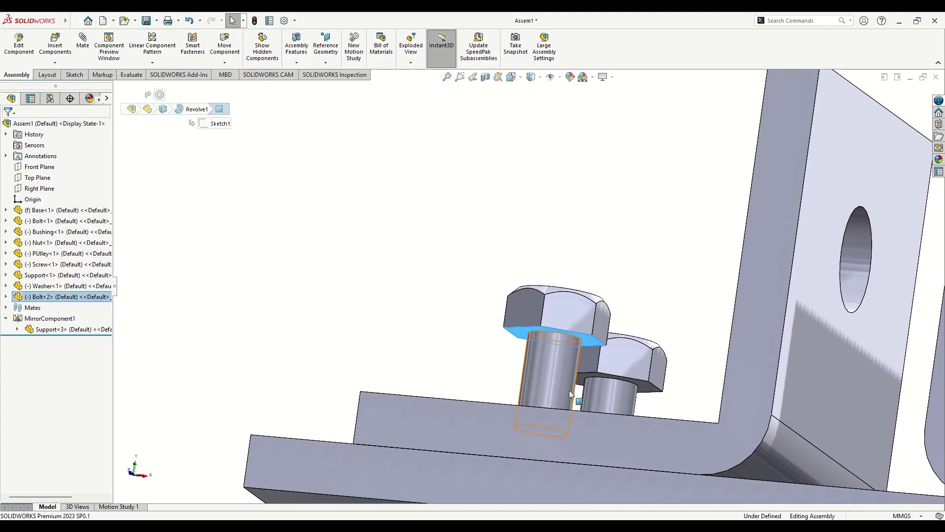
pyautogui.moveTo(569, 390); pyautogui.dragTo(610, 416, button='middle')
pyautogui.keyDown('ctrl'); pyautogui.click(609, 415); pyautogui.keyUp('ctrl')
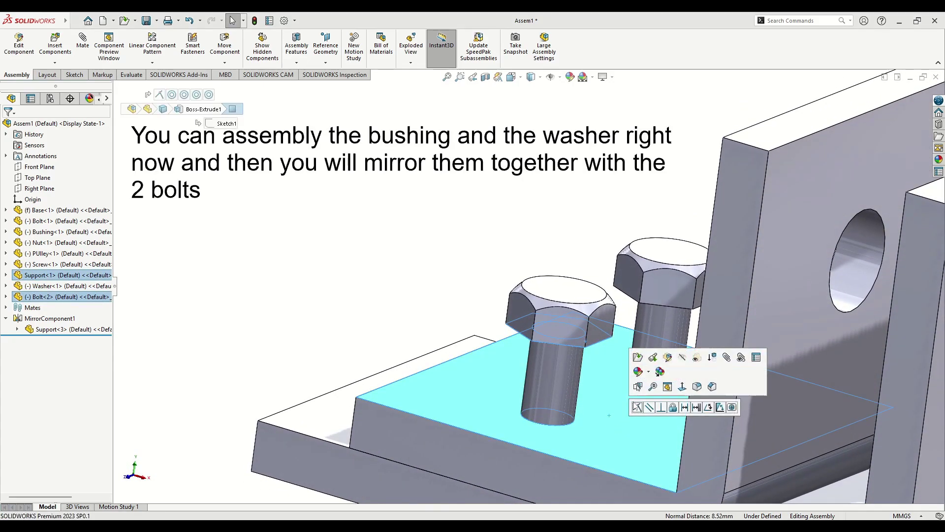
pyautogui.click(637, 408)
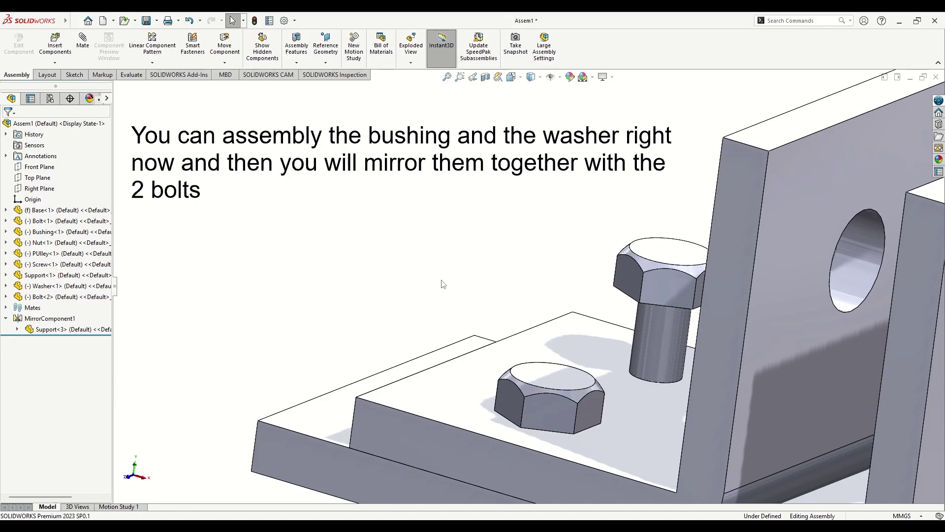
# Step: Add a coincident mate between the original Bolt's head underside and the original Support's flange top face
pyautogui.scroll(3, 452, 288)
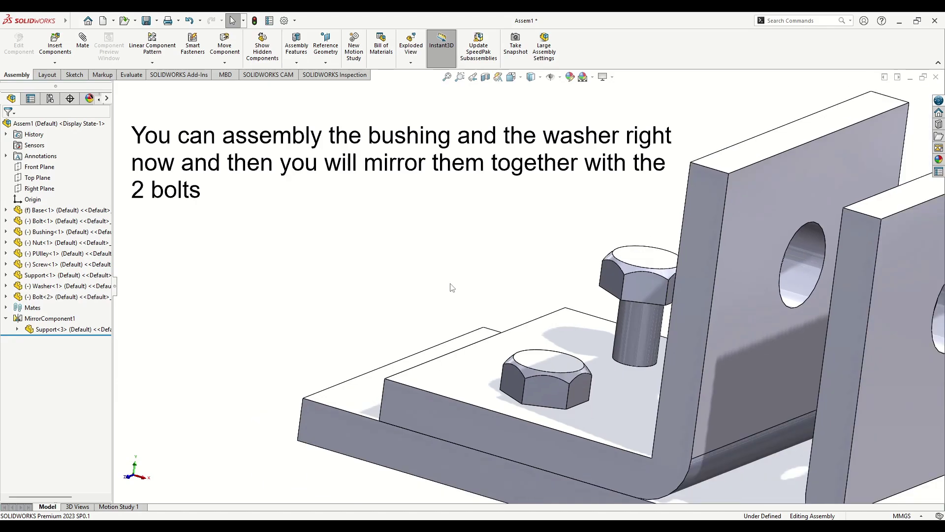
pyautogui.moveTo(498, 311); pyautogui.dragTo(553, 291, button='middle')
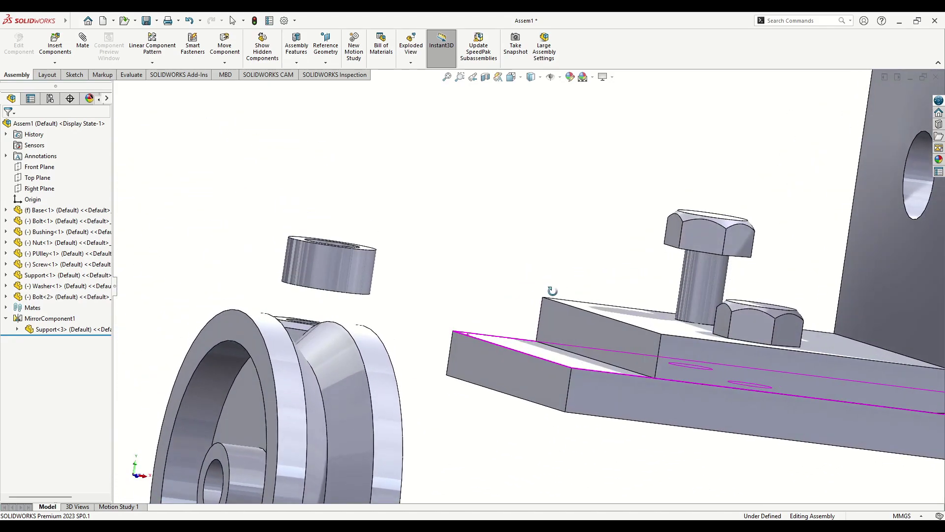
pyautogui.click(650, 321)
pyautogui.moveTo(607, 330); pyautogui.dragTo(685, 293, button='middle')
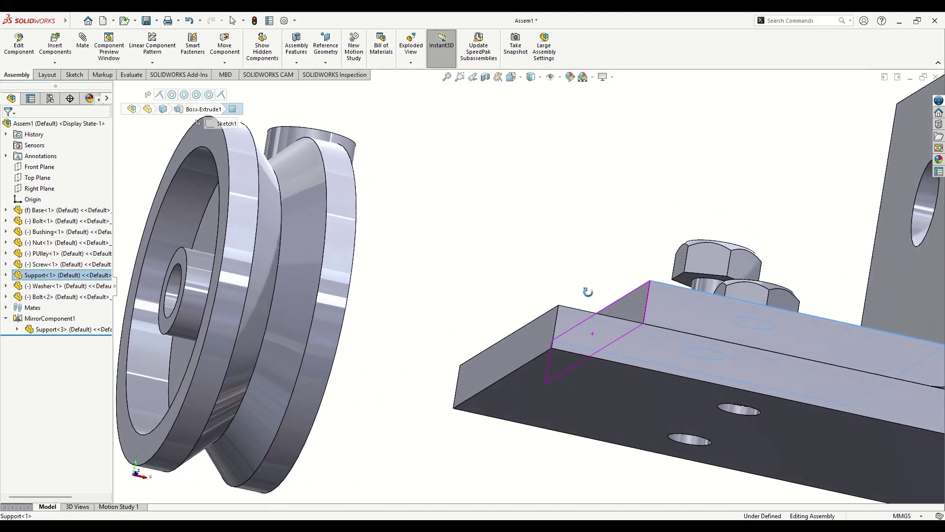
pyautogui.click(685, 283)
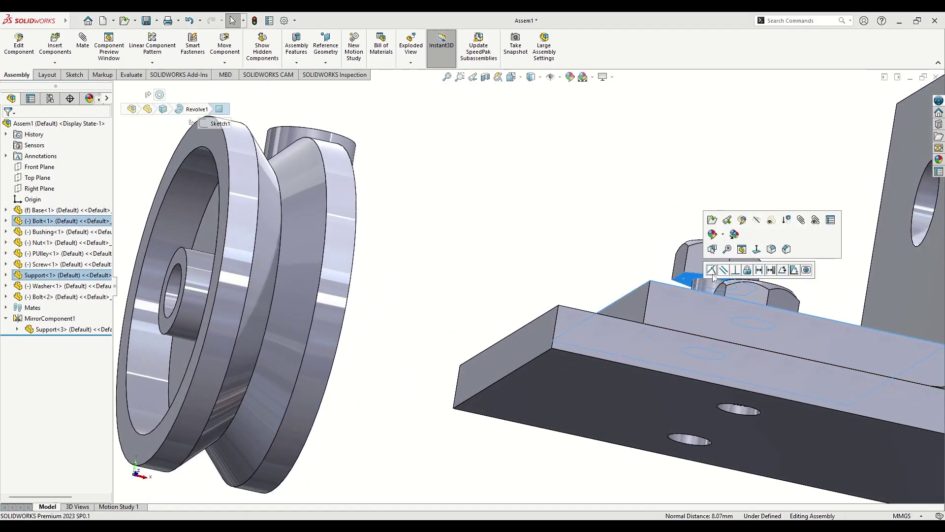
pyautogui.press('Tab')
pyautogui.press('Escape')
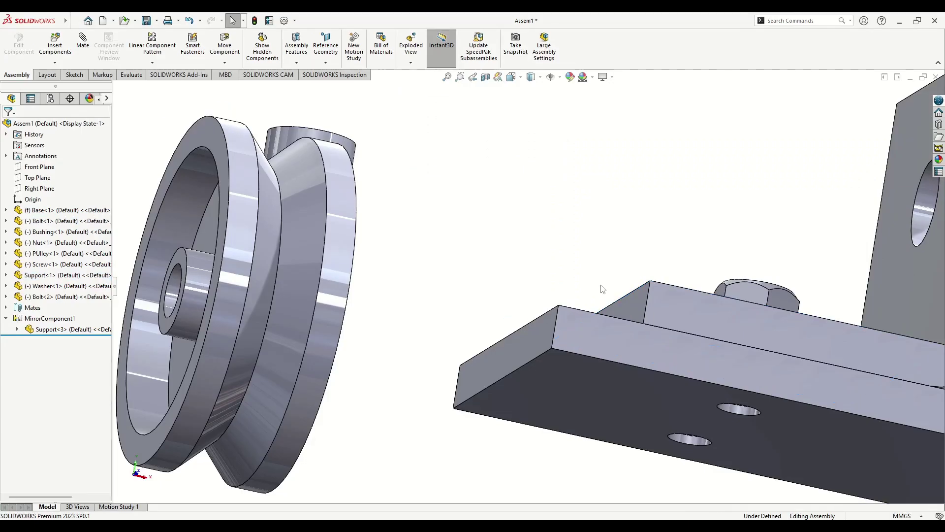
# Step: Mirror both Bolts about the Base's Right Plane so they fasten the mirrored Support
pyautogui.moveTo(570, 311); pyautogui.dragTo(517, 266, button='middle')
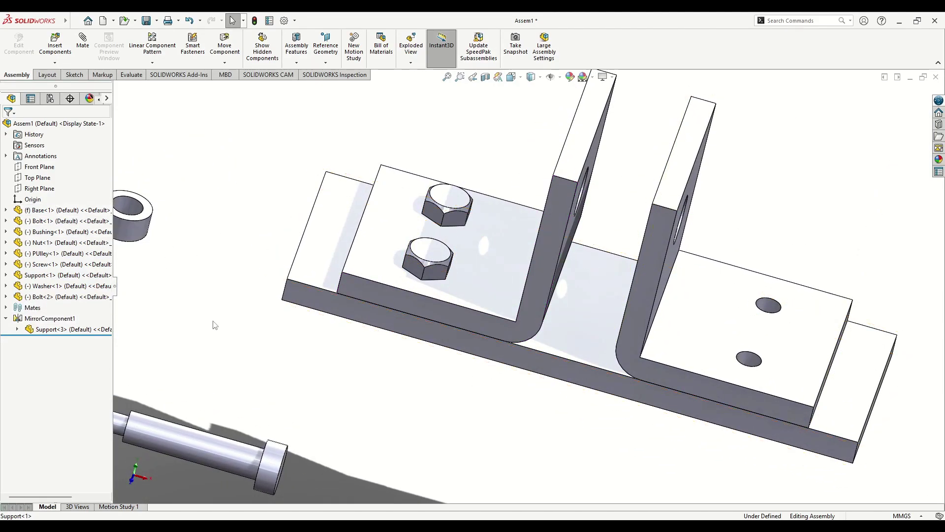
pyautogui.scroll(2, 458, 432)
pyautogui.scroll(3, 508, 416)
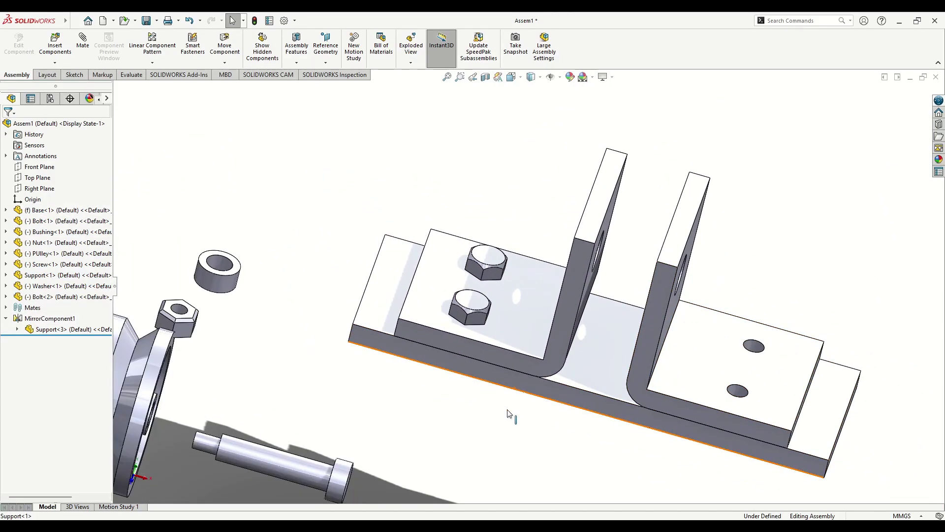
pyautogui.moveTo(550, 402); pyautogui.dragTo(503, 430, button='middle')
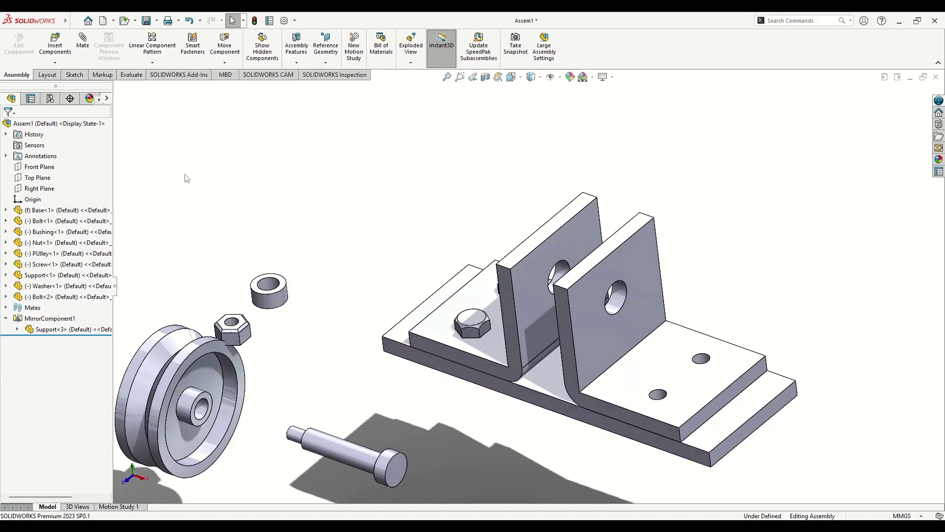
pyautogui.click(7, 211)
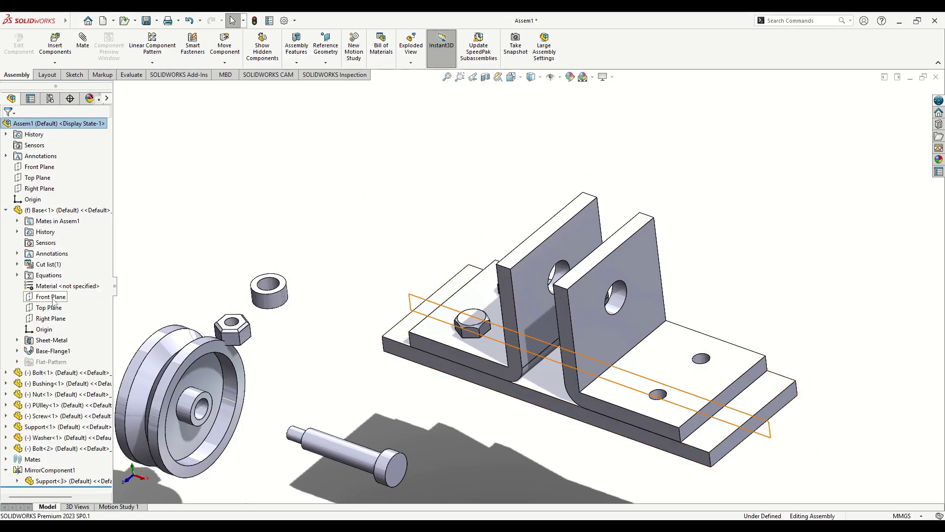
pyautogui.click(51, 320)
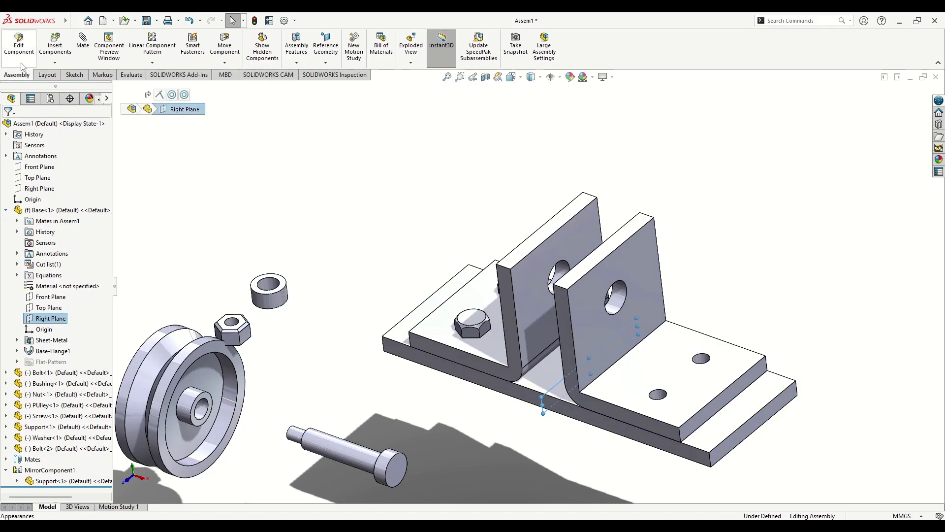
pyautogui.click(152, 62)
pyautogui.click(168, 146)
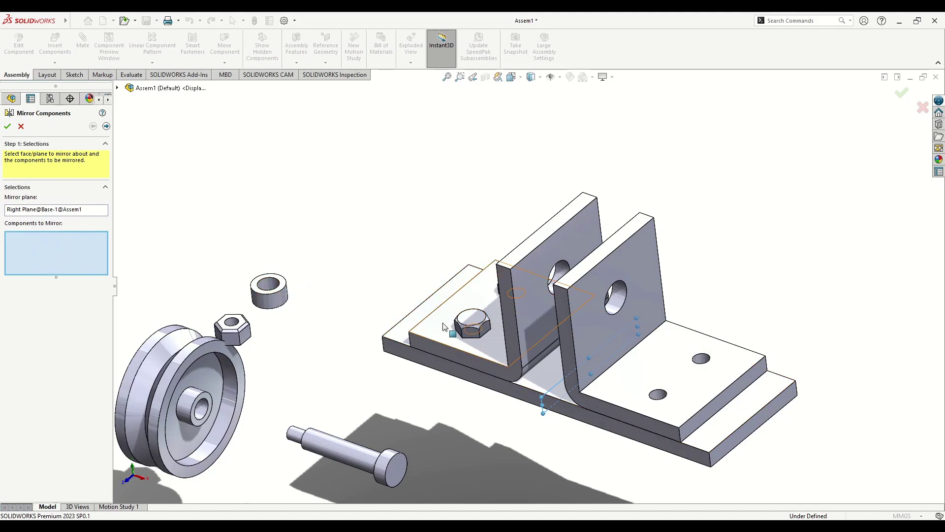
pyautogui.click(472, 325)
pyautogui.moveTo(472, 325); pyautogui.dragTo(388, 337, button='middle')
pyautogui.click(490, 282)
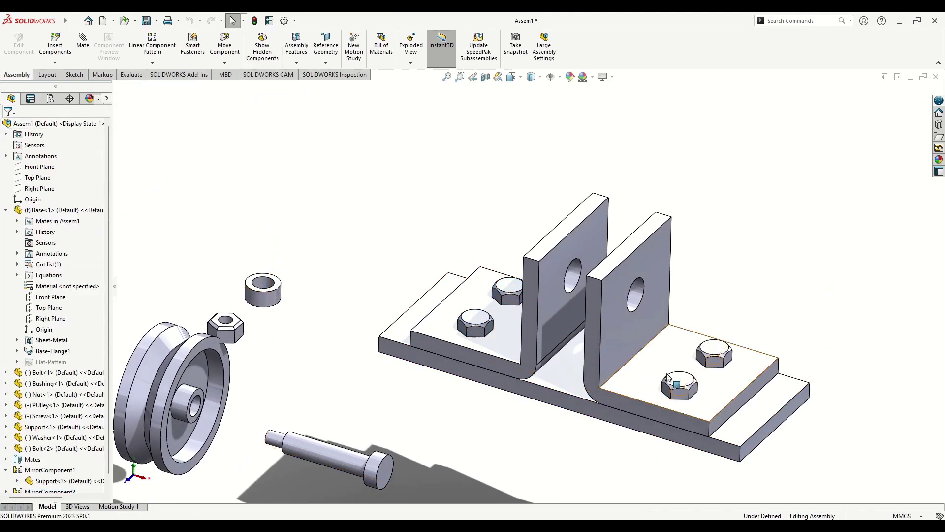
# Step: Add a concentric mate between the Pulley's bore and the large hole in the mirrored Support's upright plate
pyautogui.scroll(2, 580, 410)
pyautogui.moveTo(549, 411); pyautogui.dragTo(561, 355, button='middle')
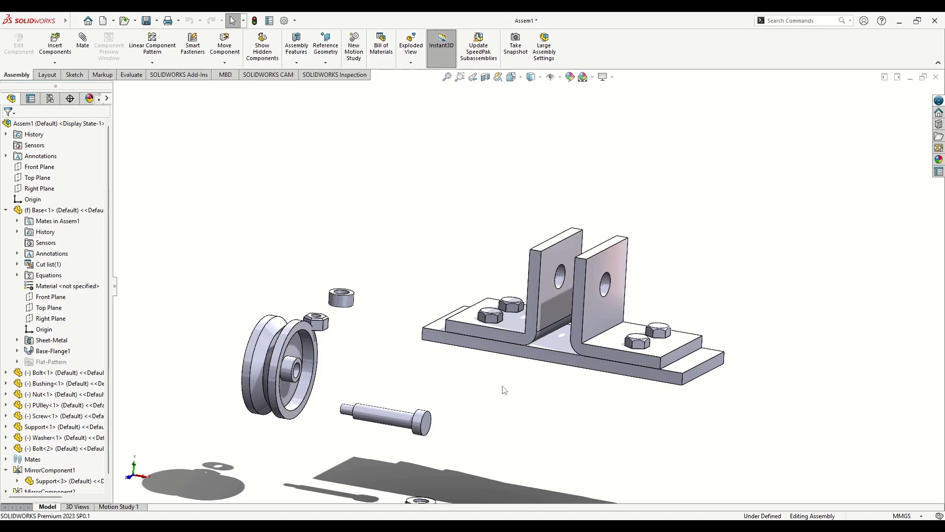
pyautogui.scroll(-3, 416, 387)
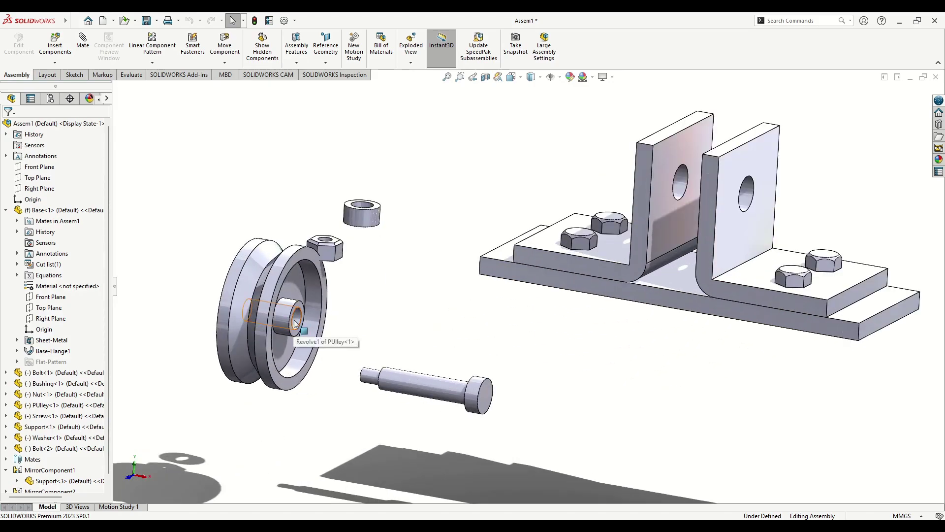
pyautogui.click(295, 323)
pyautogui.keyDown('ctrl'); pyautogui.click(747, 199); pyautogui.keyUp('ctrl')
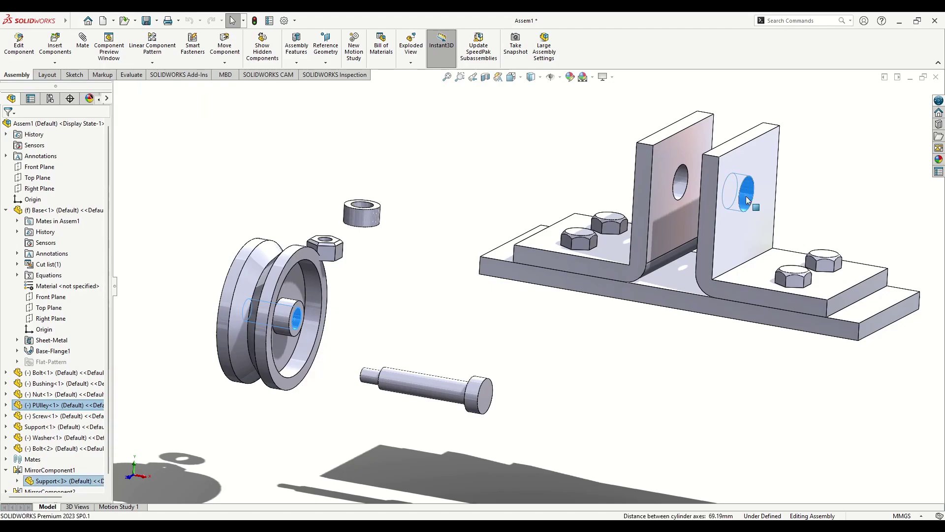
pyautogui.click(810, 188)
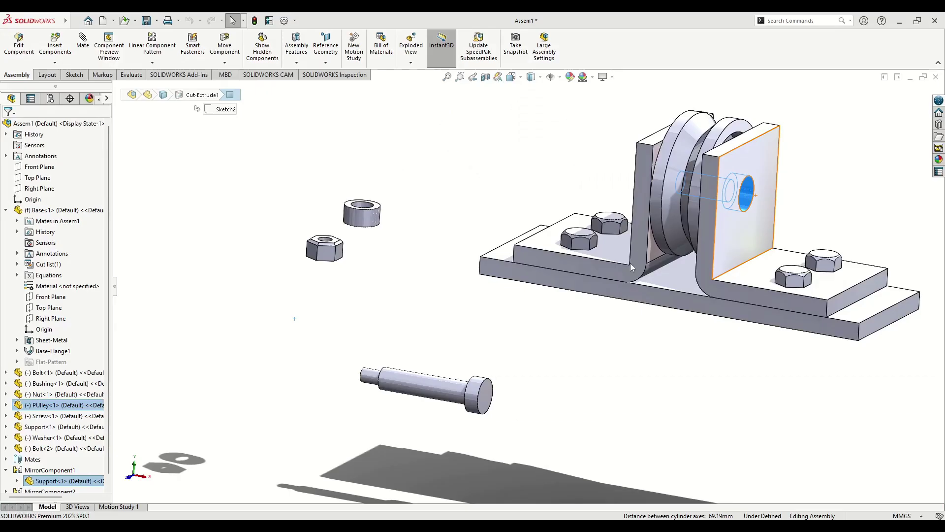
# Step: Move the Pulley along its axis between the two Supports to test its remaining freedom
pyautogui.scroll(-2, 791, 157)
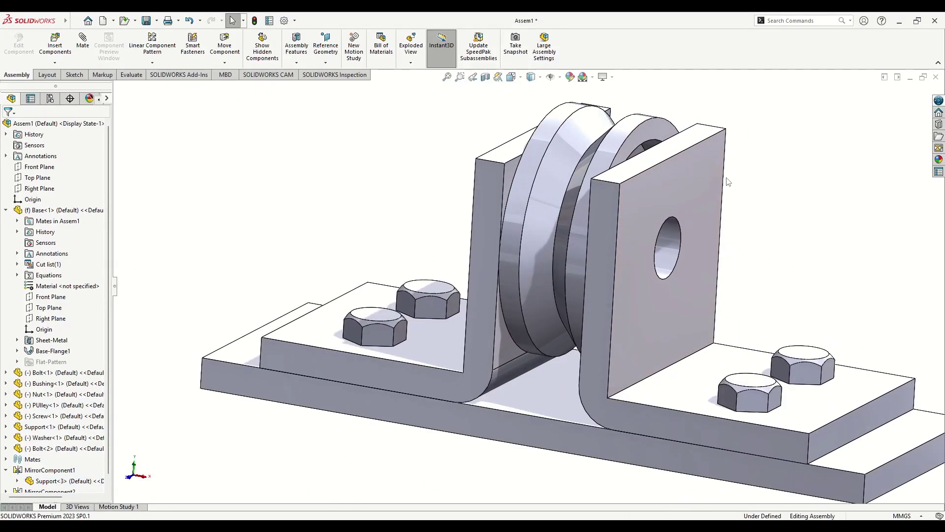
pyautogui.moveTo(727, 179); pyautogui.dragTo(747, 196, button='middle')
pyautogui.moveTo(638, 176); pyautogui.dragTo(638, 208)
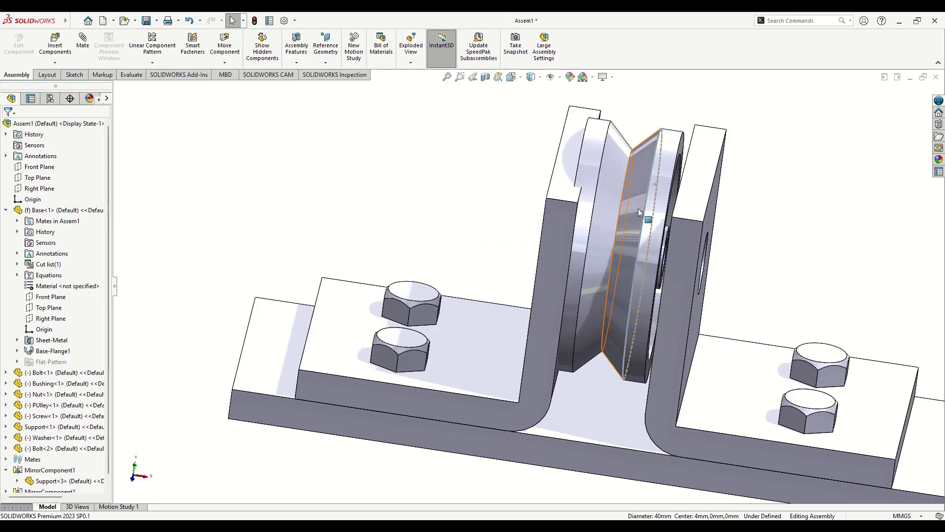
pyautogui.moveTo(638, 209); pyautogui.dragTo(696, 214, button='middle')
pyautogui.click(709, 219)
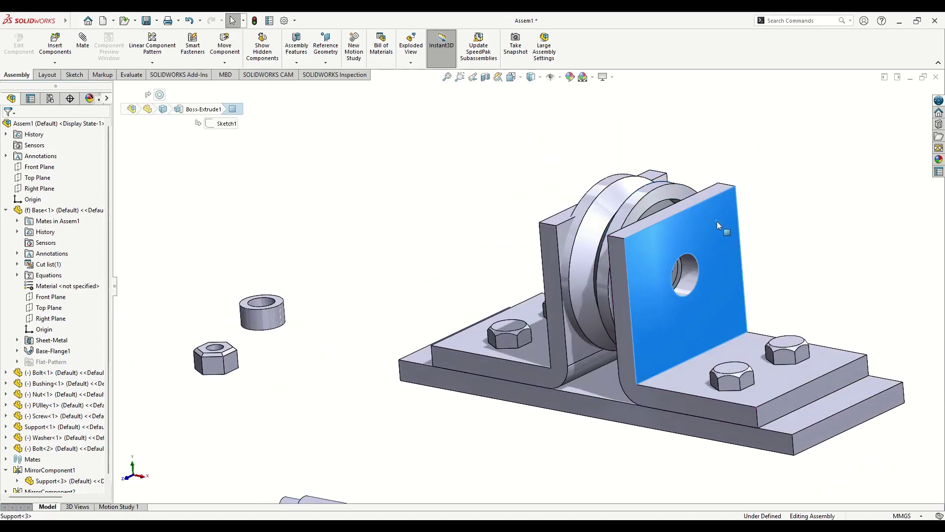
pyautogui.keyDown('ctrl'); pyautogui.click(658, 194); pyautogui.keyUp('ctrl')
pyautogui.moveTo(583, 247); pyautogui.dragTo(581, 221, button='middle')
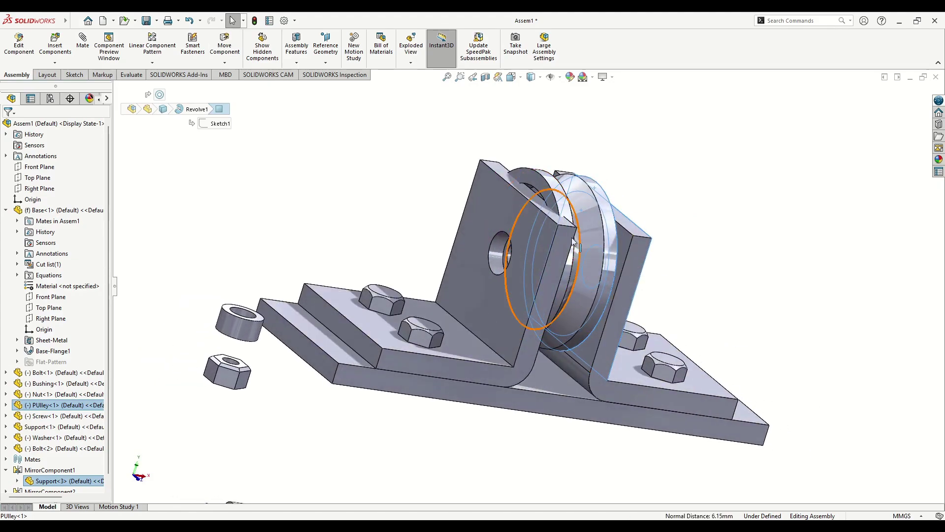
pyautogui.keyDown('ctrl'); pyautogui.click(513, 202); pyautogui.keyUp('ctrl')
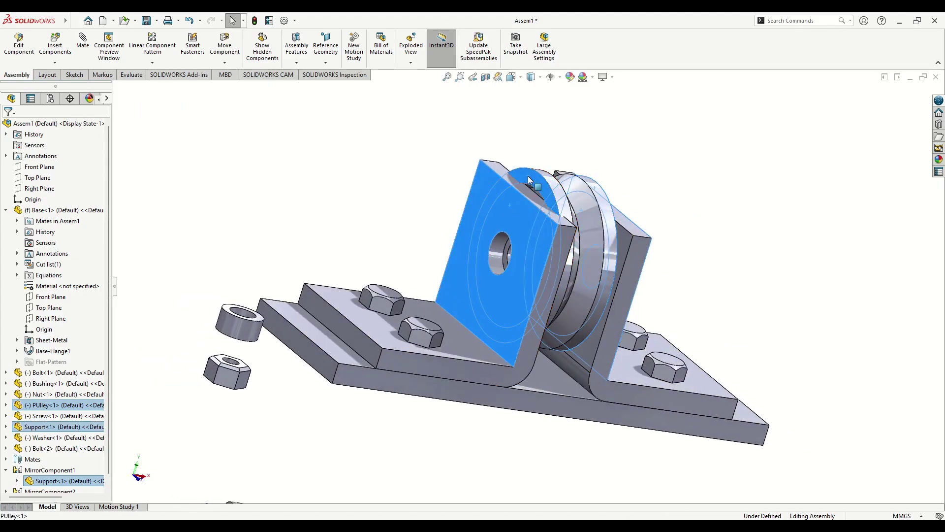
pyautogui.keyDown('ctrl'); pyautogui.moveTo(673, 258); pyautogui.dragTo(701, 262, button='middle'); pyautogui.keyUp('ctrl')
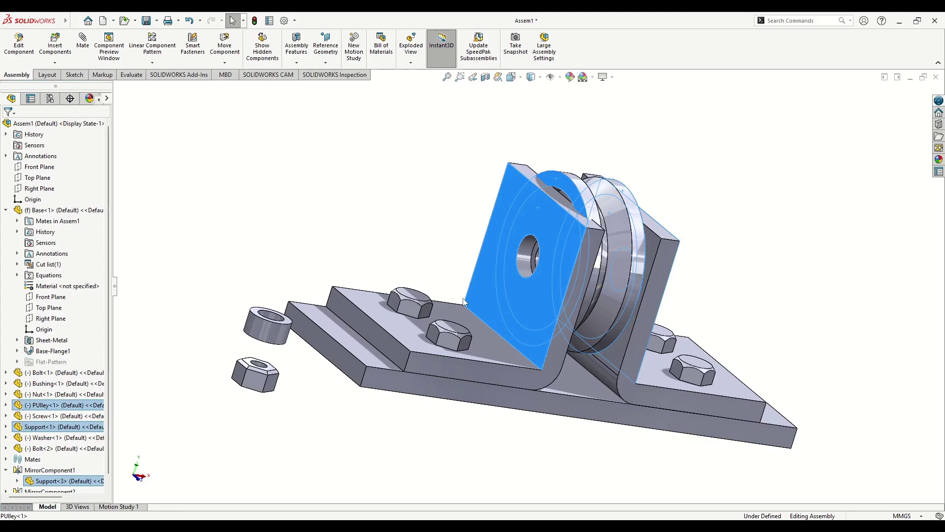
pyautogui.moveTo(463, 302); pyautogui.dragTo(424, 311, button='middle')
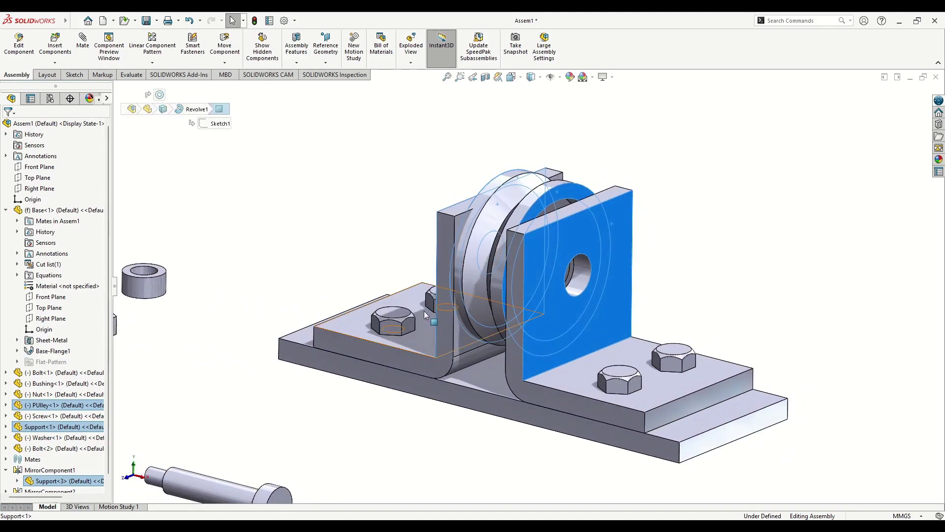
pyautogui.click(354, 207)
# Step: Add a width mate that centres the Pulley's two side faces between the outer faces of the two Supports' upright plates
pyautogui.click(558, 250)
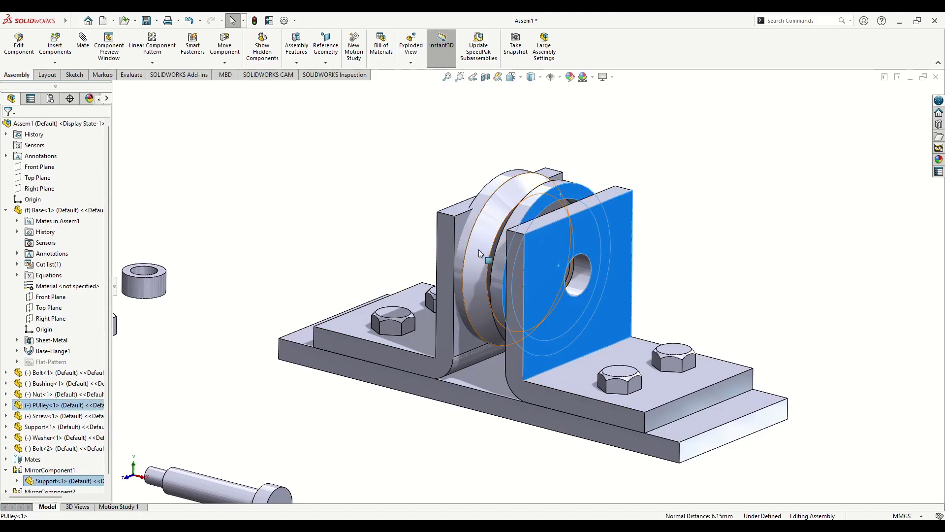
pyautogui.moveTo(479, 249); pyautogui.dragTo(505, 253, button='middle')
pyautogui.click(423, 195)
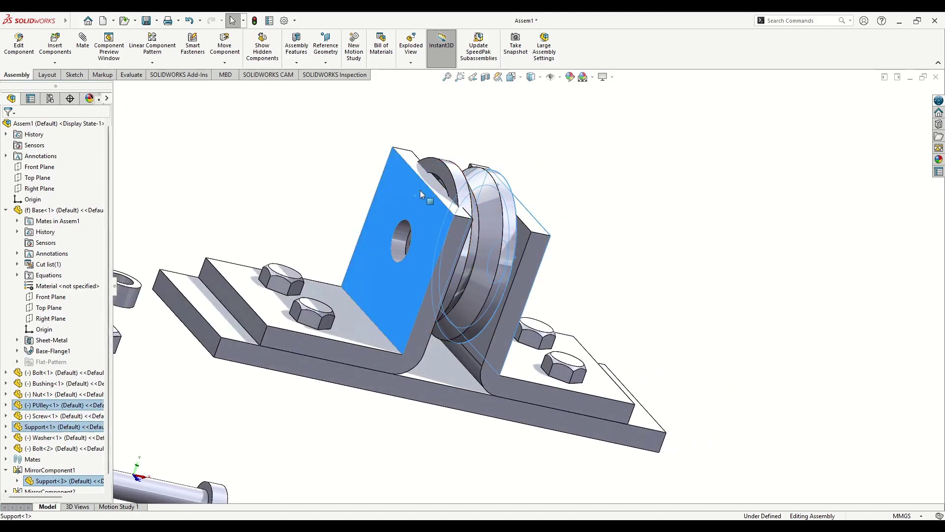
pyautogui.keyDown('ctrl'); pyautogui.click(436, 167); pyautogui.keyUp('ctrl')
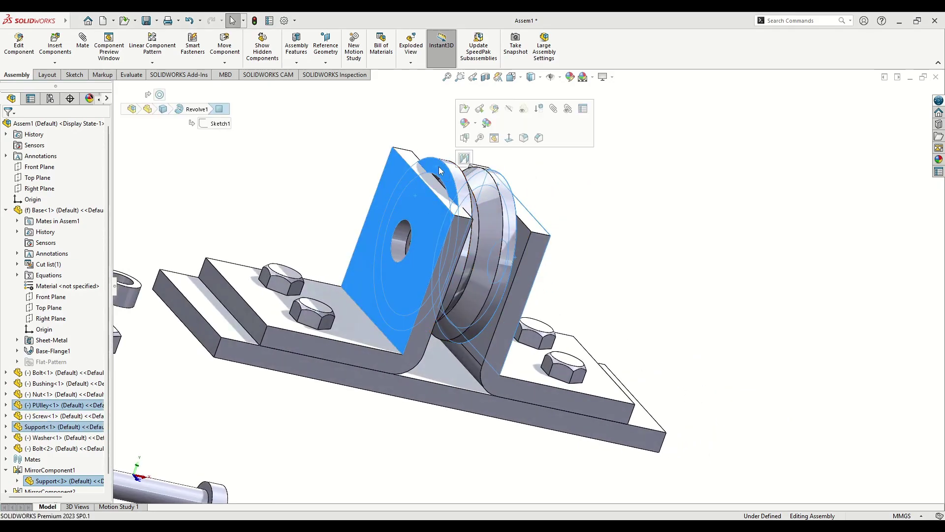
pyautogui.click(464, 158)
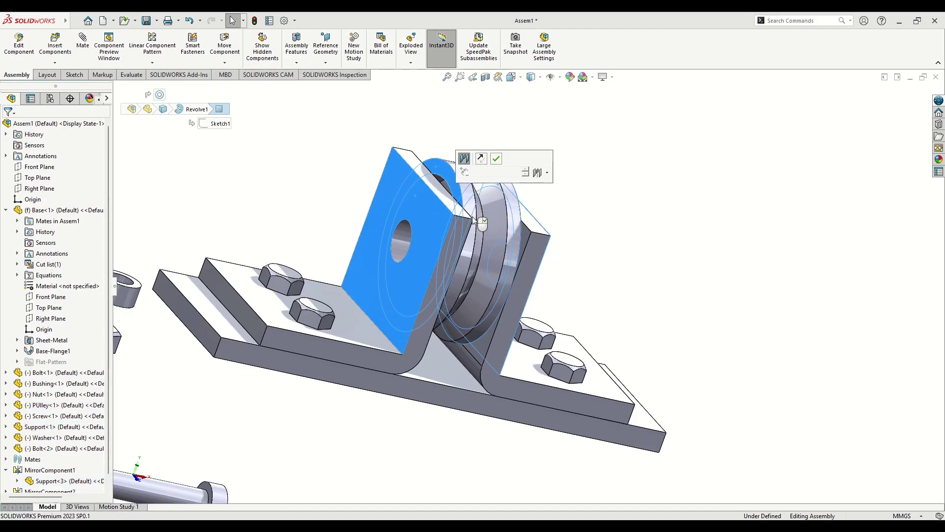
pyautogui.click(496, 159)
# Step: Test whether the Pulley can still slide sideways between the Supports
pyautogui.moveTo(594, 200); pyautogui.dragTo(527, 192, button='middle')
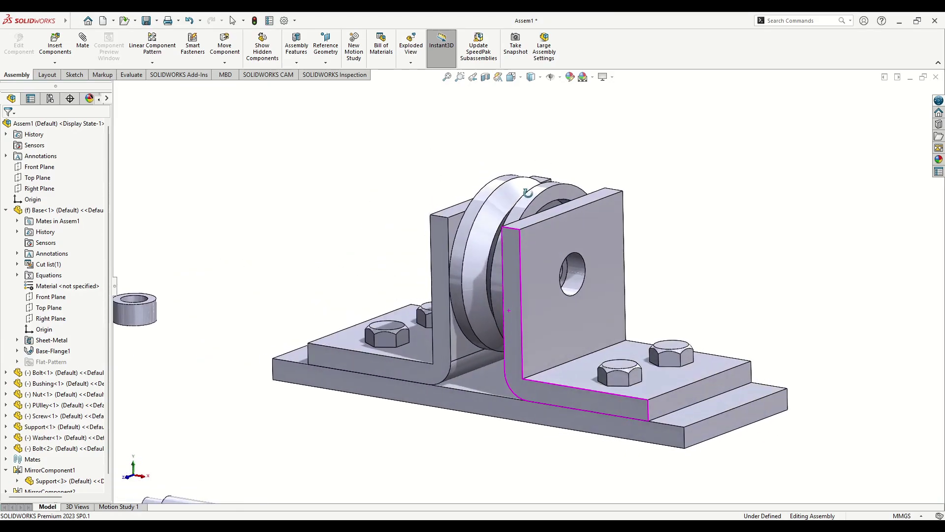
pyautogui.moveTo(539, 196); pyautogui.dragTo(591, 196)
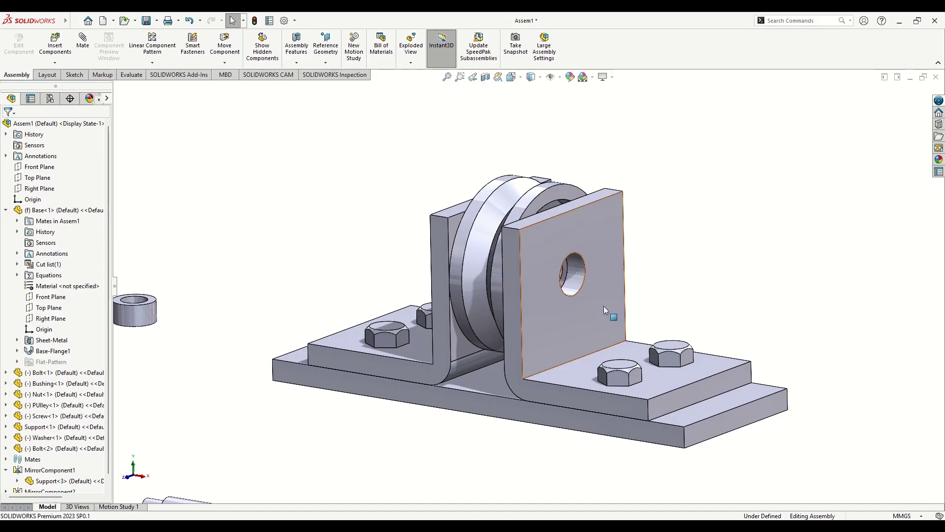
pyautogui.scroll(4, 604, 305)
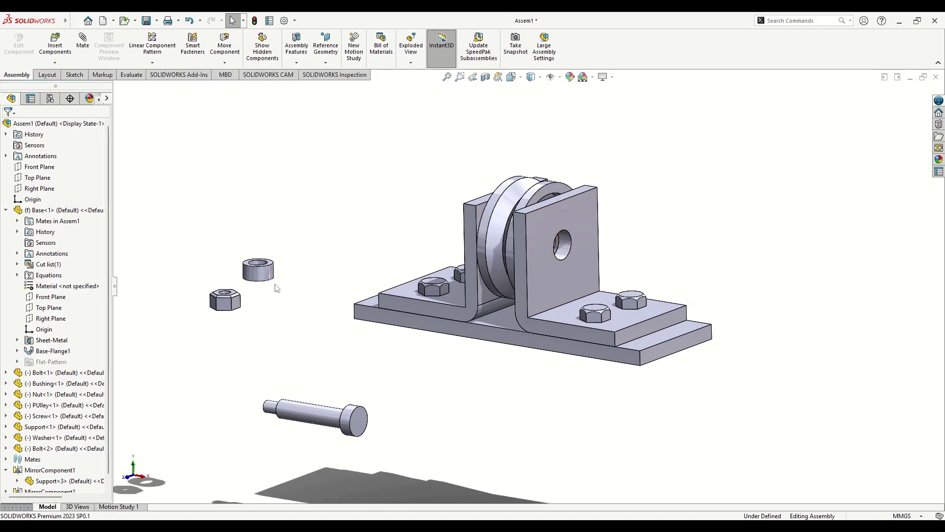
pyautogui.moveTo(486, 259); pyautogui.dragTo(292, 278, button='middle')
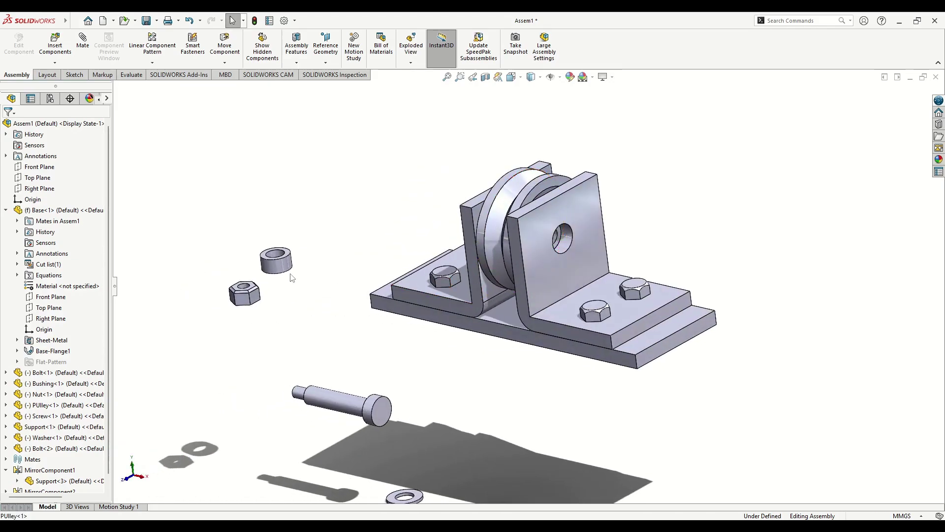
# Step: Place a second copy of the Bushing in open space above the original one
pyautogui.click(6, 210)
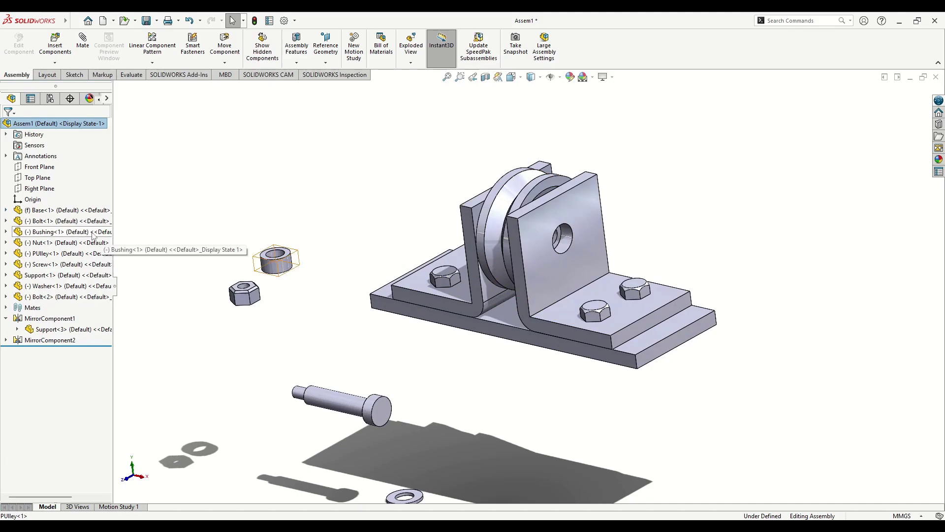
pyautogui.click(67, 232)
pyautogui.click(57, 235)
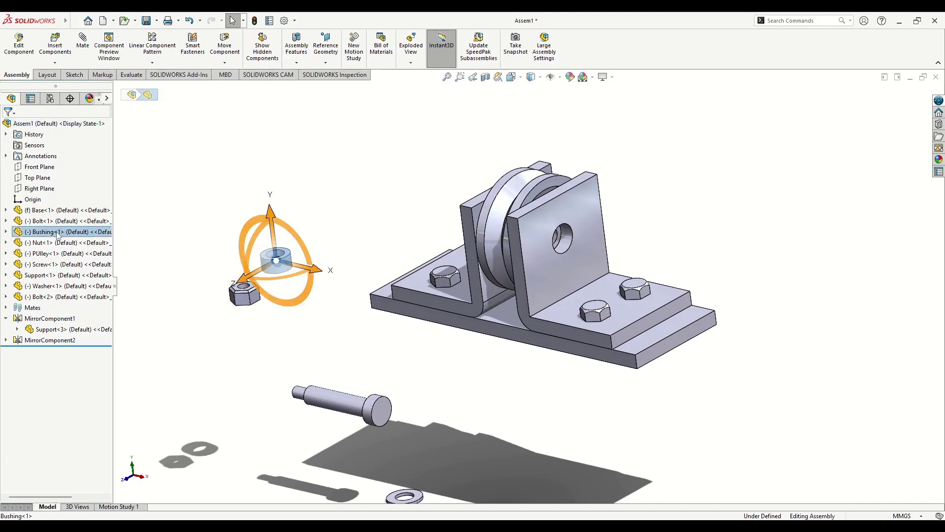
pyautogui.click(179, 205)
pyautogui.moveTo(58, 234); pyautogui.dragTo(245, 210)
pyautogui.click(397, 469)
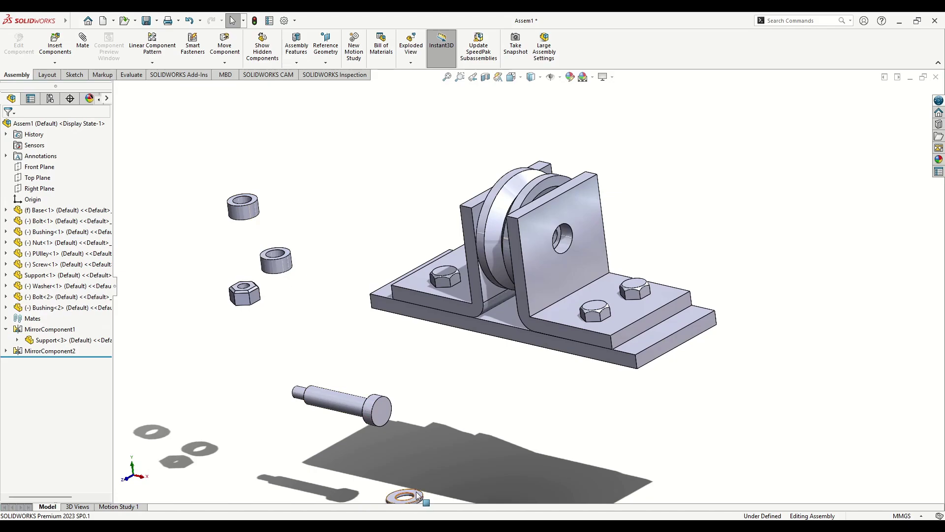
# Step: Move the Washer up near the Nut and place a second copy of it beside the original
pyautogui.moveTo(418, 495); pyautogui.dragTo(306, 321)
pyautogui.click(249, 369)
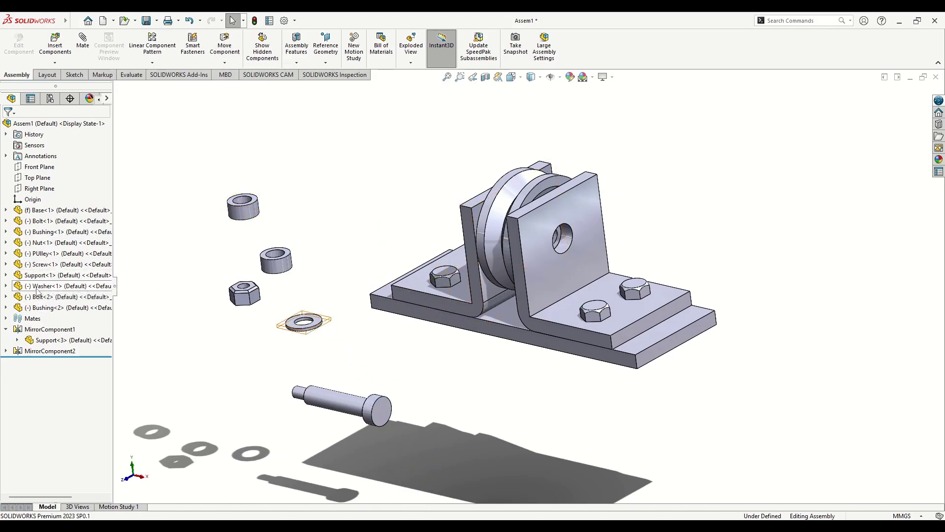
pyautogui.keyDown('ctrl'); pyautogui.moveTo(37, 290); pyautogui.dragTo(250, 340); pyautogui.keyUp('ctrl')
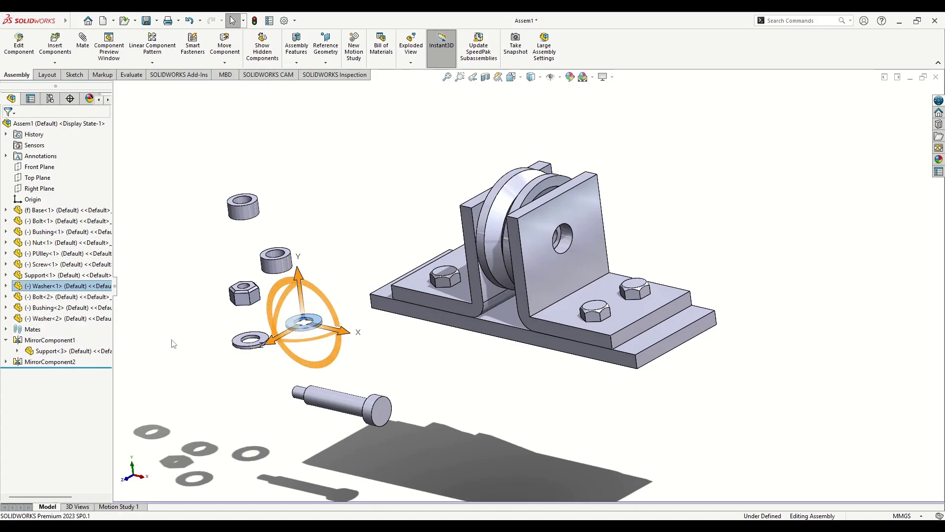
pyautogui.click(177, 332)
# Step: Add a concentric mate between the copied Bushing's bore and the large hole in the mirrored Support's upright plate
pyautogui.scroll(-3, 462, 265)
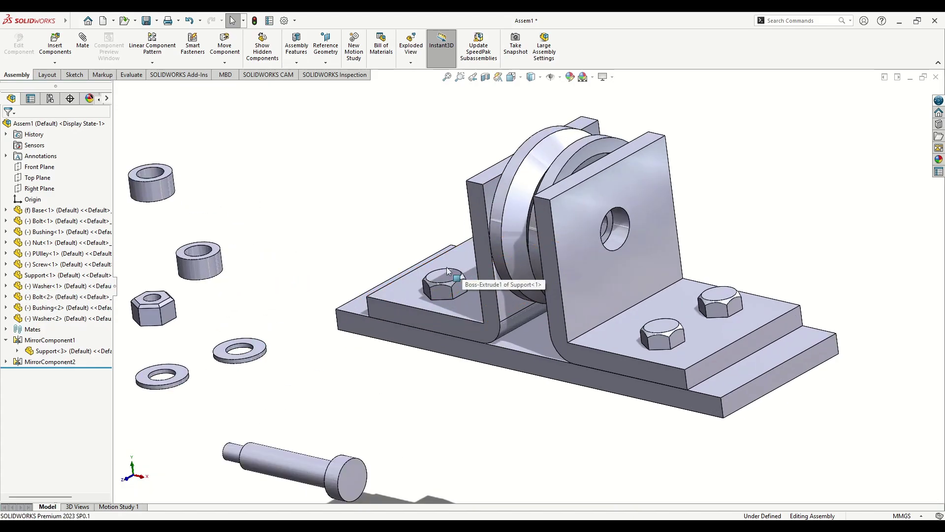
pyautogui.click(156, 176)
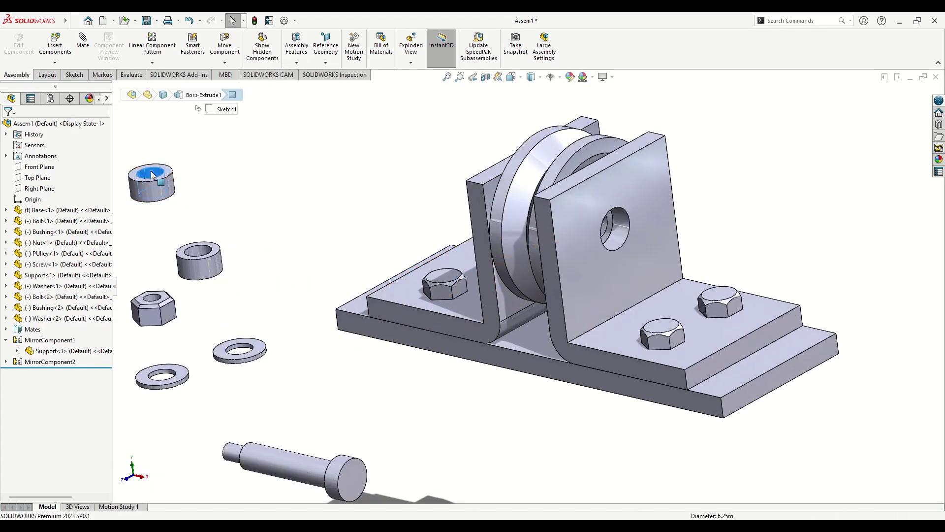
pyautogui.keyDown('ctrl'); pyautogui.click(623, 234); pyautogui.keyUp('ctrl')
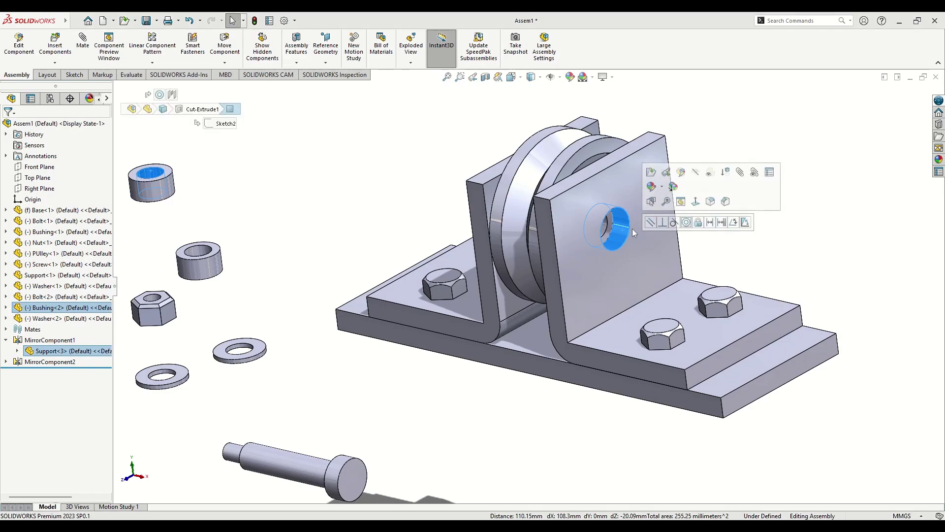
pyautogui.click(686, 223)
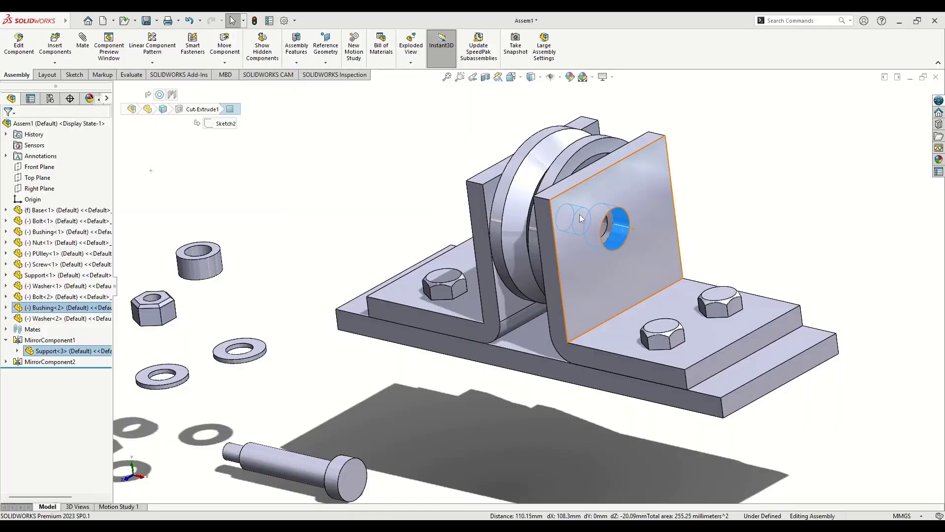
pyautogui.moveTo(623, 272)
pyautogui.mouseDown(button='middle')
pyautogui.moveTo(674, 292)
pyautogui.moveTo(615, 276)
pyautogui.mouseUp(button='middle')
pyautogui.click(232, 20)
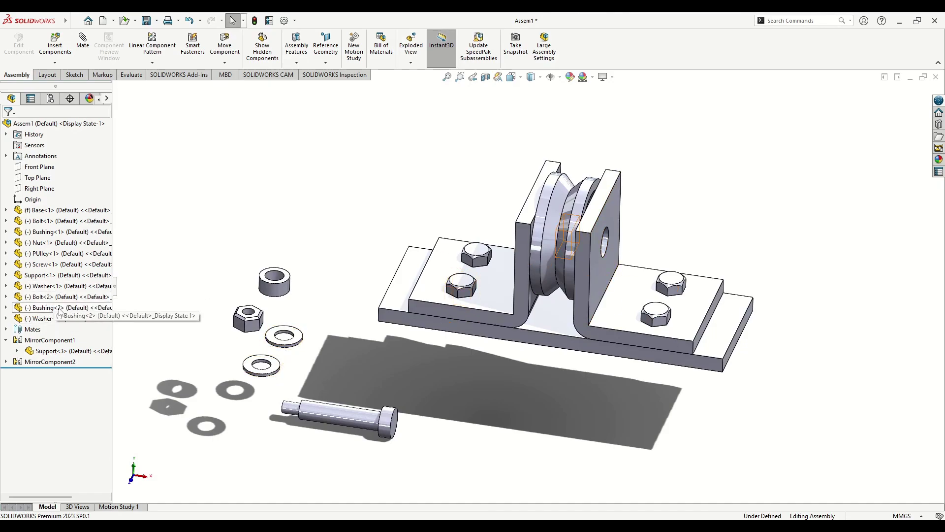
# Step: Move the copied Bushing along the X axis out beyond the mirrored Support
pyautogui.click(58, 232)
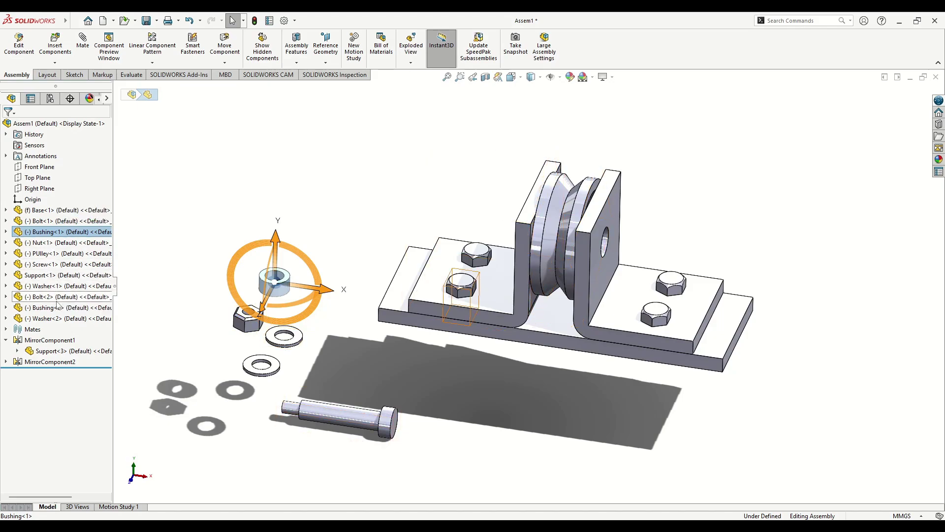
pyautogui.click(61, 309)
pyautogui.click(61, 309)
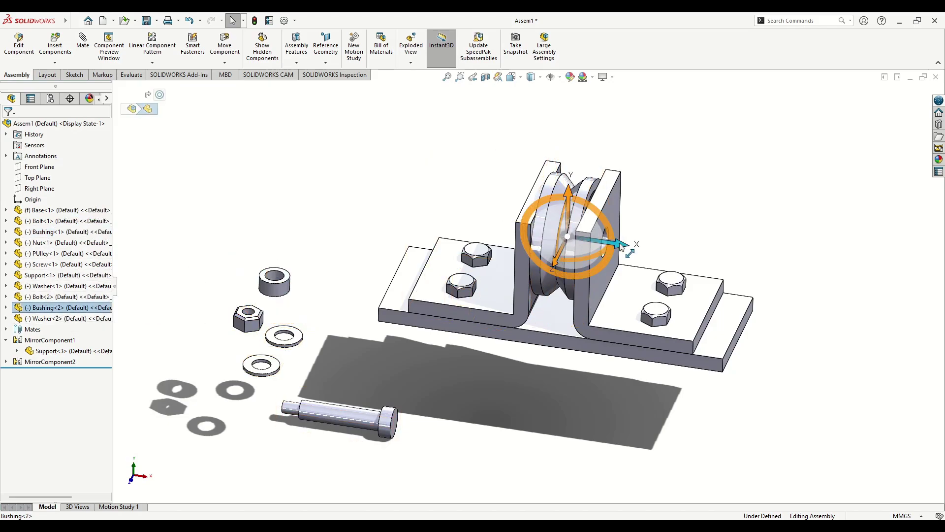
pyautogui.moveTo(621, 248); pyautogui.dragTo(798, 283)
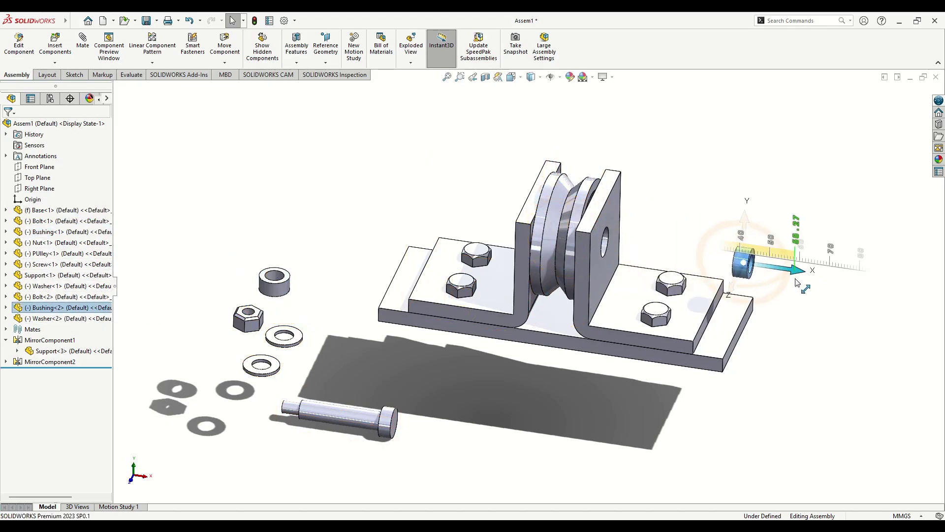
pyautogui.click(538, 439)
# Step: Add a coincident mate between the copied Bushing's outward end face and the outer face of the mirrored Support's upright plate
pyautogui.scroll(-6, 745, 277)
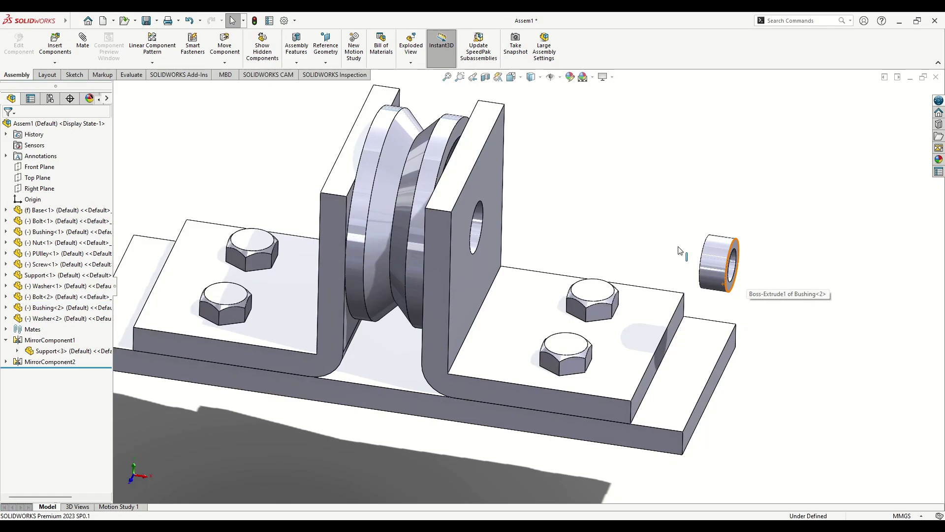
pyautogui.scroll(-3, 680, 250)
pyautogui.moveTo(667, 256)
pyautogui.mouseDown(button='middle')
pyautogui.moveTo(647, 249)
pyautogui.moveTo(659, 266)
pyautogui.mouseUp(button='middle')
pyautogui.click(704, 254)
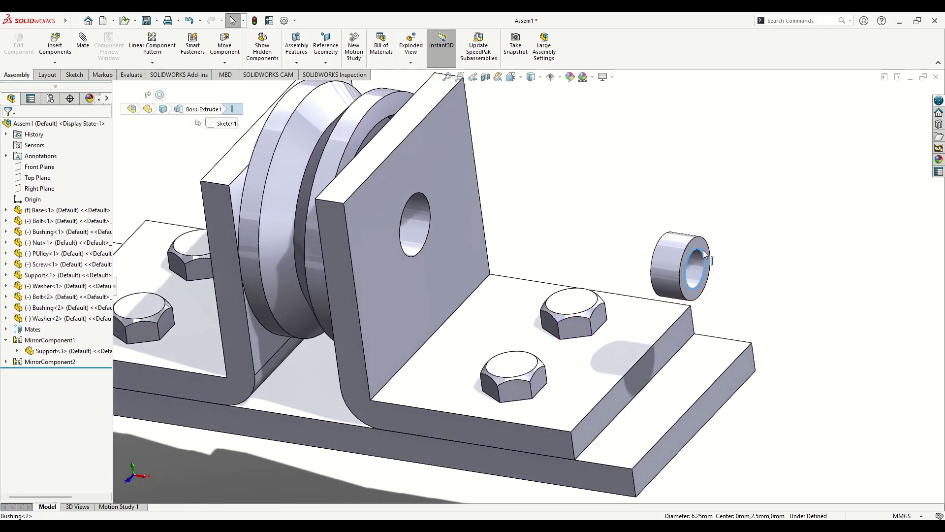
pyautogui.click(704, 241)
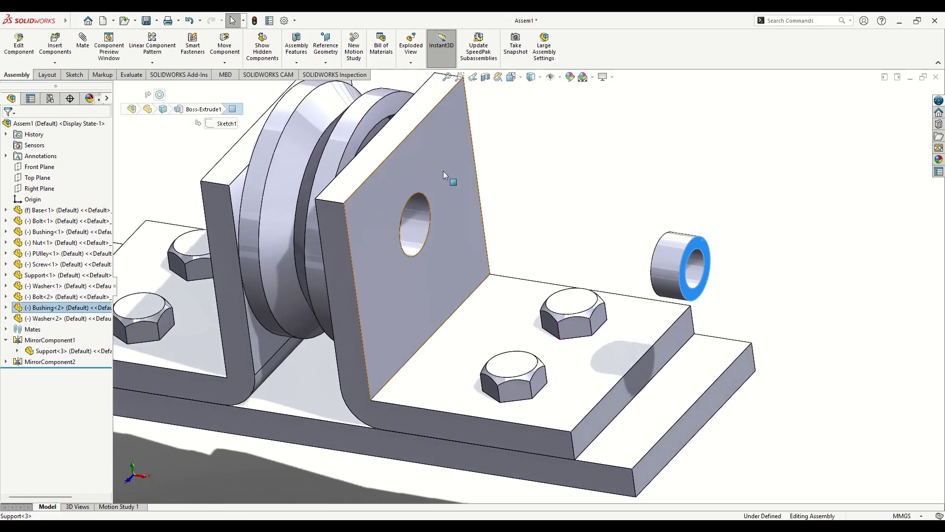
pyautogui.keyDown('ctrl'); pyautogui.click(444, 172); pyautogui.keyUp('ctrl')
pyautogui.click(470, 164)
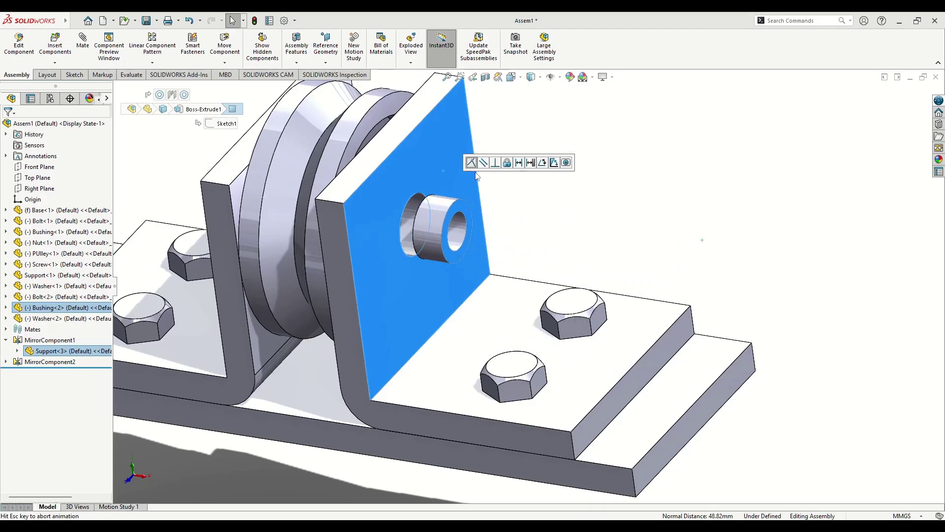
pyautogui.scroll(4, 335, 249)
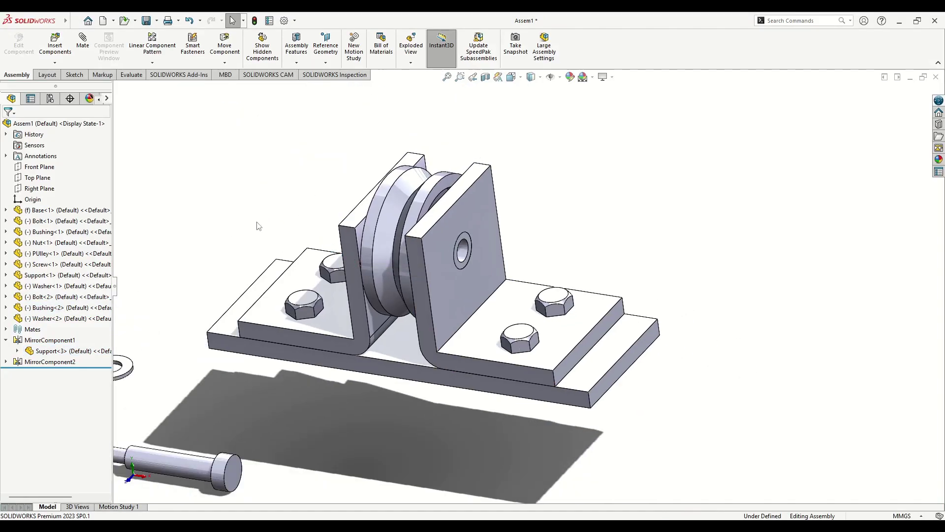
# Step: Add a concentric mate between the original Bushing's outer cylindrical face and the large hole in the original Support's upright plate
pyautogui.moveTo(259, 259); pyautogui.dragTo(271, 275, button='middle')
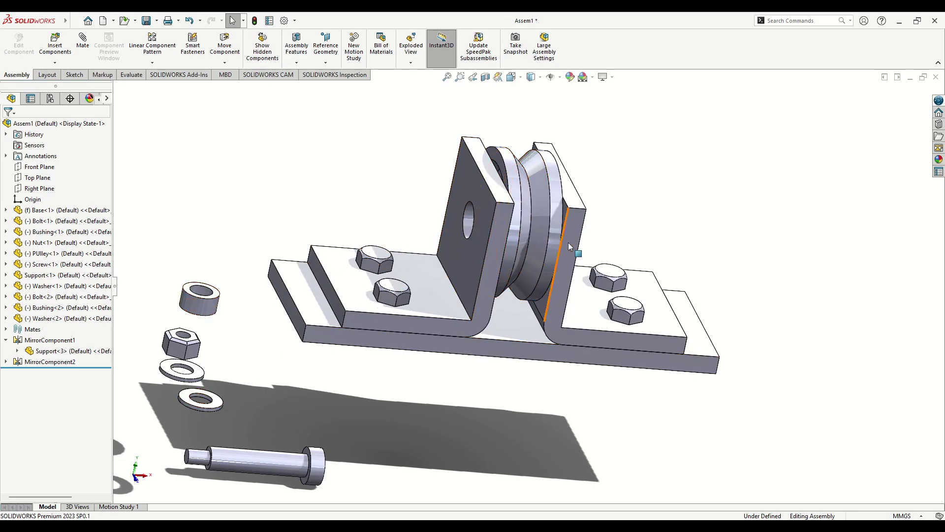
pyautogui.click(213, 308)
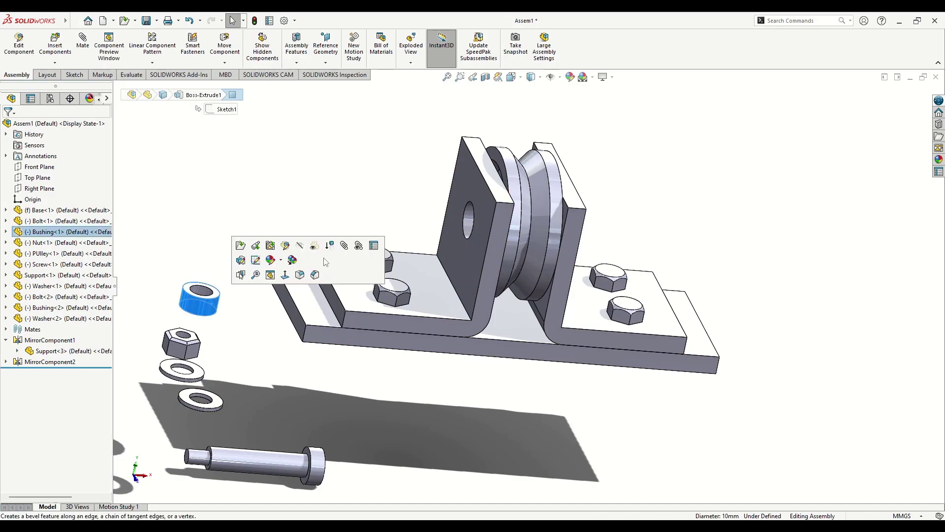
pyautogui.moveTo(342, 207); pyautogui.dragTo(454, 217, button='middle')
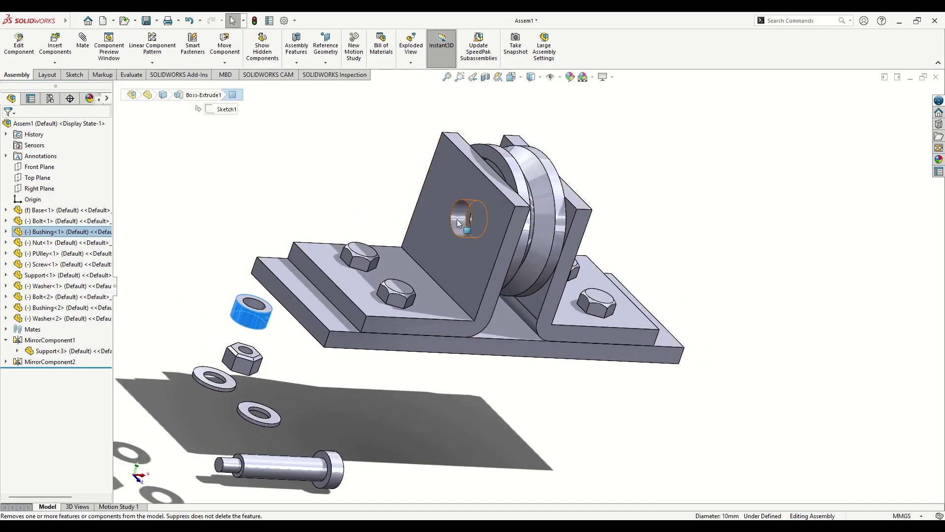
pyautogui.keyDown('ctrl'); pyautogui.click(460, 222); pyautogui.keyUp('ctrl')
pyautogui.click(520, 211)
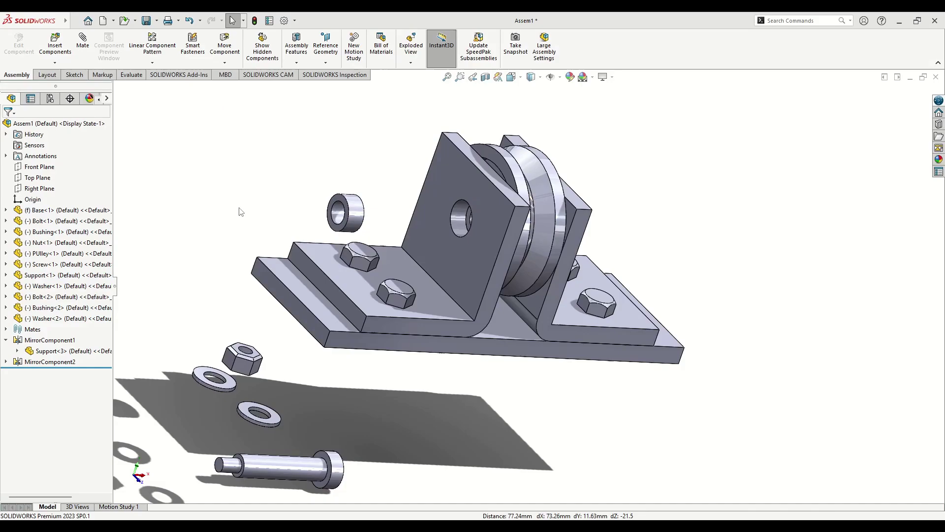
# Step: Make the original Bushing's outward end face coincident with the outer face of the original Support's upright plate
pyautogui.click(338, 208)
pyautogui.keyDown('ctrl'); pyautogui.click(445, 183); pyautogui.keyUp('ctrl')
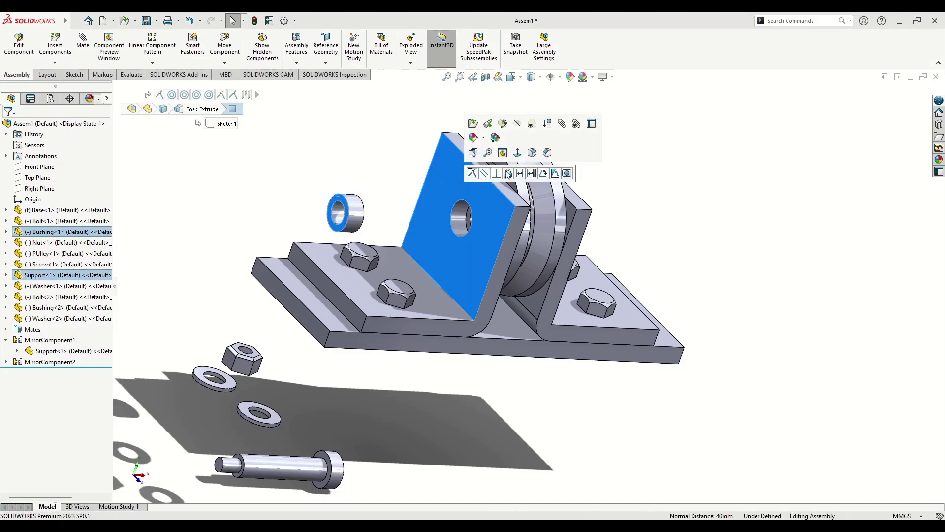
pyautogui.click(279, 207)
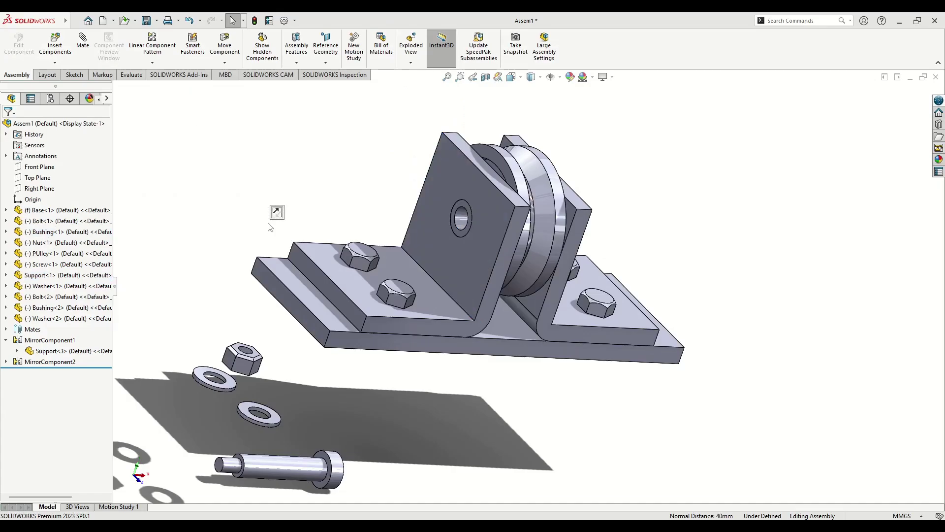
# Step: Add a concentric mate between the copied Washer's bore and the bore of the Bushing in the original Support
pyautogui.scroll(-2, 367, 405)
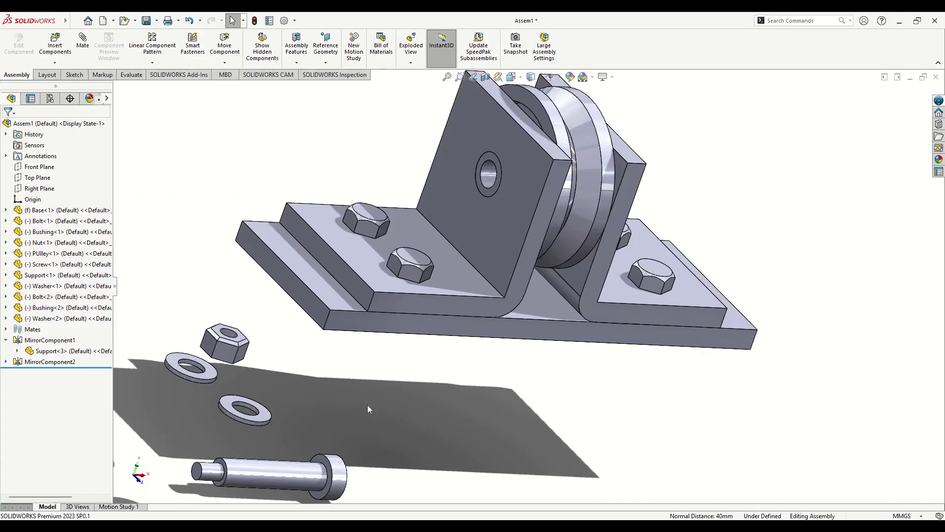
pyautogui.click(251, 410)
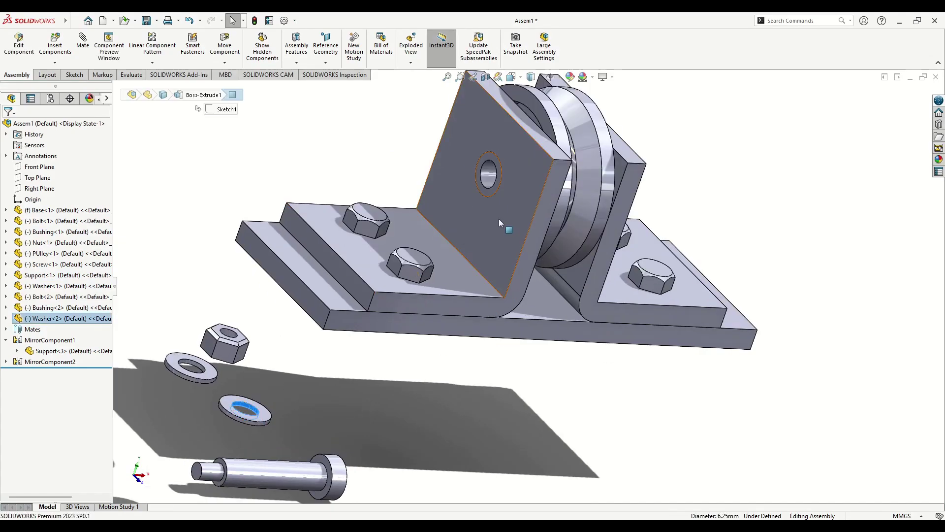
pyautogui.keyDown('ctrl'); pyautogui.click(491, 173); pyautogui.keyUp('ctrl')
pyautogui.click(555, 165)
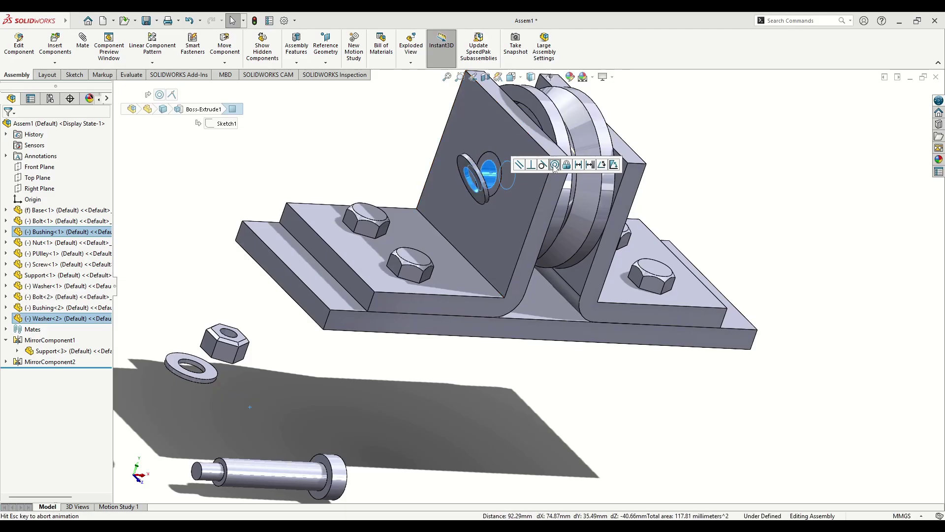
# Step: Add a coincident mate between the copied Washer's inward flat face and the outer face of the original Support's upright plate
pyautogui.click(493, 179)
pyautogui.moveTo(493, 178); pyautogui.dragTo(405, 173, button='middle')
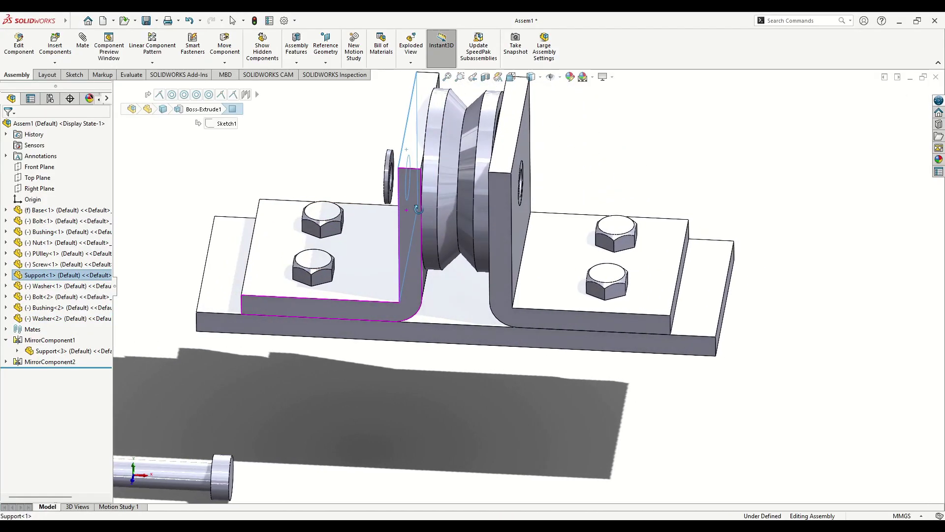
pyautogui.scroll(3, 404, 173)
pyautogui.scroll(-6, 483, 251)
pyautogui.scroll(-2, 484, 251)
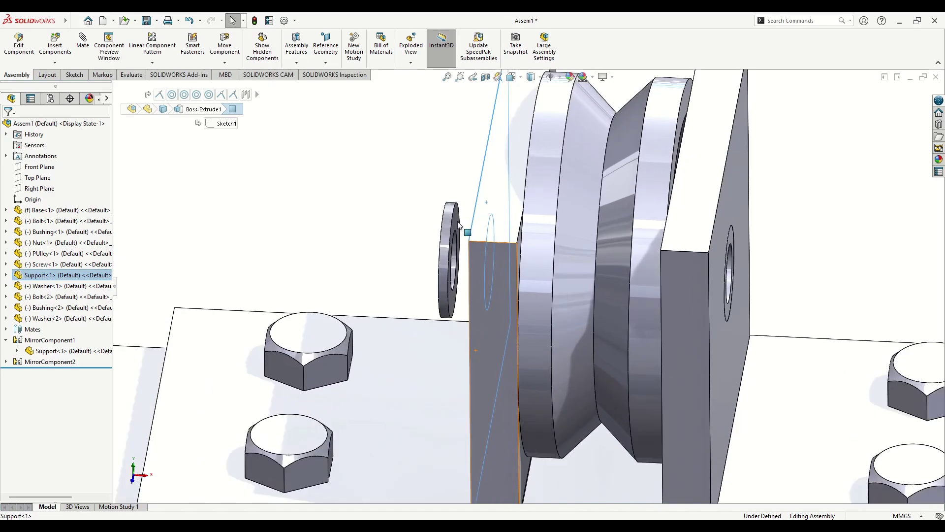
pyautogui.click(450, 258)
pyautogui.click(482, 211)
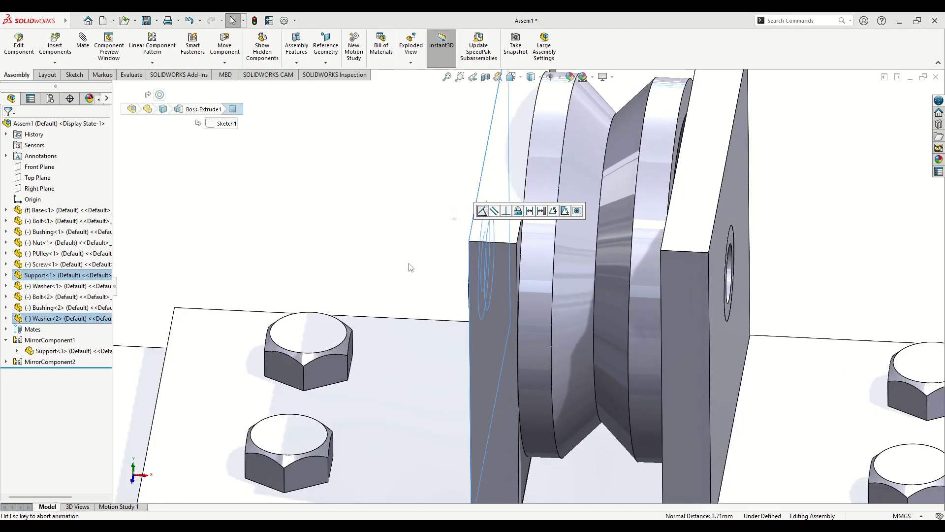
pyautogui.click(415, 270)
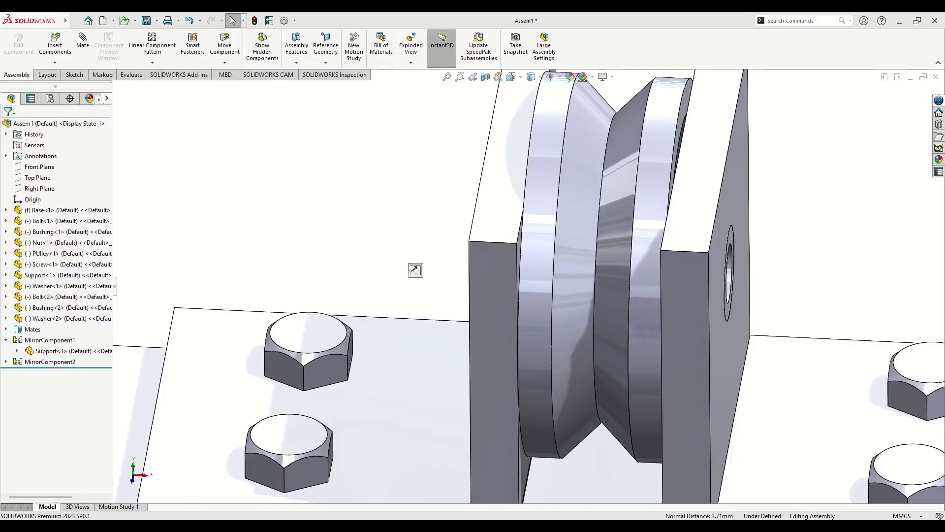
pyautogui.scroll(3, 381, 297)
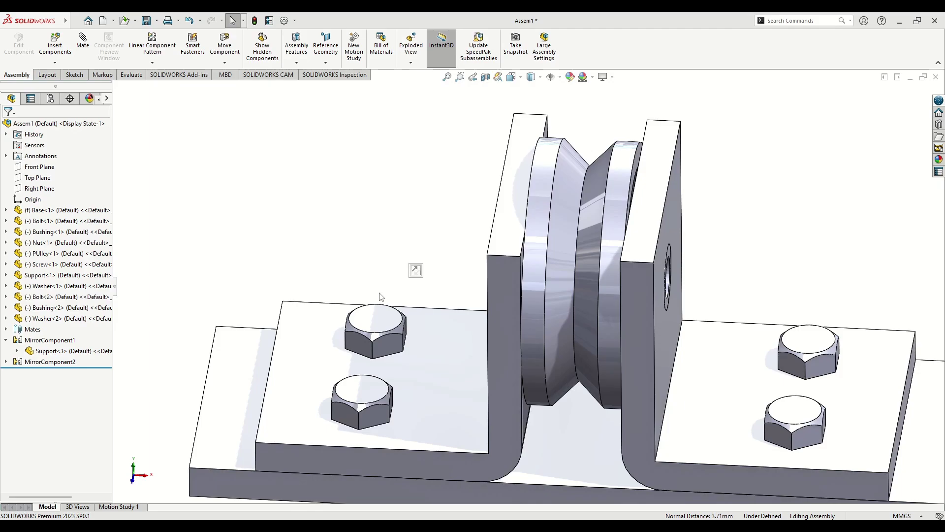
# Step: Add a concentric mate between the original Washer's bore and the bore of the Bushing in the mirrored Support
pyautogui.scroll(5, 381, 297)
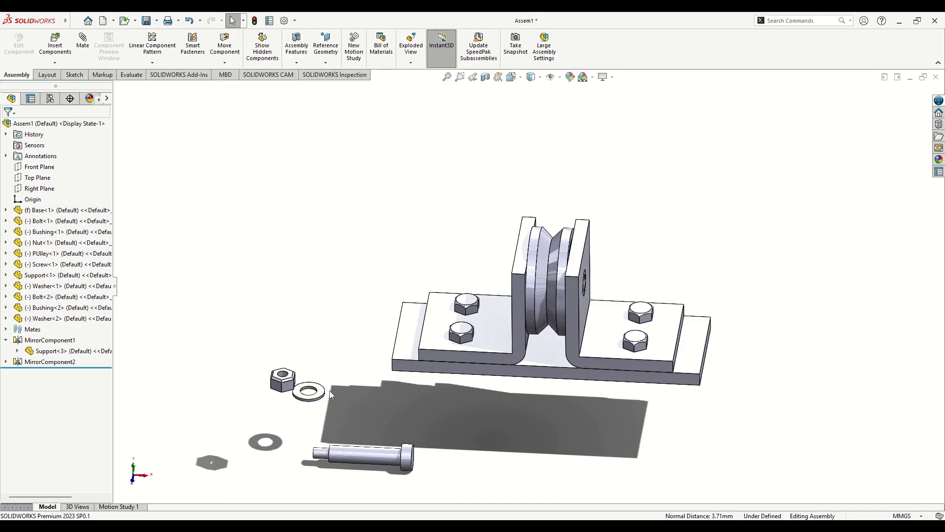
pyautogui.scroll(-5, 311, 391)
pyautogui.click(352, 332)
pyautogui.scroll(5, 582, 314)
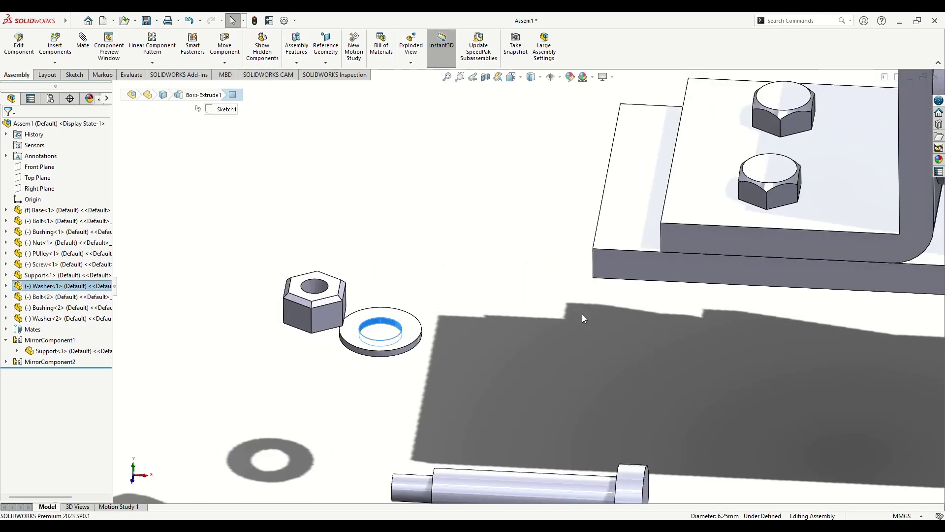
pyautogui.scroll(-4, 616, 247)
pyautogui.moveTo(615, 237); pyautogui.dragTo(655, 245, button='middle')
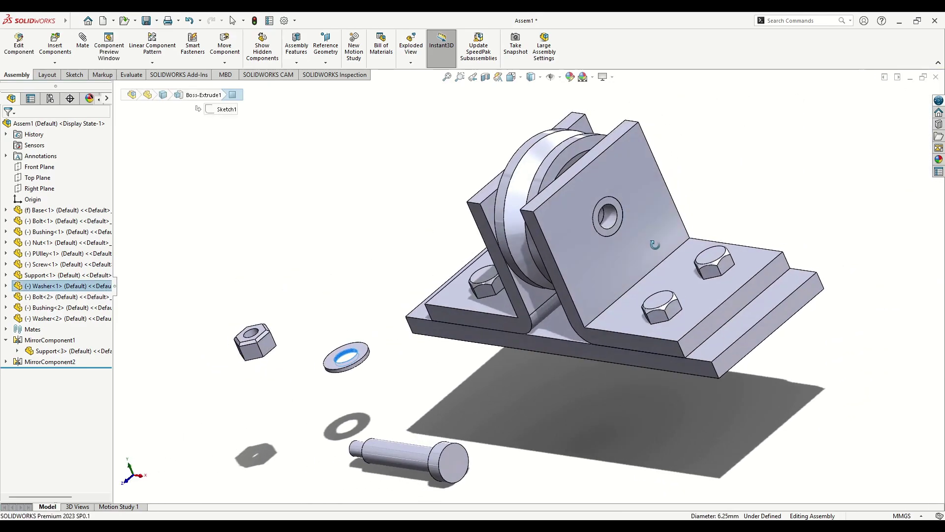
pyautogui.keyDown('ctrl'); pyautogui.click(609, 219); pyautogui.keyUp('ctrl')
pyautogui.click(674, 210)
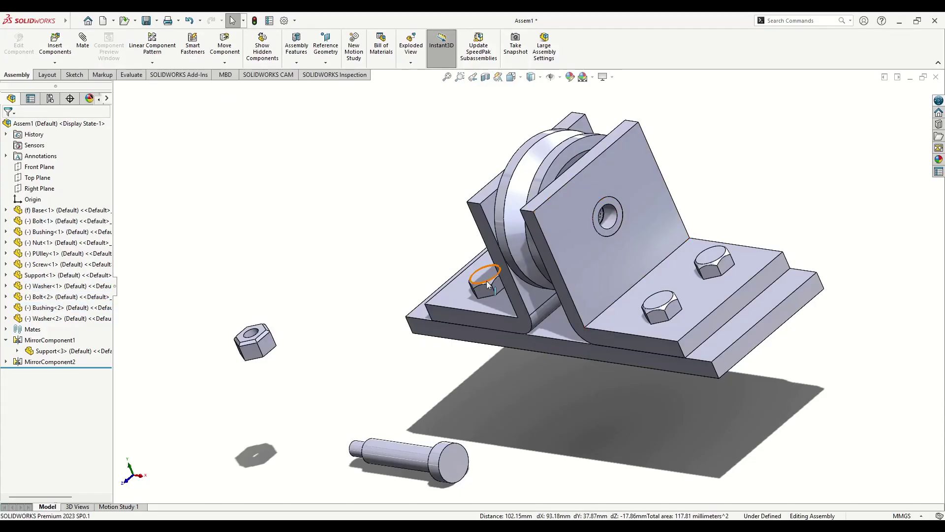
# Step: Move the original Washer along its axis until it sits clear of the mirrored Support's outer side
pyautogui.moveTo(487, 281); pyautogui.dragTo(508, 231, button='middle')
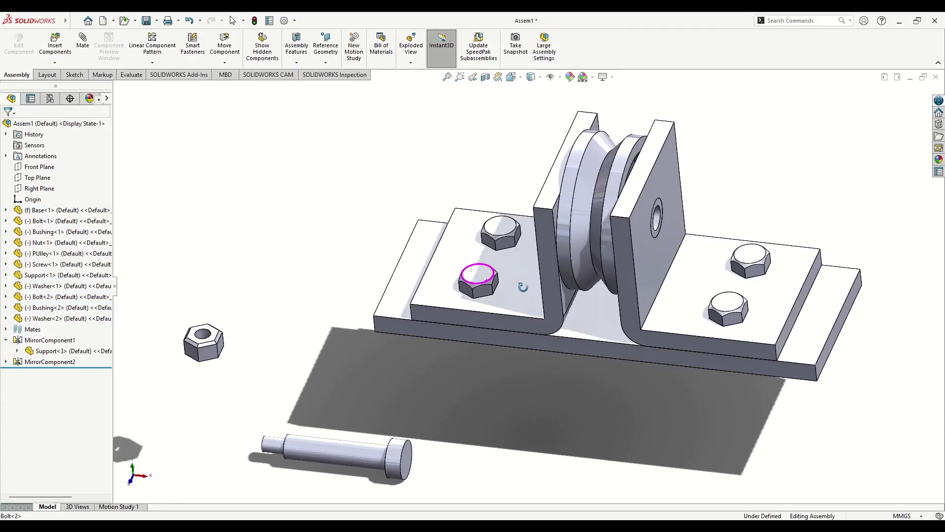
pyautogui.click(63, 318)
pyautogui.click(48, 288)
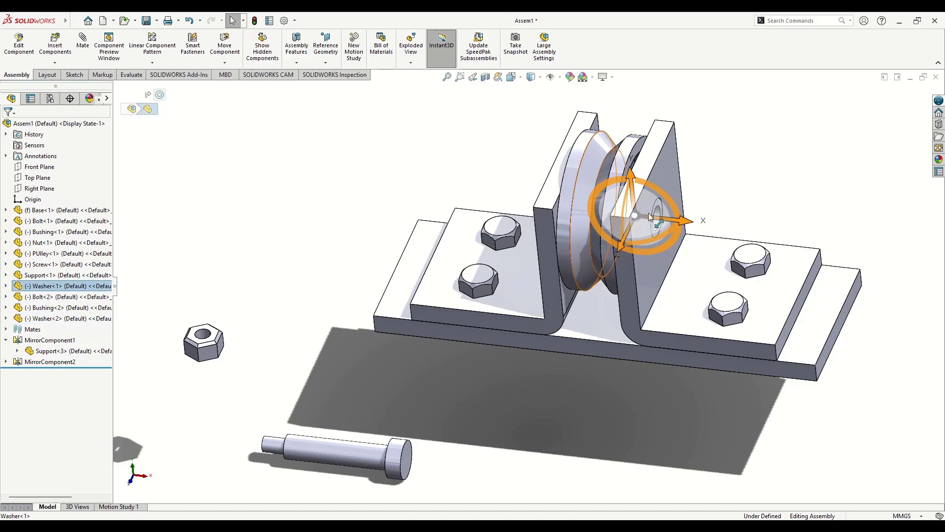
pyautogui.moveTo(687, 224); pyautogui.dragTo(768, 219)
pyautogui.click(746, 213)
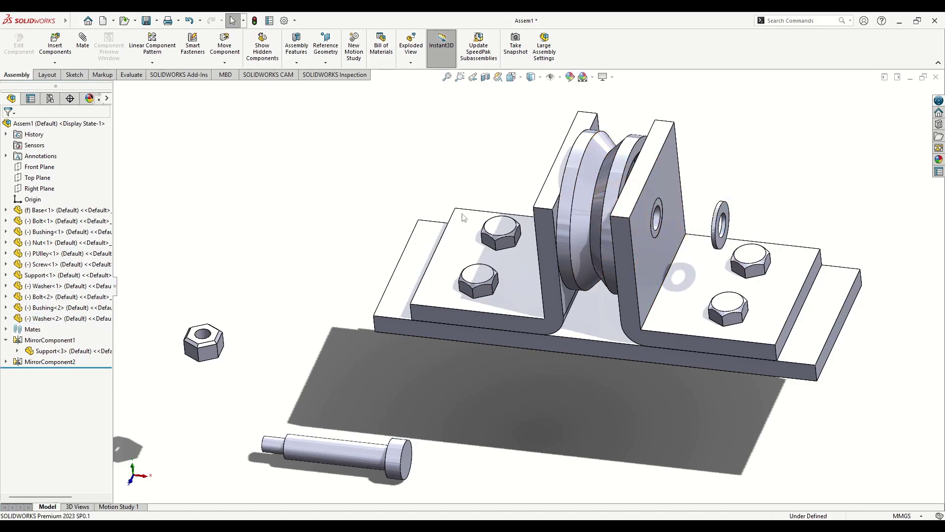
# Step: Add a coincident mate between the original Washer's inward flat face and the outer face of the mirrored Support's upright plate
pyautogui.scroll(-3, 743, 213)
pyautogui.click(579, 185)
pyautogui.moveTo(579, 184); pyautogui.dragTo(753, 226, button='middle')
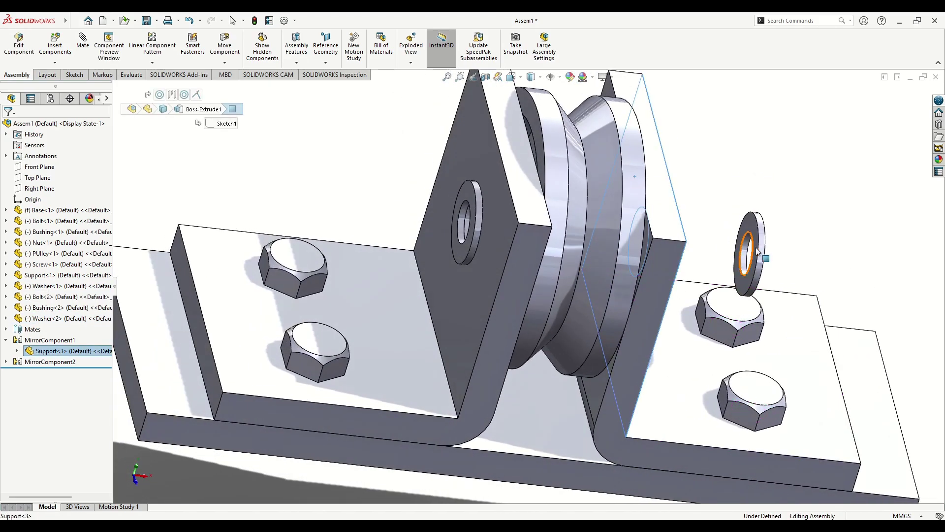
pyautogui.keyDown('ctrl'); pyautogui.click(752, 226); pyautogui.keyUp('ctrl')
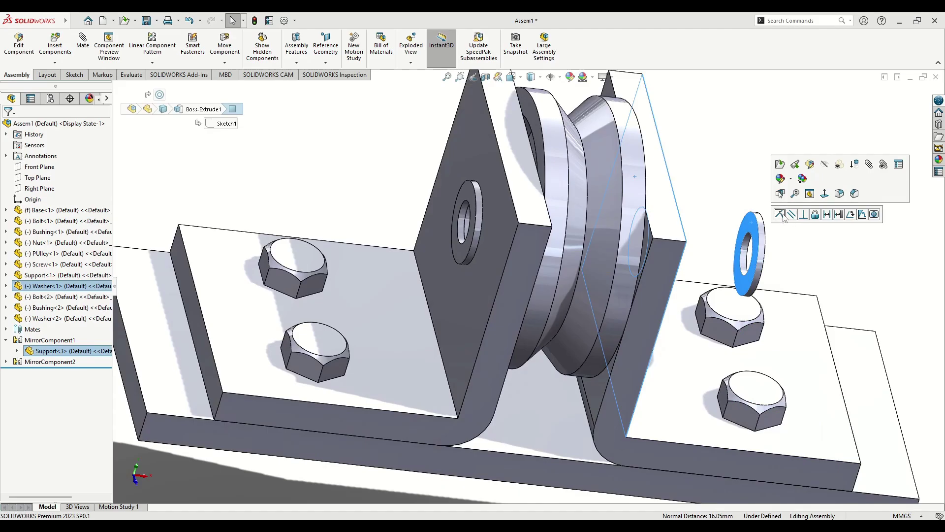
pyautogui.click(780, 214)
pyautogui.click(355, 180)
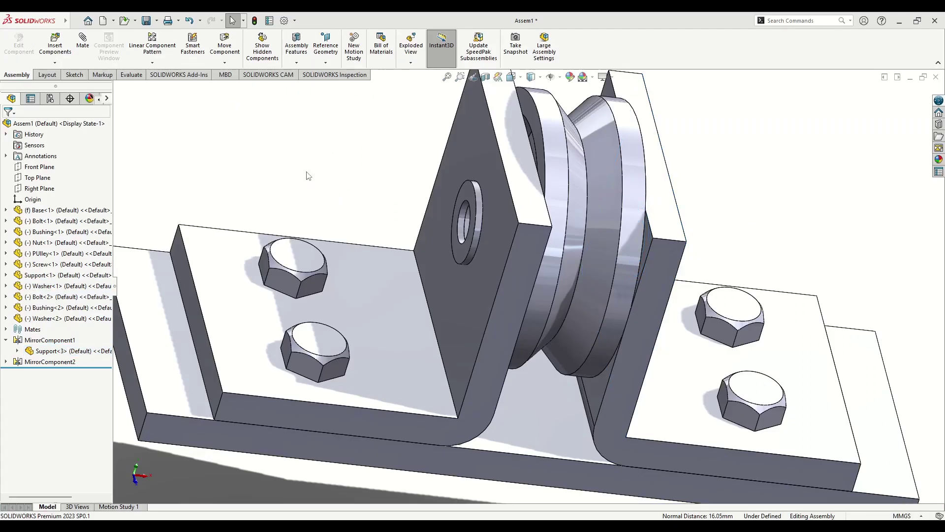
# Step: Add a concentric mate between the Screw's long cylindrical shank and the bore of the Bushing in the mirrored Support
pyautogui.press('f')
pyautogui.moveTo(581, 290); pyautogui.dragTo(502, 283, button='middle')
pyautogui.click(332, 422)
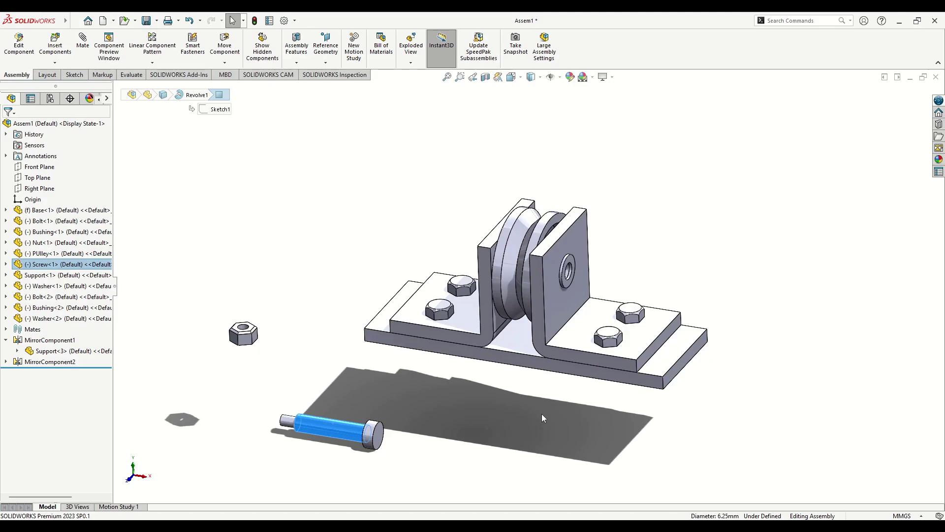
pyautogui.scroll(-2, 650, 305)
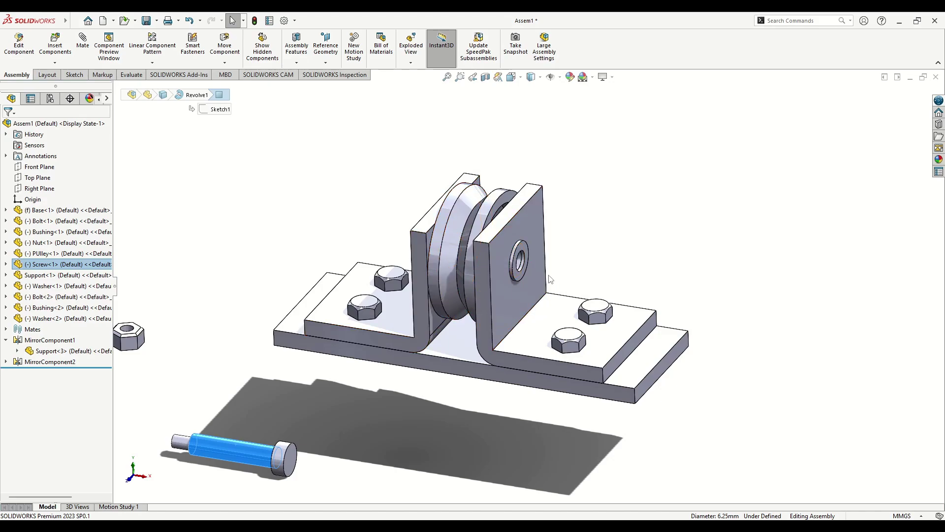
pyautogui.scroll(-3, 551, 279)
pyautogui.keyDown('ctrl'); pyautogui.click(494, 262); pyautogui.keyUp('ctrl')
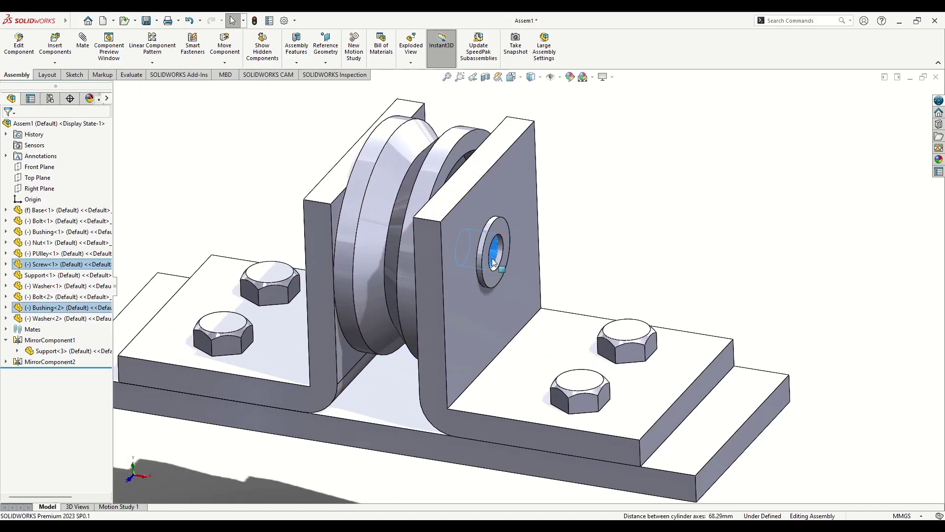
pyautogui.click(555, 250)
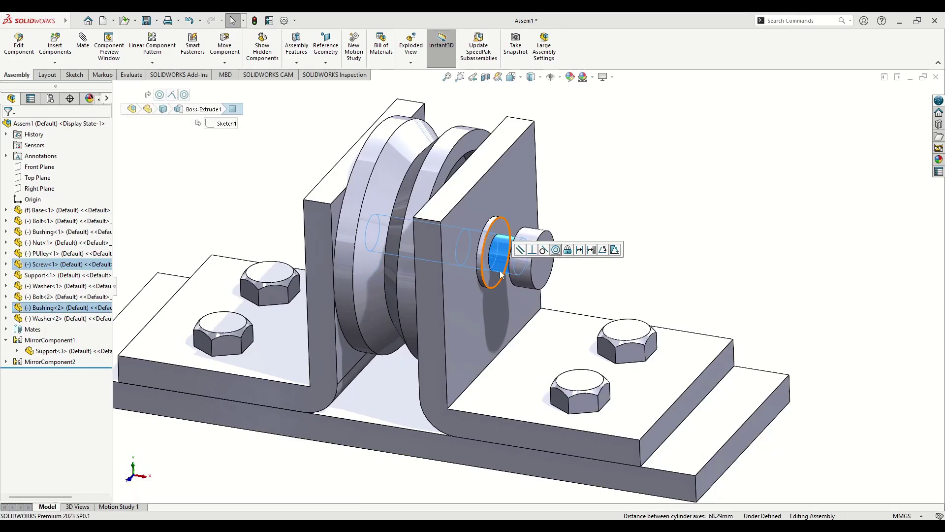
pyautogui.click(518, 250)
# Step: Make the underside of the Screw's head coincident with the original Washer's outward flat face
pyautogui.click(505, 289)
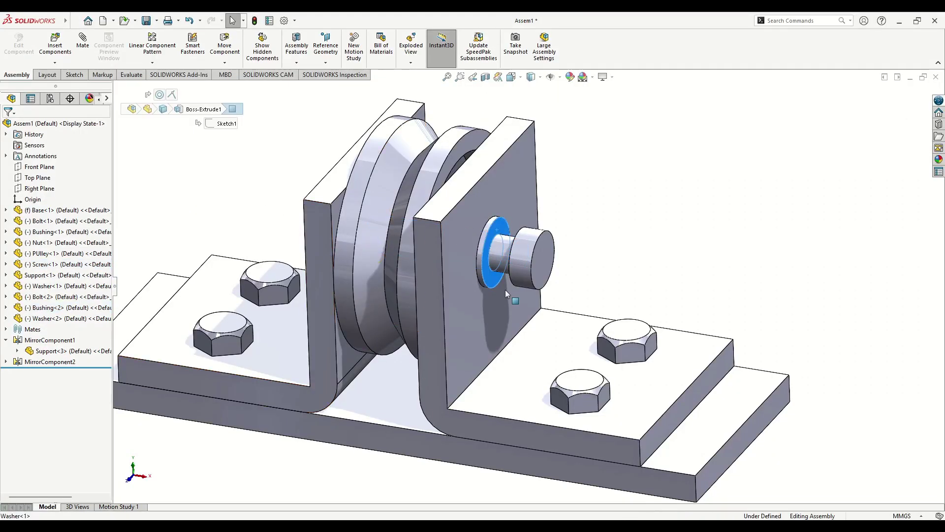
pyautogui.moveTo(505, 290); pyautogui.dragTo(554, 295, button='middle')
pyautogui.scroll(-5, 531, 315)
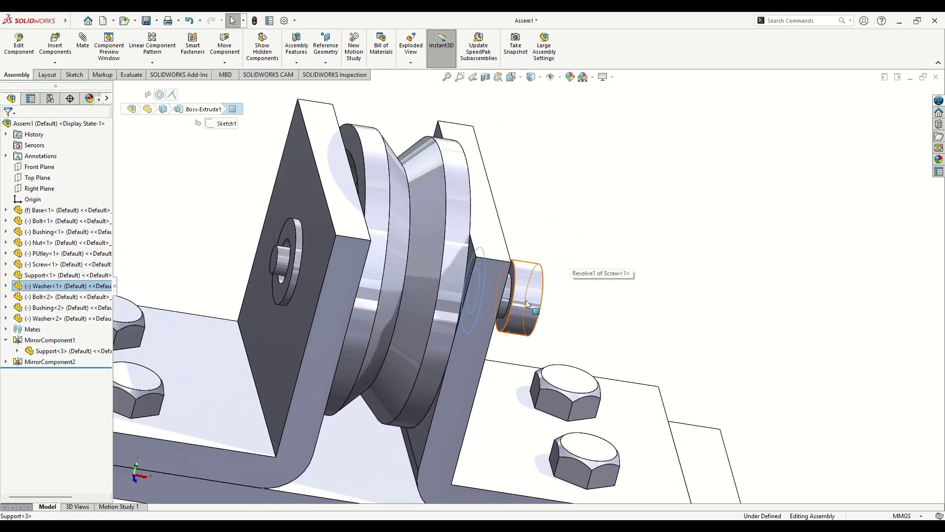
pyautogui.keyDown('ctrl'); pyautogui.click(499, 331); pyautogui.keyUp('ctrl')
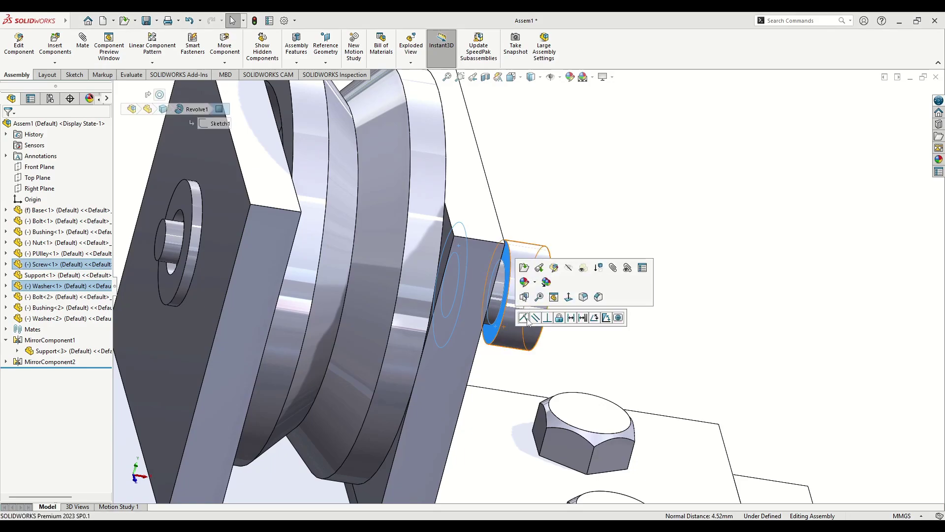
pyautogui.click(523, 318)
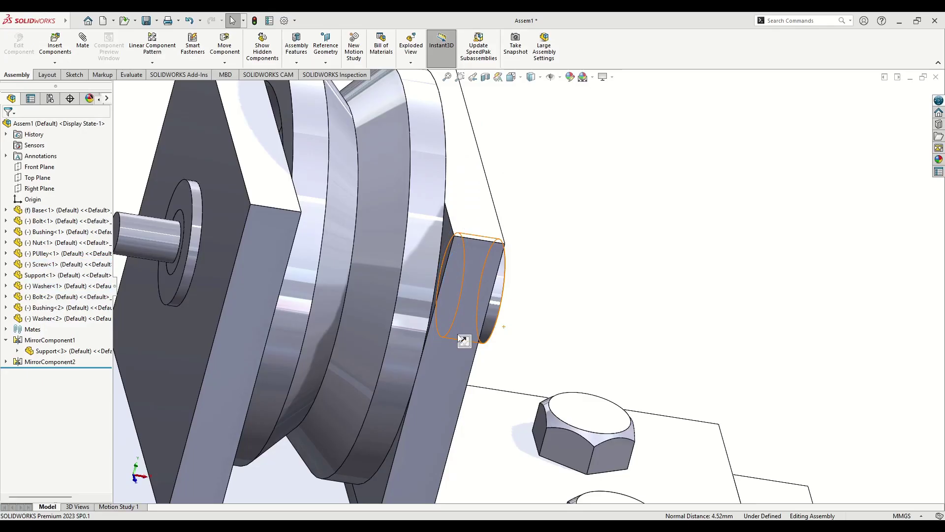
# Step: Add a concentric mate between the Nut's bore and the narrow end of the Screw protruding from the original Support
pyautogui.scroll(3, 409, 334)
pyautogui.scroll(5, 409, 334)
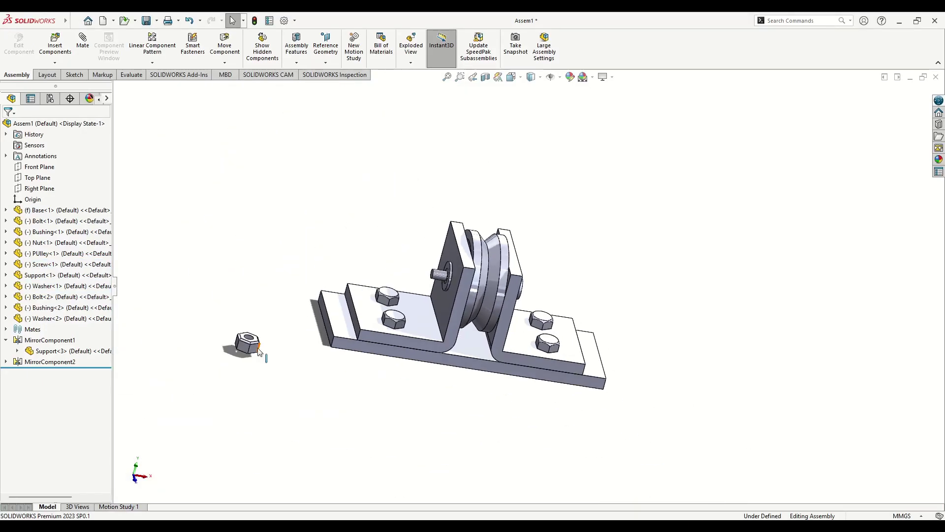
pyautogui.scroll(-3, 275, 347)
pyautogui.scroll(-2, 448, 324)
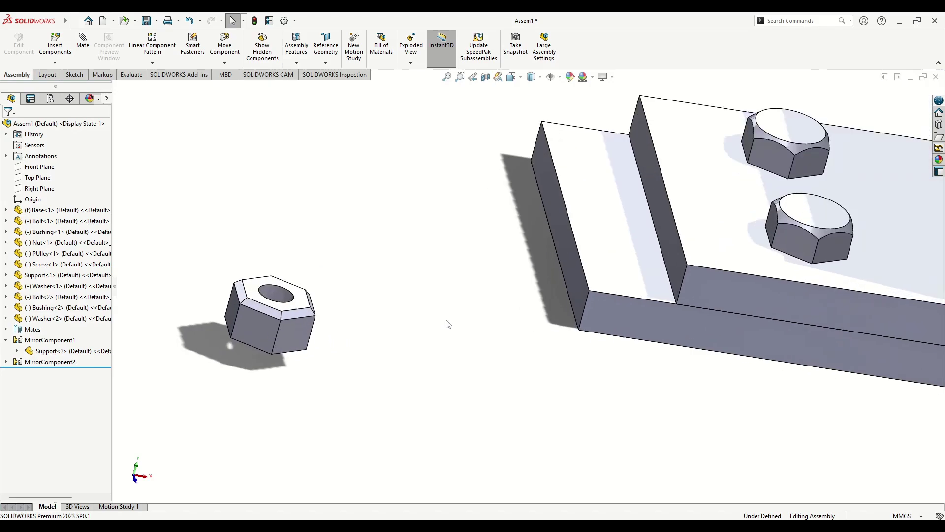
pyautogui.click(303, 308)
pyautogui.scroll(3, 506, 344)
pyautogui.scroll(-4, 728, 197)
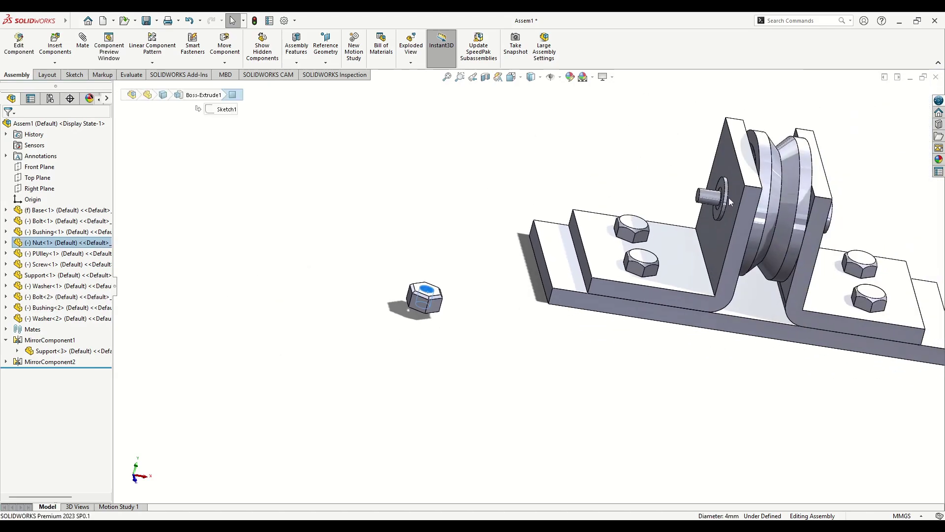
pyautogui.scroll(-2, 573, 243)
pyautogui.keyDown('ctrl'); pyautogui.click(573, 243); pyautogui.keyUp('ctrl')
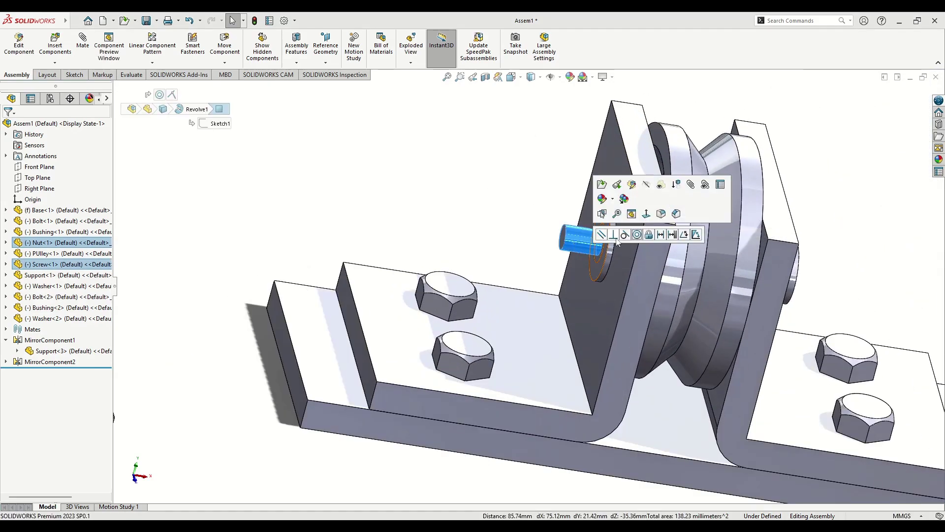
pyautogui.click(637, 235)
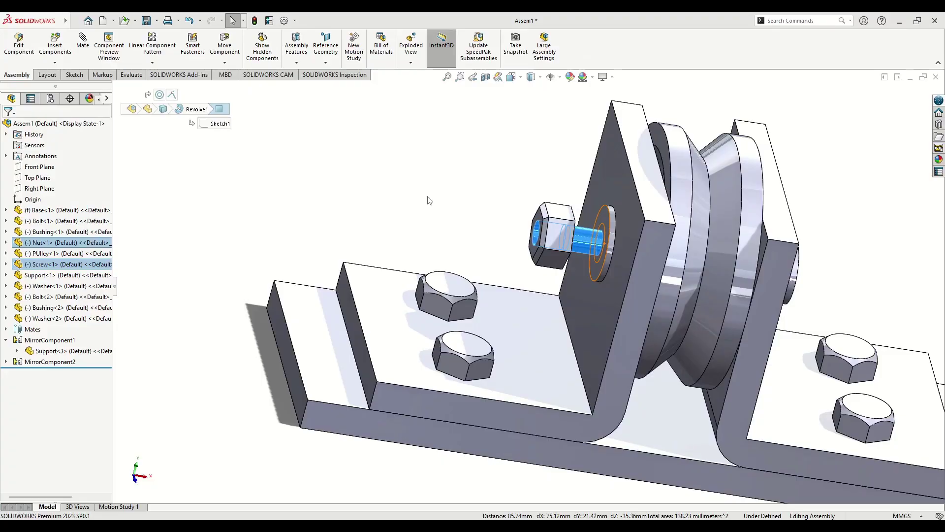
# Step: Make the Nut's inward flat face coincident with the outward face of the copied Washer on the original Support
pyautogui.scroll(-4, 639, 226)
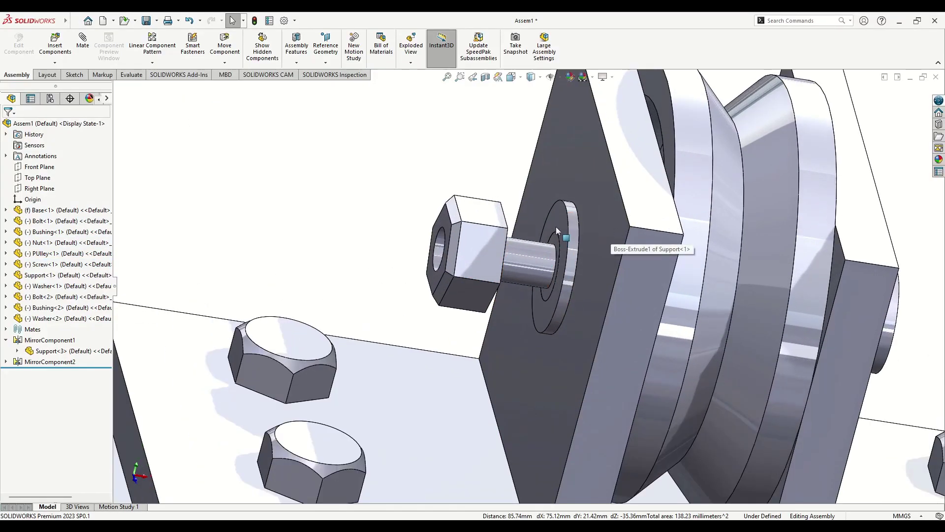
pyautogui.click(544, 292)
pyautogui.moveTo(544, 292); pyautogui.dragTo(512, 288, button='middle')
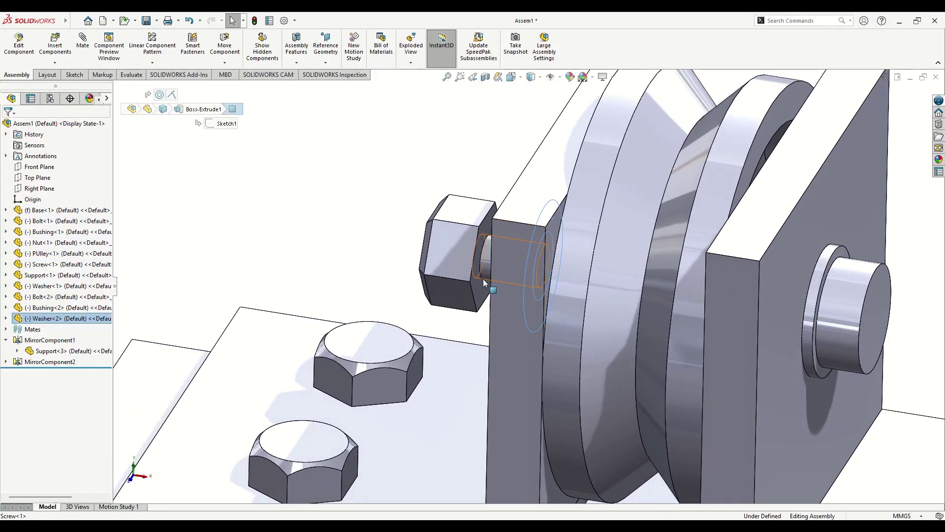
pyautogui.keyDown('ctrl'); pyautogui.click(479, 283); pyautogui.keyUp('ctrl')
pyautogui.click(507, 275)
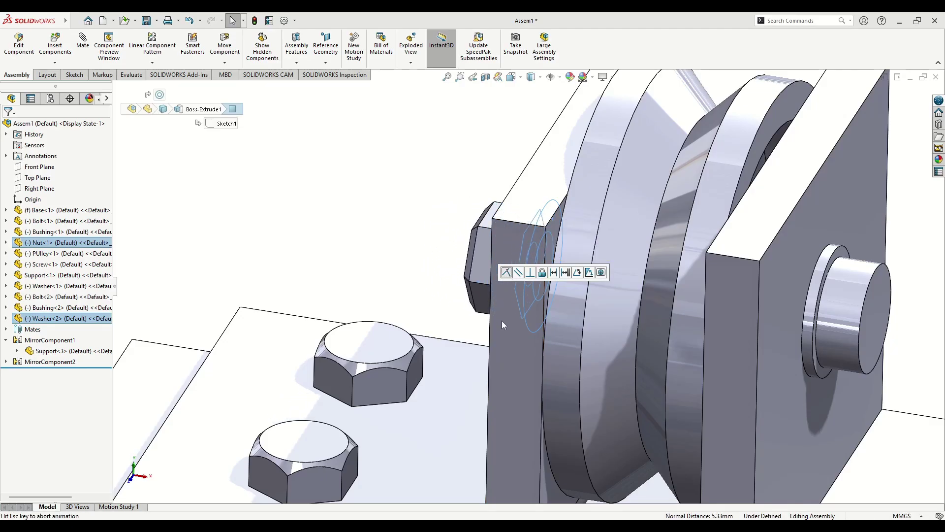
pyautogui.press('Escape')
pyautogui.press('f')
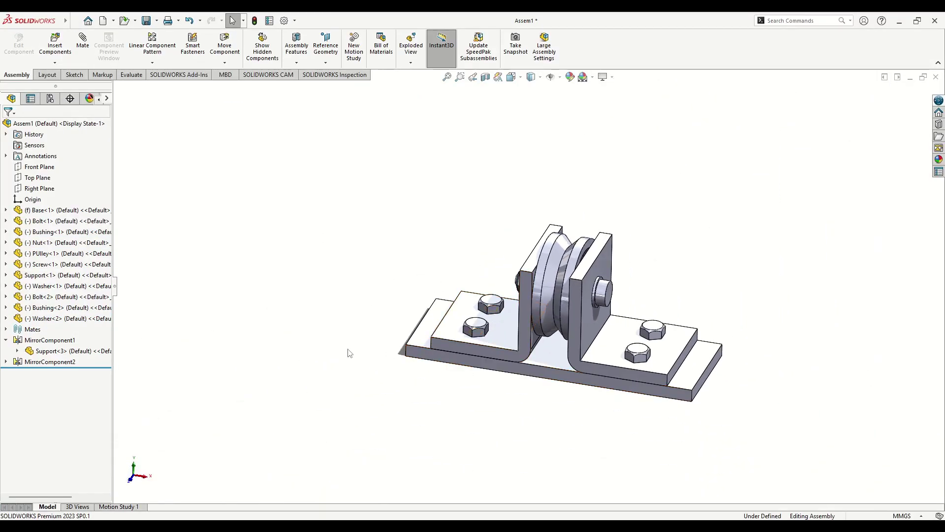
pyautogui.keyDown('ctrl'); pyautogui.moveTo(409, 382); pyautogui.dragTo(515, 275, button='middle'); pyautogui.keyUp('ctrl')
pyautogui.moveTo(541, 239); pyautogui.dragTo(483, 341, button='middle')
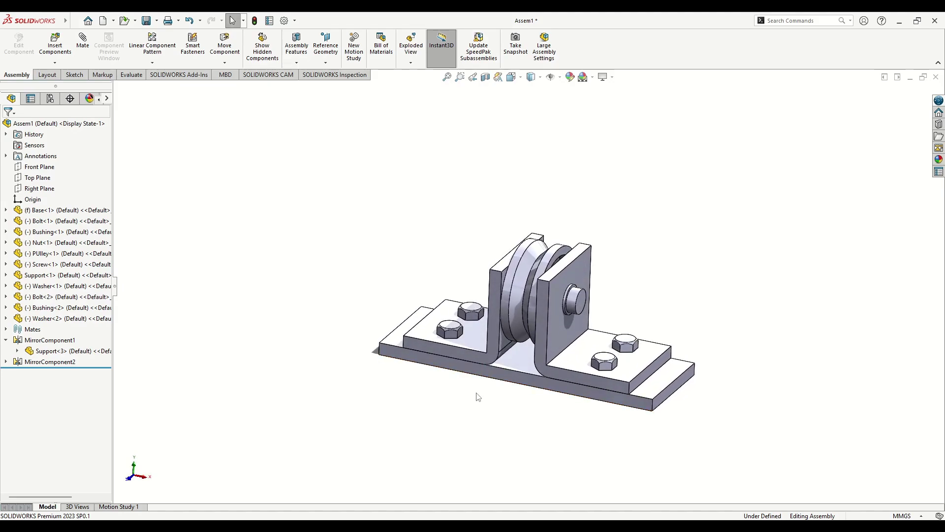
pyautogui.moveTo(508, 394); pyautogui.dragTo(472, 383, button='middle')
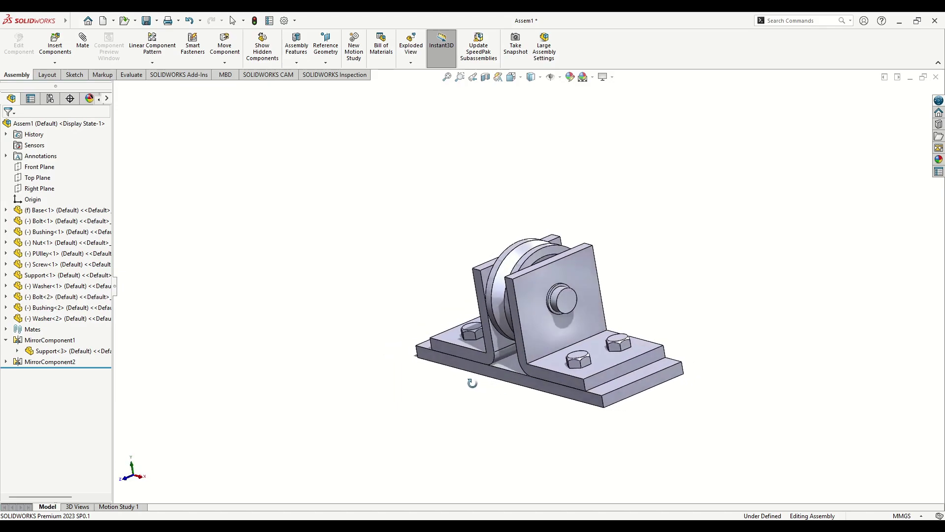
pyautogui.moveTo(411, 381); pyautogui.dragTo(631, 466, button='middle')
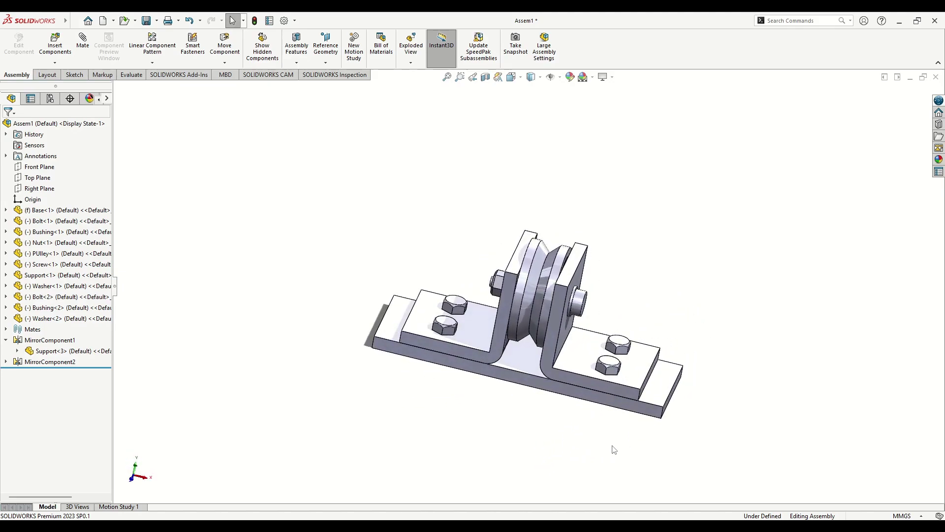